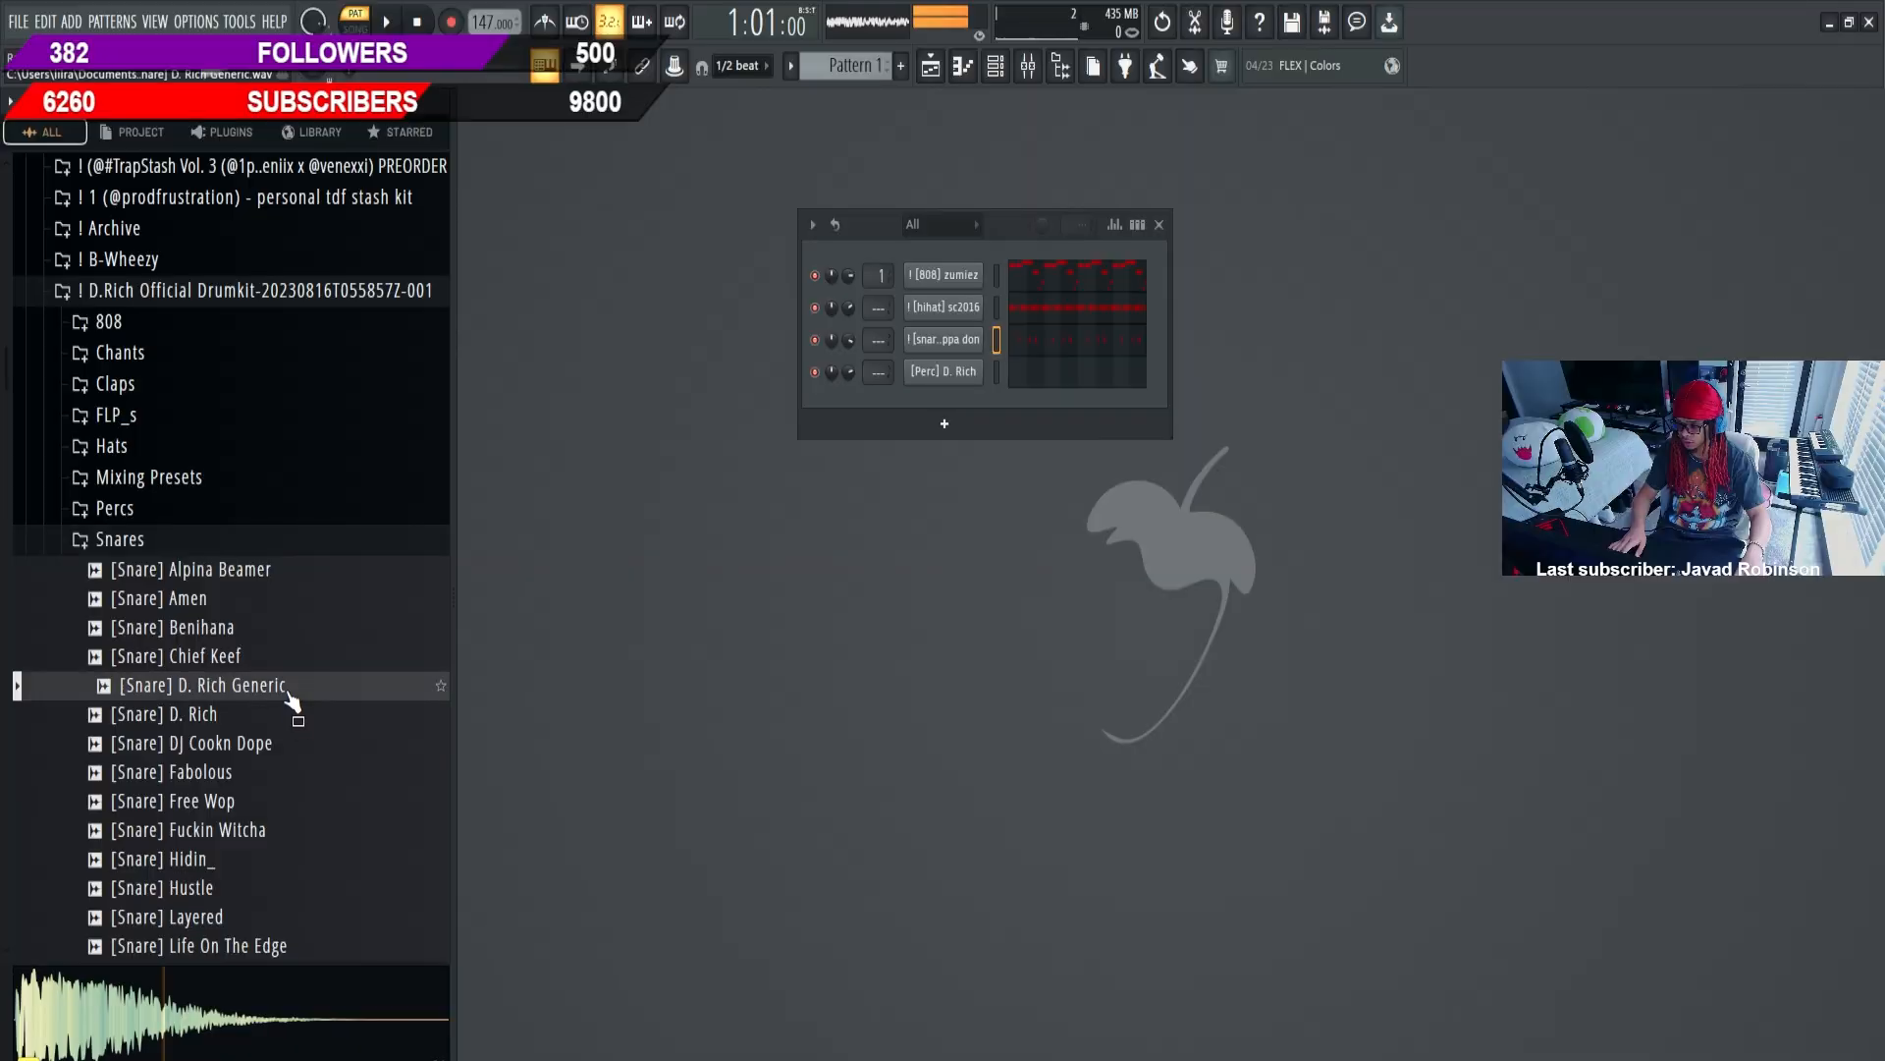
Add the 2008 D. Rich clap to the channel rack and place a first-step hit on the clap and D. Rich Generic snare channels
{"action": "left_click", "coordinate": [115, 383]}
{"action": "left_click_drag", "start_coordinate": [186, 472], "coordinate": [868, 411]}
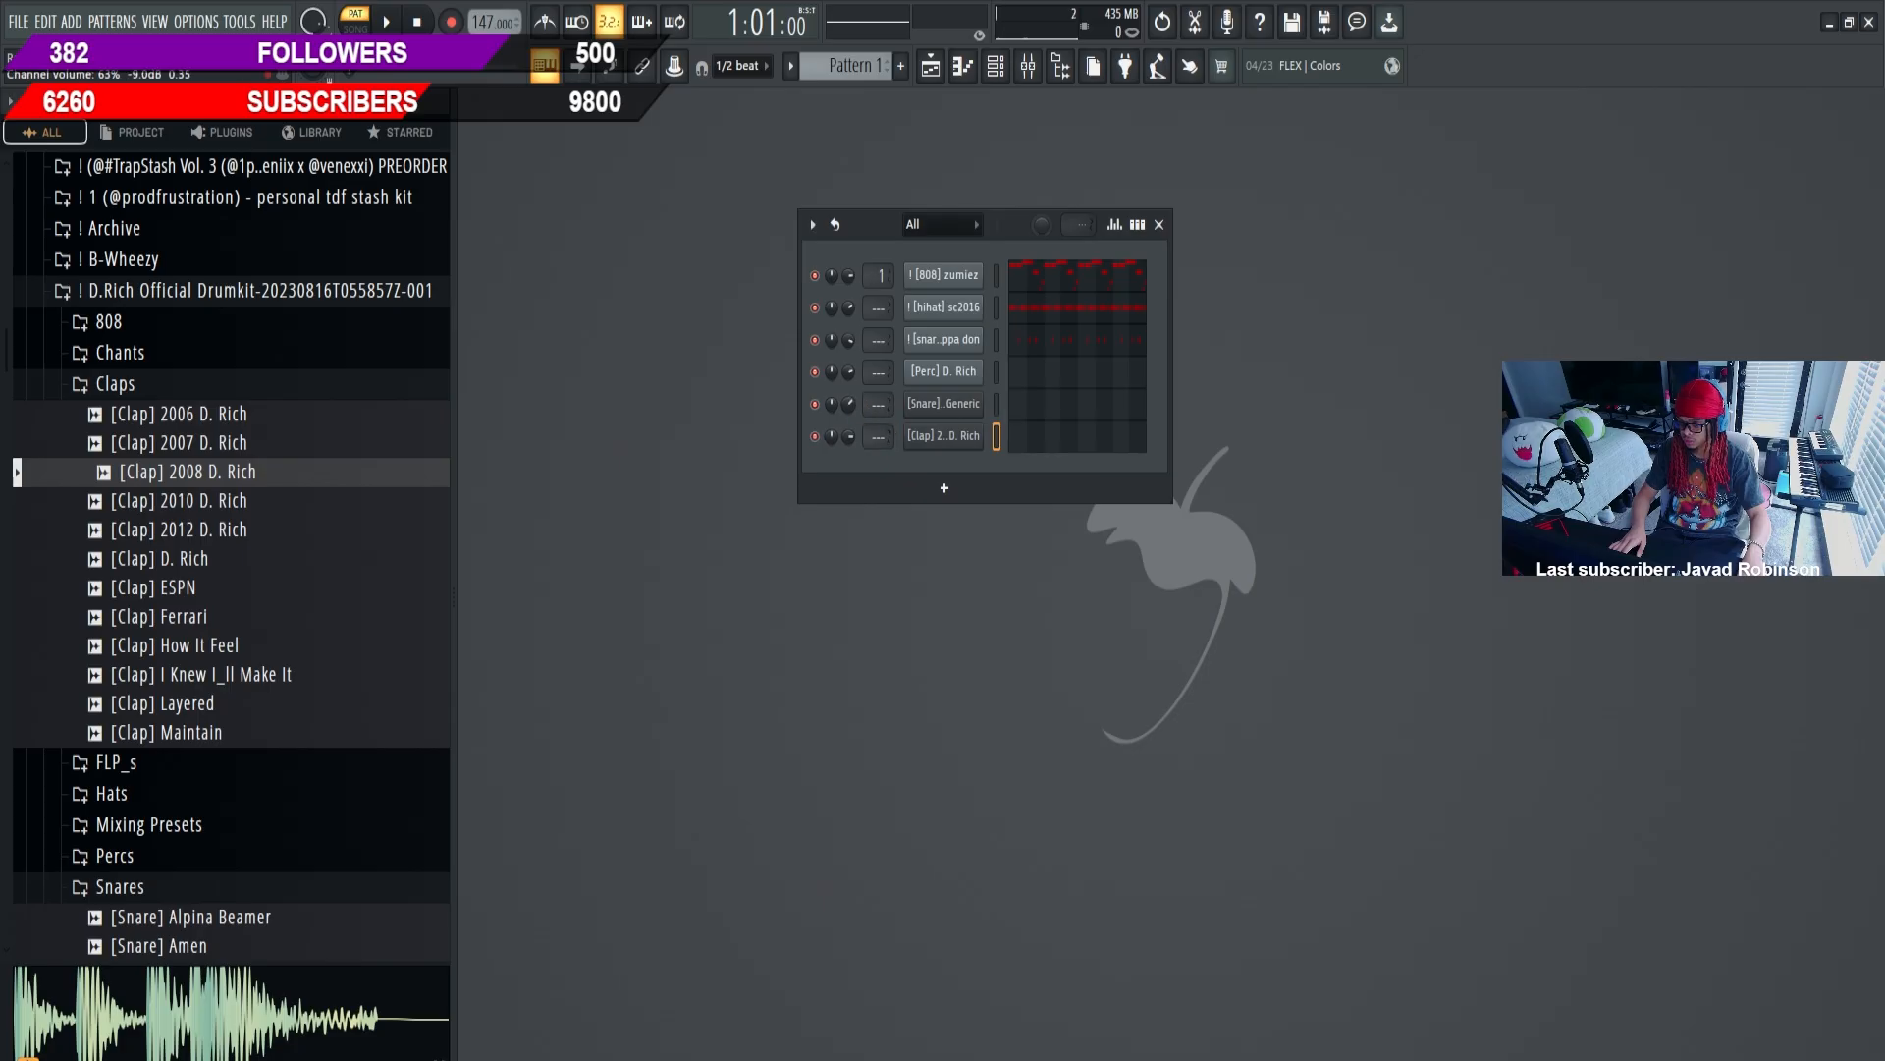
{"action": "left_click", "coordinate": [1206, 702]}
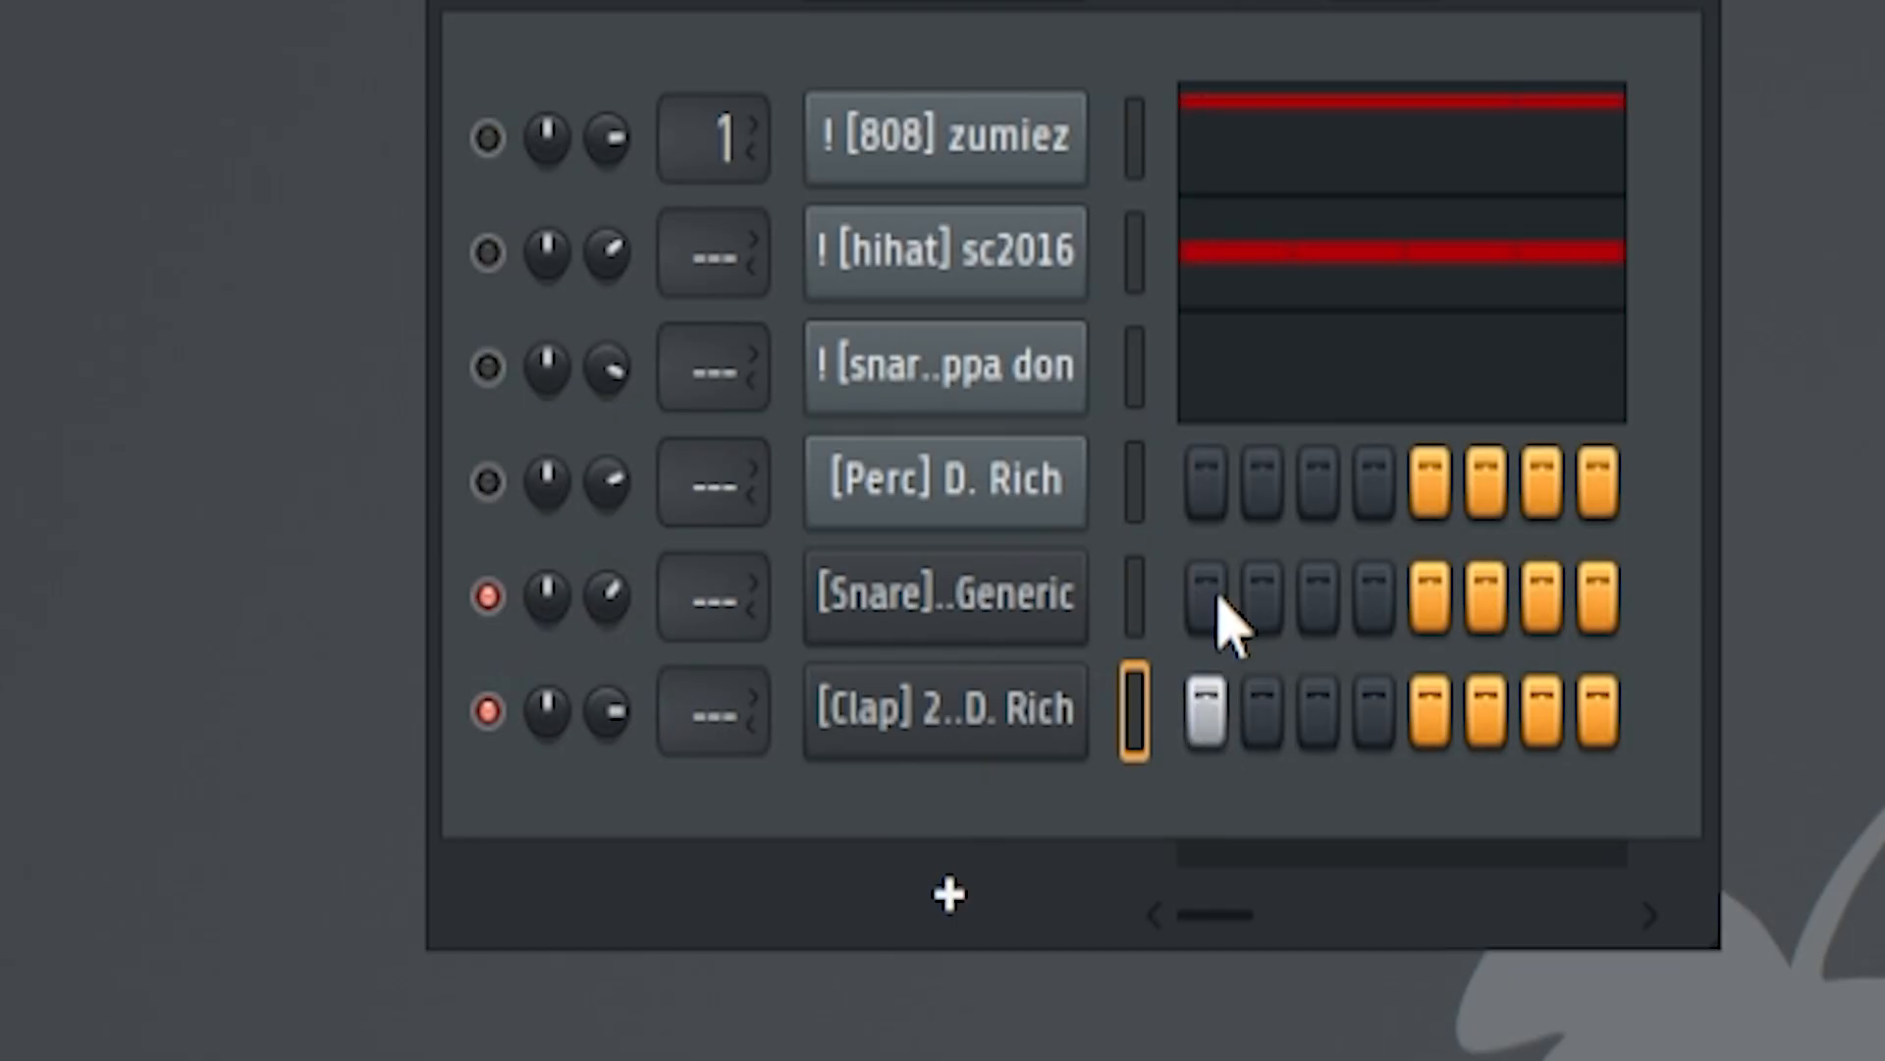
{"action": "left_click", "coordinate": [1216, 598]}
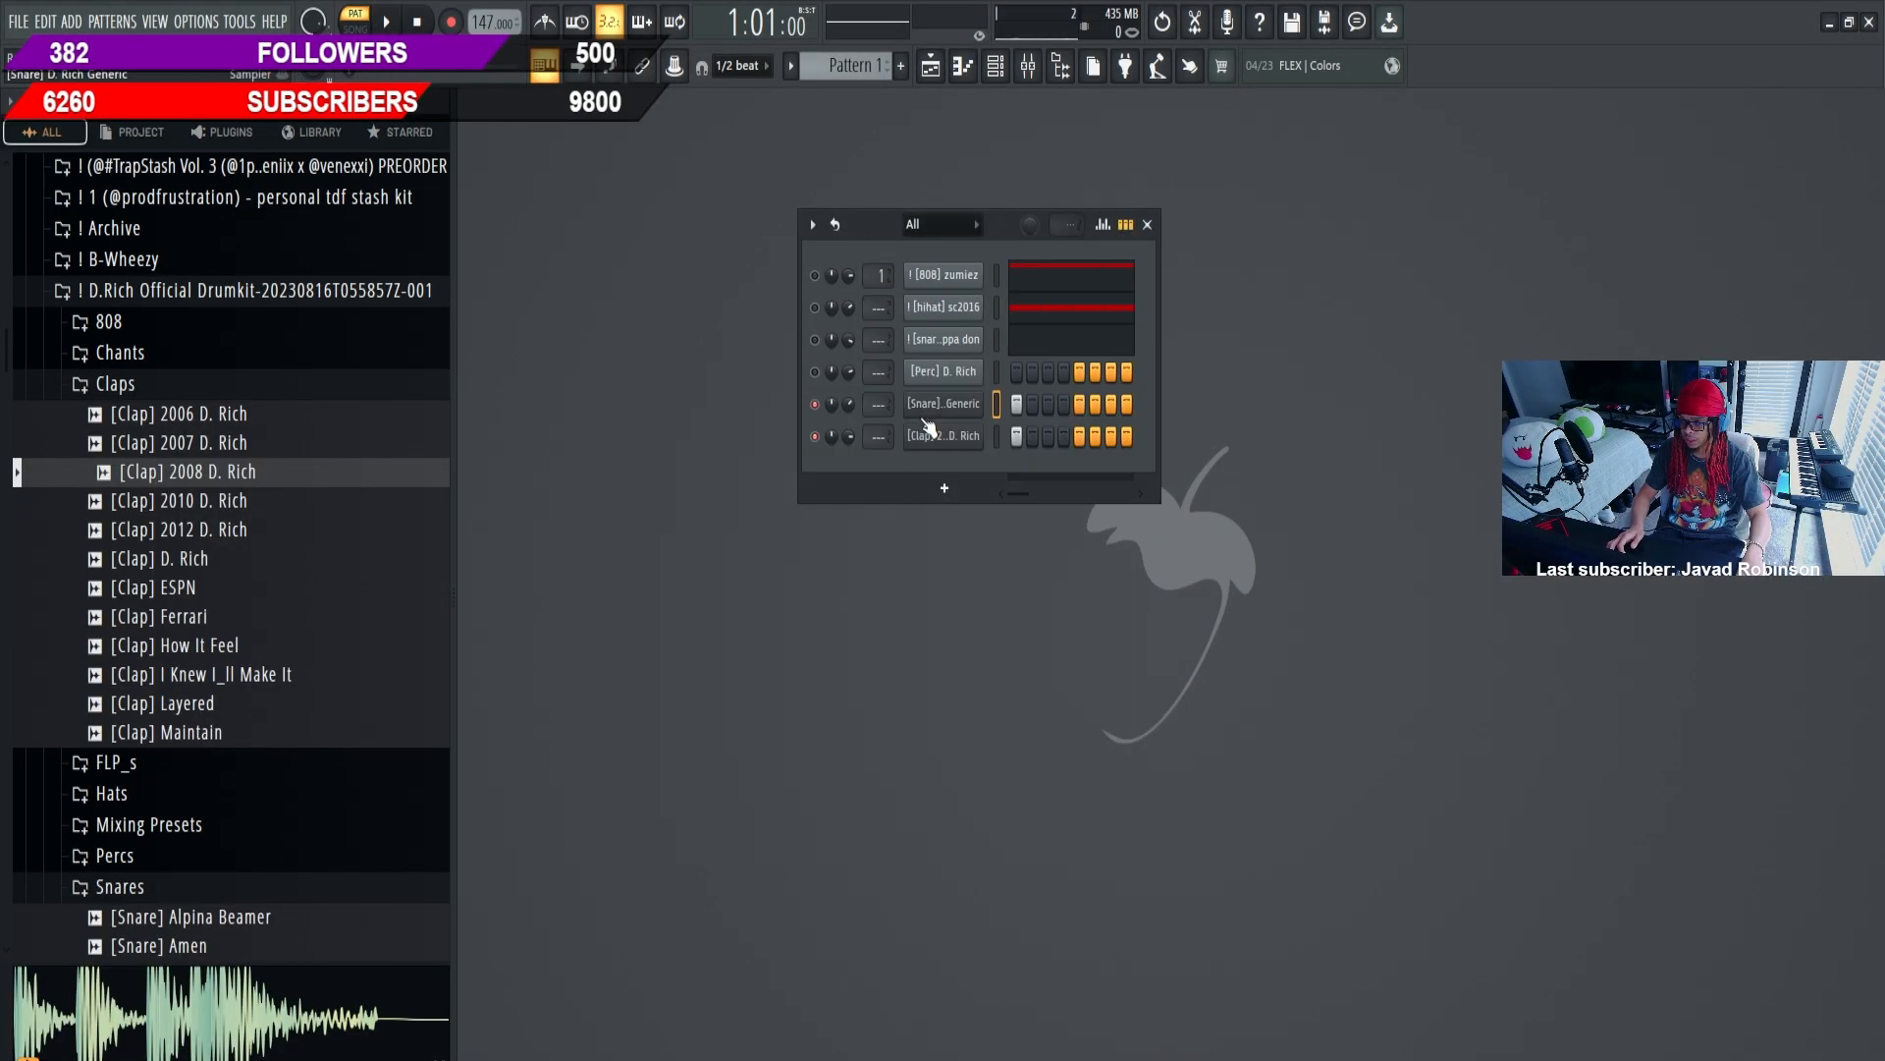
Try a time shift of up to 0.04 on the D. Rich Generic snare channel and reset it to 0.00
{"action": "left_click", "coordinate": [889, 699]}
{"action": "left_click", "coordinate": [893, 230]}
{"action": "left_click", "coordinate": [944, 404]}
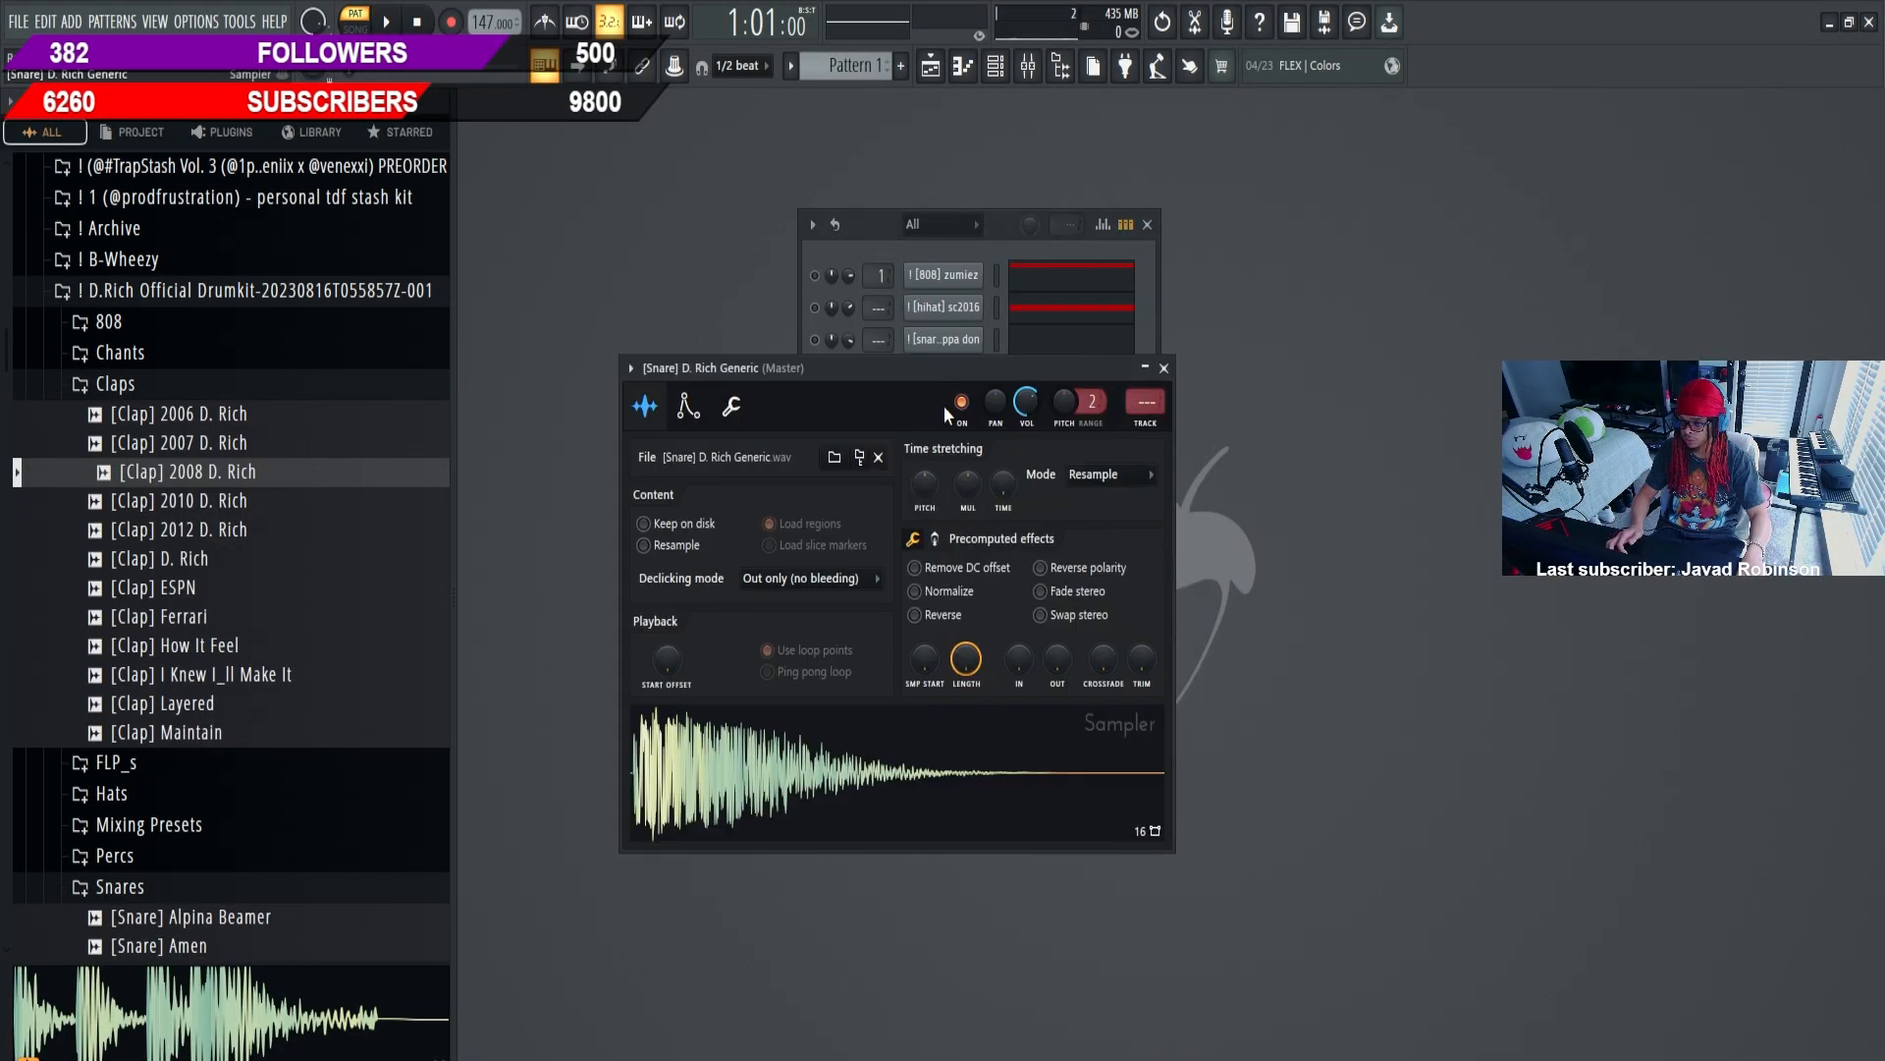
{"action": "left_click_drag", "start_coordinate": [944, 405], "coordinate": [1051, 491]}
{"action": "left_click", "coordinate": [864, 521]}
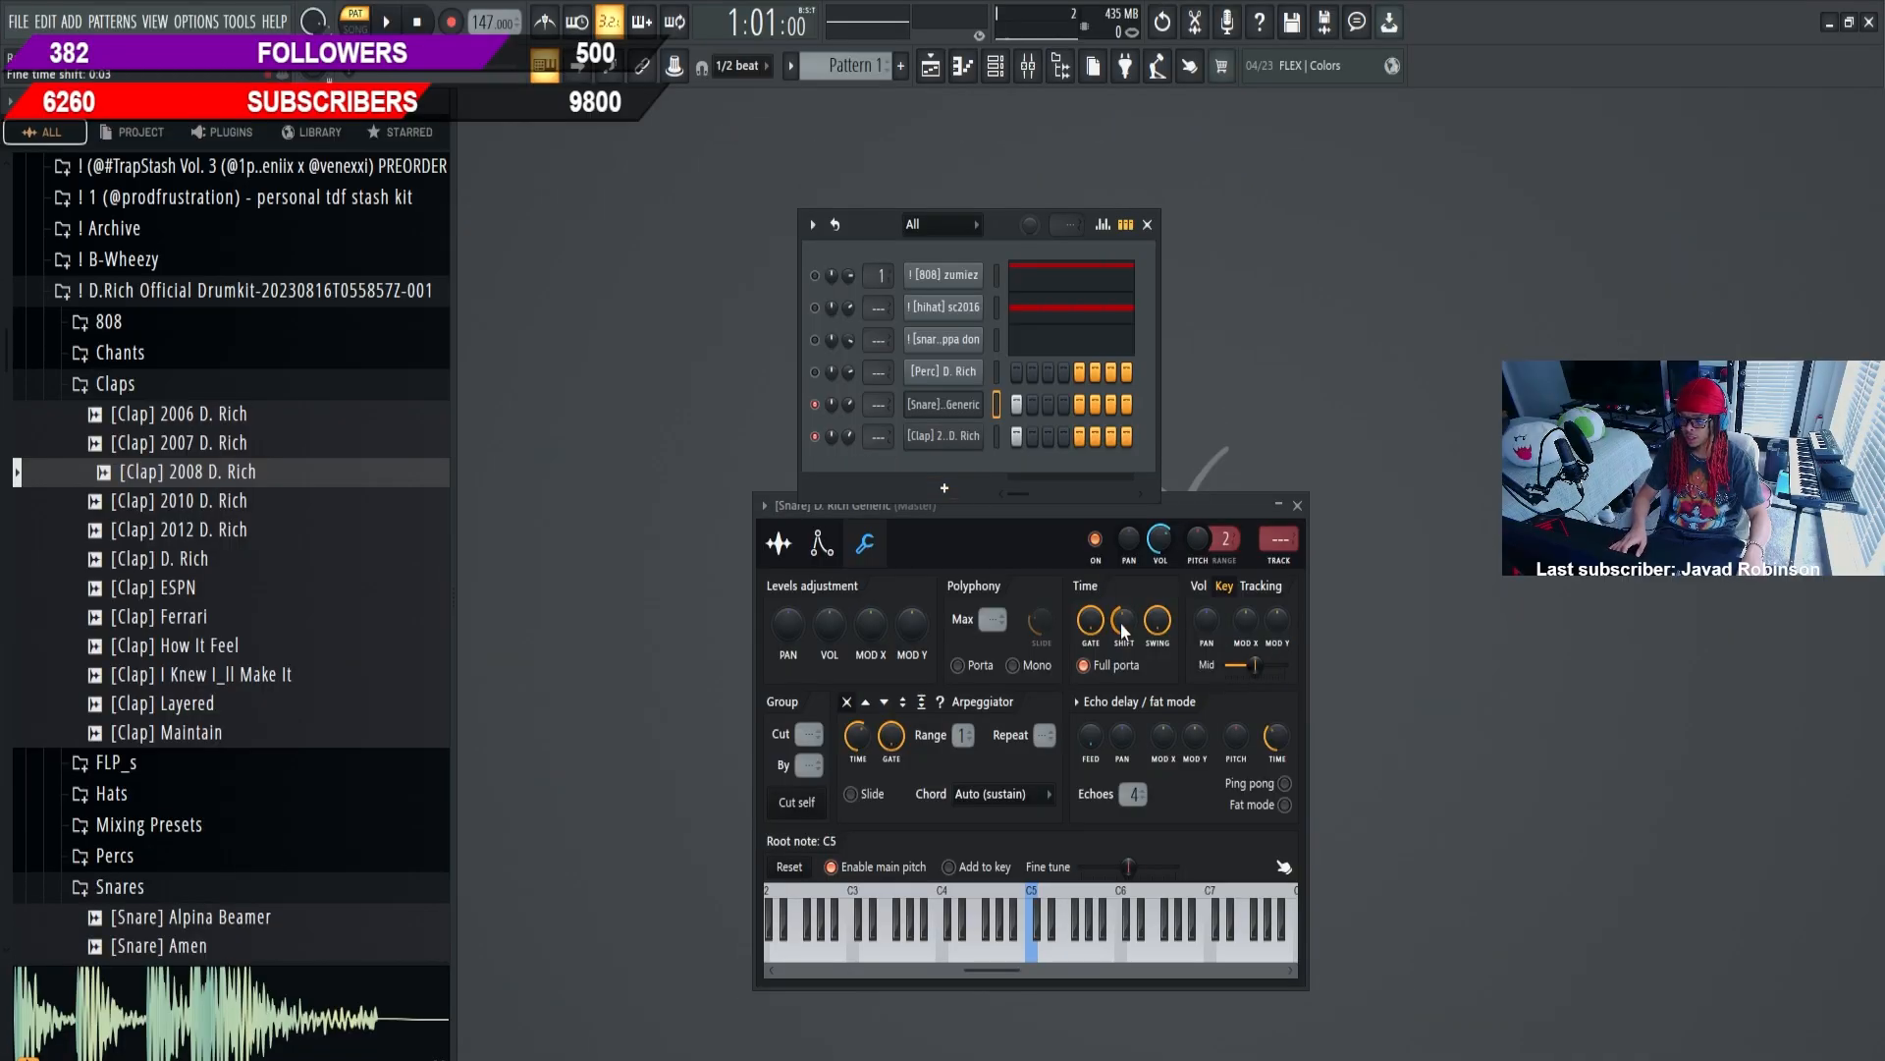
{"action": "left_click_drag", "start_coordinate": [1125, 631], "coordinate": [1125, 618]}
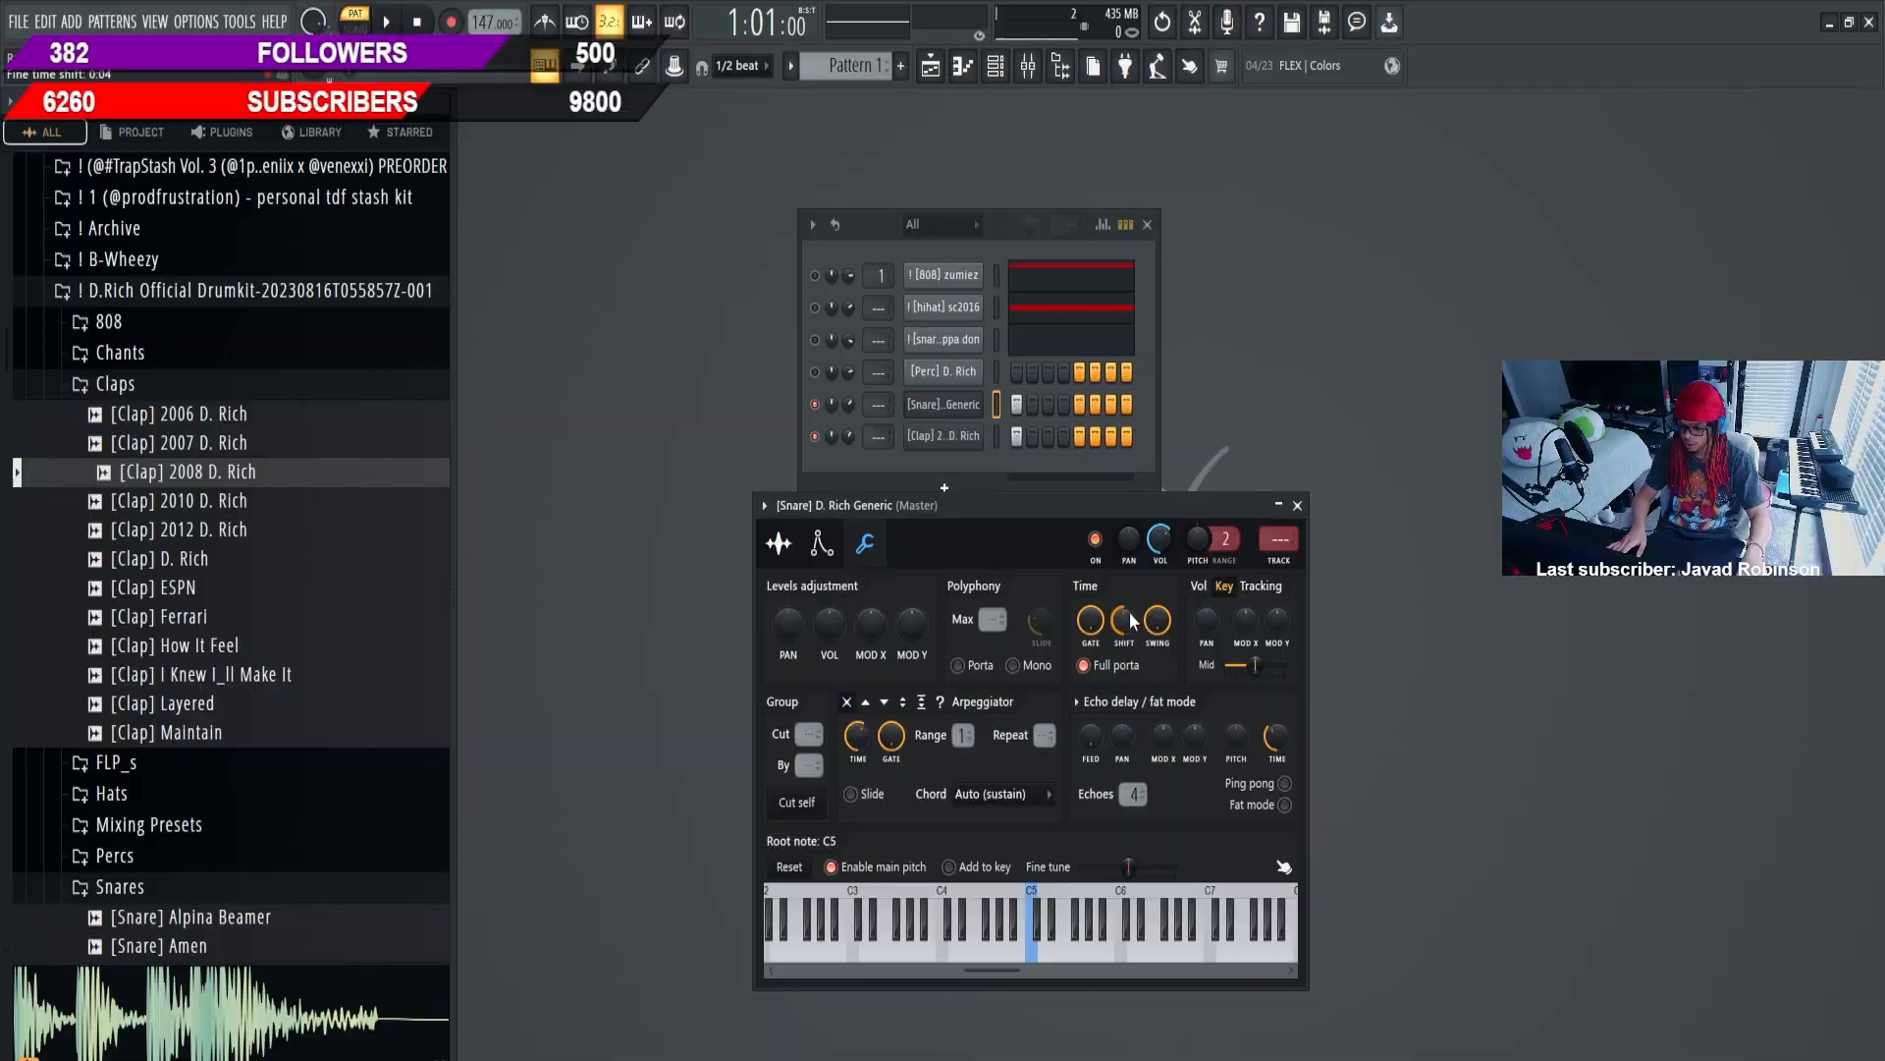
{"action": "left_click_drag", "start_coordinate": [1129, 614], "coordinate": [1127, 636]}
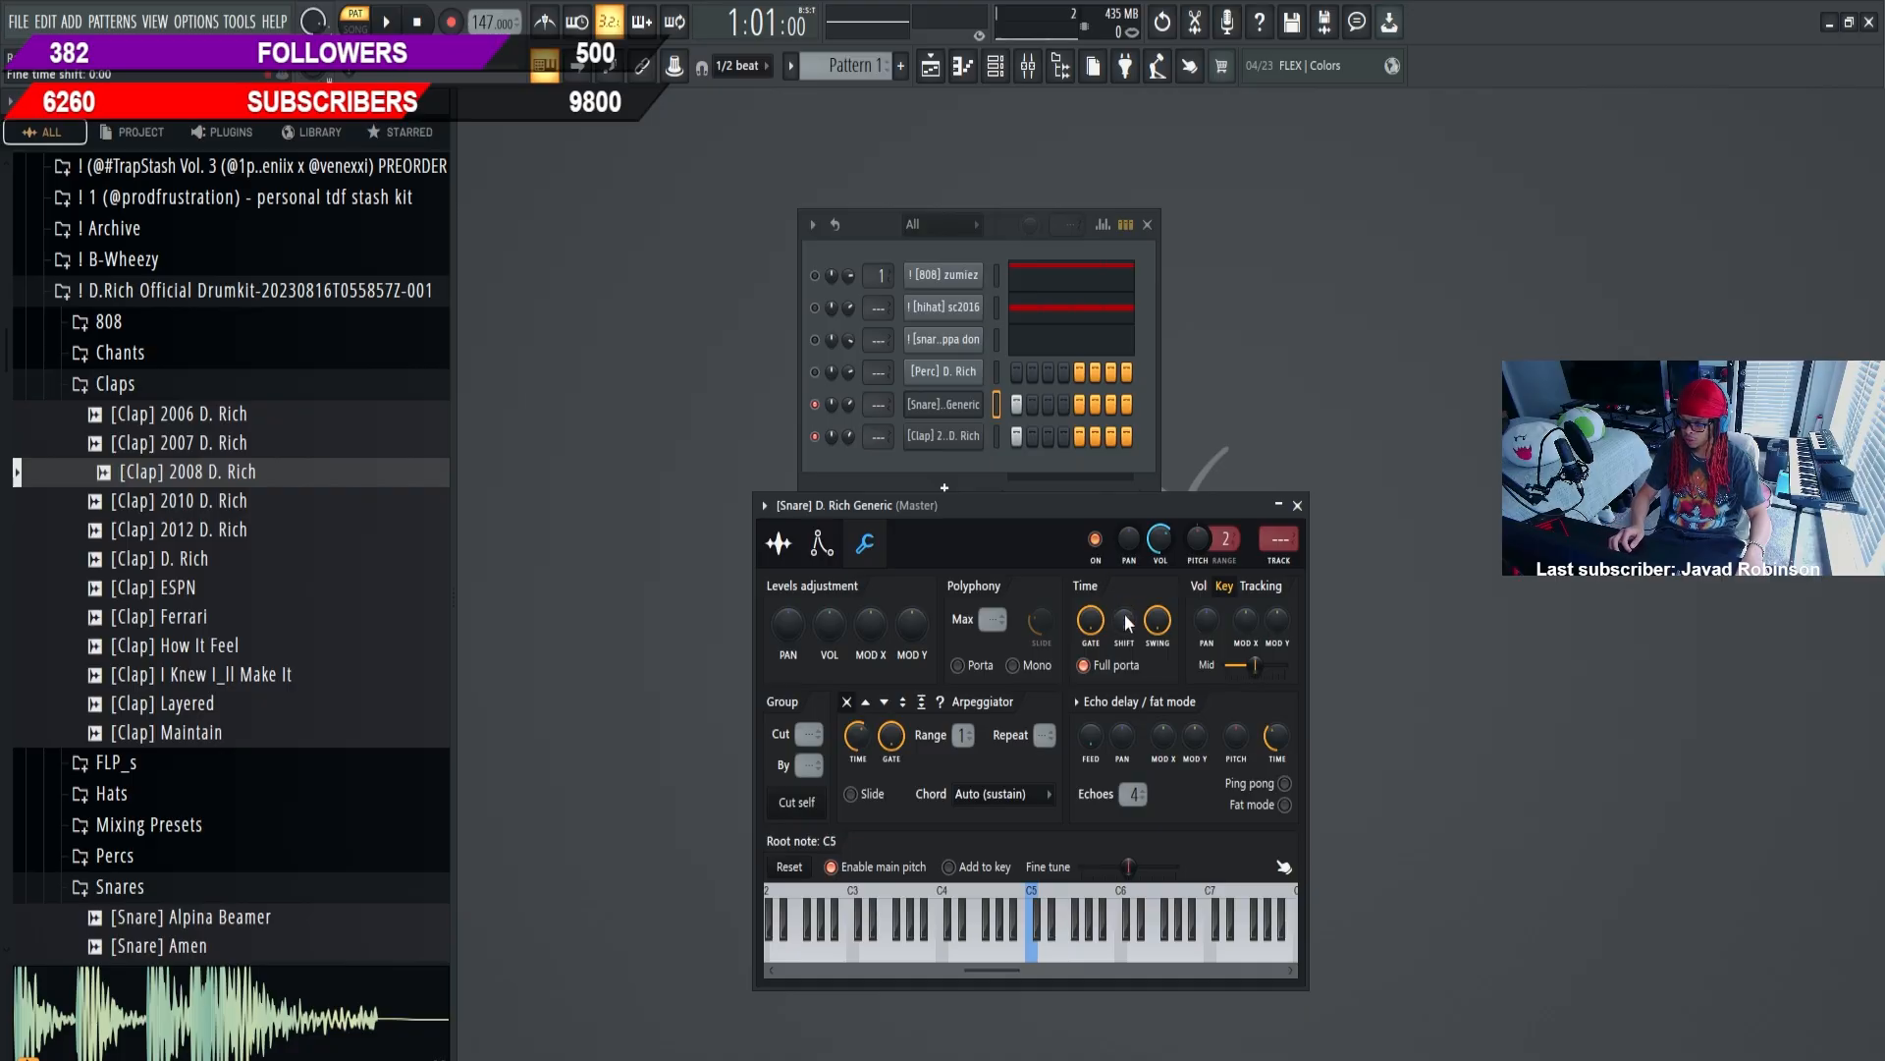
Delay the 2008 D. Rich clap slightly with its time shift, audition it against the snare and close its settings
{"action": "left_click", "coordinate": [969, 451]}
{"action": "left_click", "coordinate": [757, 433]}
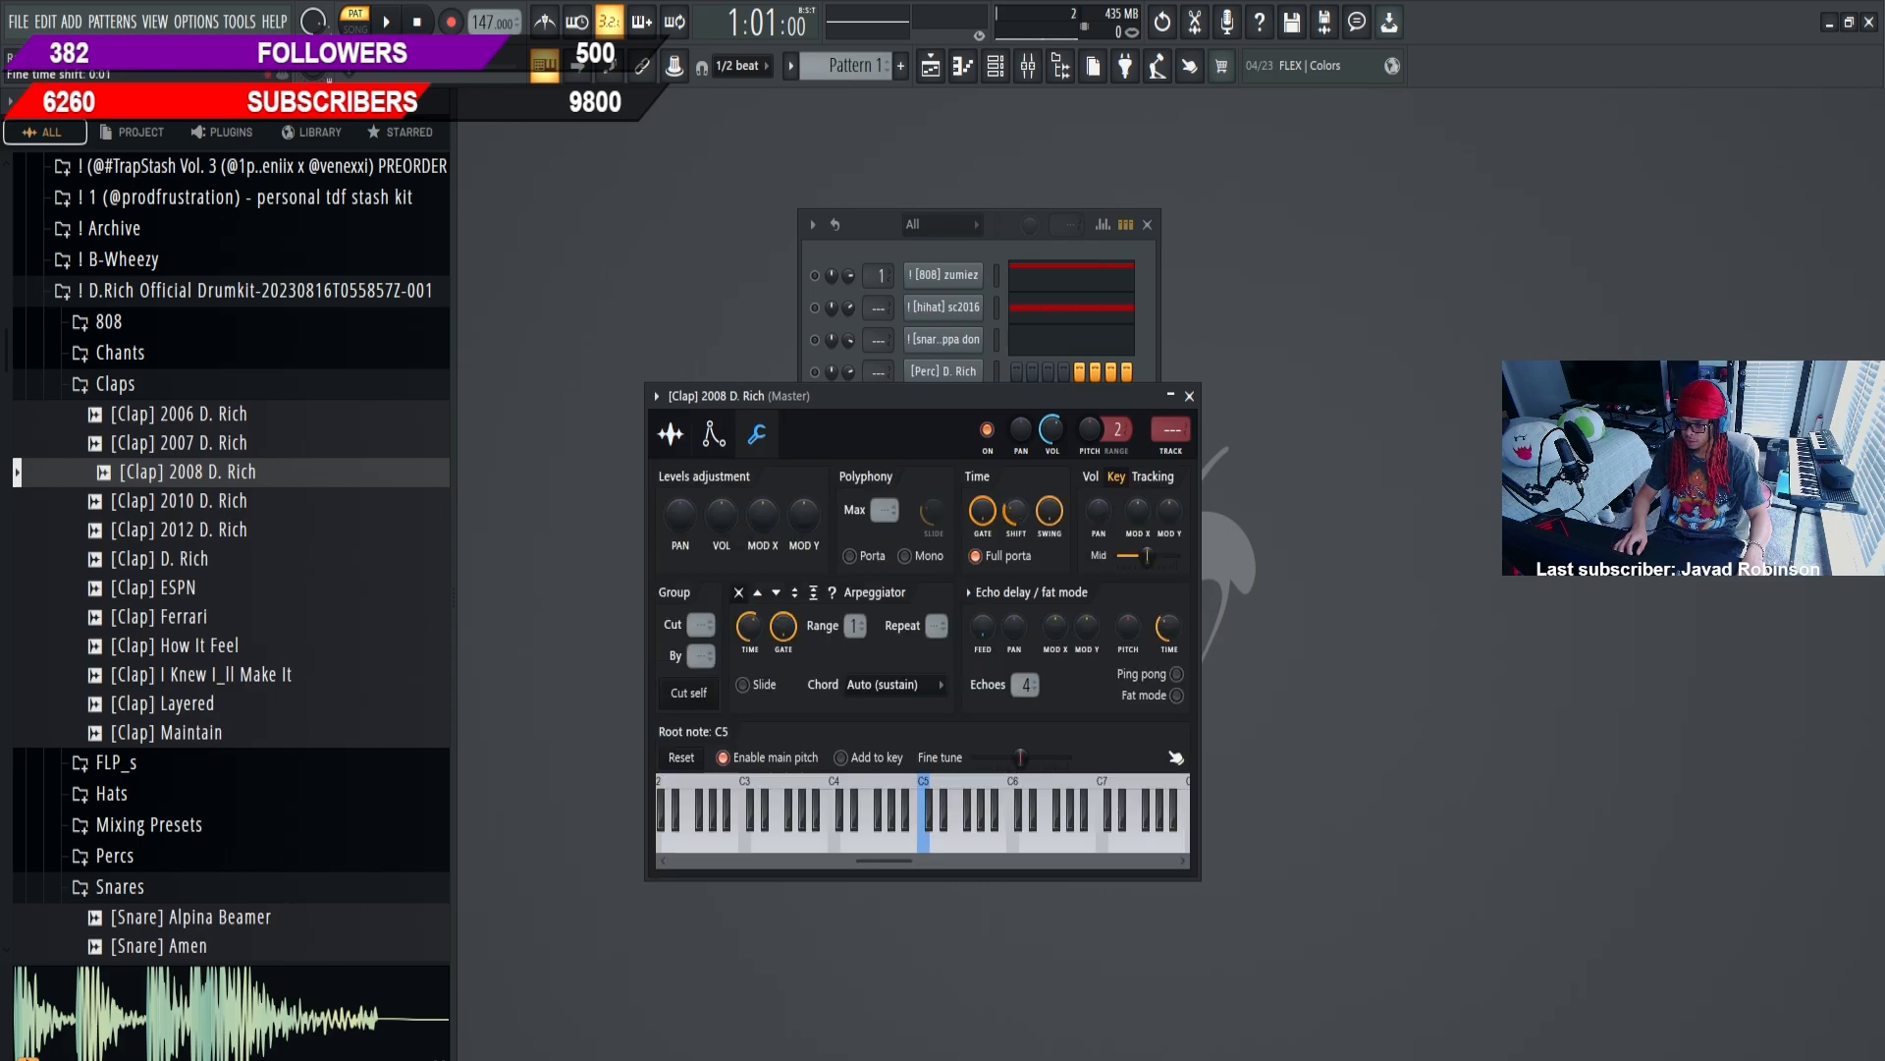
{"action": "left_click_drag", "start_coordinate": [1016, 528], "coordinate": [1017, 515]}
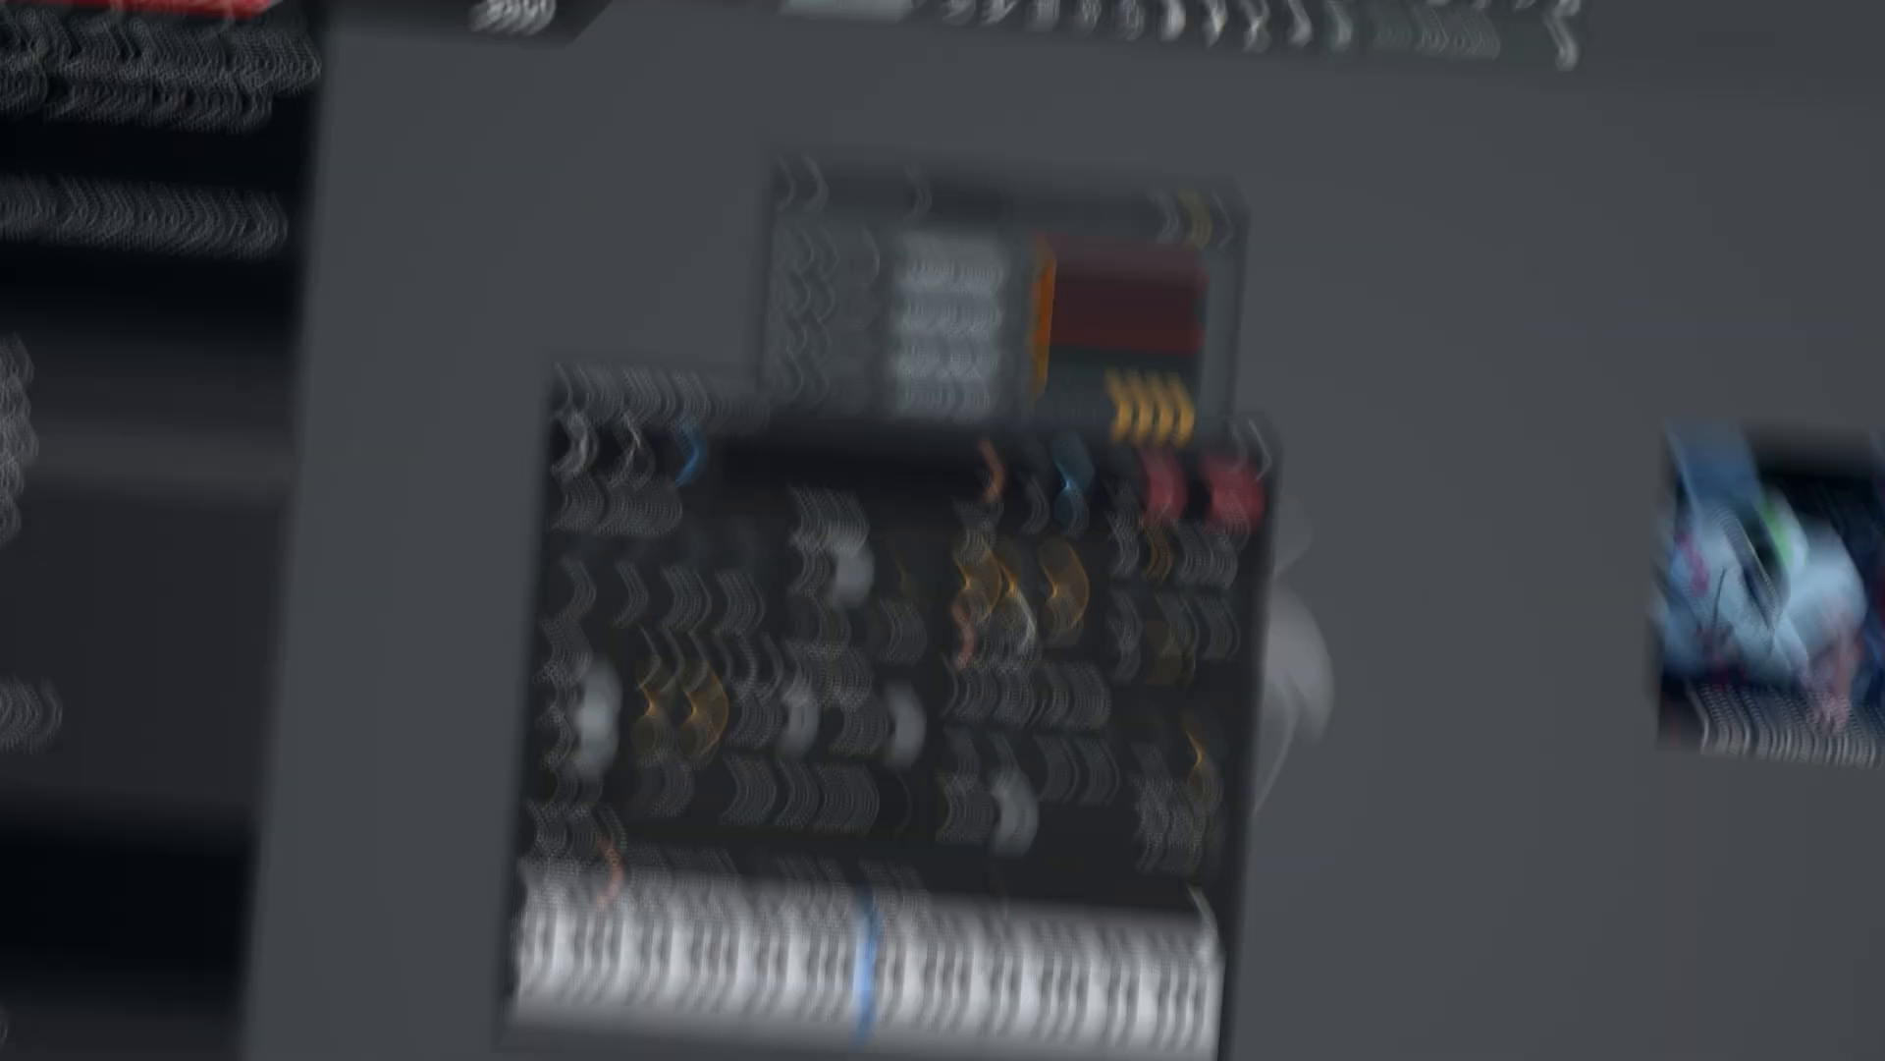
{"action": "key", "text": "space"}
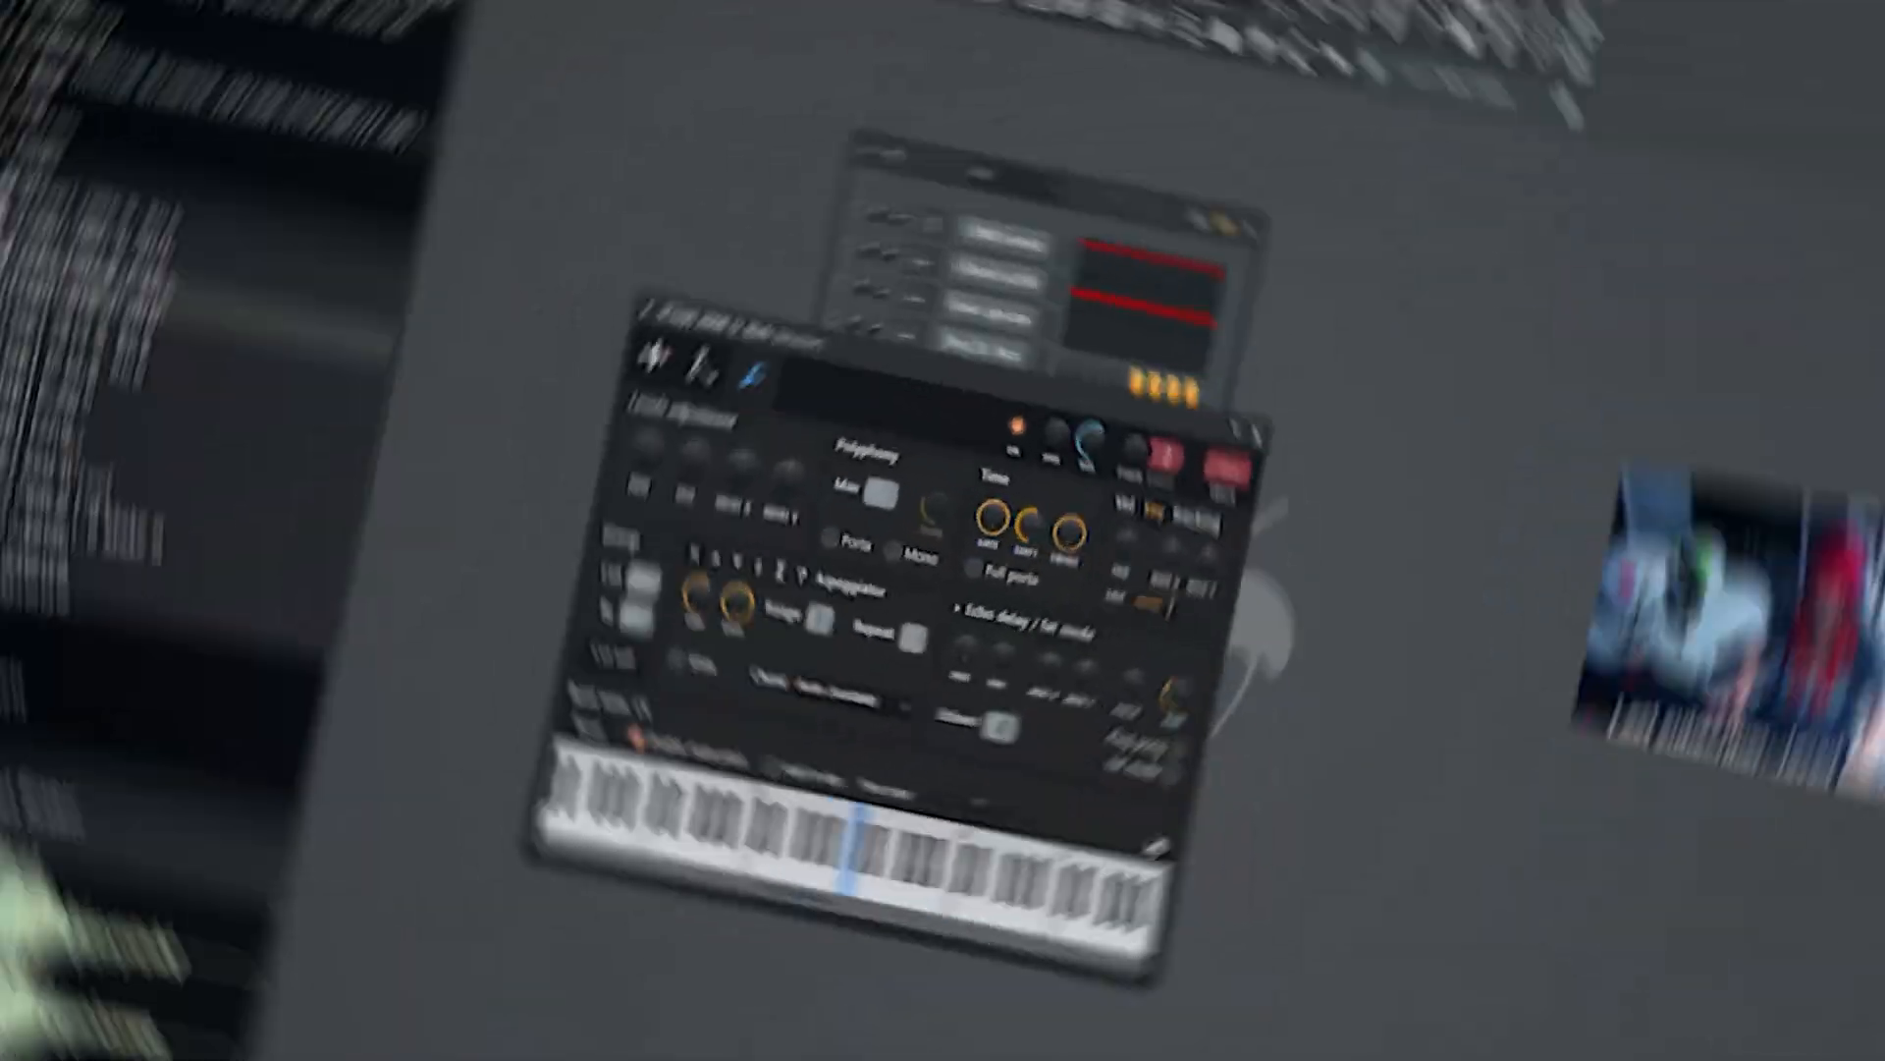
{"action": "left_click", "coordinate": [1188, 400]}
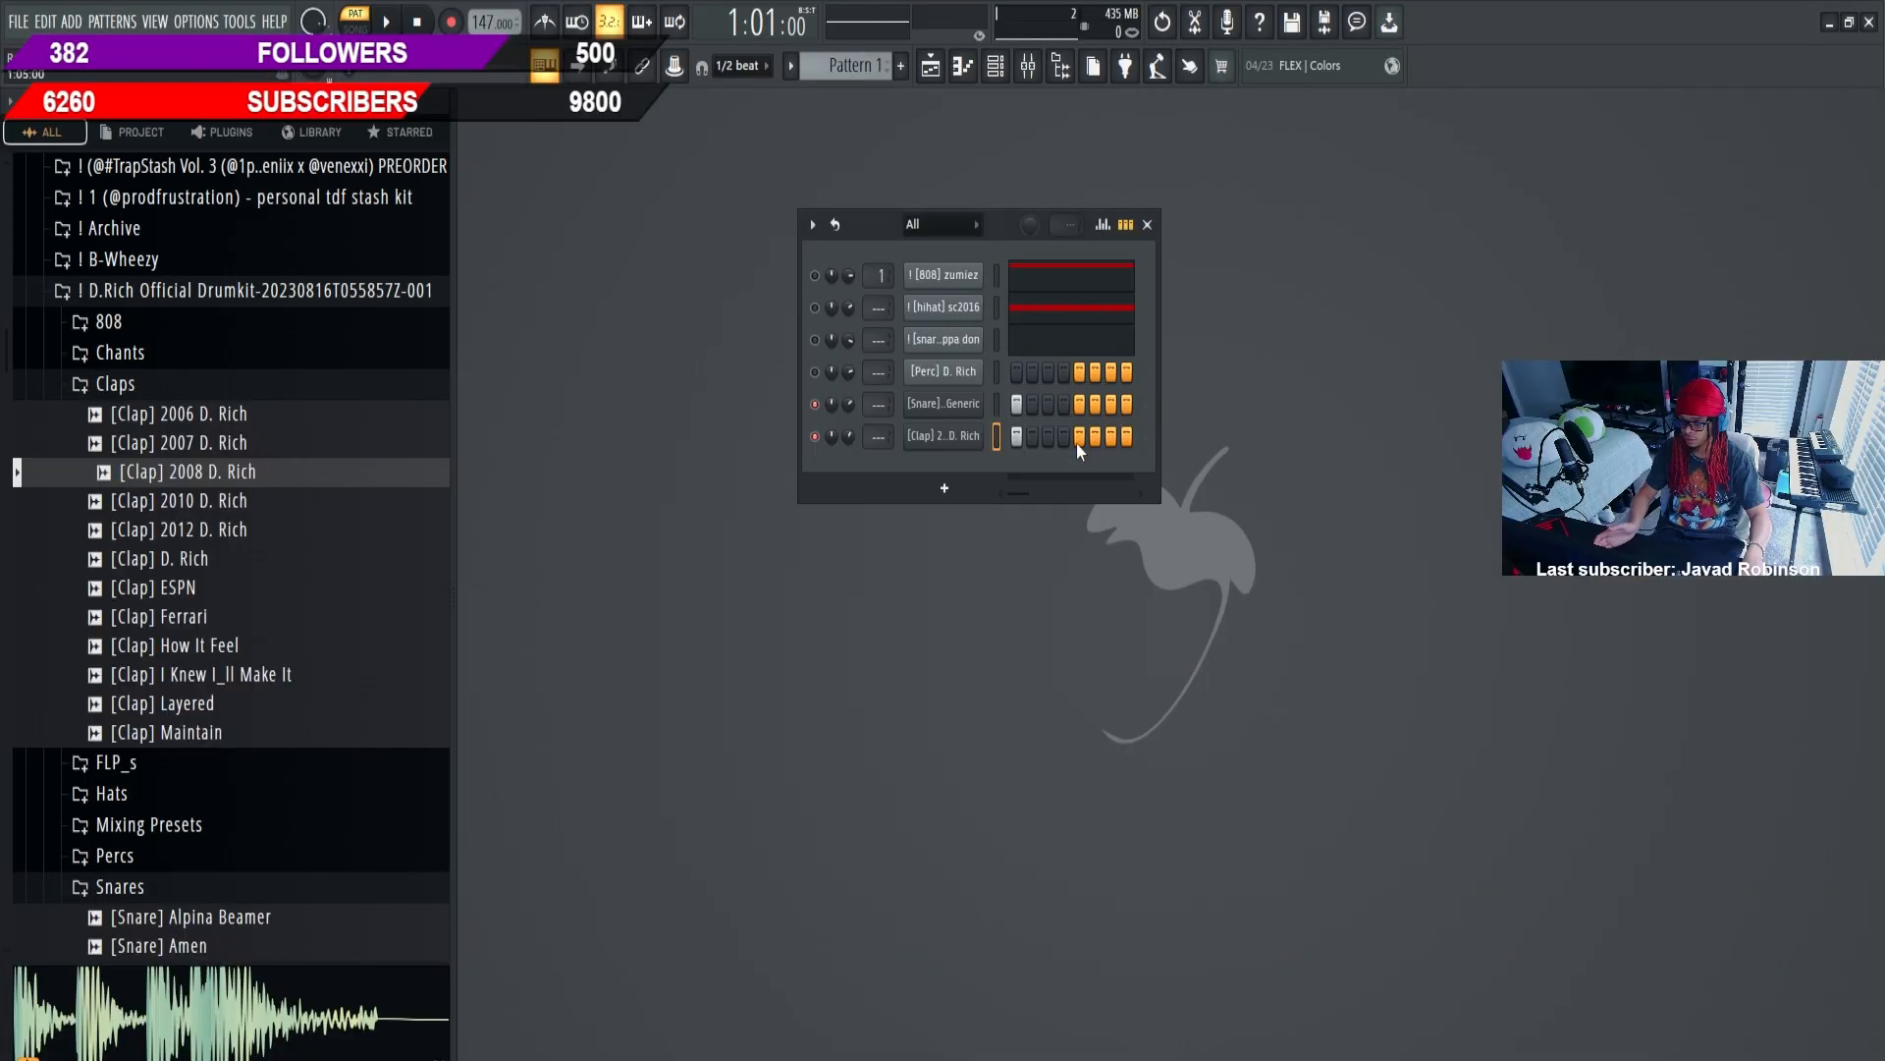
Delete the 2008 D. Rich clap and D. Rich Generic snare channels from the channel rack
{"action": "right_click", "coordinate": [958, 438]}
{"action": "left_click", "coordinate": [1052, 657]}
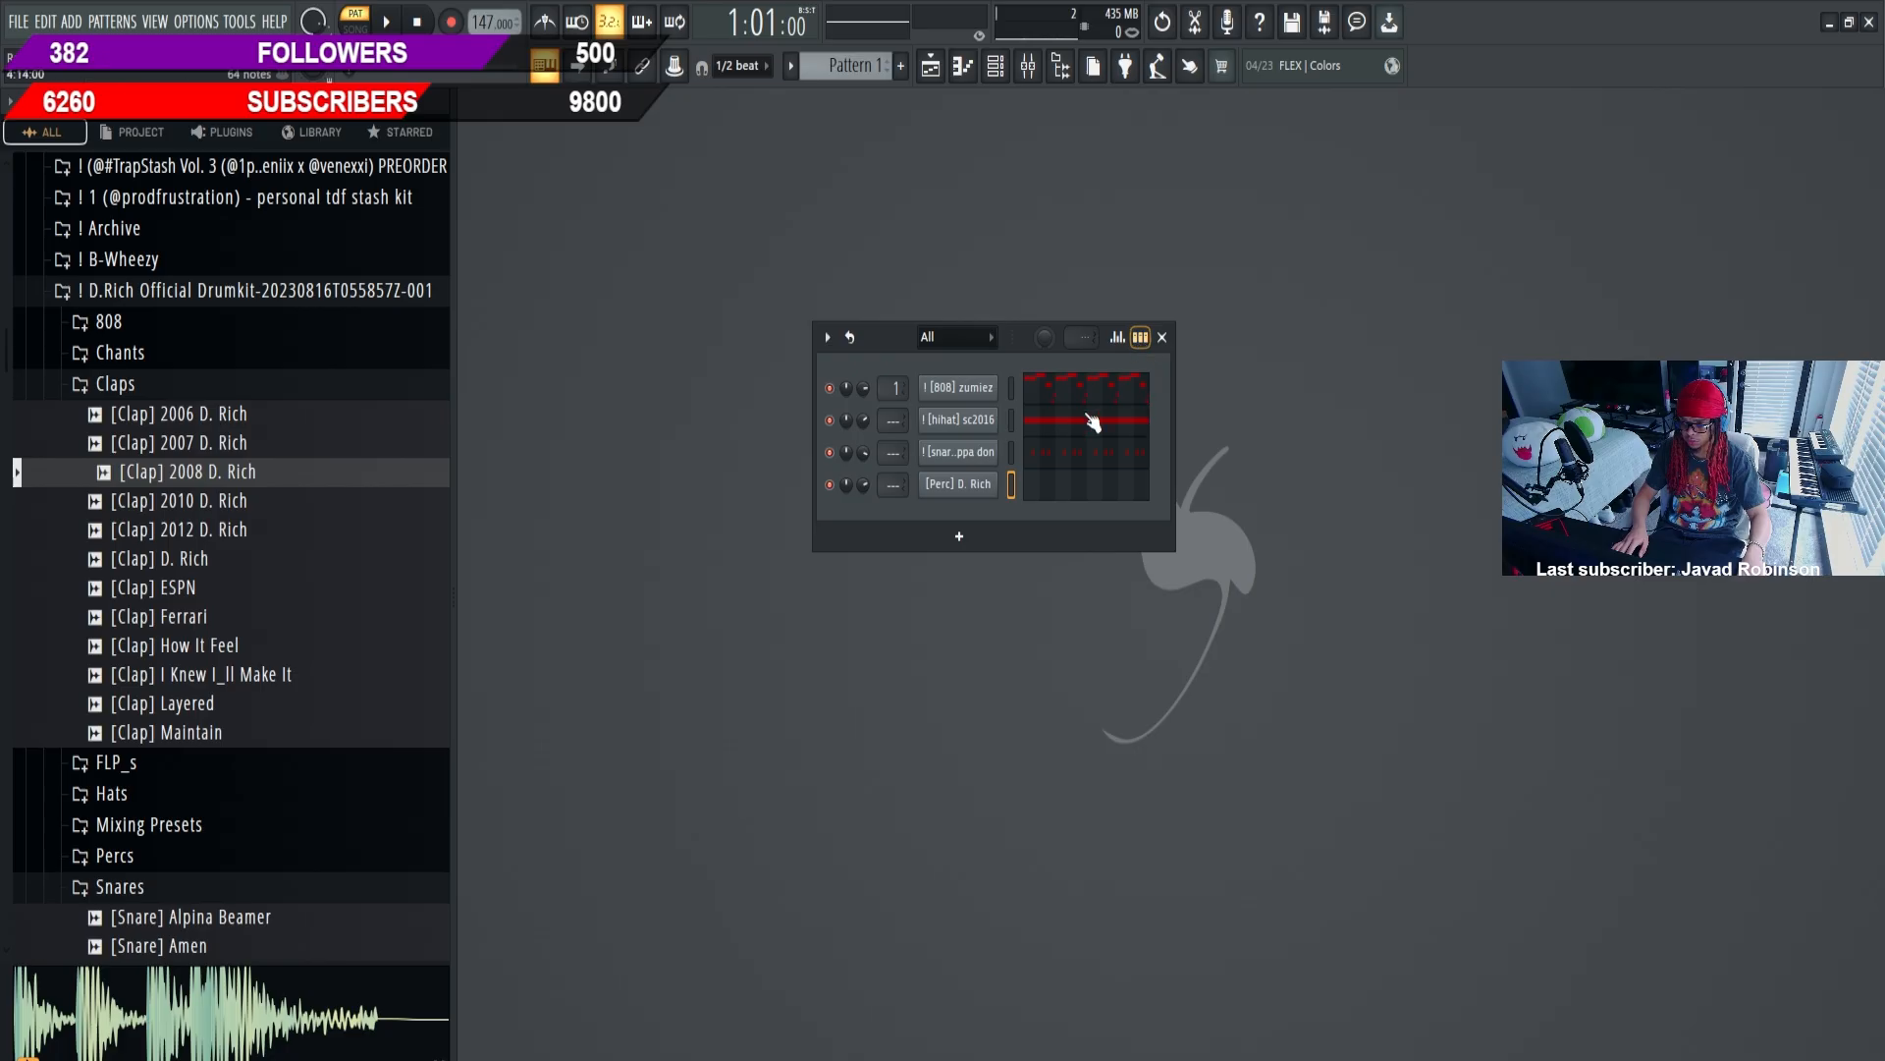
Raise the D. Rich perc channel's time shift while auditioning the pattern, and close the channel settings
{"action": "left_click", "coordinate": [1061, 483]}
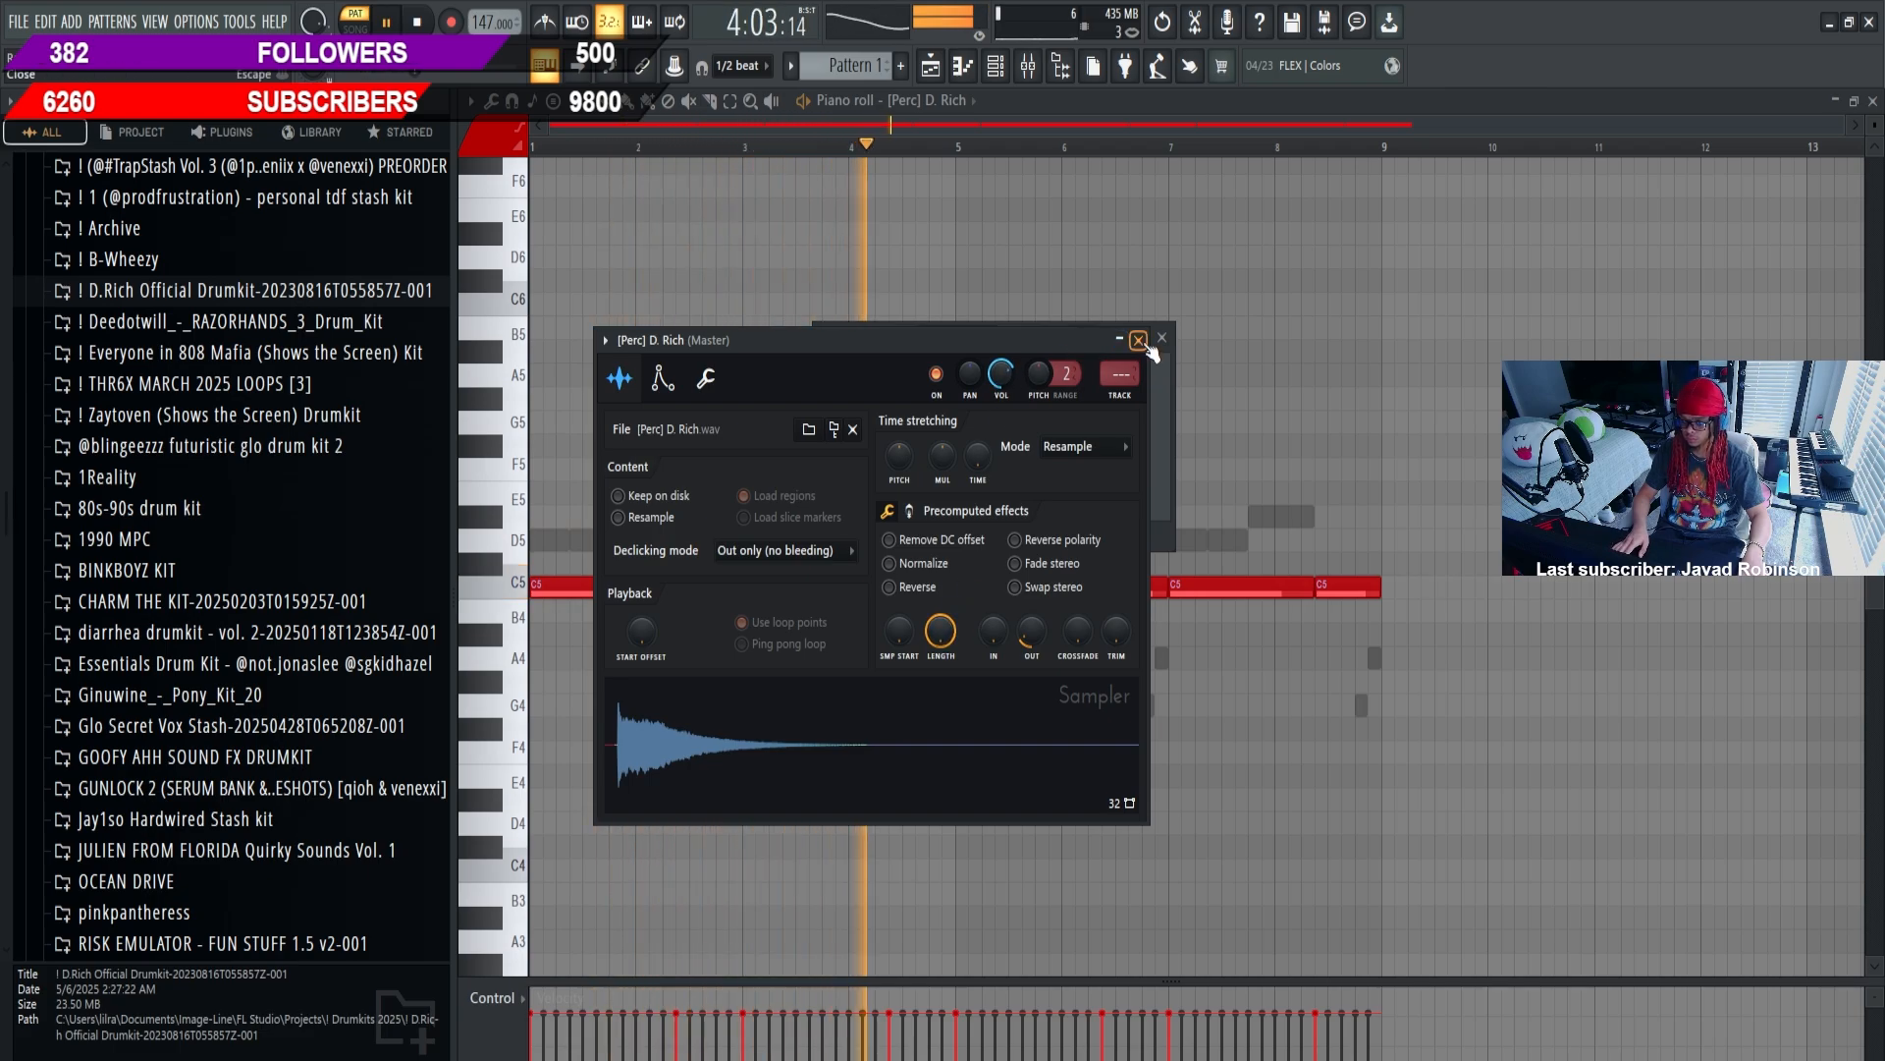
{"action": "key", "text": "space"}
{"action": "left_click", "coordinate": [712, 383]}
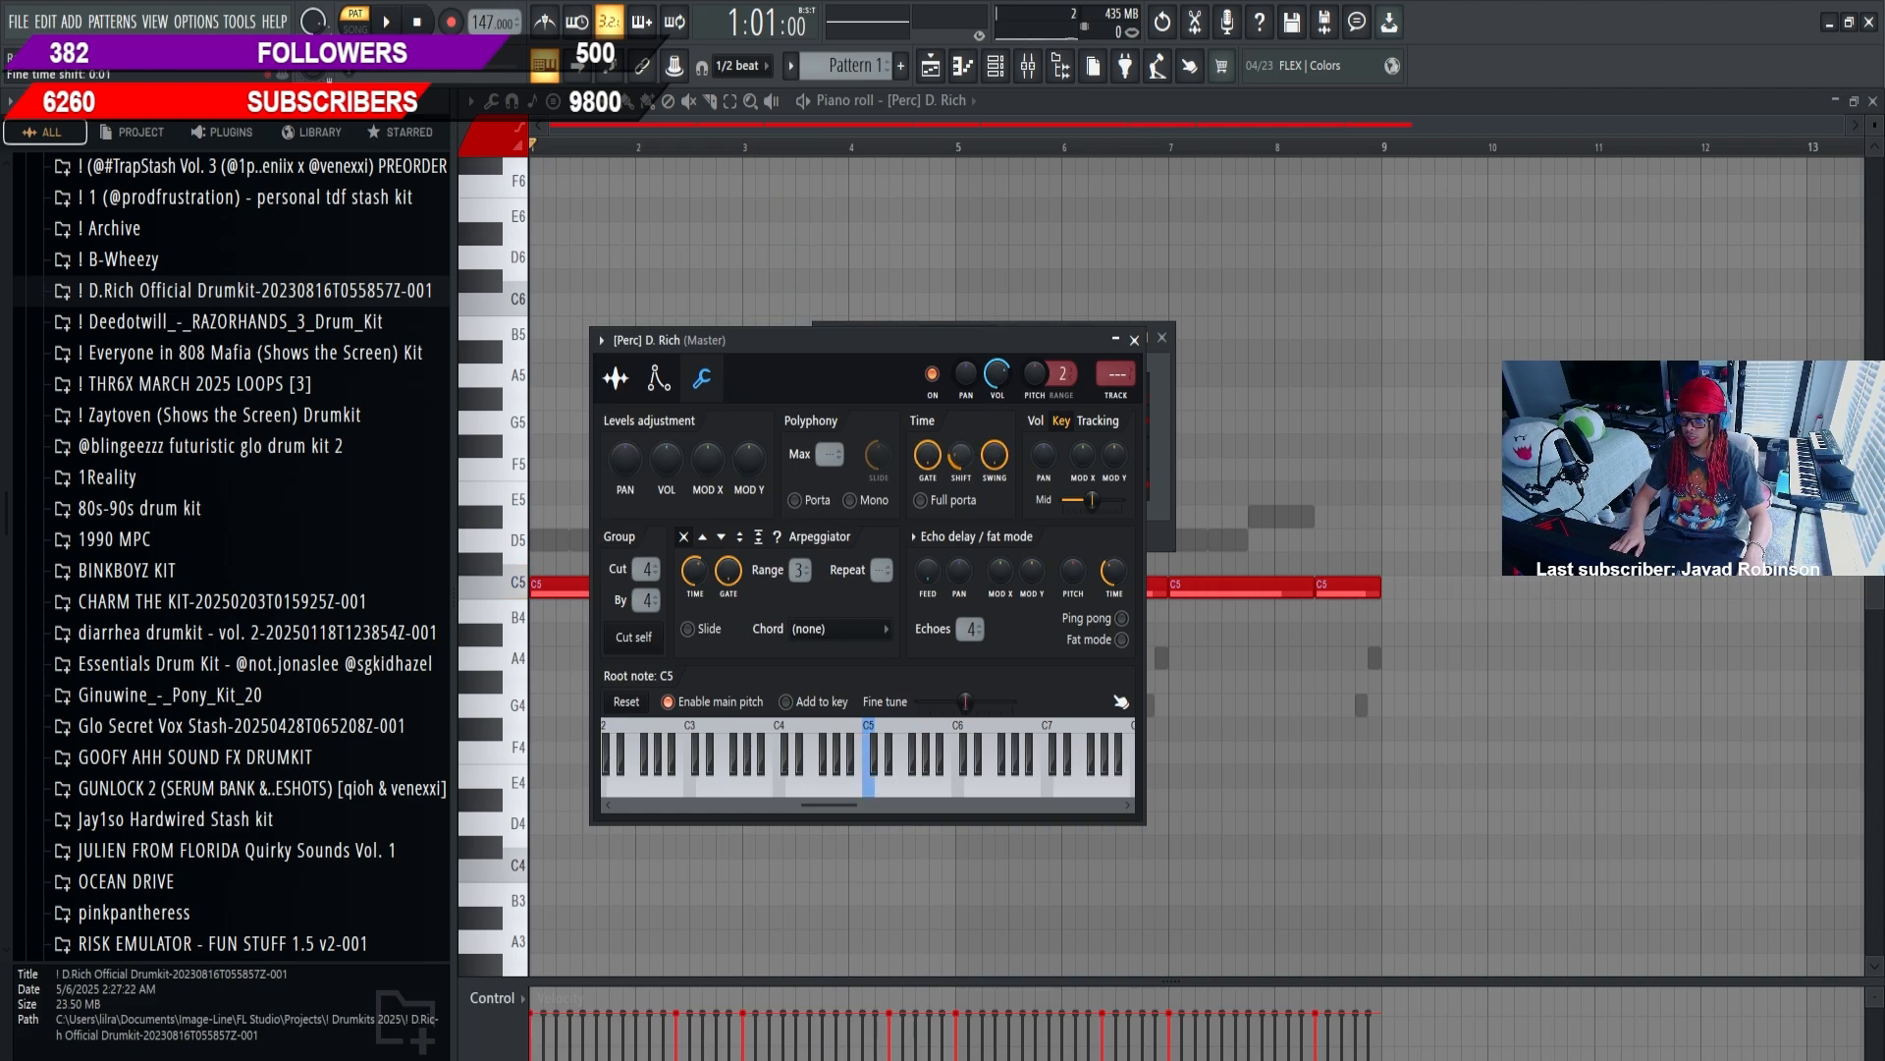
{"action": "scroll", "coordinate": [961, 455], "scroll_direction": "up", "scroll_amount": 1}
{"action": "scroll", "coordinate": [962, 456], "scroll_direction": "up", "scroll_amount": 2}
{"action": "key", "text": "space"}
{"action": "scroll", "coordinate": [961, 457], "scroll_direction": "up", "scroll_amount": 1}
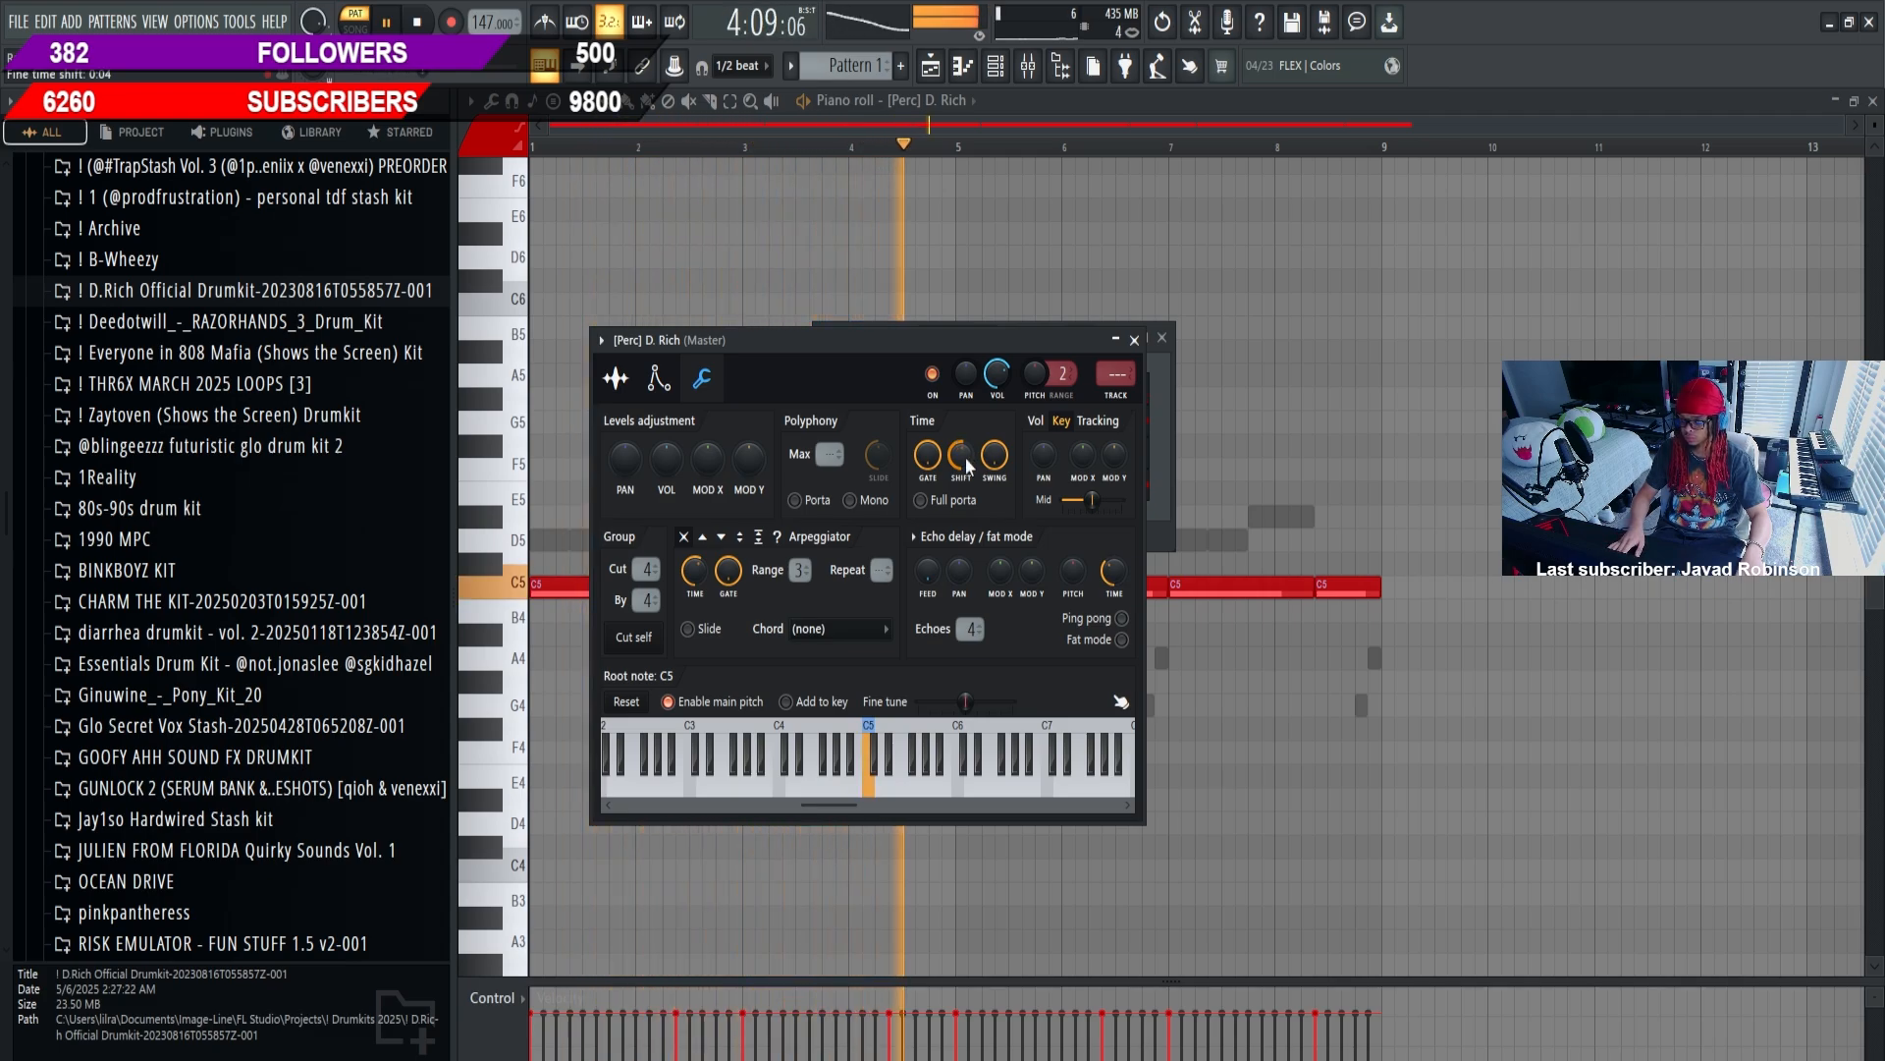
{"action": "left_click_drag", "start_coordinate": [964, 459], "coordinate": [963, 454]}
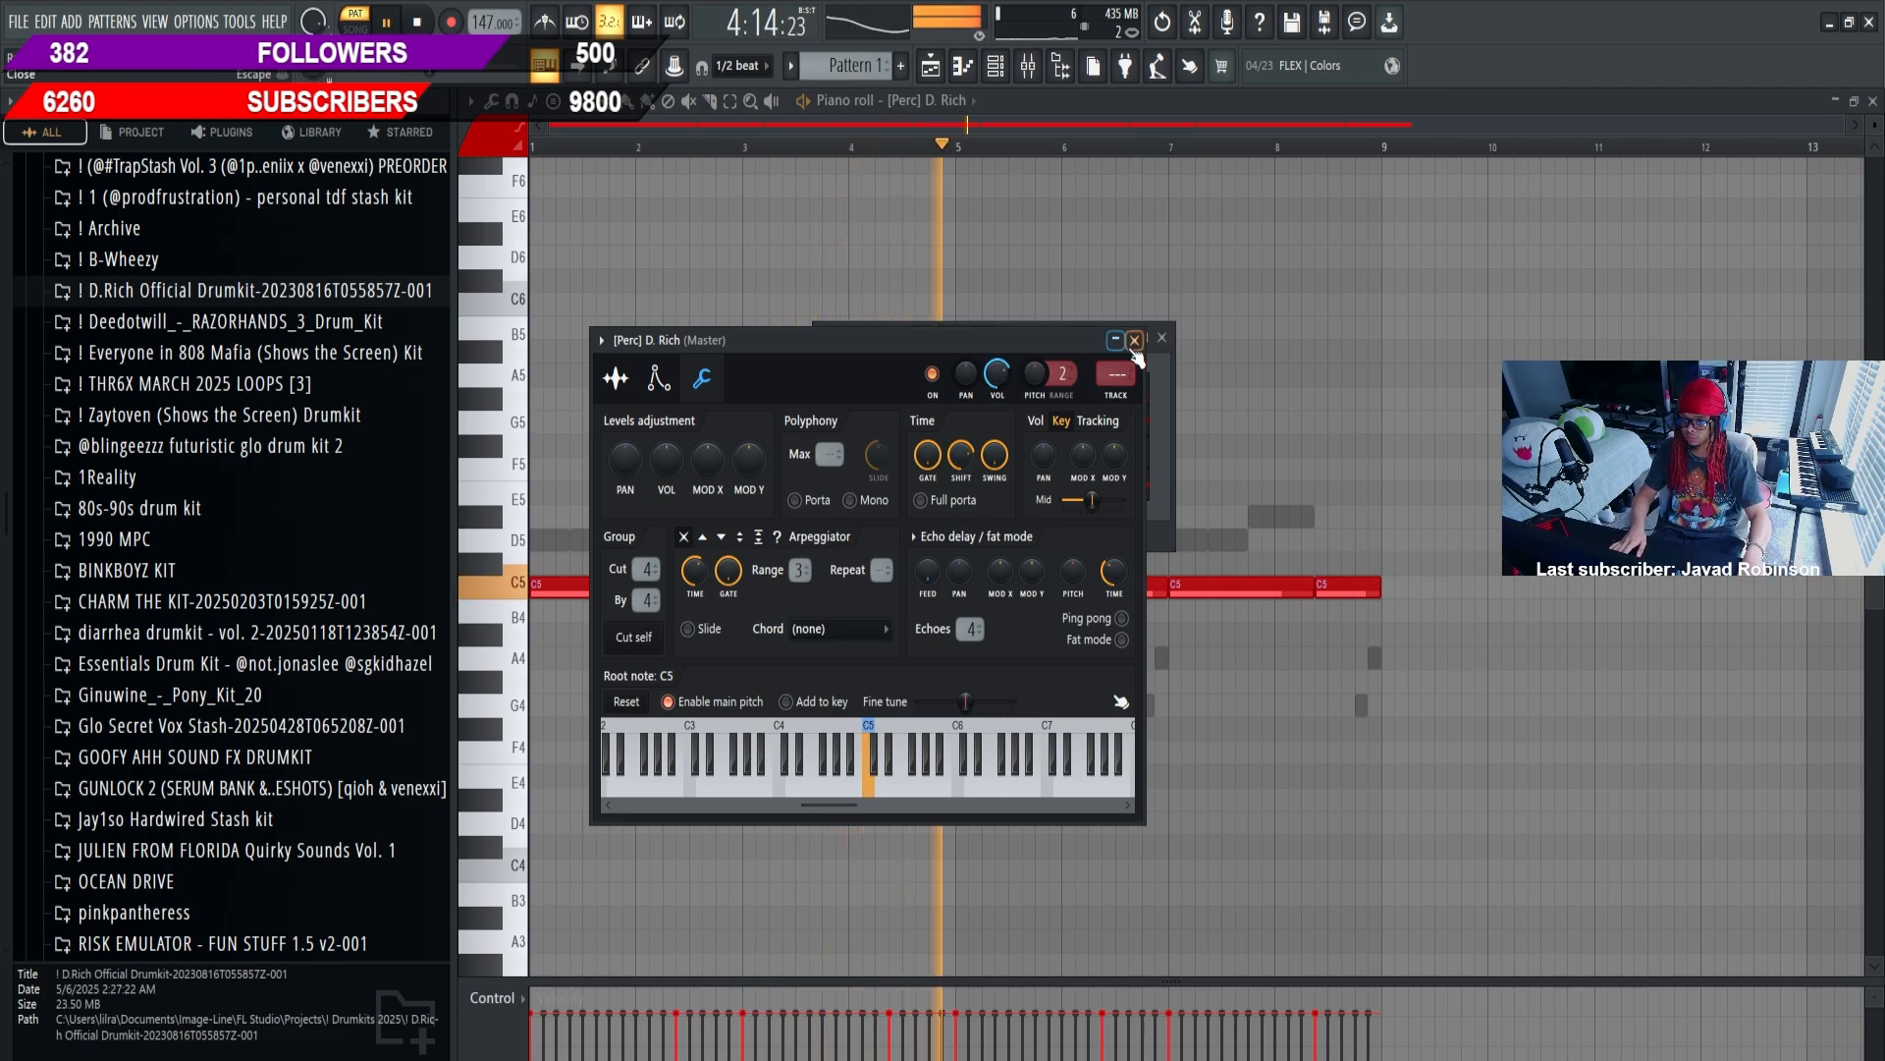
{"action": "left_click", "coordinate": [1134, 341]}
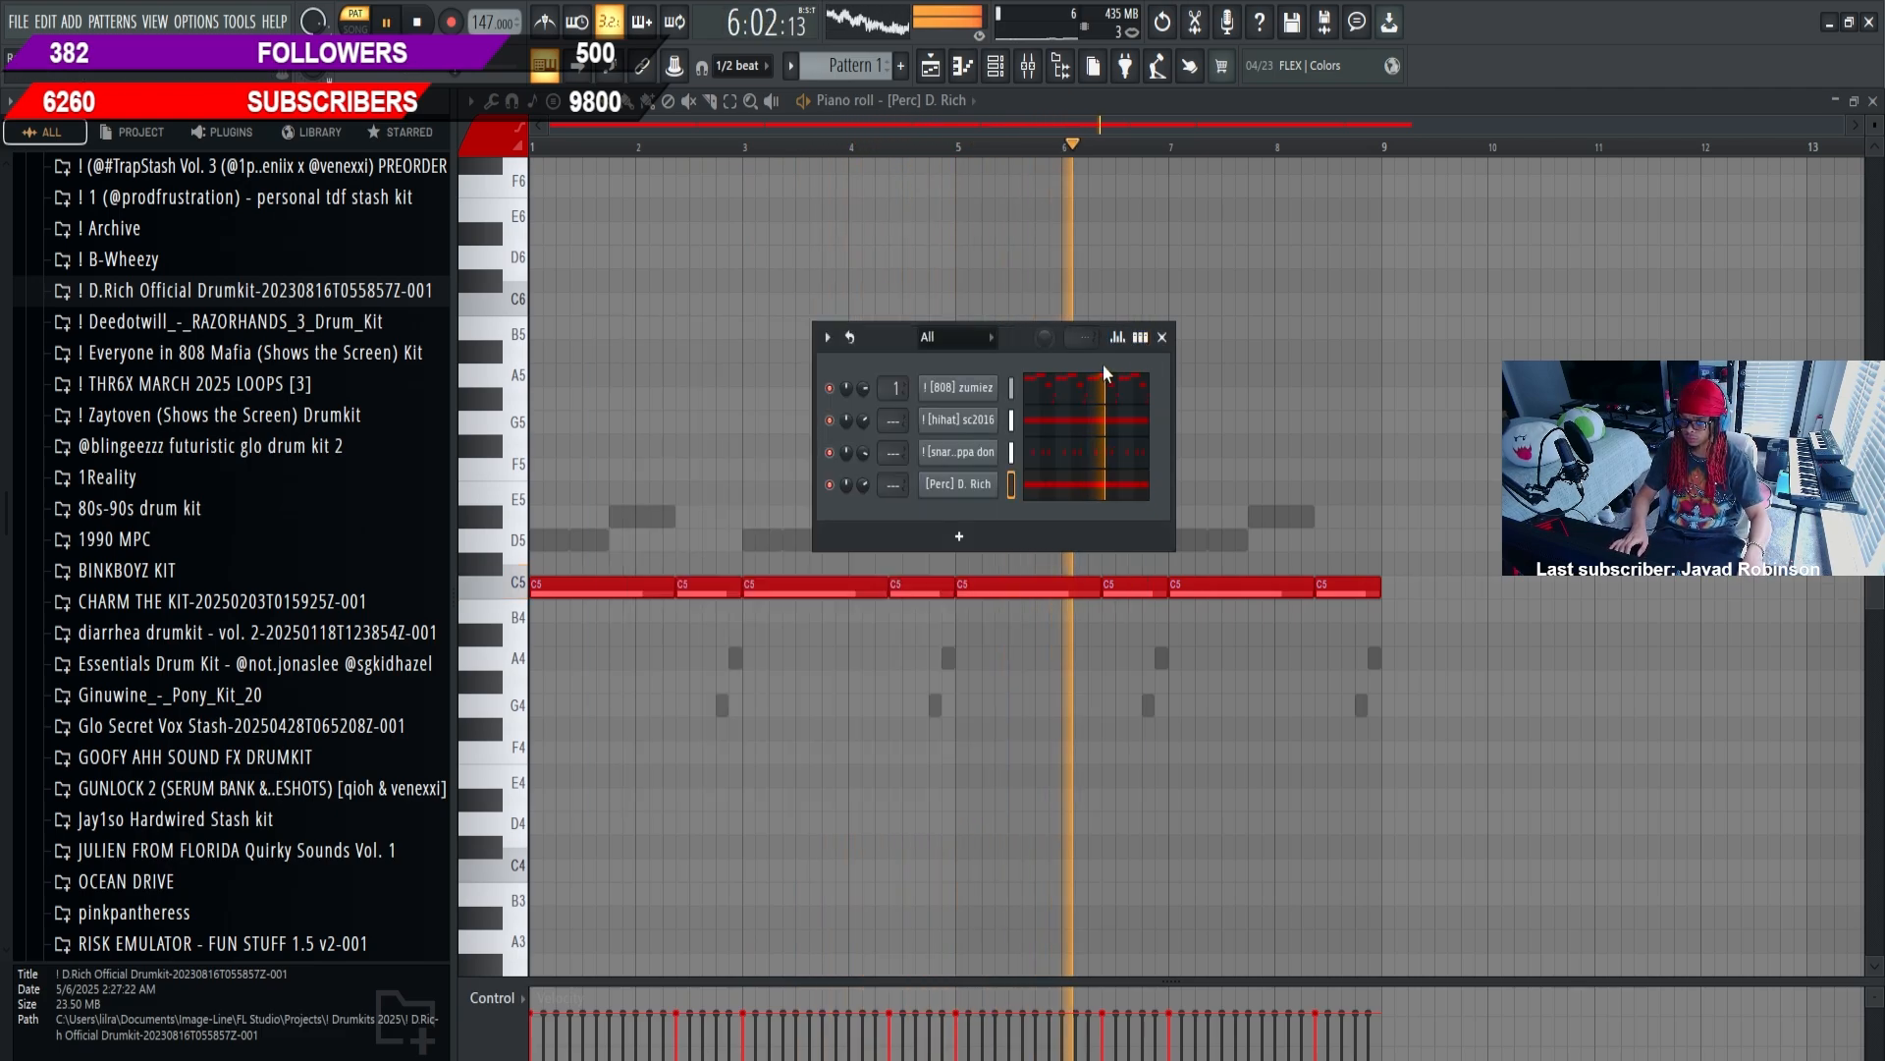
{"action": "key", "text": "space"}
Search the browser for "breda" and replace the existing snare channel's sample with GLK Breda PG Snare
{"action": "scroll", "coordinate": [197, 679], "scroll_direction": "up", "scroll_amount": 6}
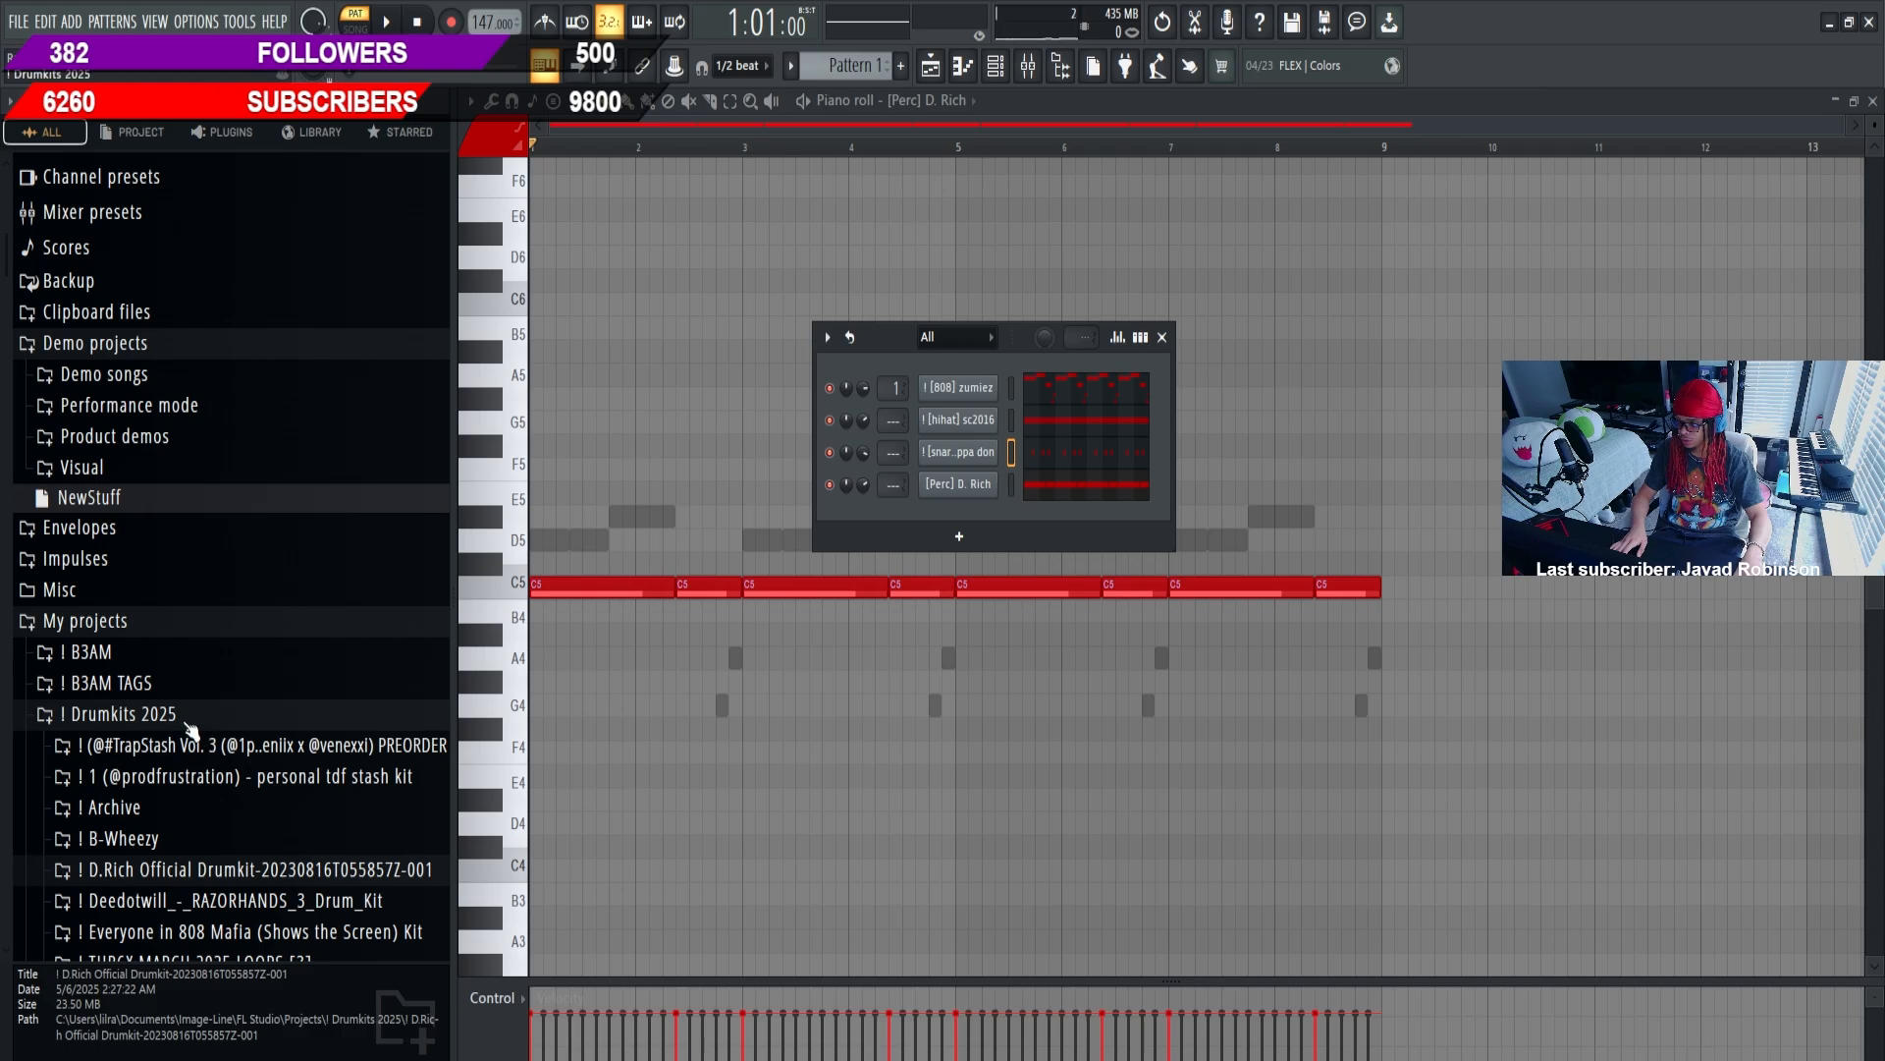
{"action": "left_click", "coordinate": [190, 725]}
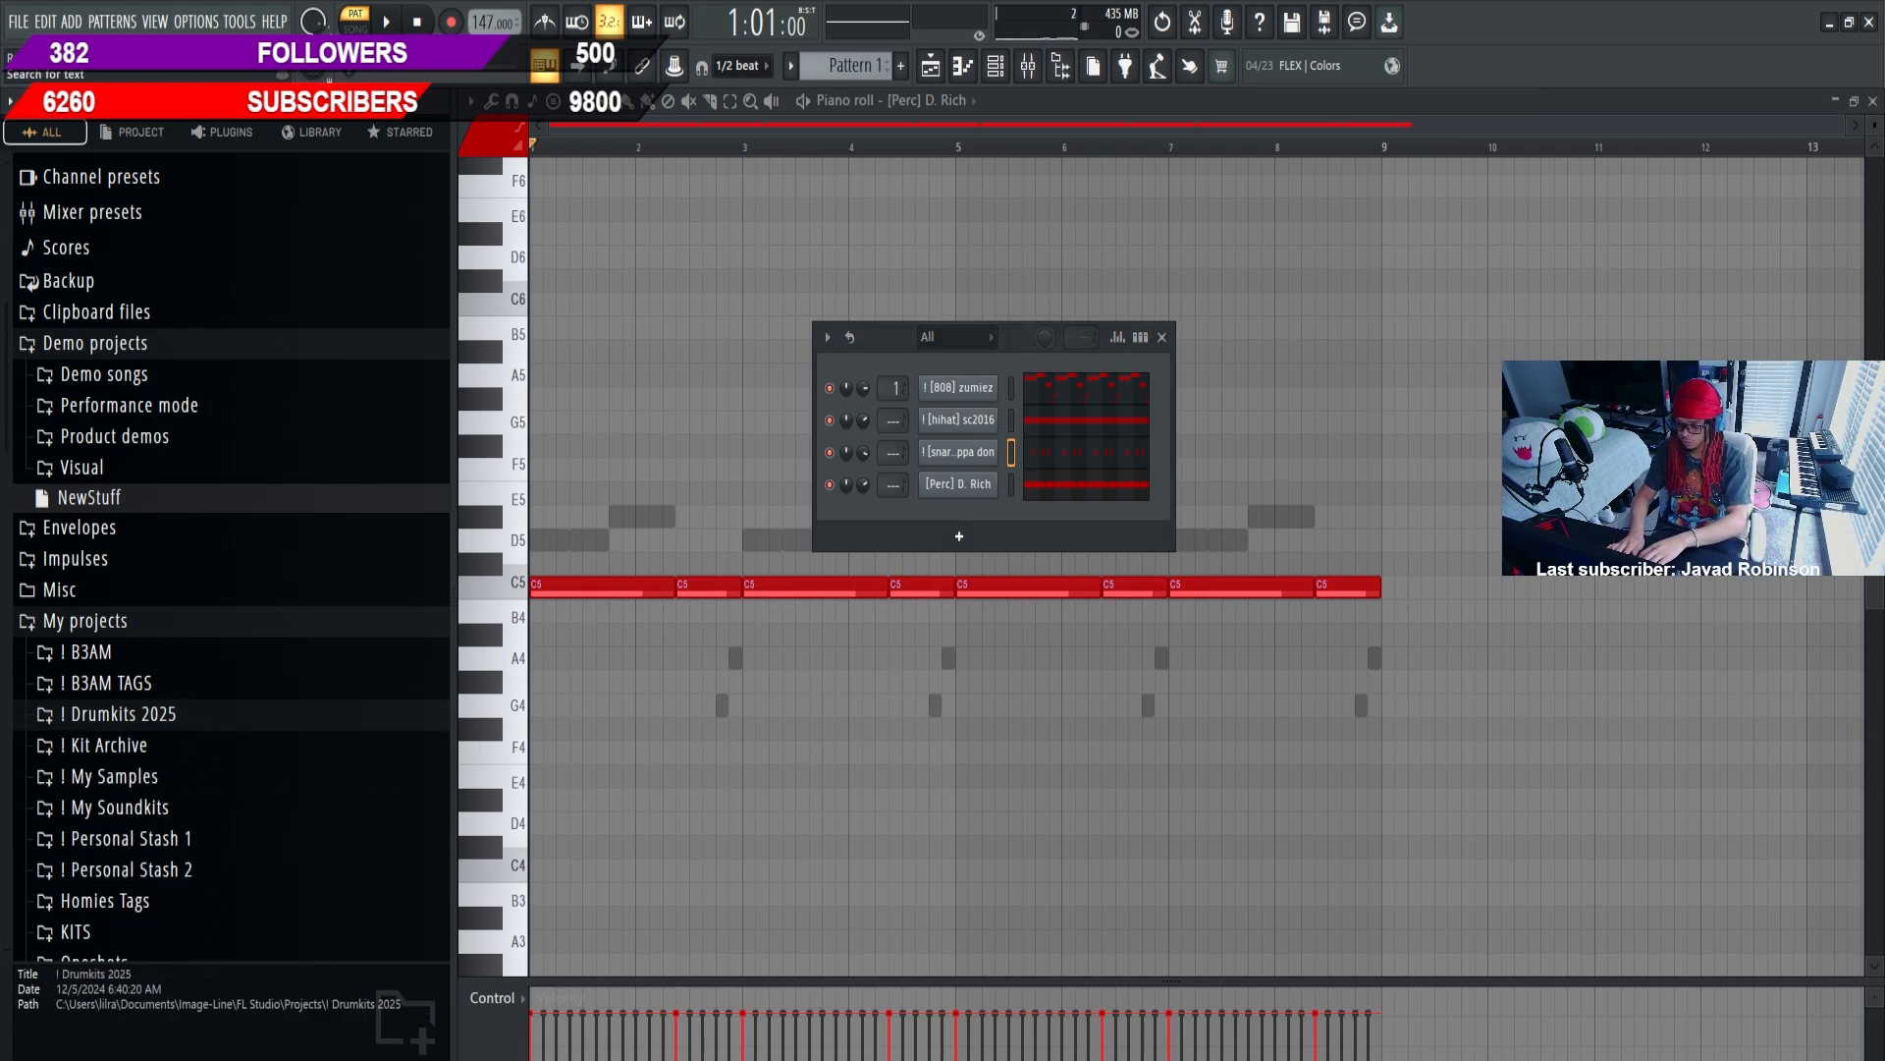
{"action": "type", "text": "breda"}
{"action": "middle_click", "coordinate": [210, 462]}
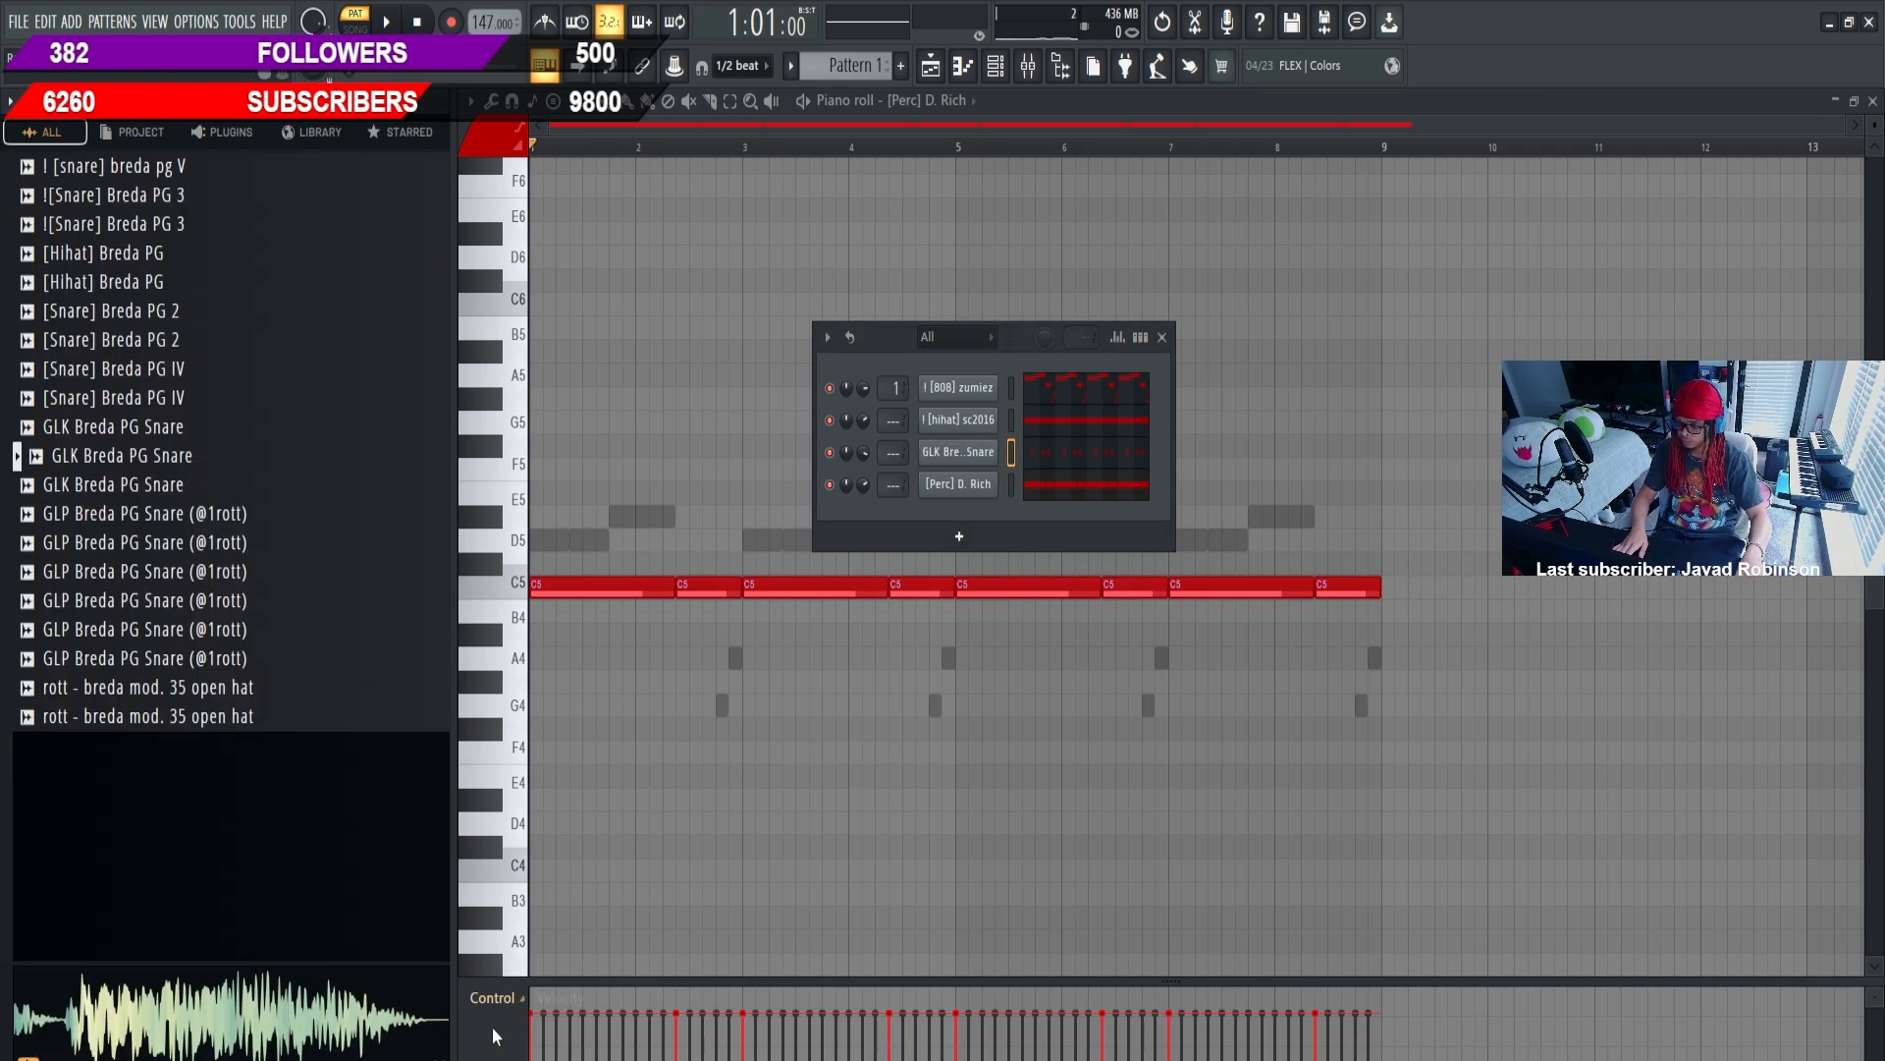
Clear the browser search and collapse the Demo projects folder
{"action": "left_click", "coordinate": [438, 1060]}
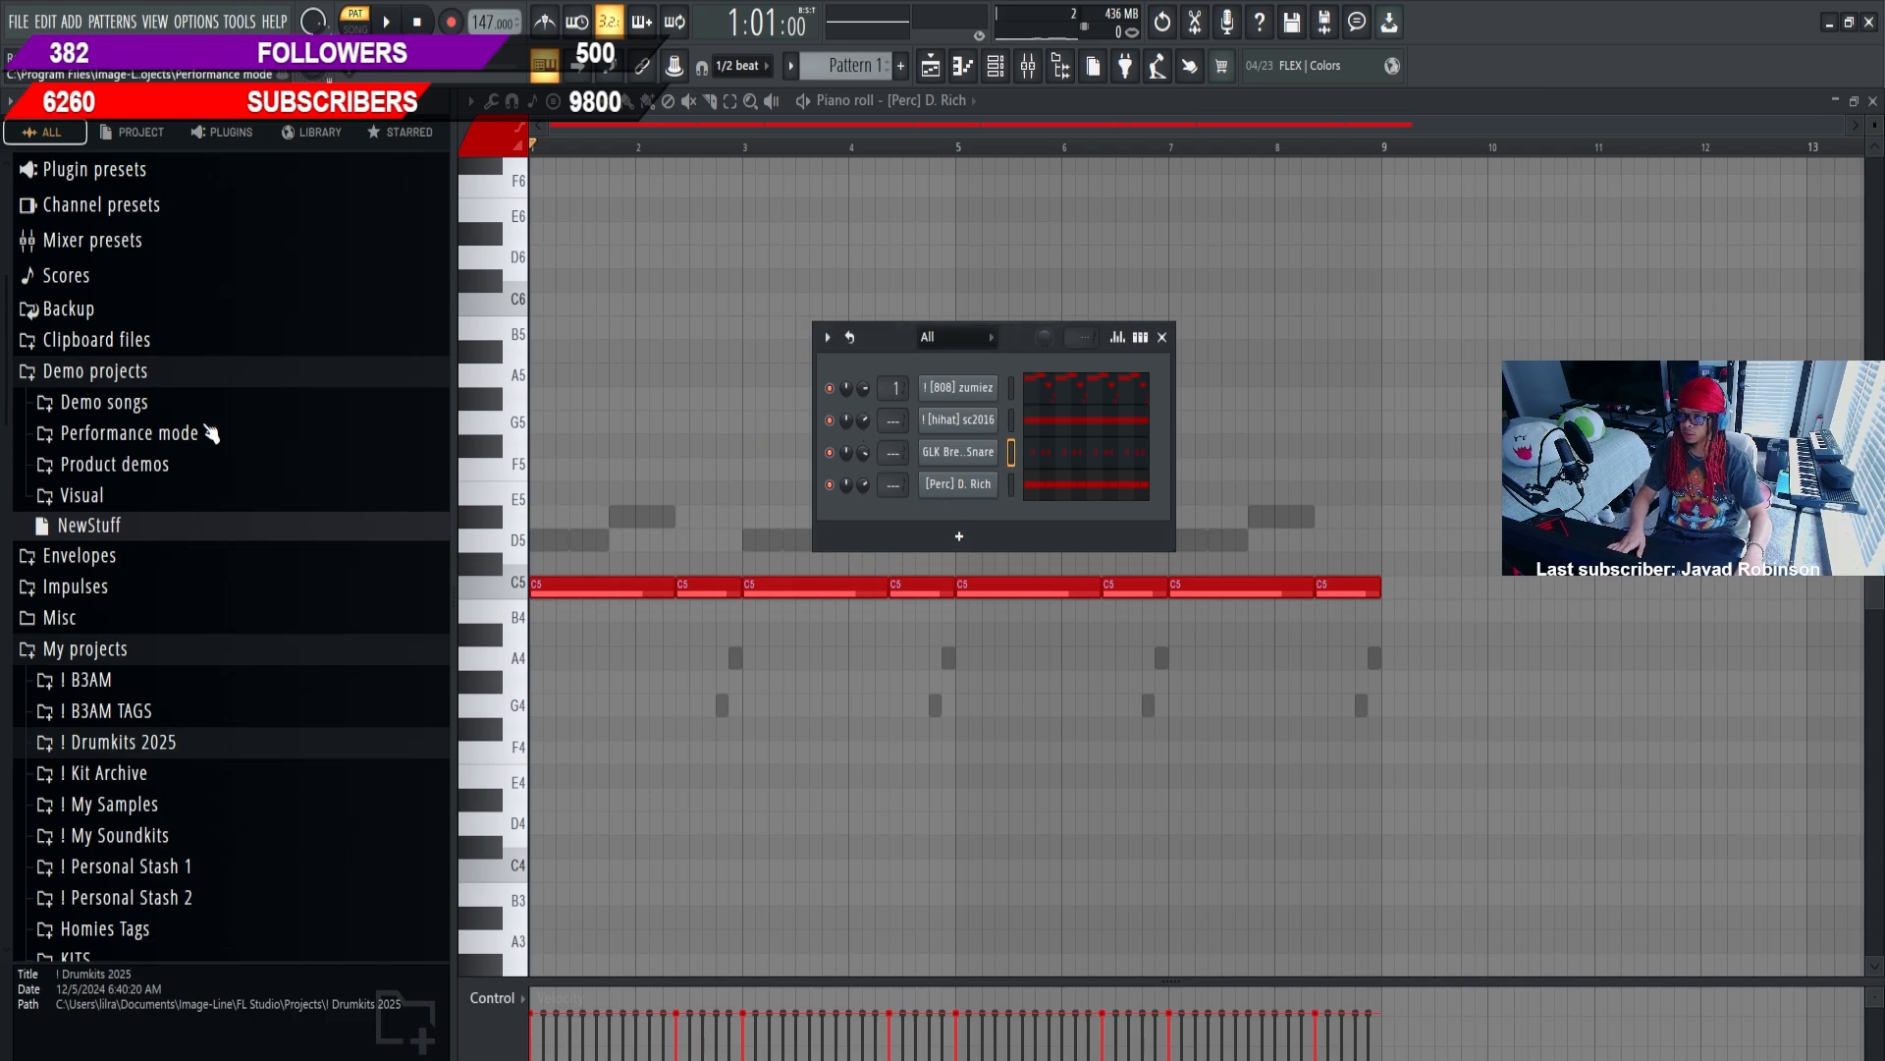
{"action": "left_click", "coordinate": [94, 371]}
{"action": "scroll", "coordinate": [71, 571], "scroll_direction": "down", "scroll_amount": 3}
{"action": "left_click_drag", "start_coordinate": [3, 813], "coordinate": [3, 727]}
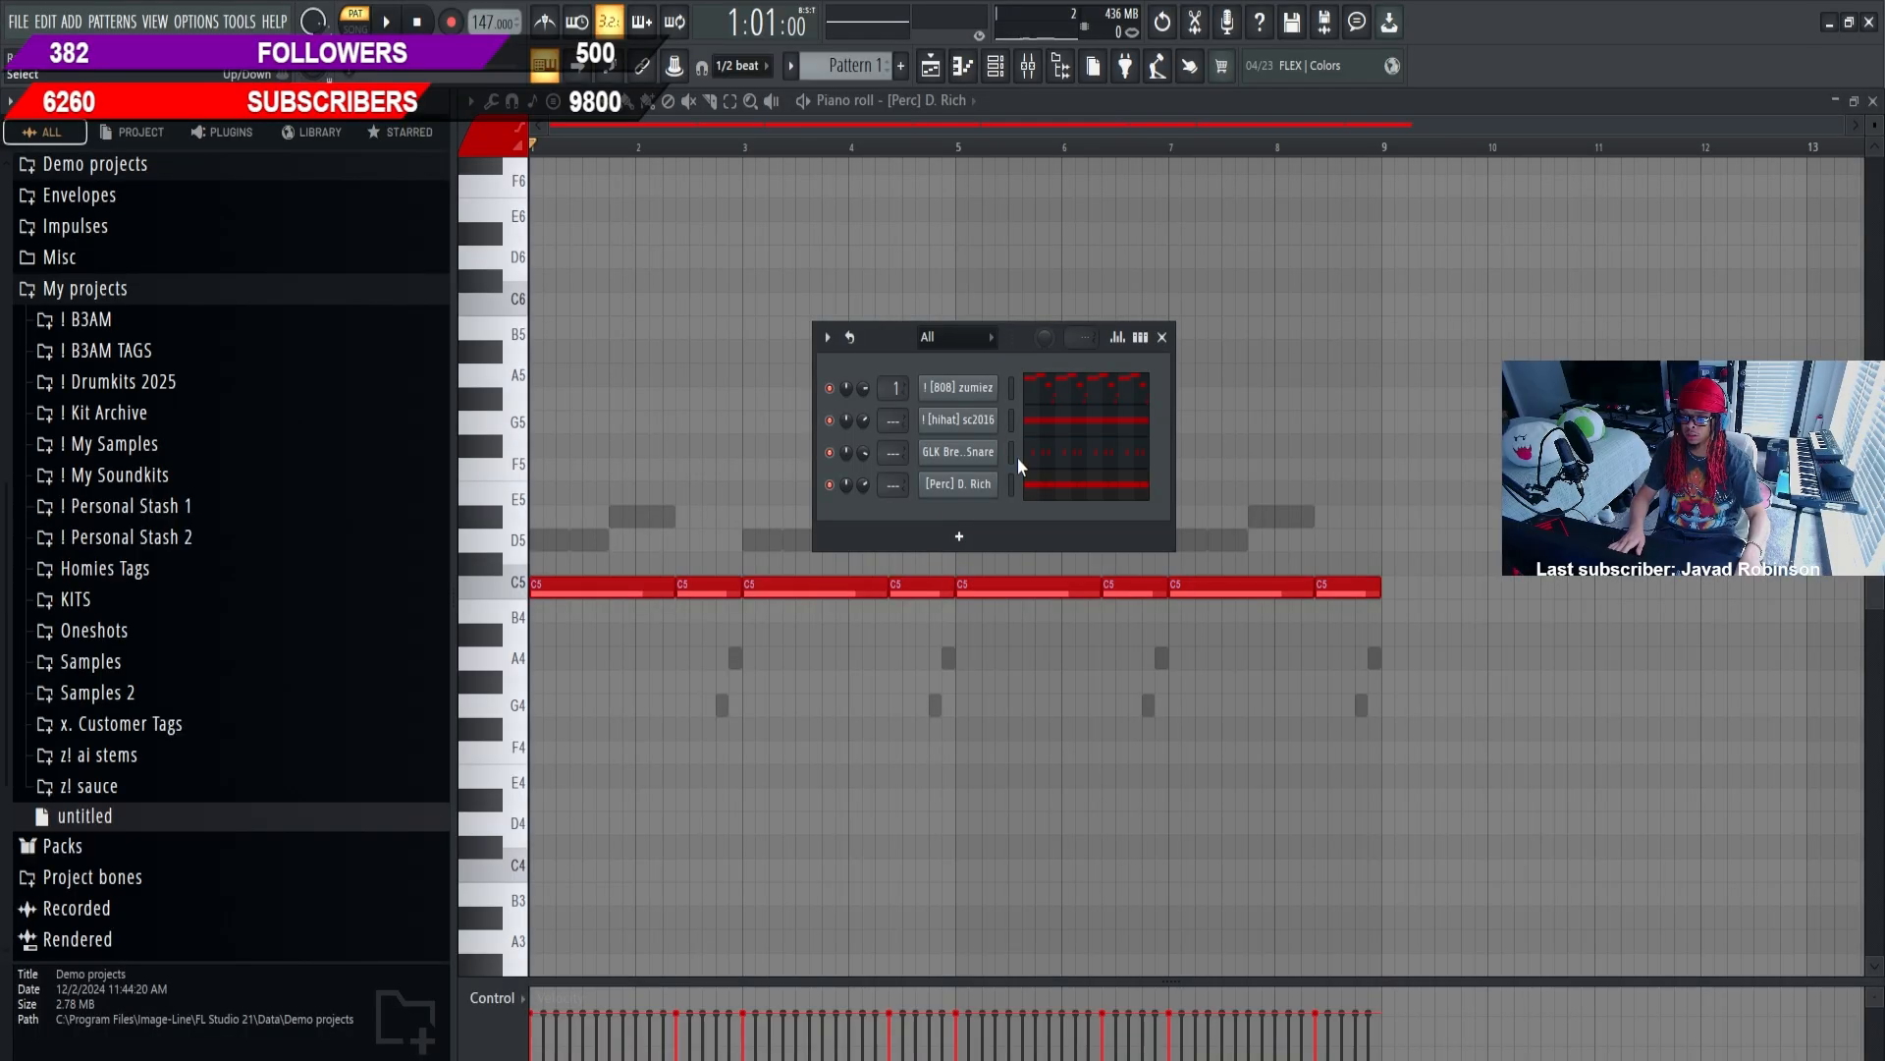
Close the perc piano roll and open the piano roll of the GLK Breda PG Snare channel
{"action": "key", "text": "Escape"}
{"action": "key", "text": "Escape"}
{"action": "left_click", "coordinate": [1006, 83]}
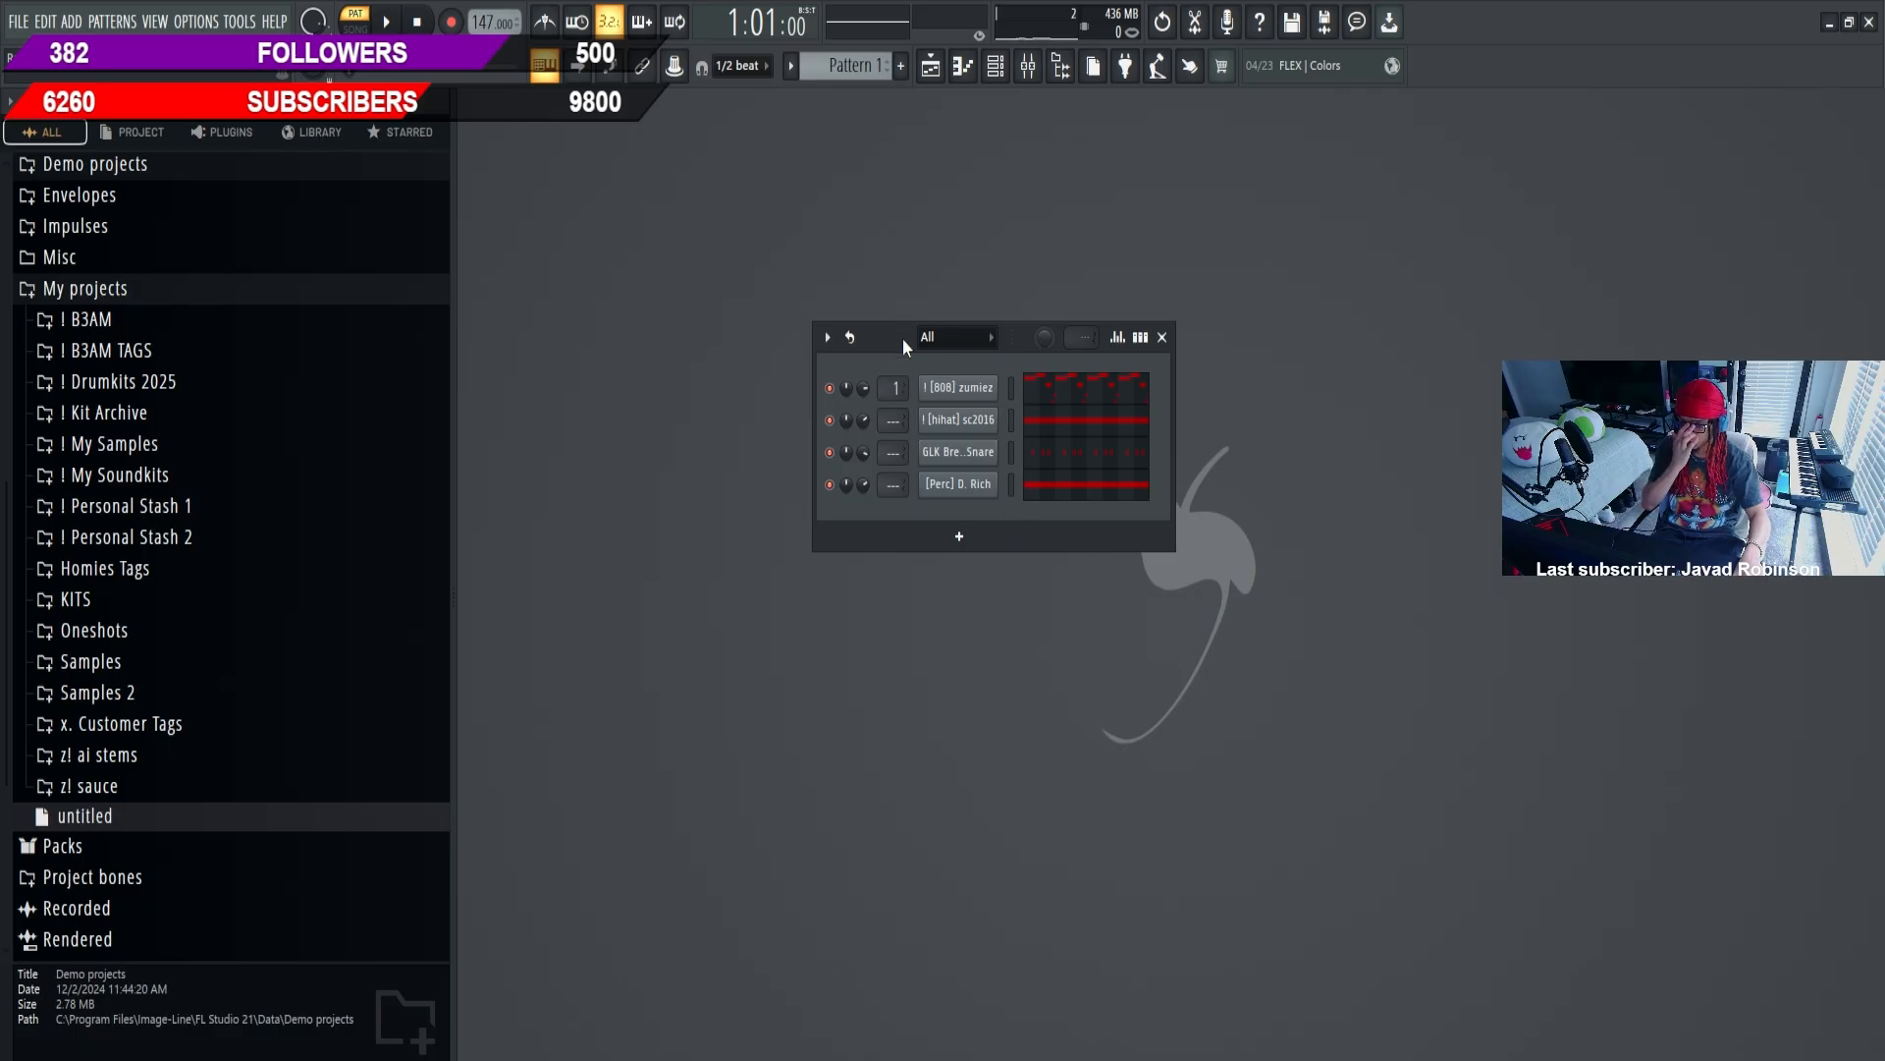
{"action": "left_click", "coordinate": [1088, 451]}
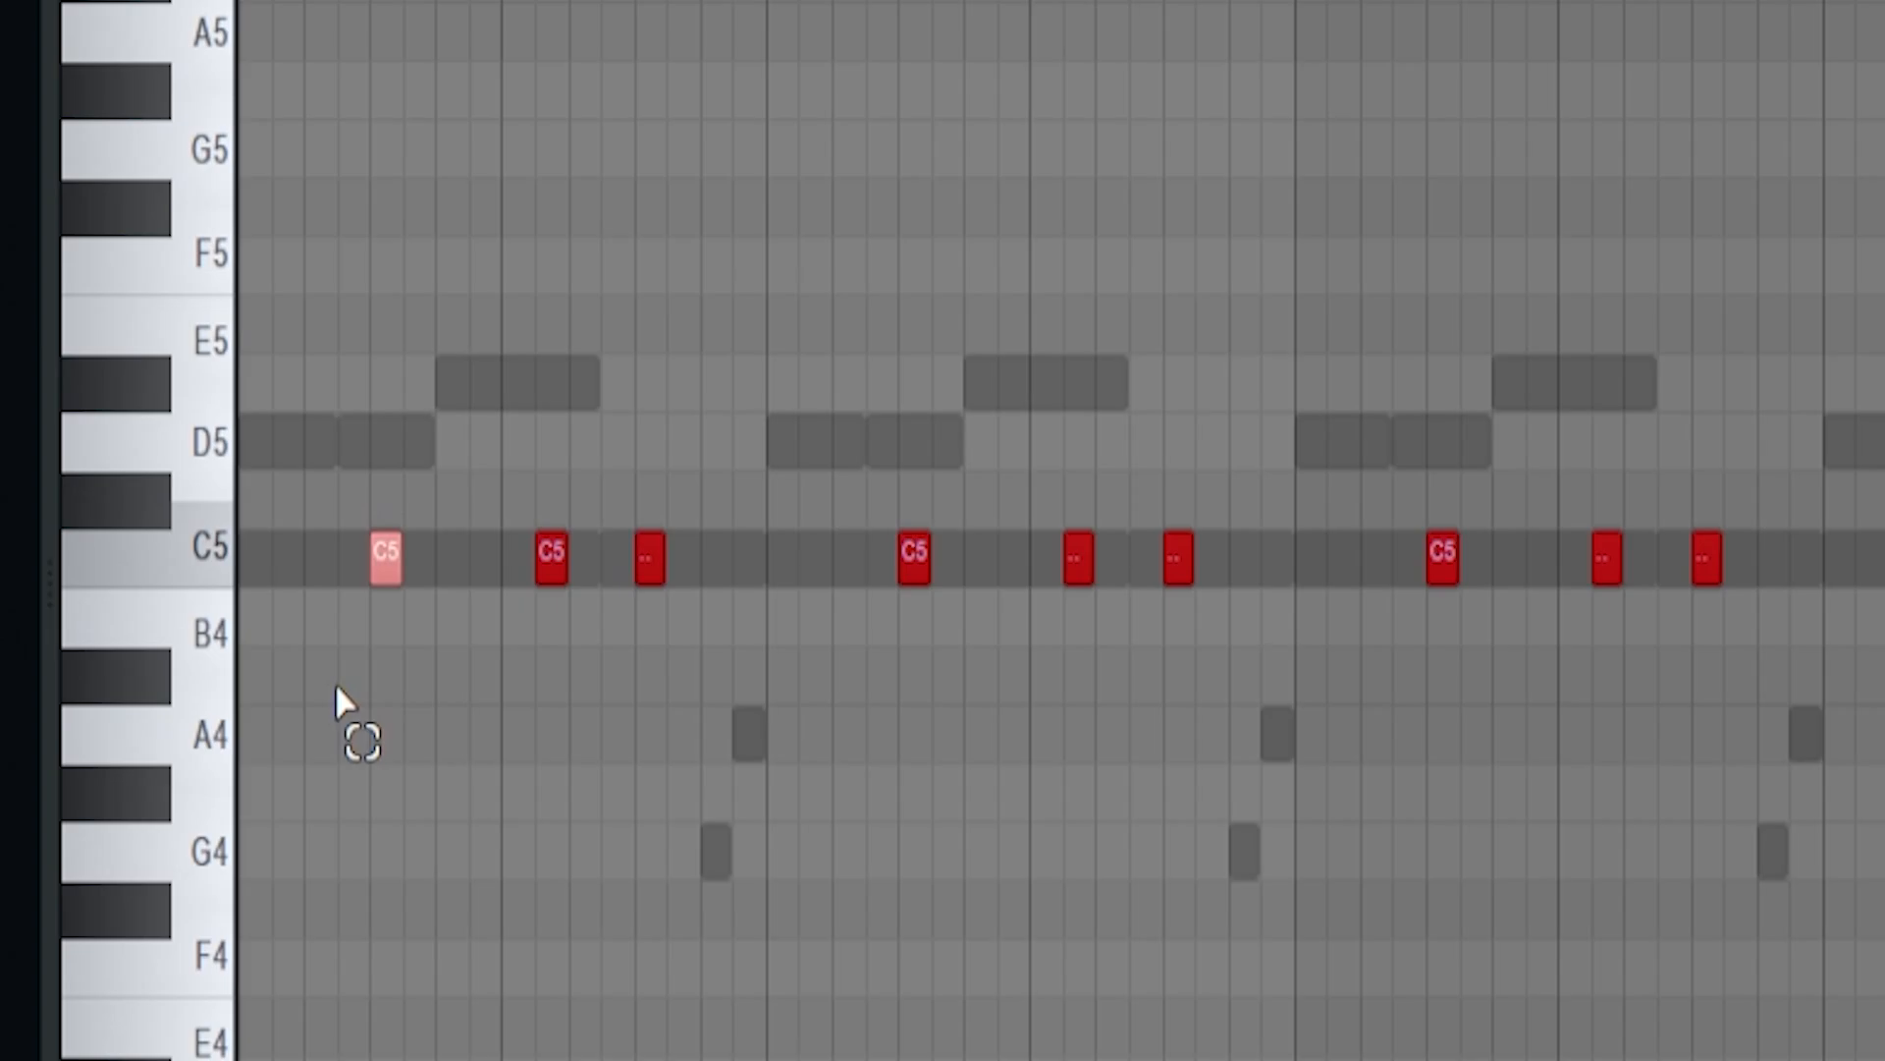
Try nudging the first C5 snare note back and forth in small timing increments
{"action": "key", "text": "shift+Right"}
{"action": "key", "text": "shift+Right"}
{"action": "key", "text": "shift+Right"}
{"action": "key", "text": "shift+Left"}
{"action": "key", "text": "shift+Left"}
{"action": "key", "text": "shift+Left"}
{"action": "key", "text": "shift+Left"}
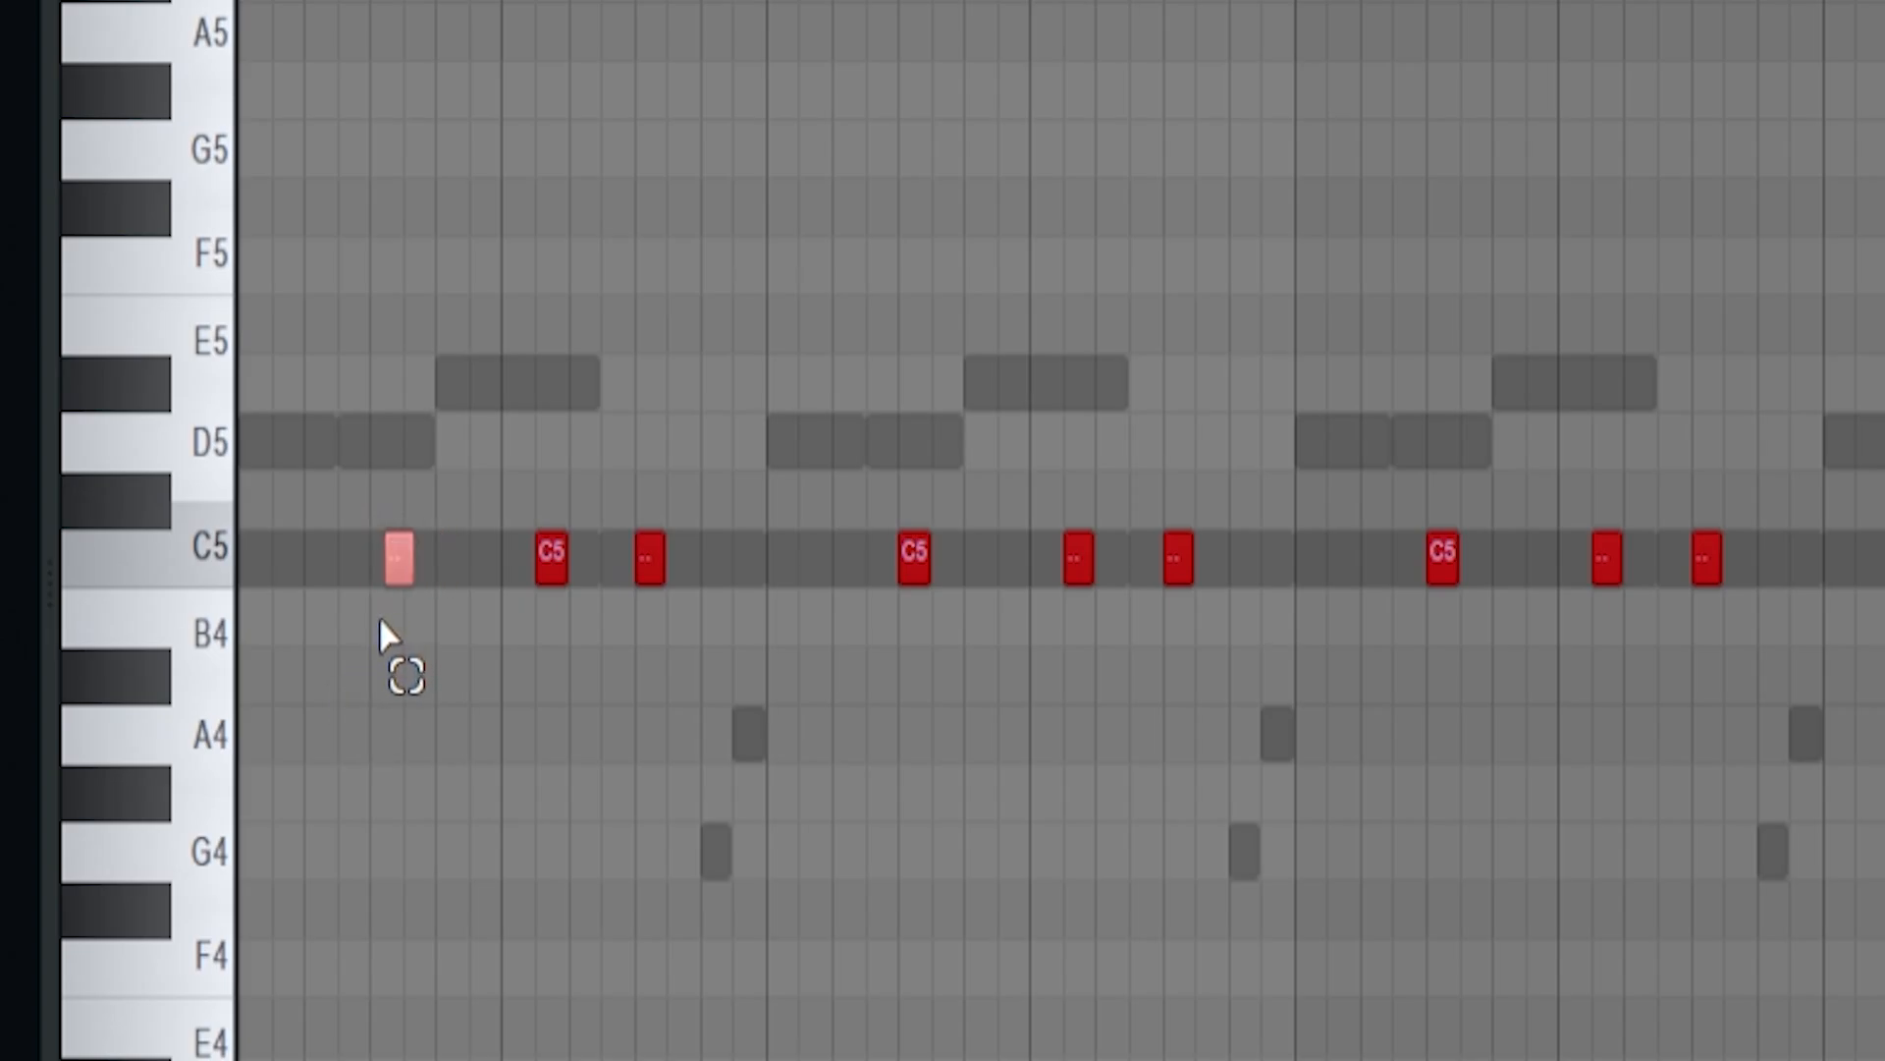
{"action": "key", "text": "shift+Left"}
{"action": "key", "text": "shift+Left"}
{"action": "key", "text": "shift+Left"}
{"action": "key", "text": "shift+Right"}
{"action": "key", "text": "shift+Right"}
{"action": "key", "text": "shift+Right"}
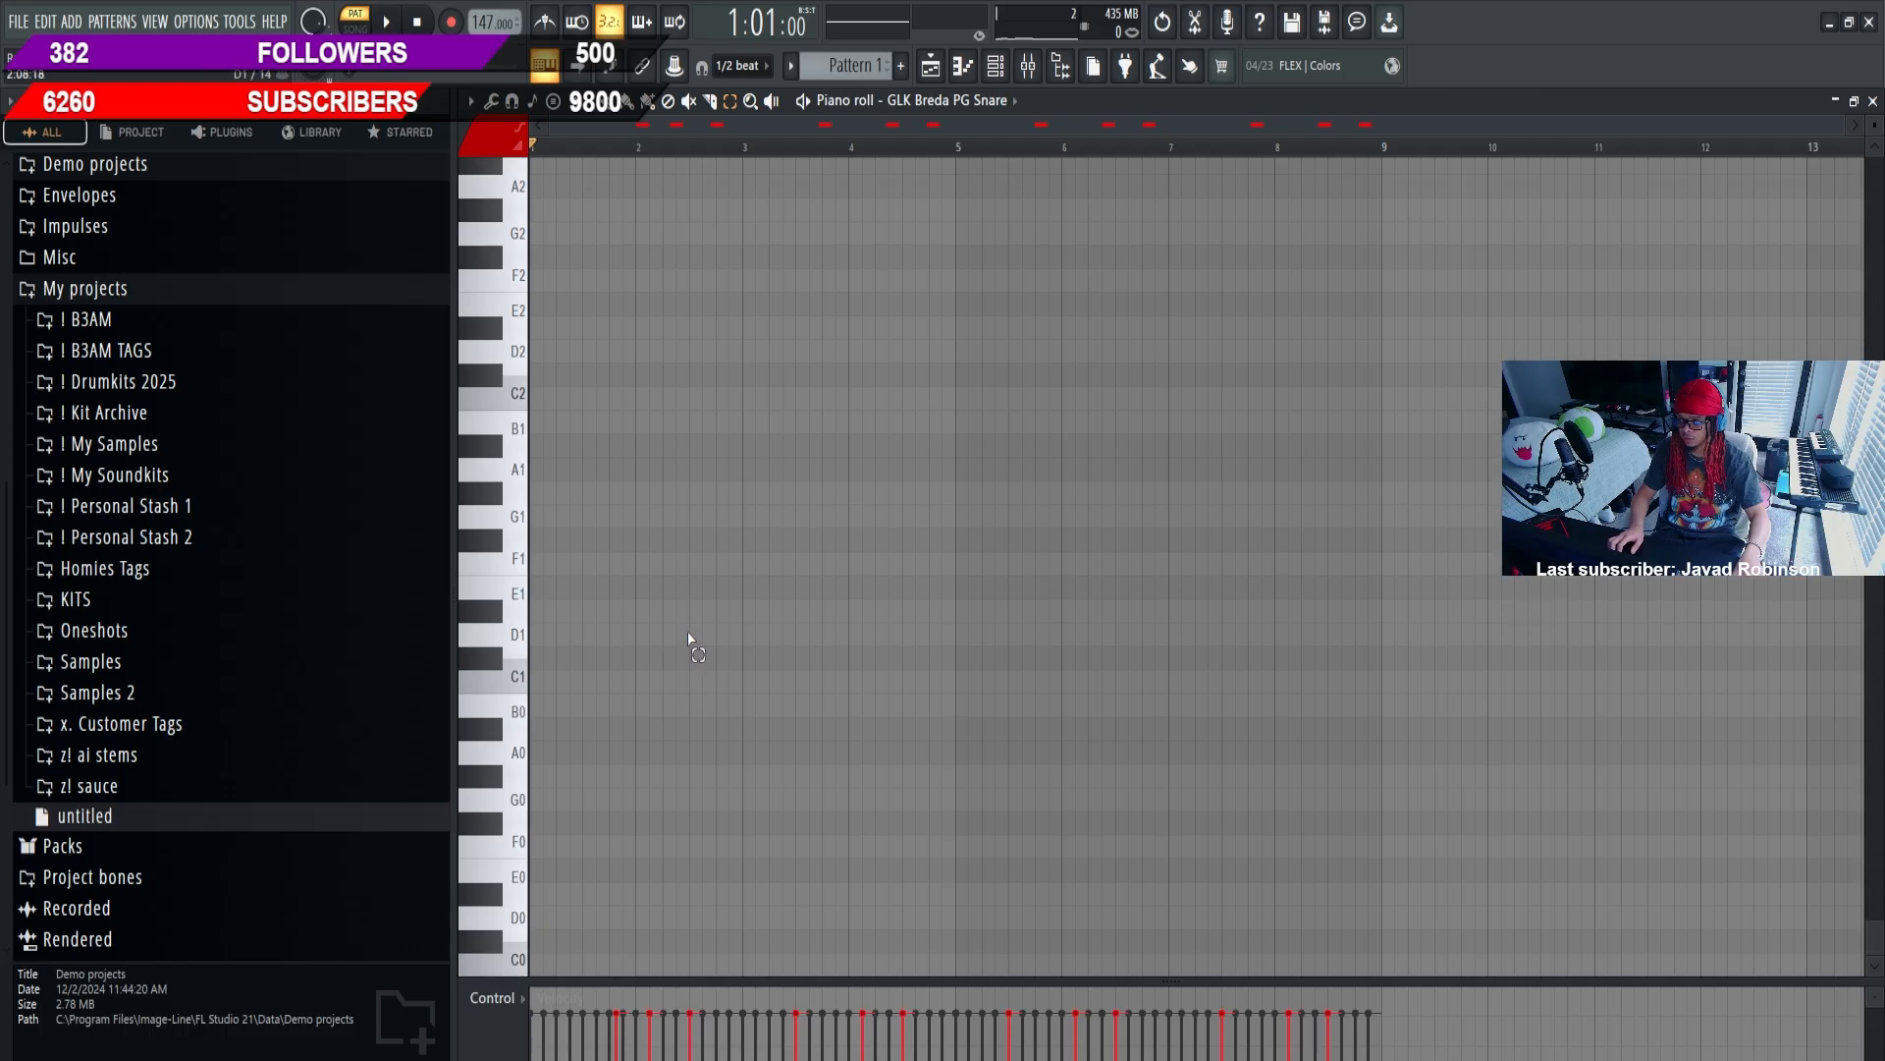
{"action": "scroll", "coordinate": [683, 636], "scroll_direction": "down", "scroll_amount": 3}
{"action": "scroll", "coordinate": [683, 641], "scroll_direction": "down", "scroll_amount": 4}
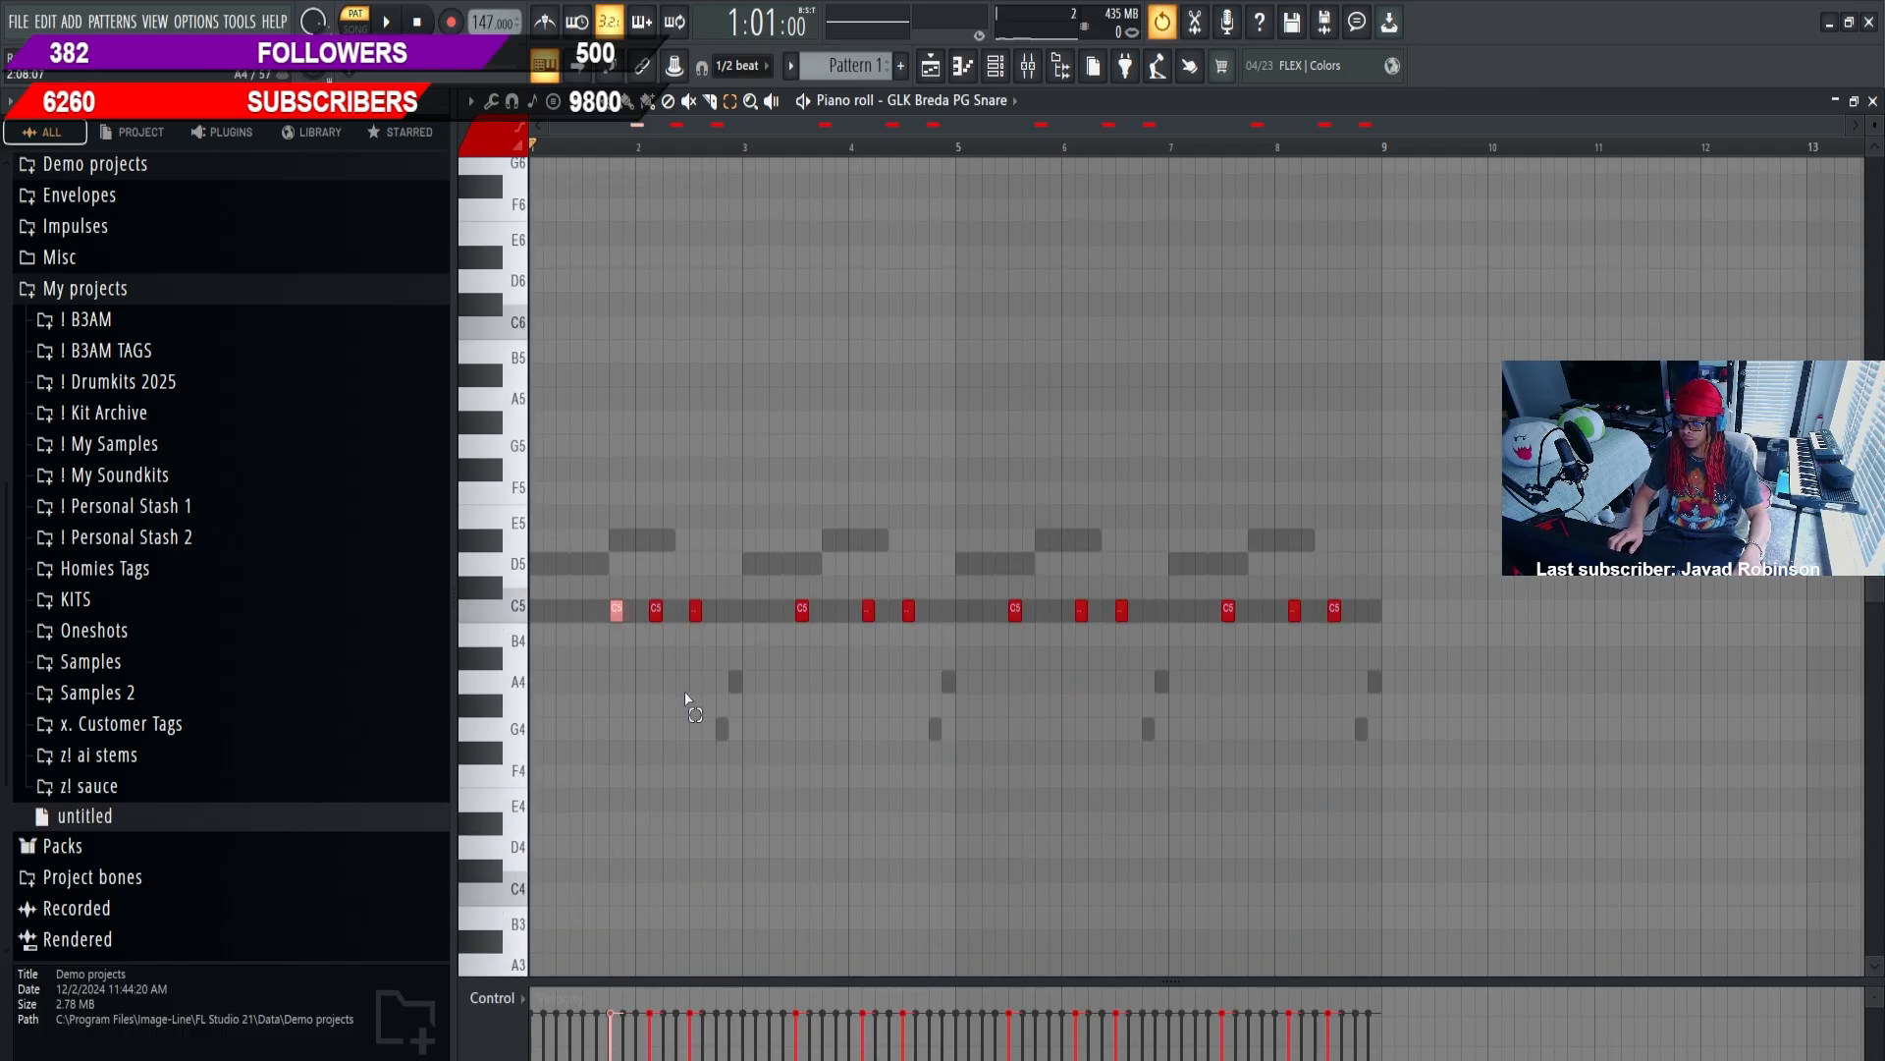
{"action": "right_click", "coordinate": [615, 613]}
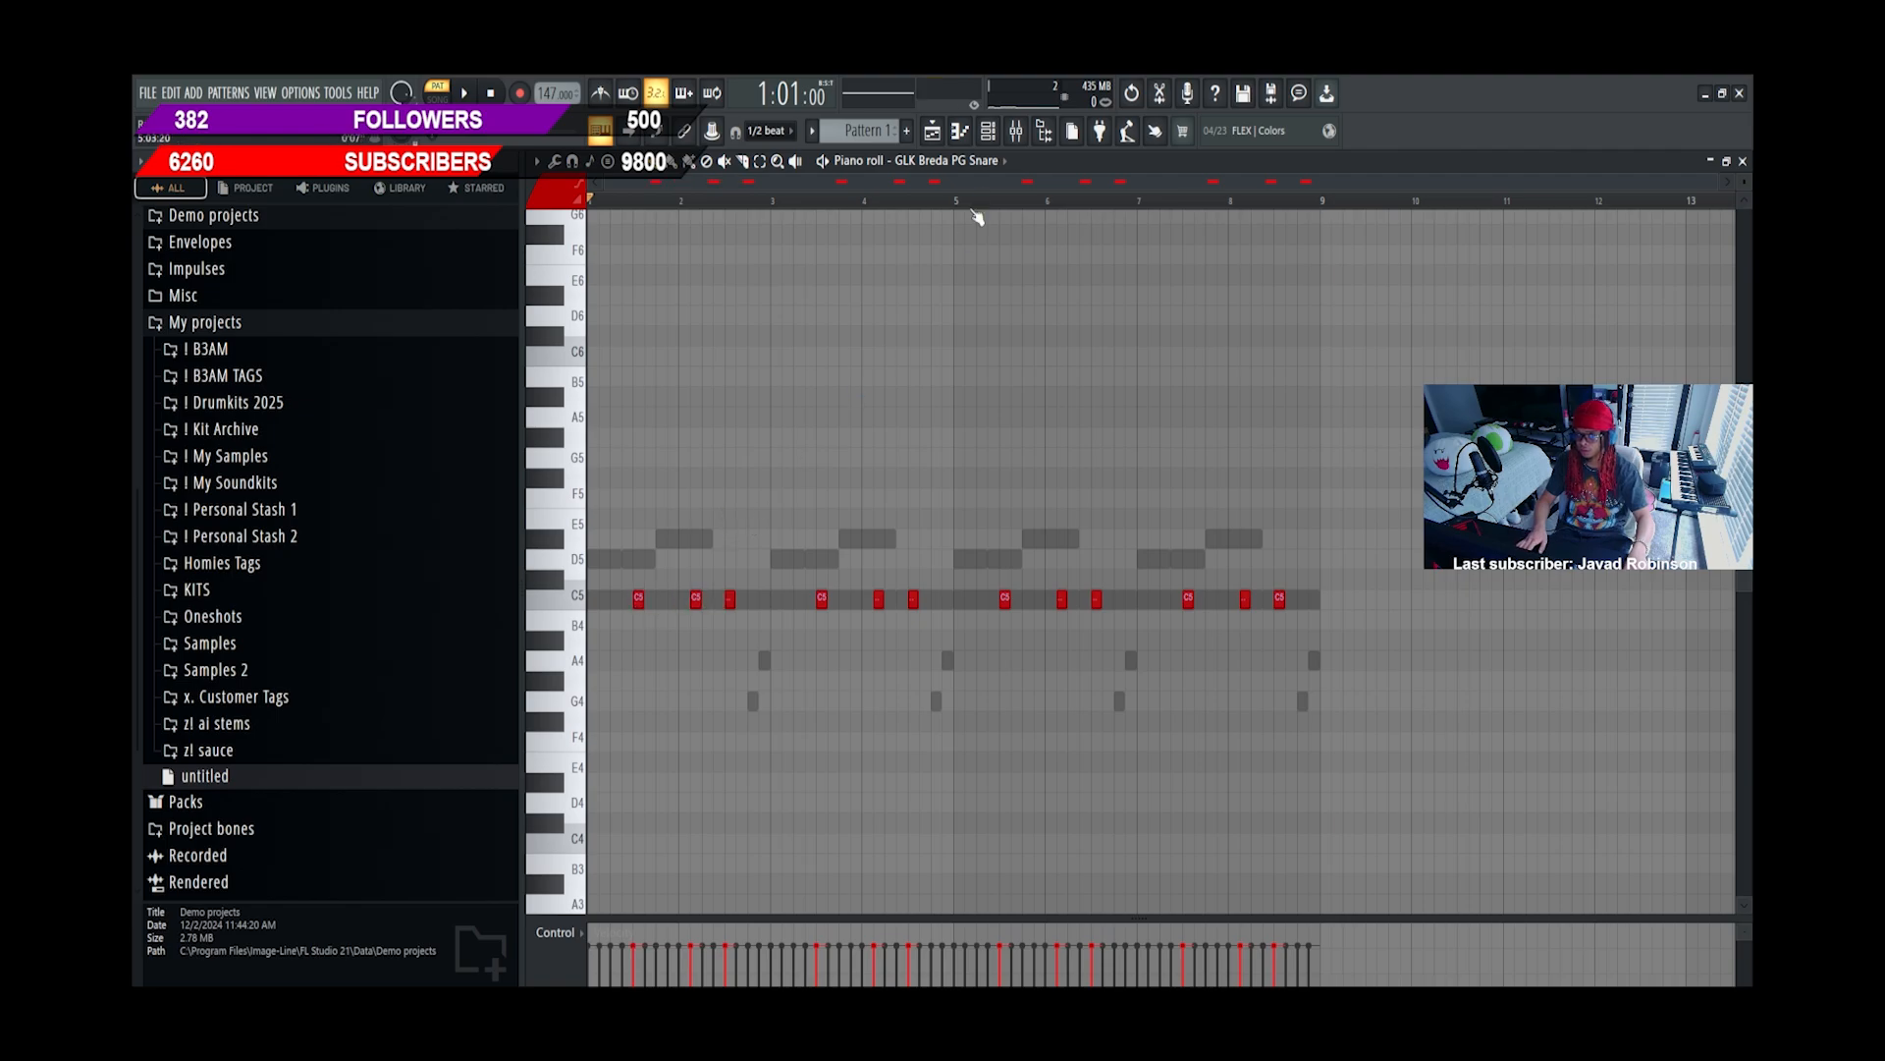
Audition the pattern and delete the third snare hit from each two-bar group in the piano roll
{"action": "key", "text": "F6"}
{"action": "key", "text": "space"}
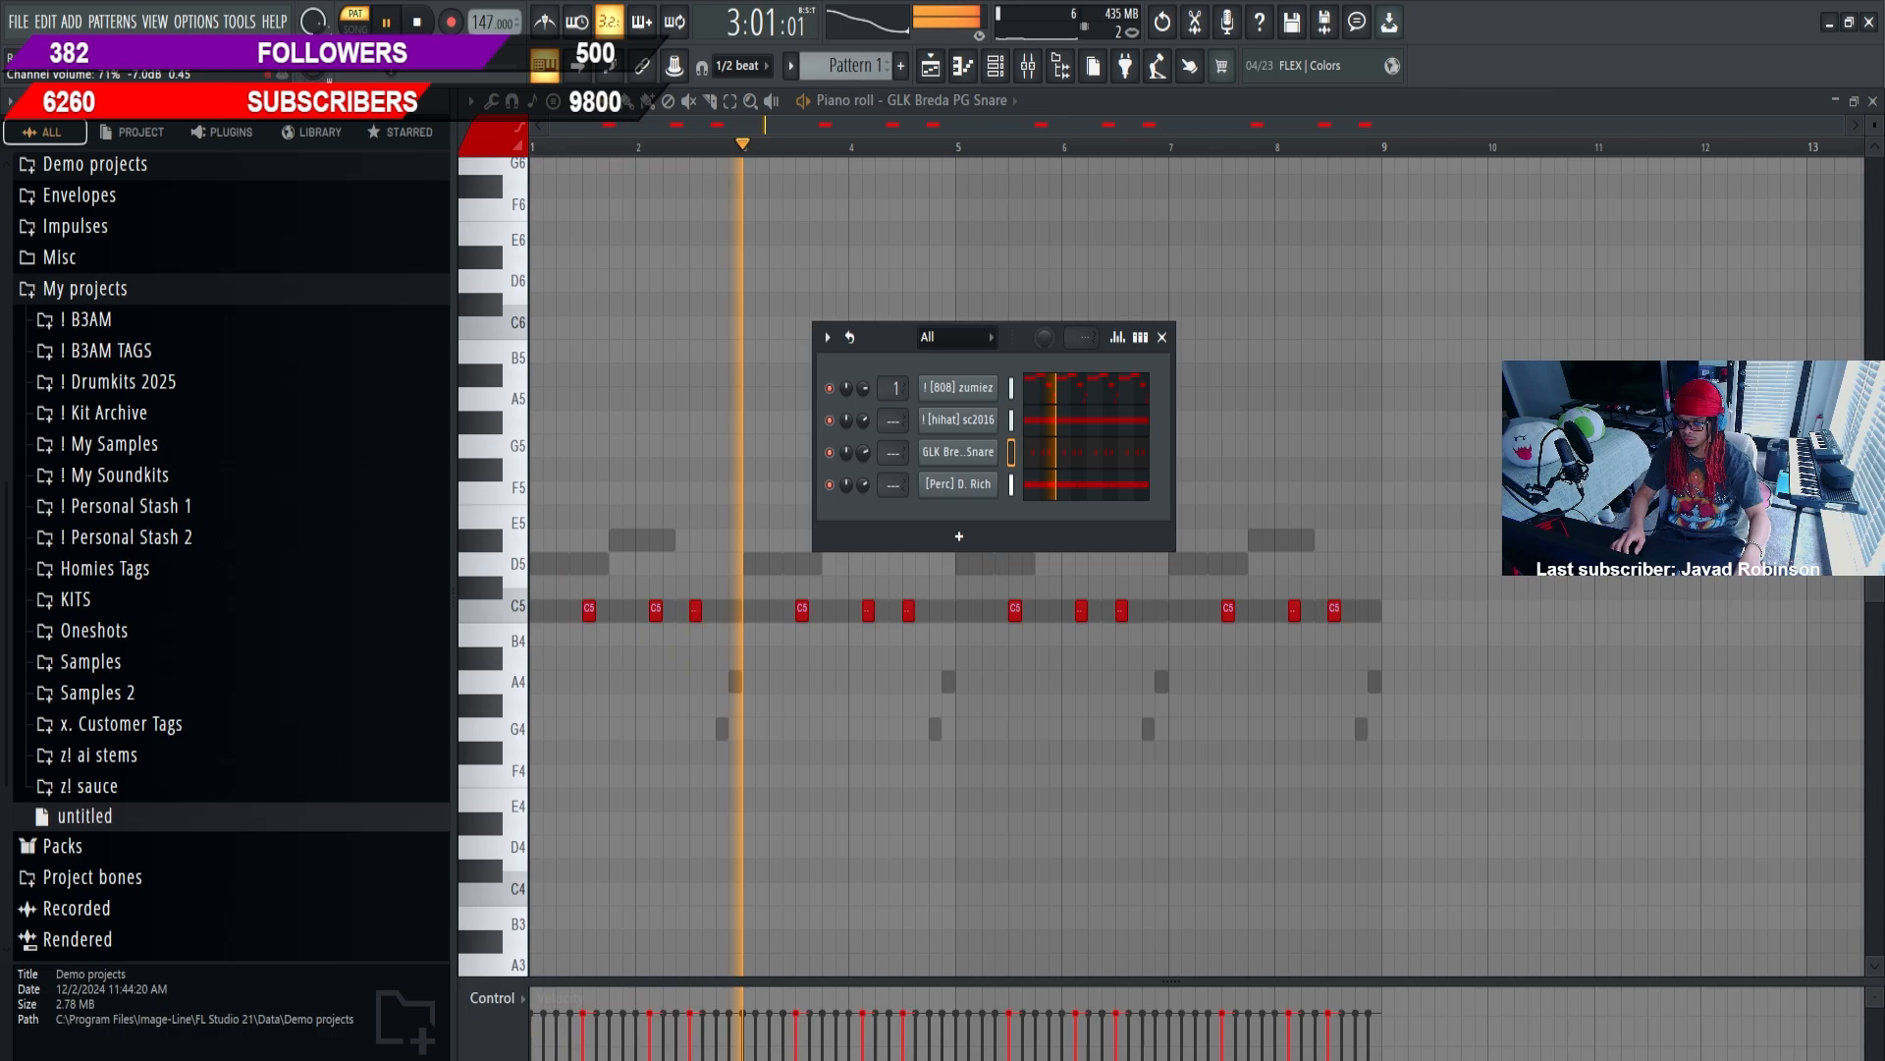
{"action": "key", "text": "F6"}
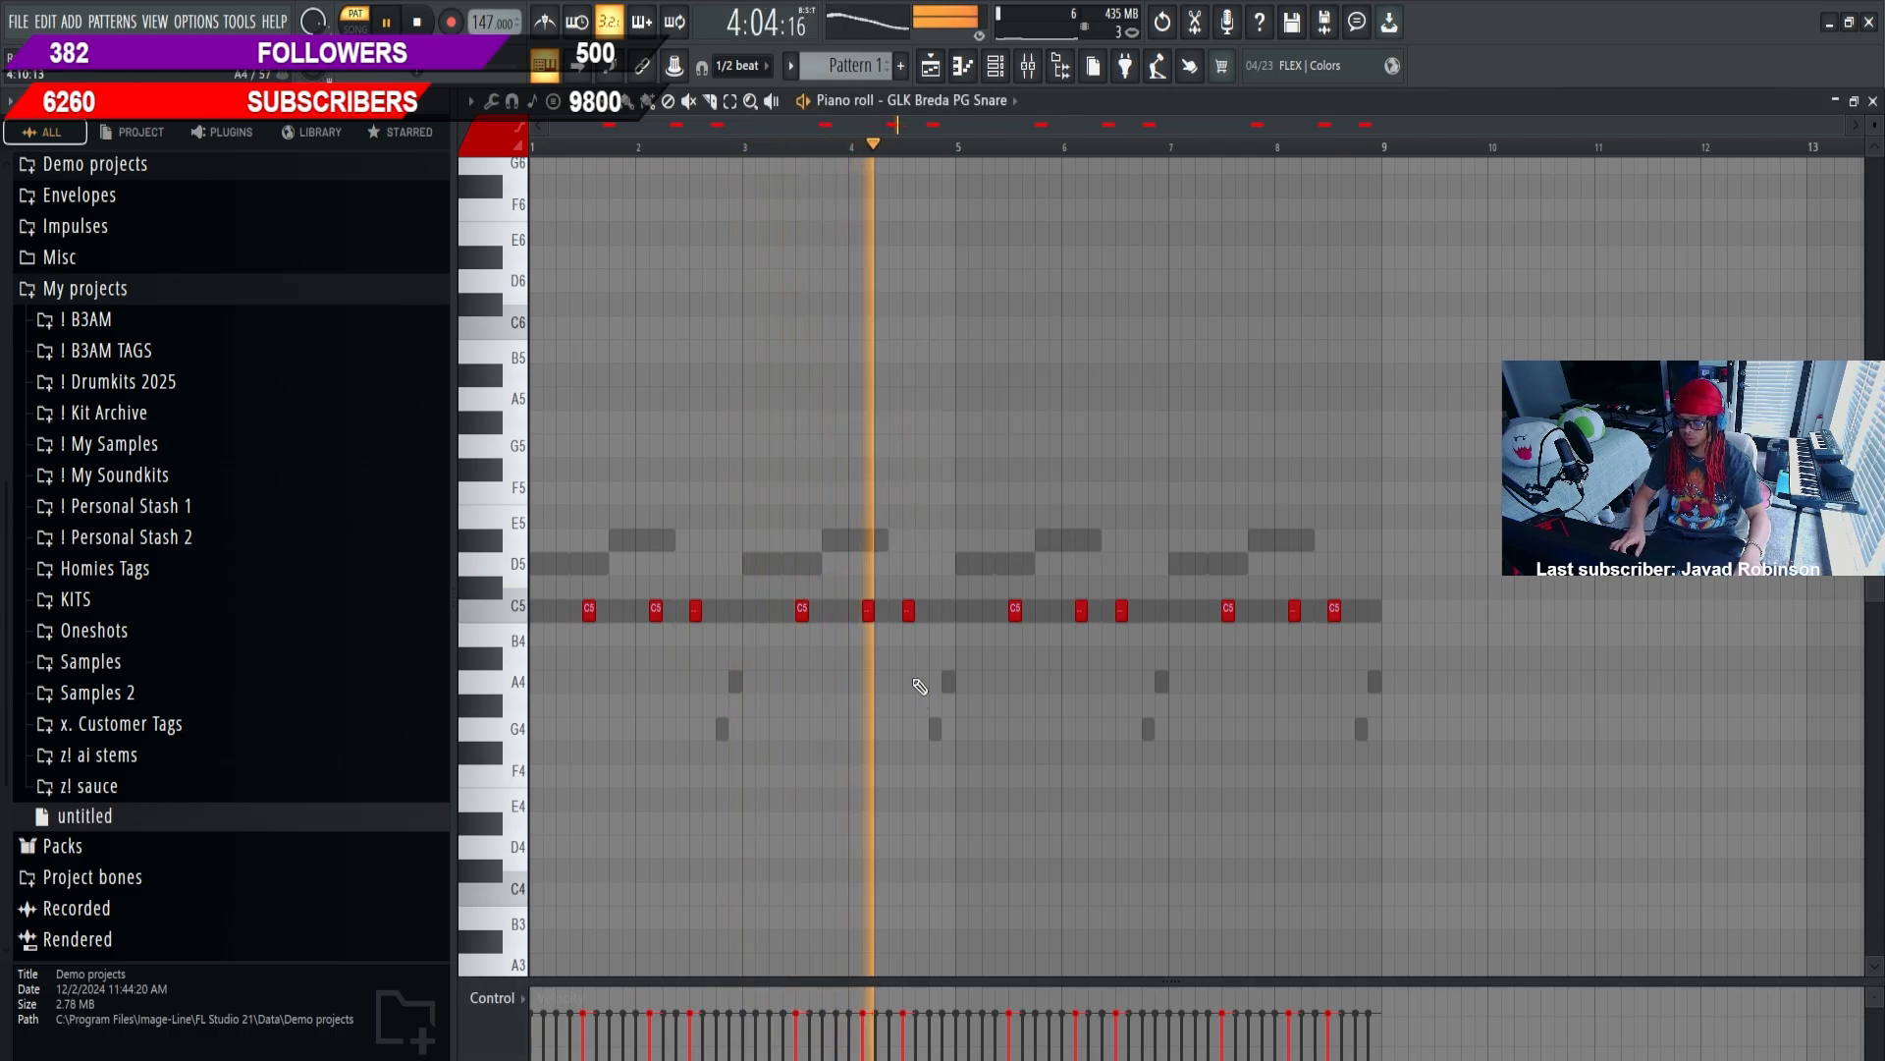
{"action": "key", "text": "space"}
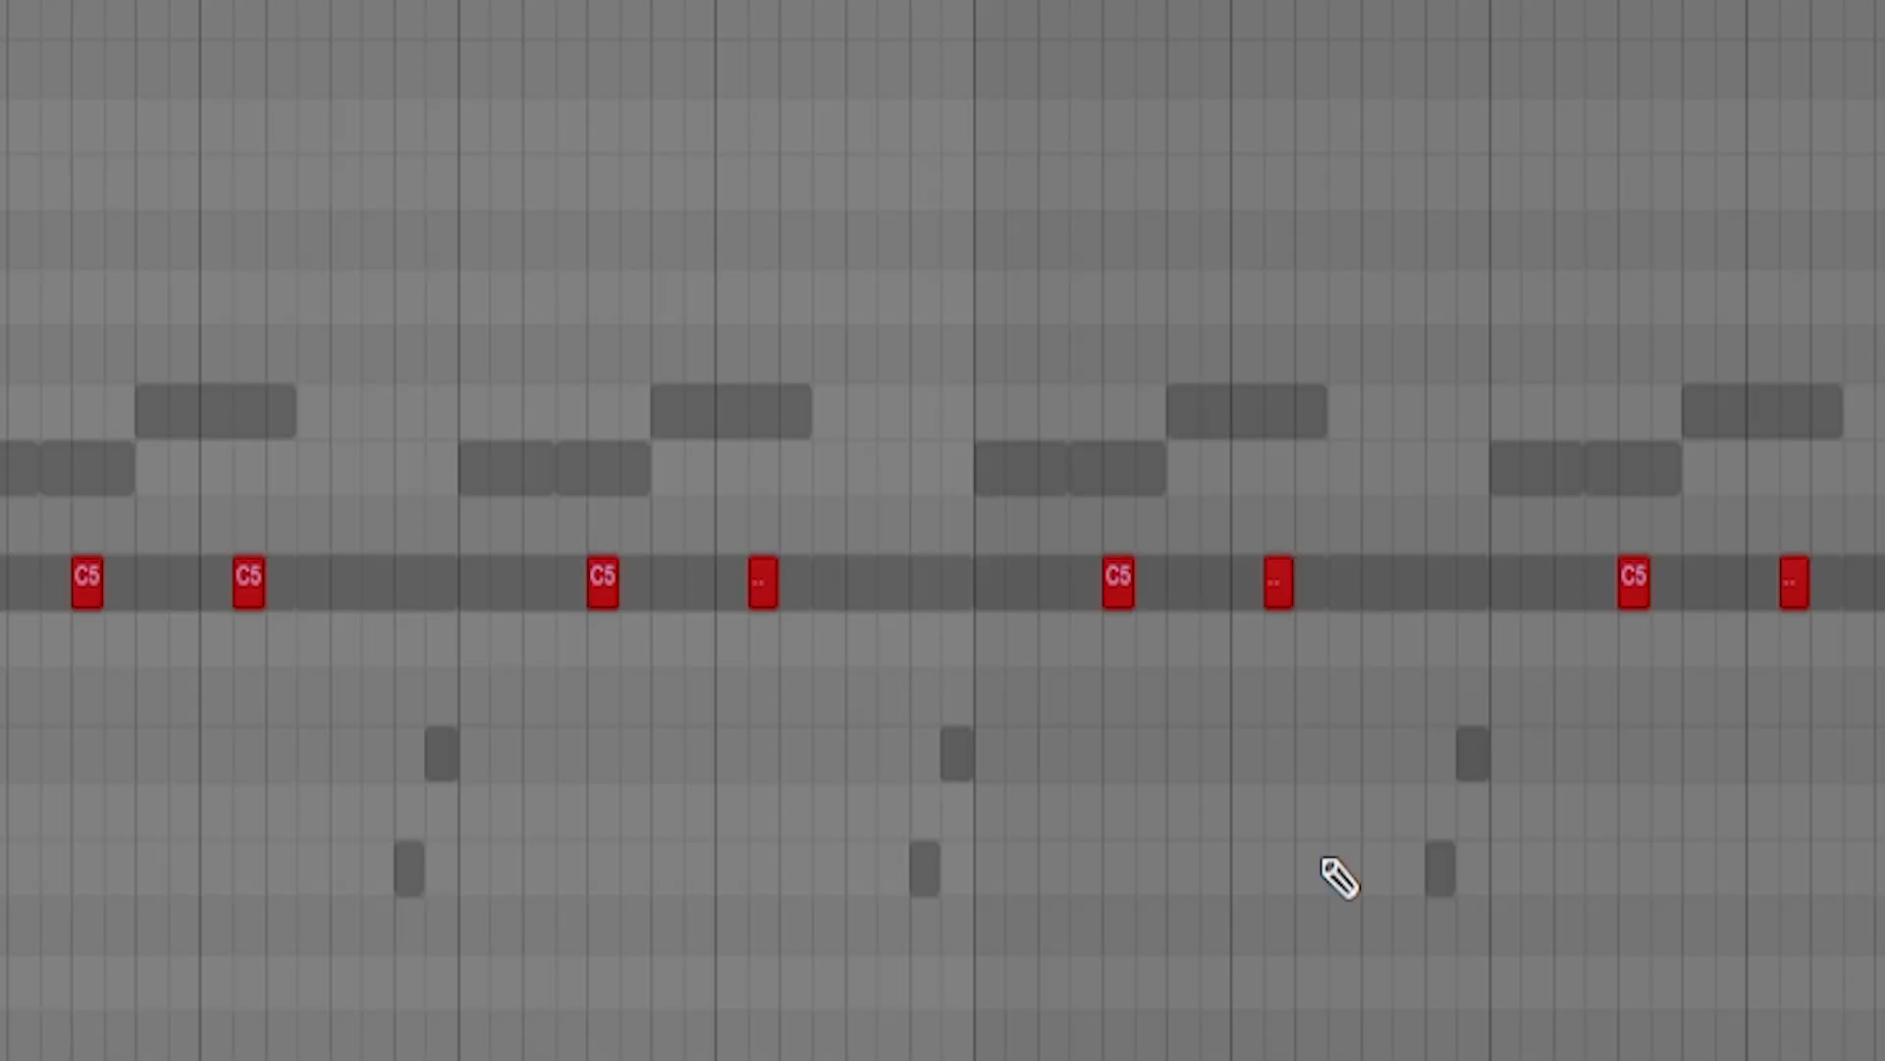
{"action": "key", "text": "F6"}
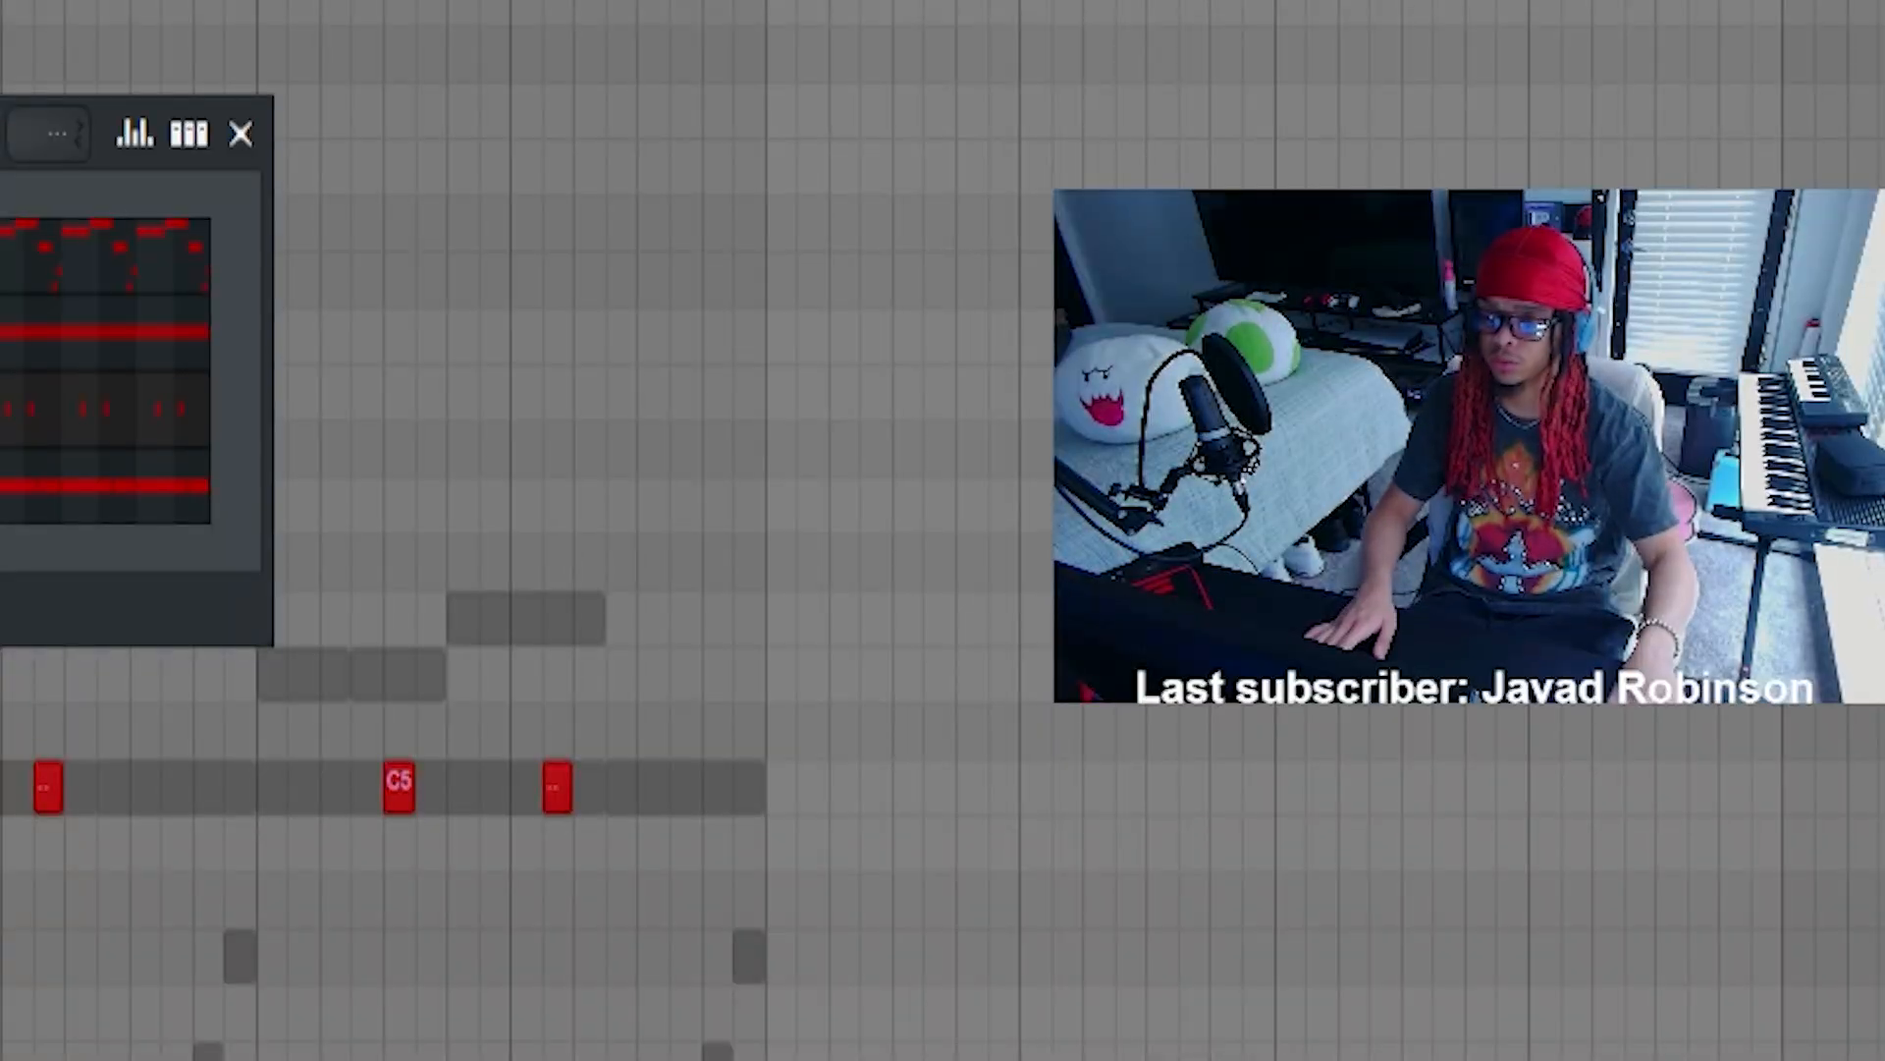
{"action": "right_click", "coordinate": [752, 459]}
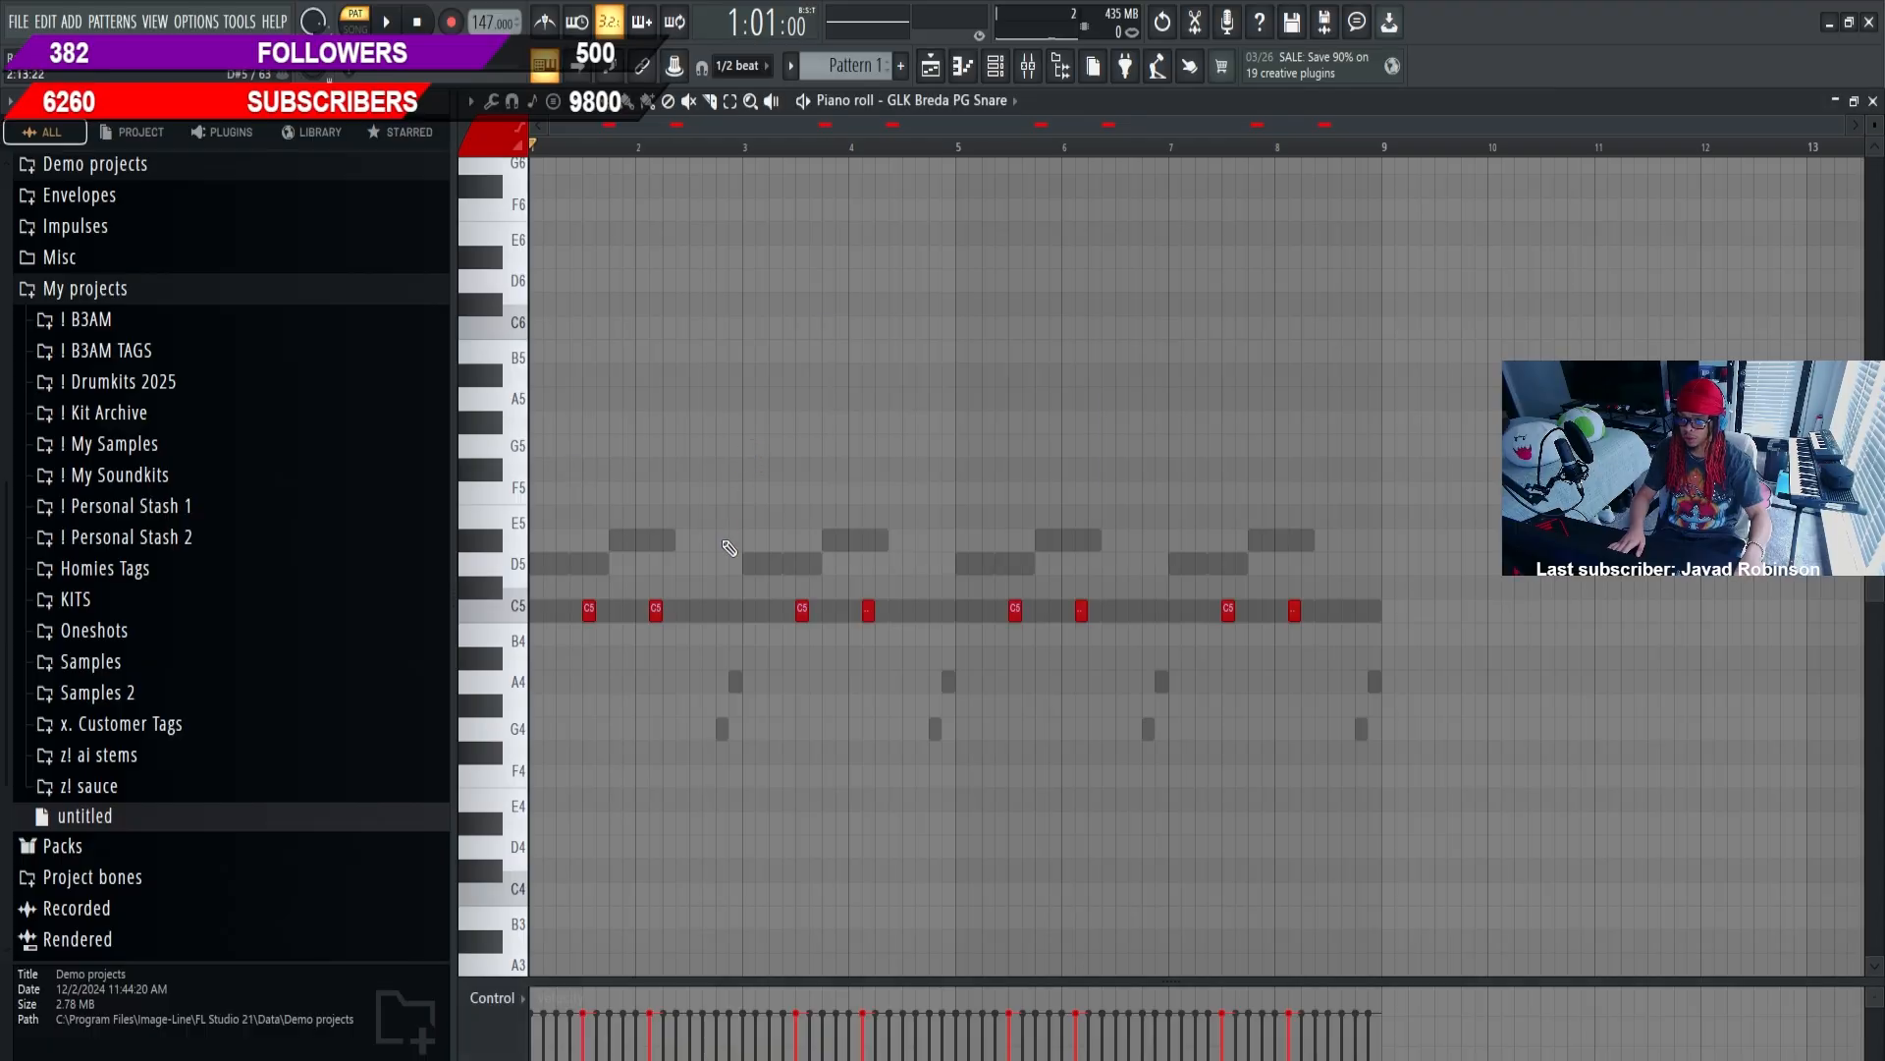
Audition the pattern and check the time shift setting of the [Perc] D. Rich channel
{"action": "key", "text": "space"}
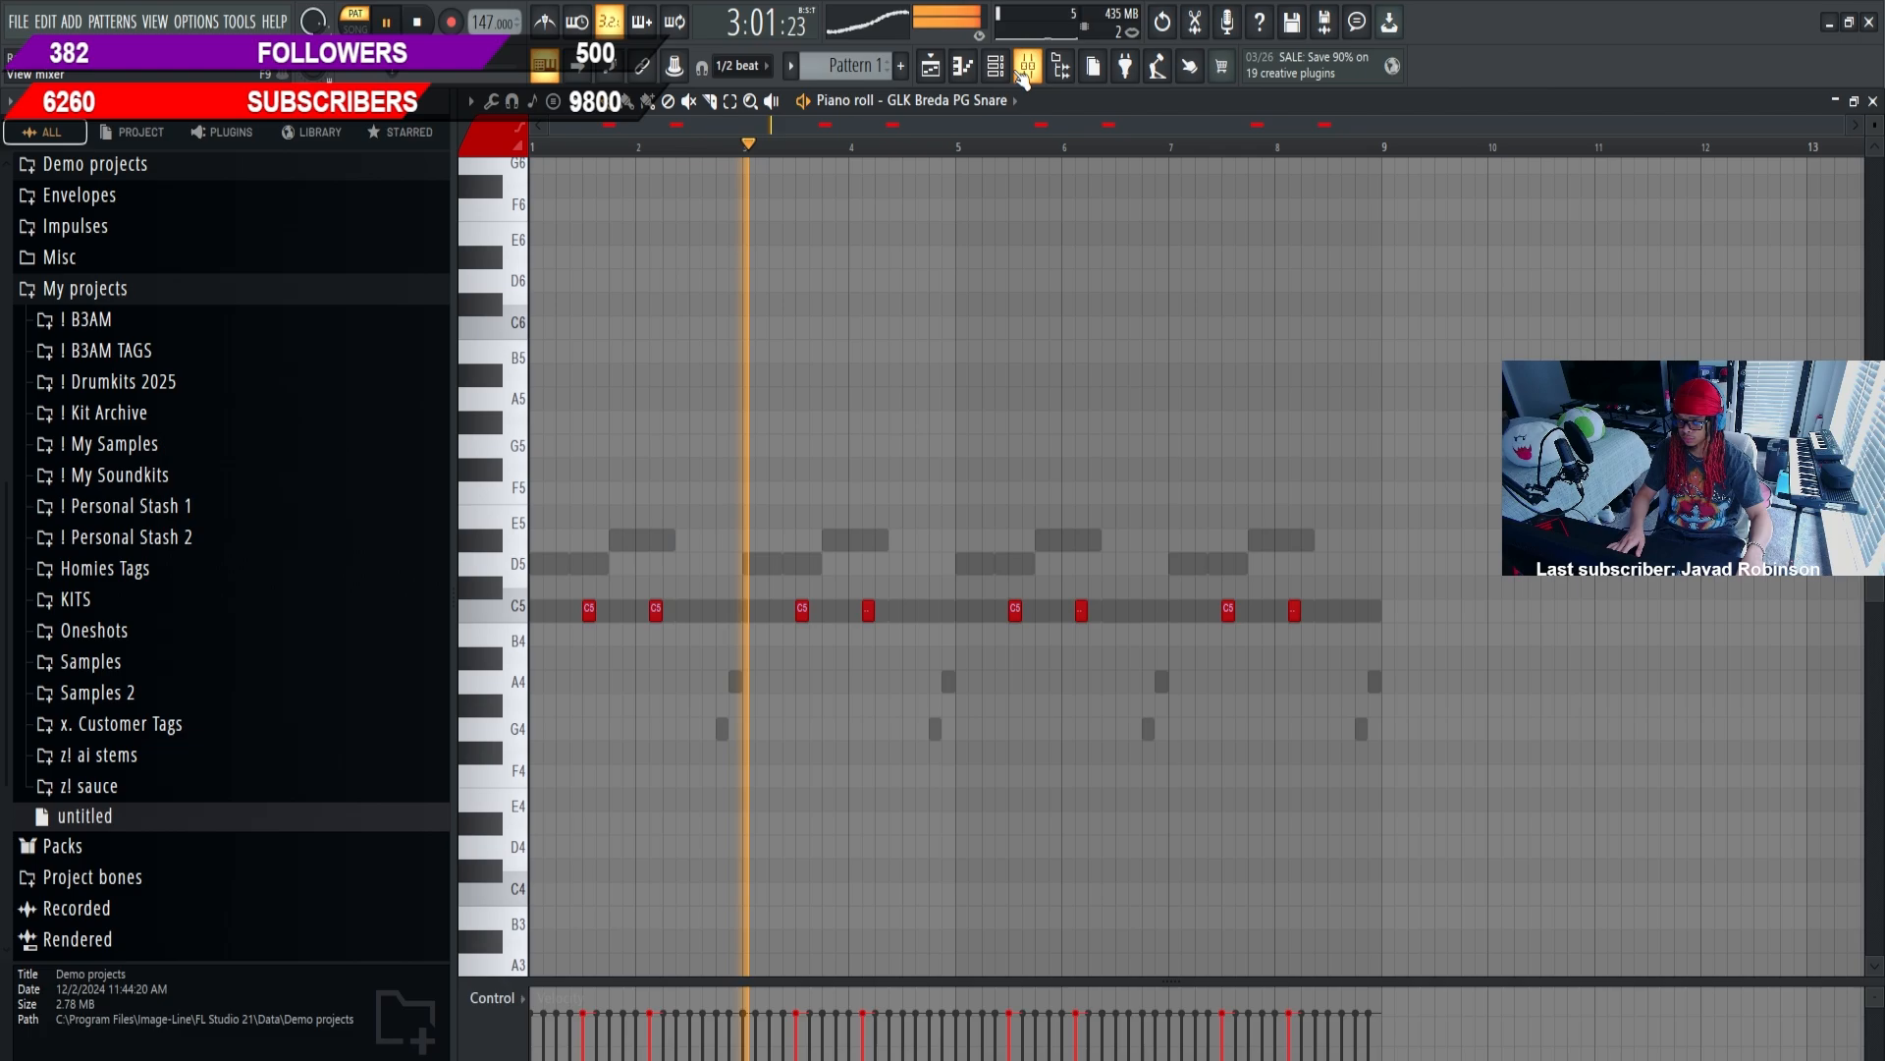
{"action": "left_click", "coordinate": [998, 67]}
{"action": "left_click", "coordinate": [958, 484]}
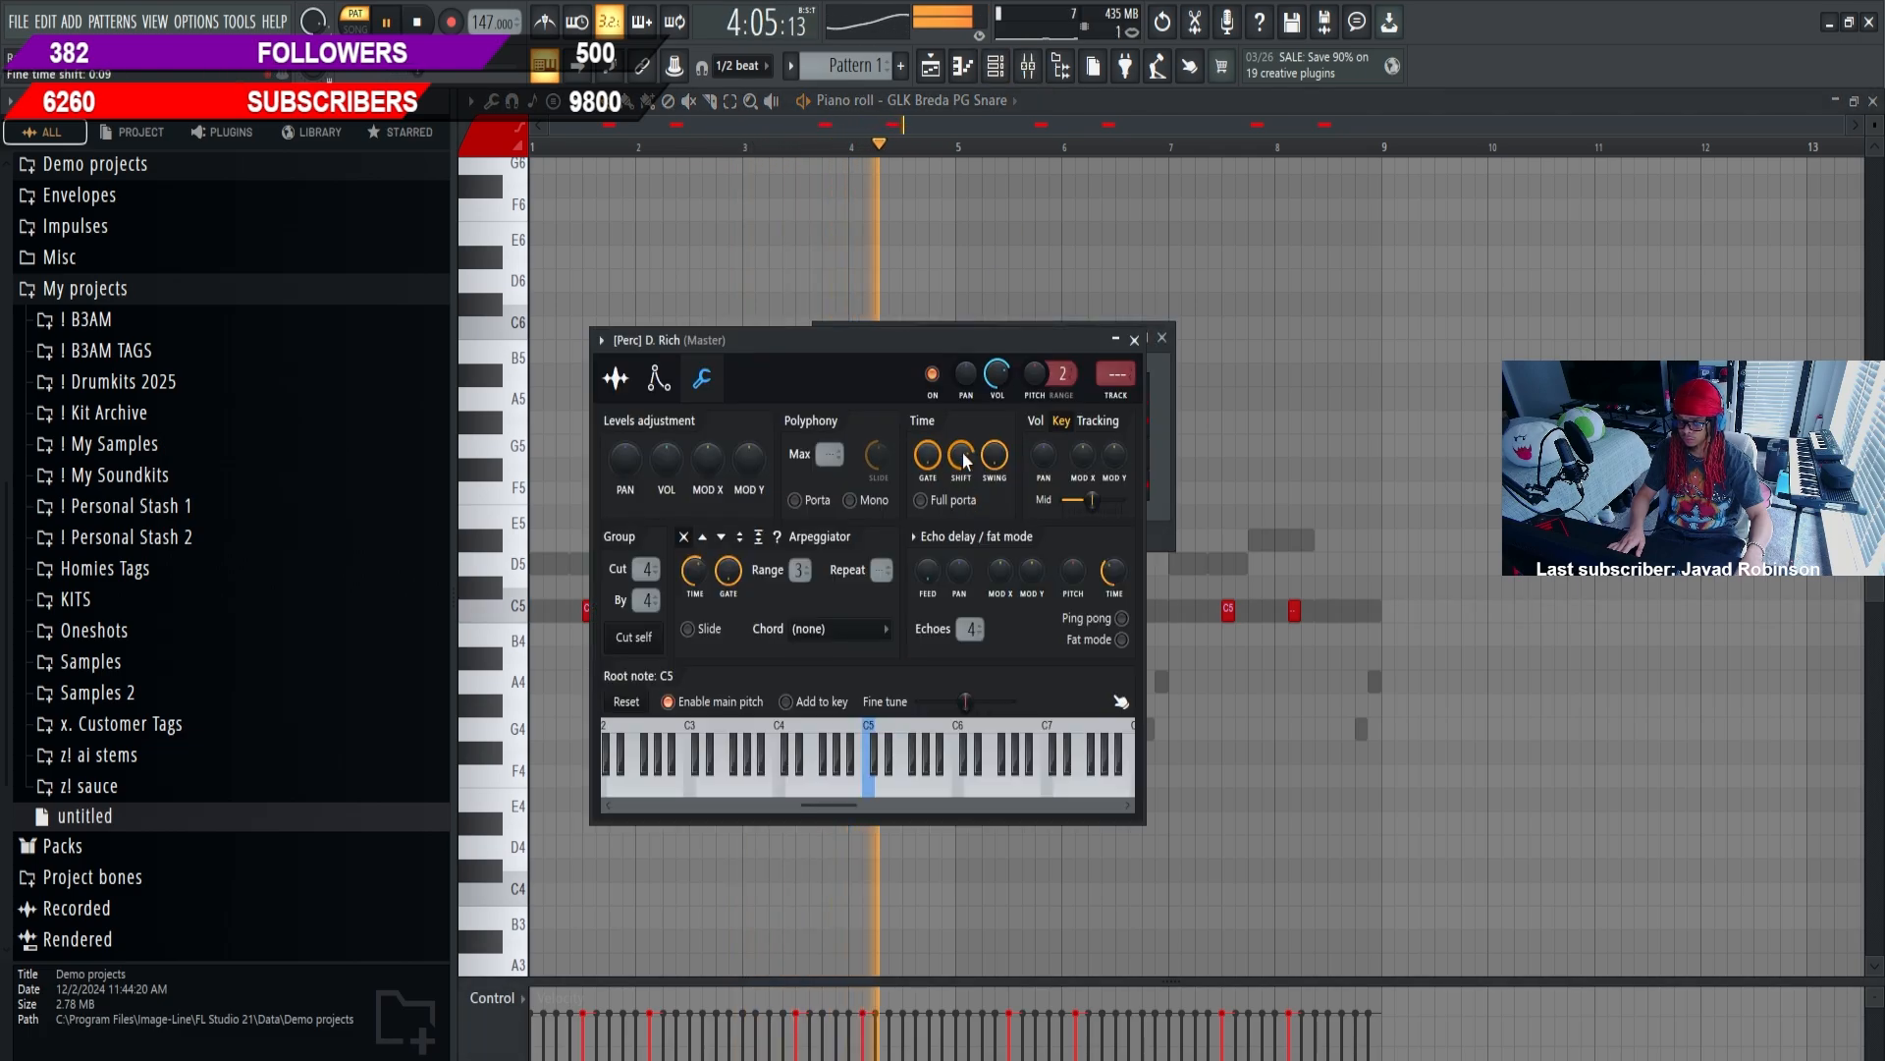
{"action": "left_click", "coordinate": [1134, 340]}
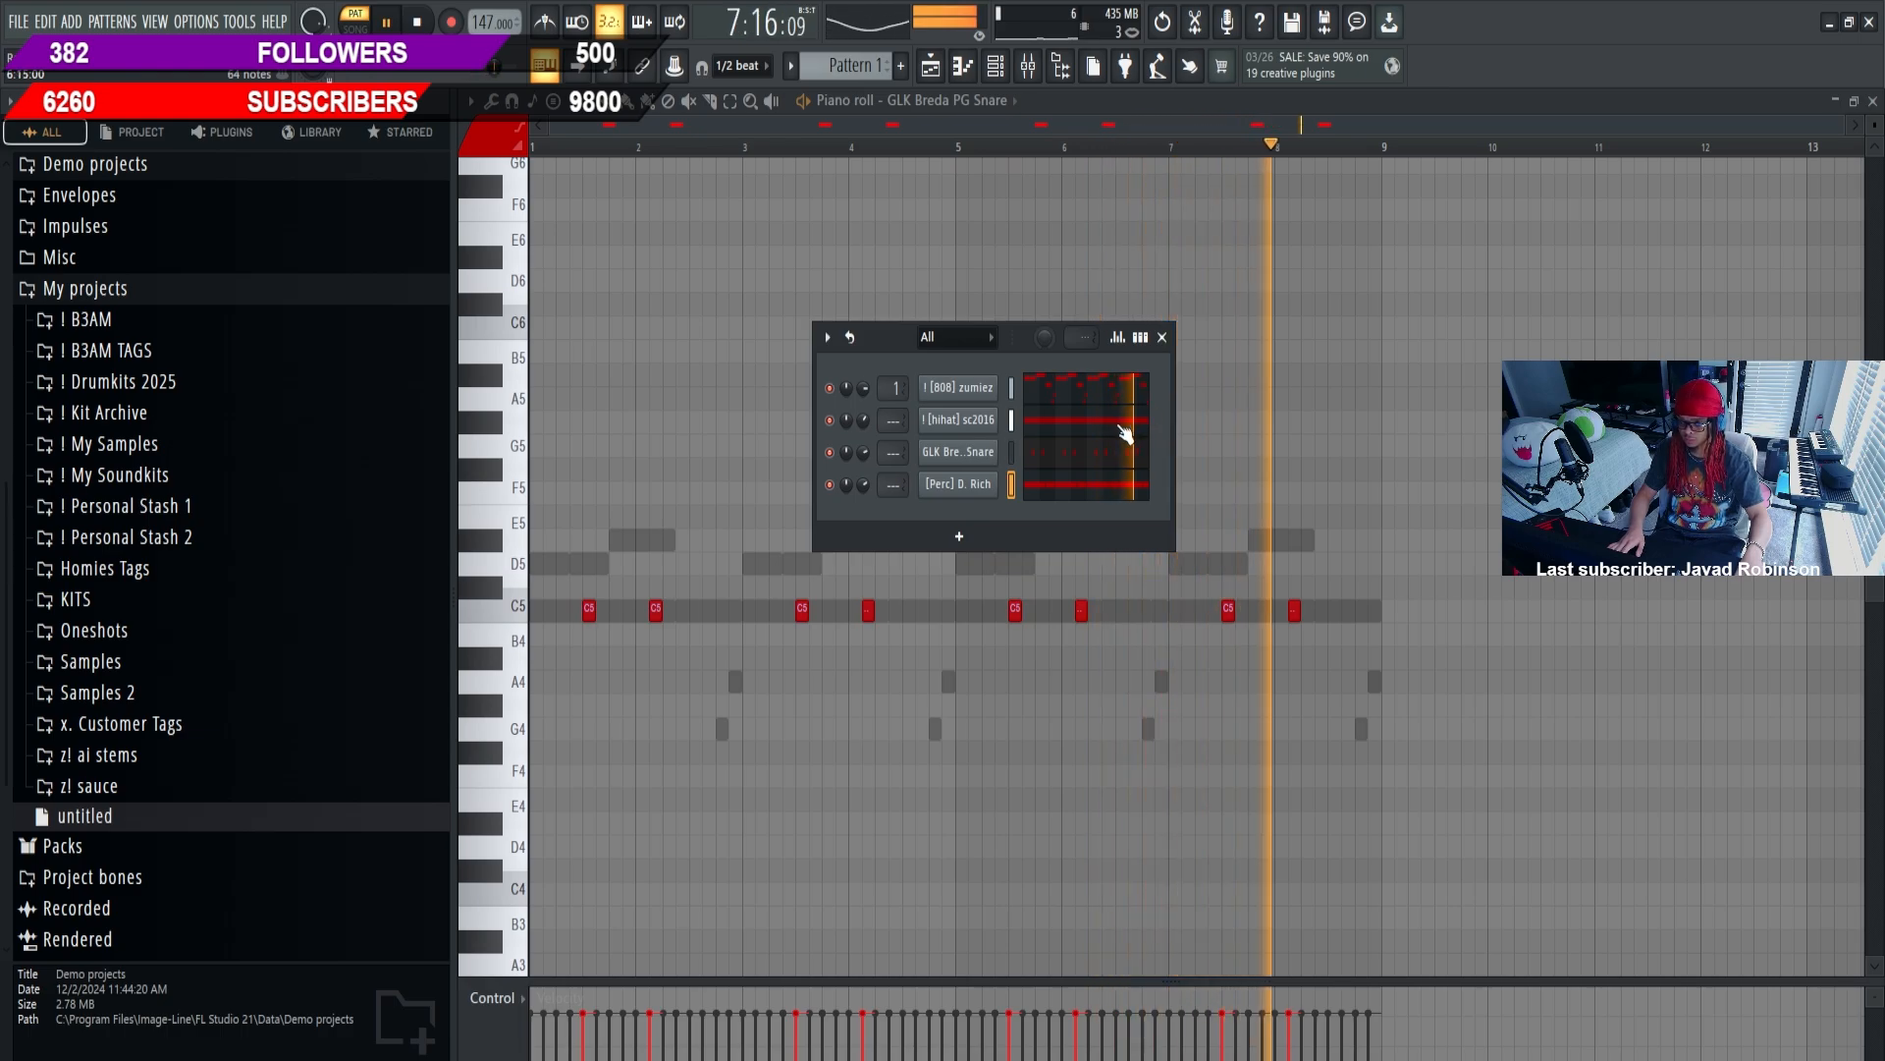
Delete the hi-hat notes near the end of each two-bar group in the ! [hihat] sc2016 piano roll, leaving short silences
{"action": "left_click", "coordinate": [1126, 429]}
{"action": "key", "text": "space"}
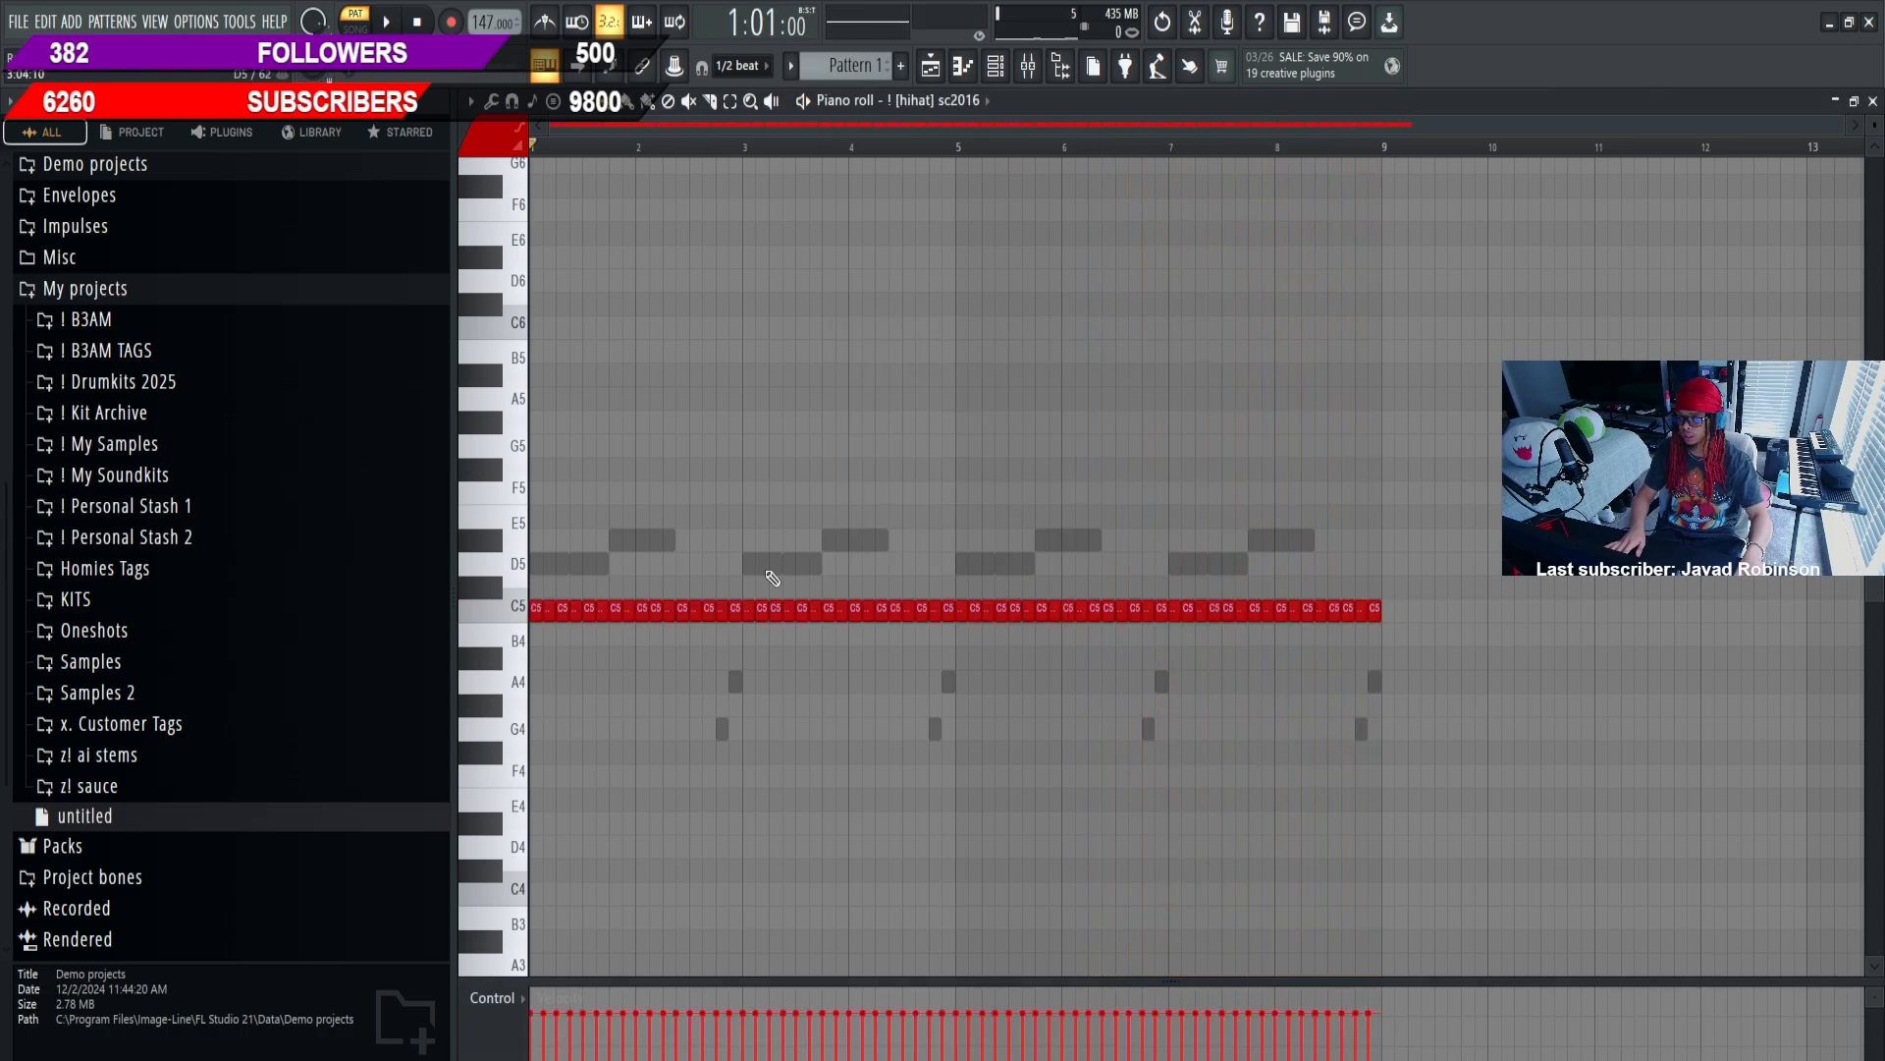
{"action": "key", "text": "space"}
{"action": "right_click", "coordinate": [699, 608]}
{"action": "right_click", "coordinate": [713, 609]}
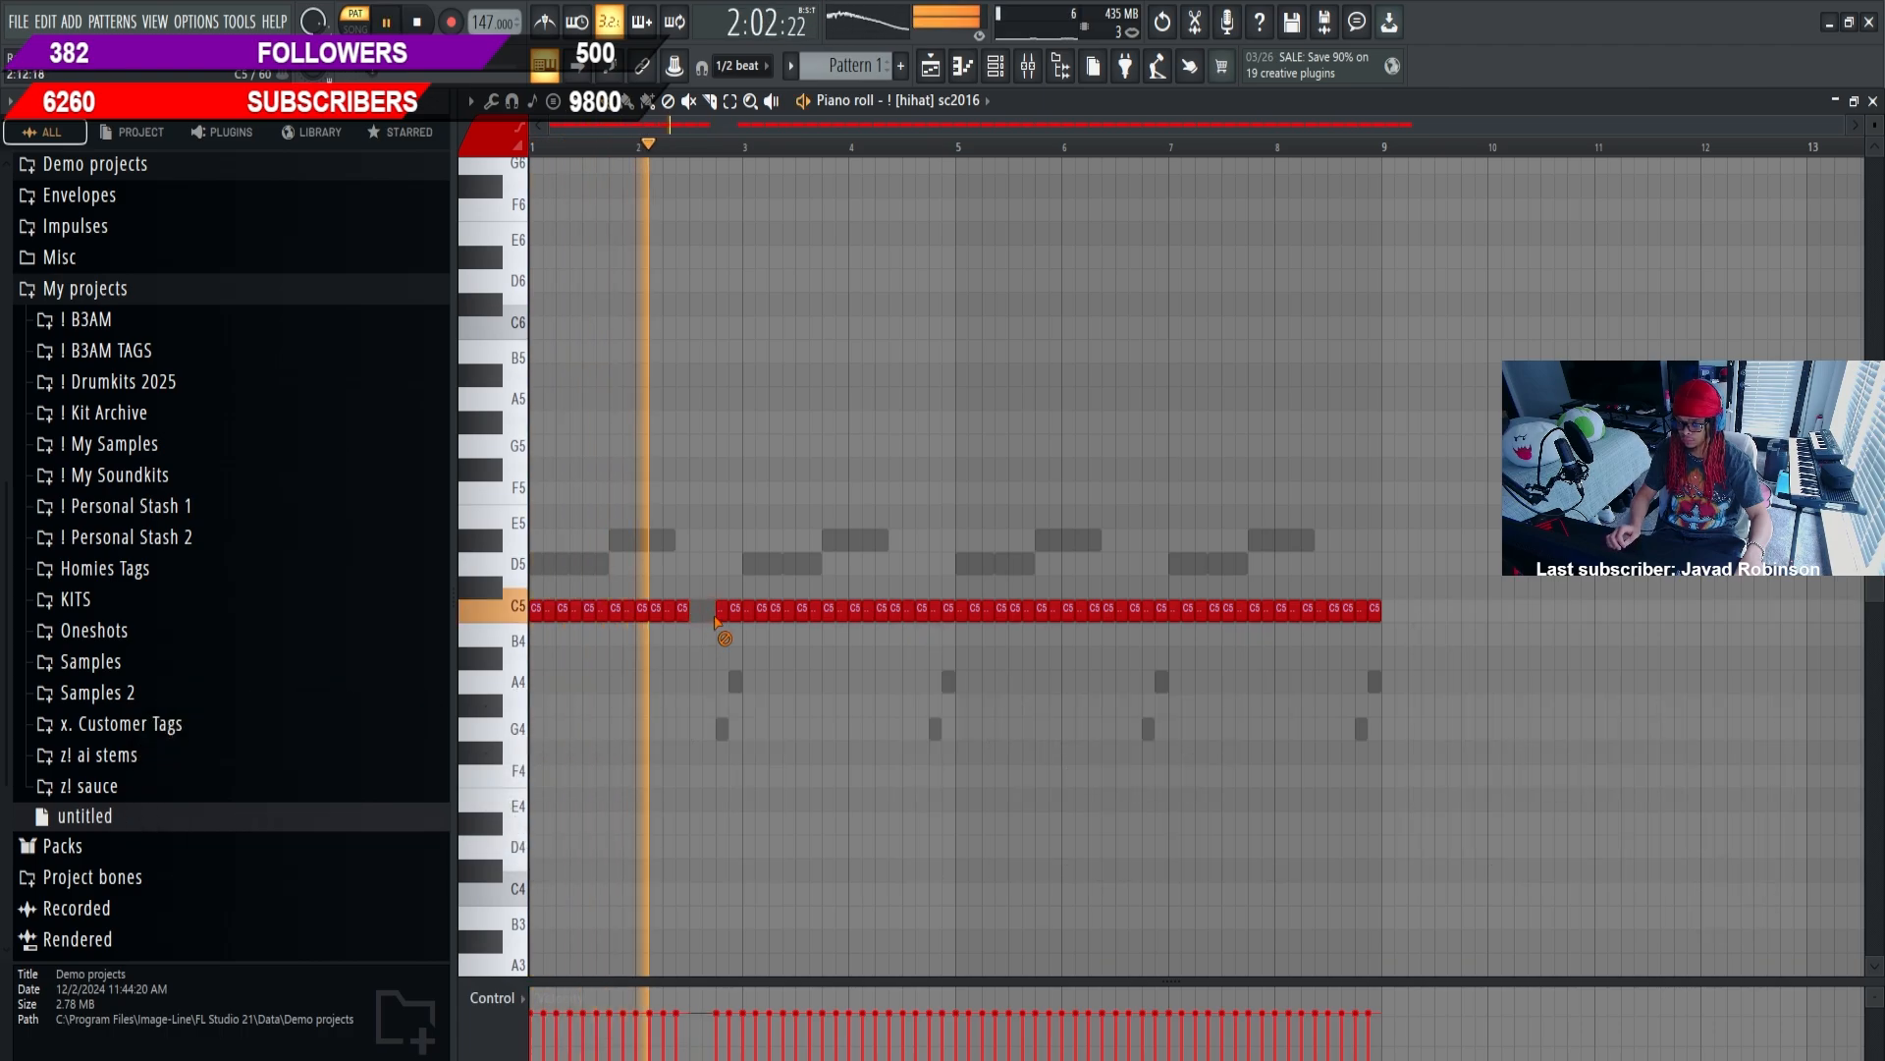
{"action": "right_click", "coordinate": [720, 611]}
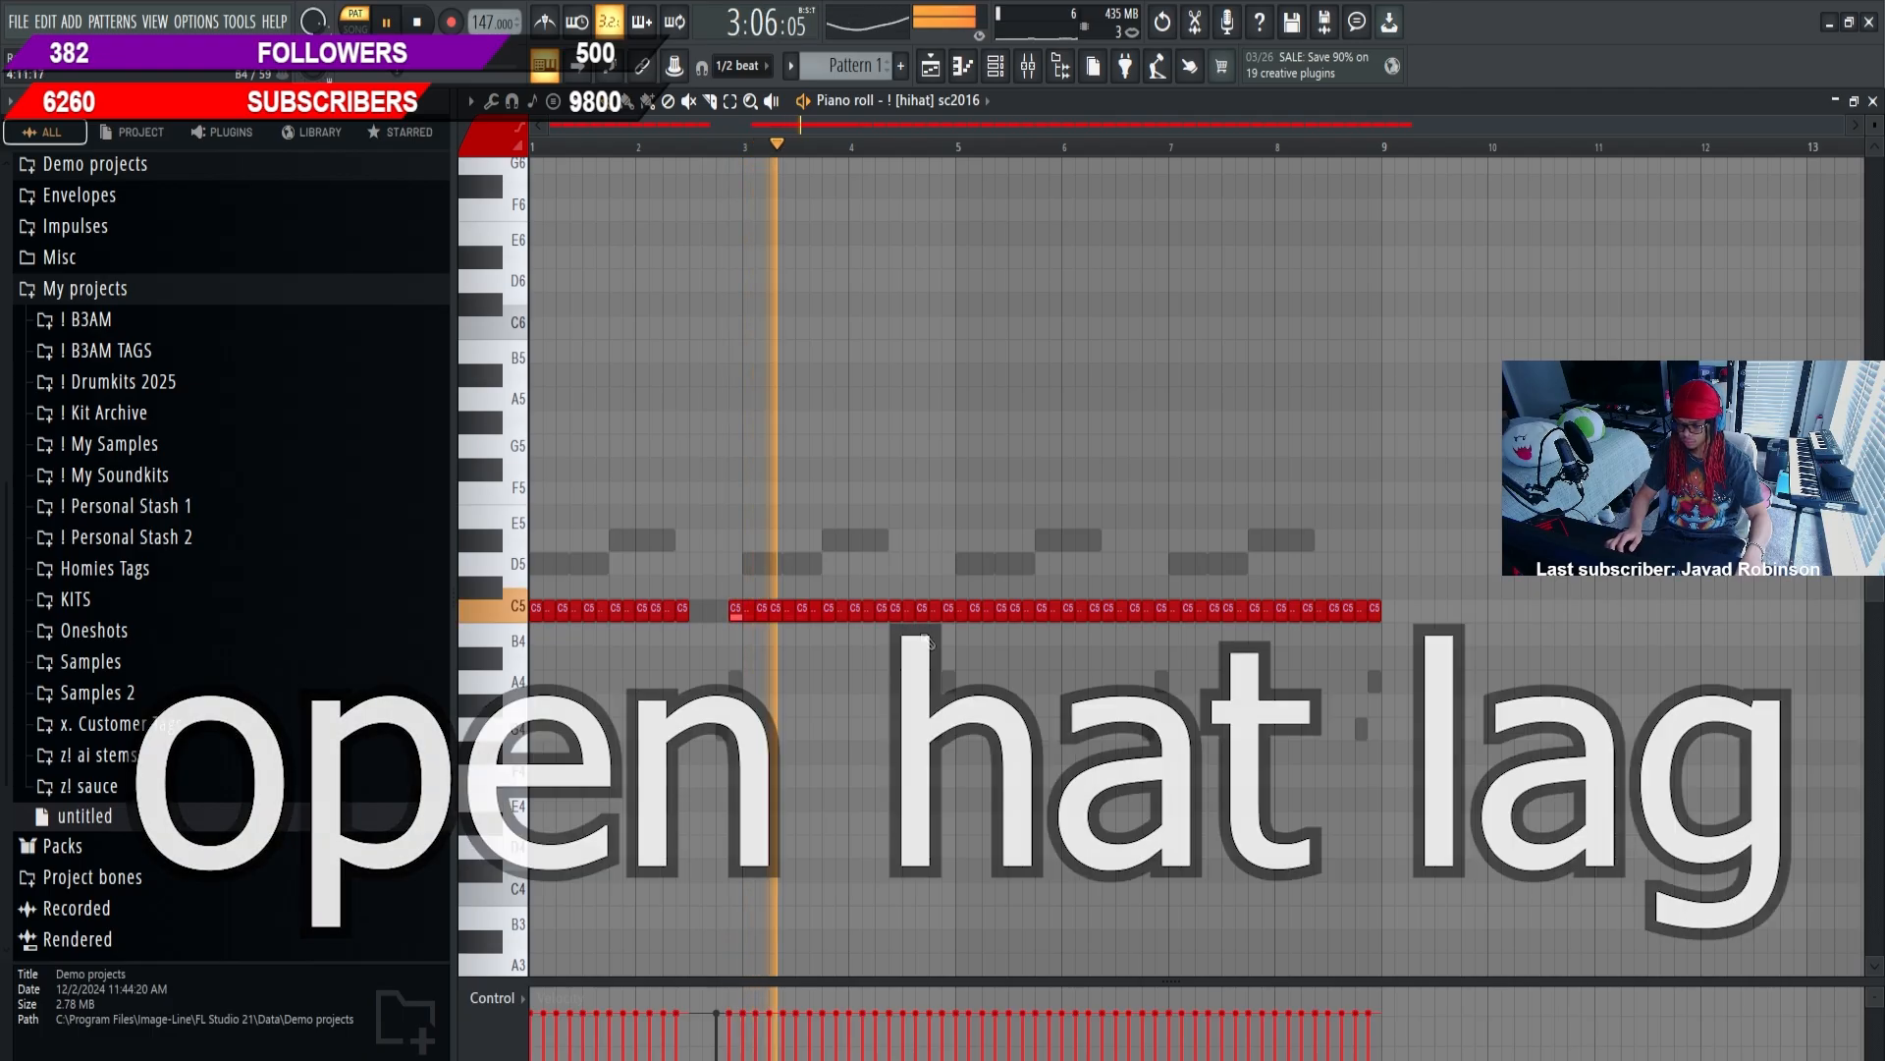
{"action": "right_click", "coordinate": [908, 613]}
{"action": "right_click", "coordinate": [922, 613]}
{"action": "right_click", "coordinate": [936, 613]}
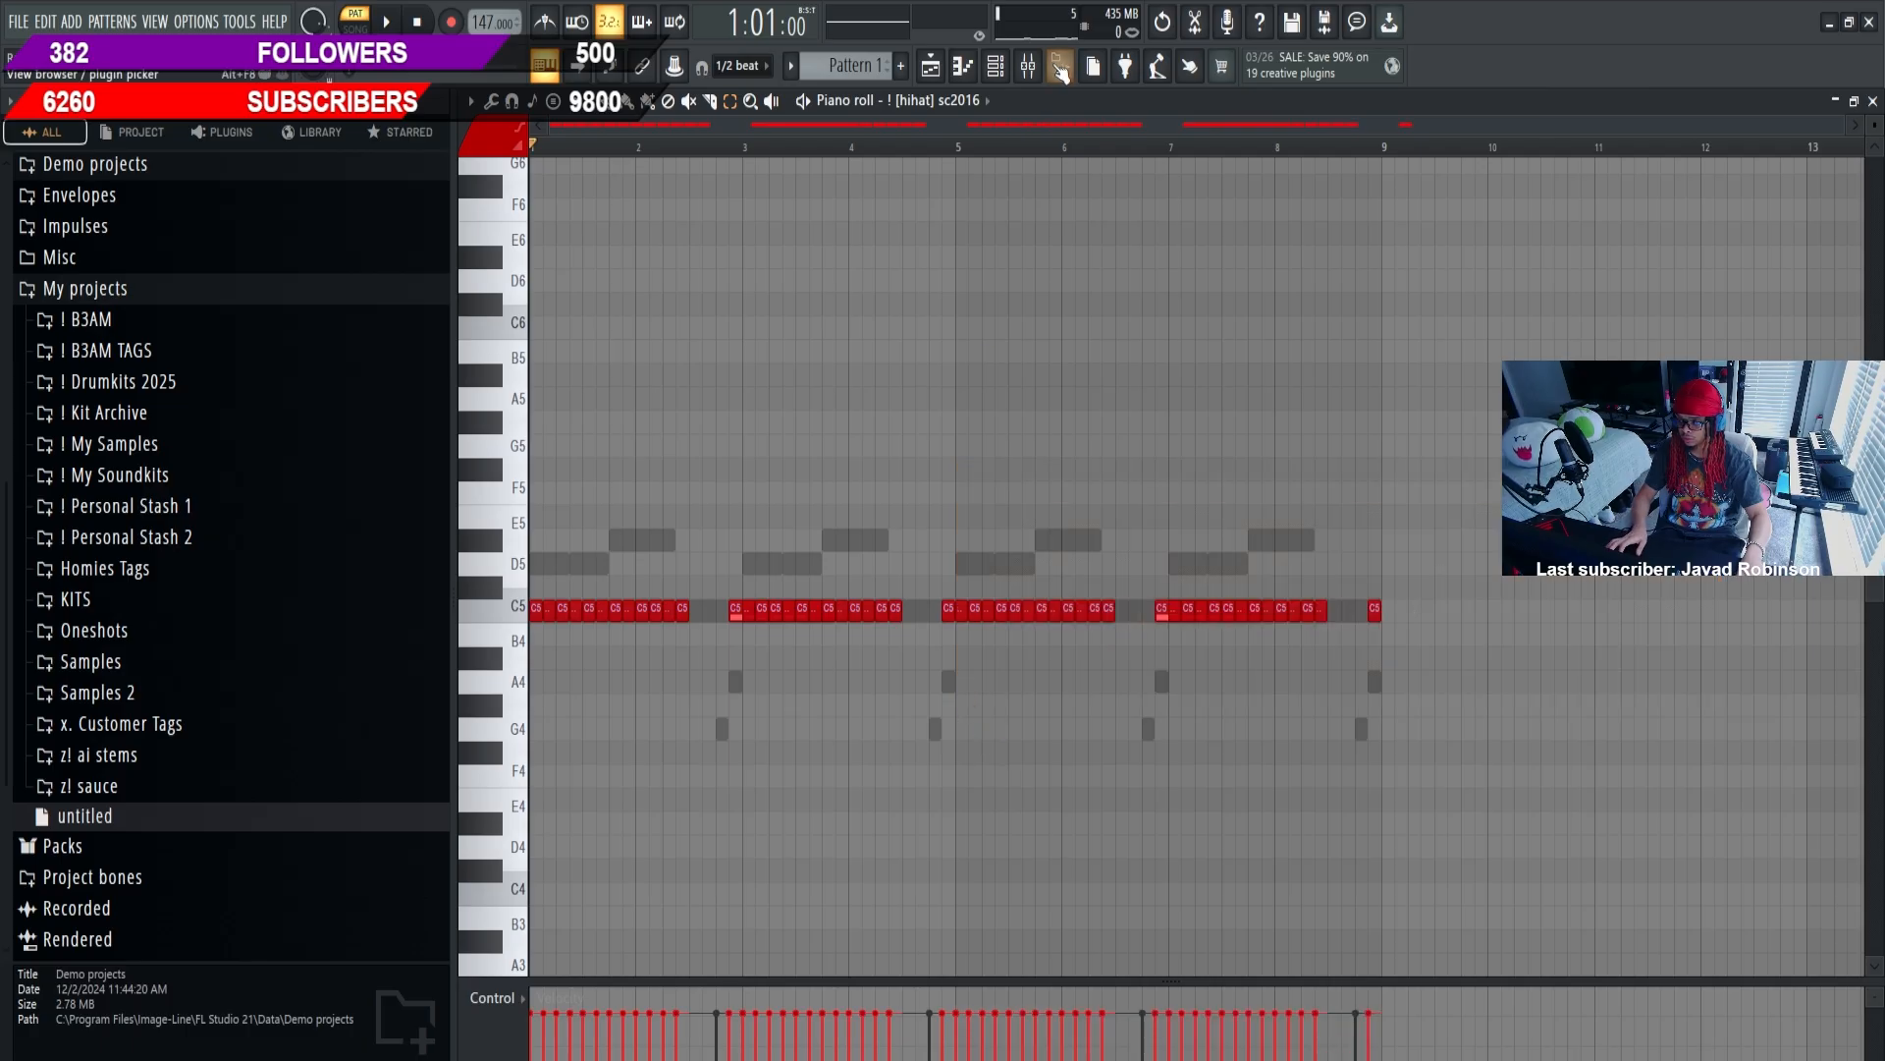
Replace the 808 channel's sample with DDW2024 Clean 808 and route the channel to mixer track 2
{"action": "left_click", "coordinate": [1003, 69]}
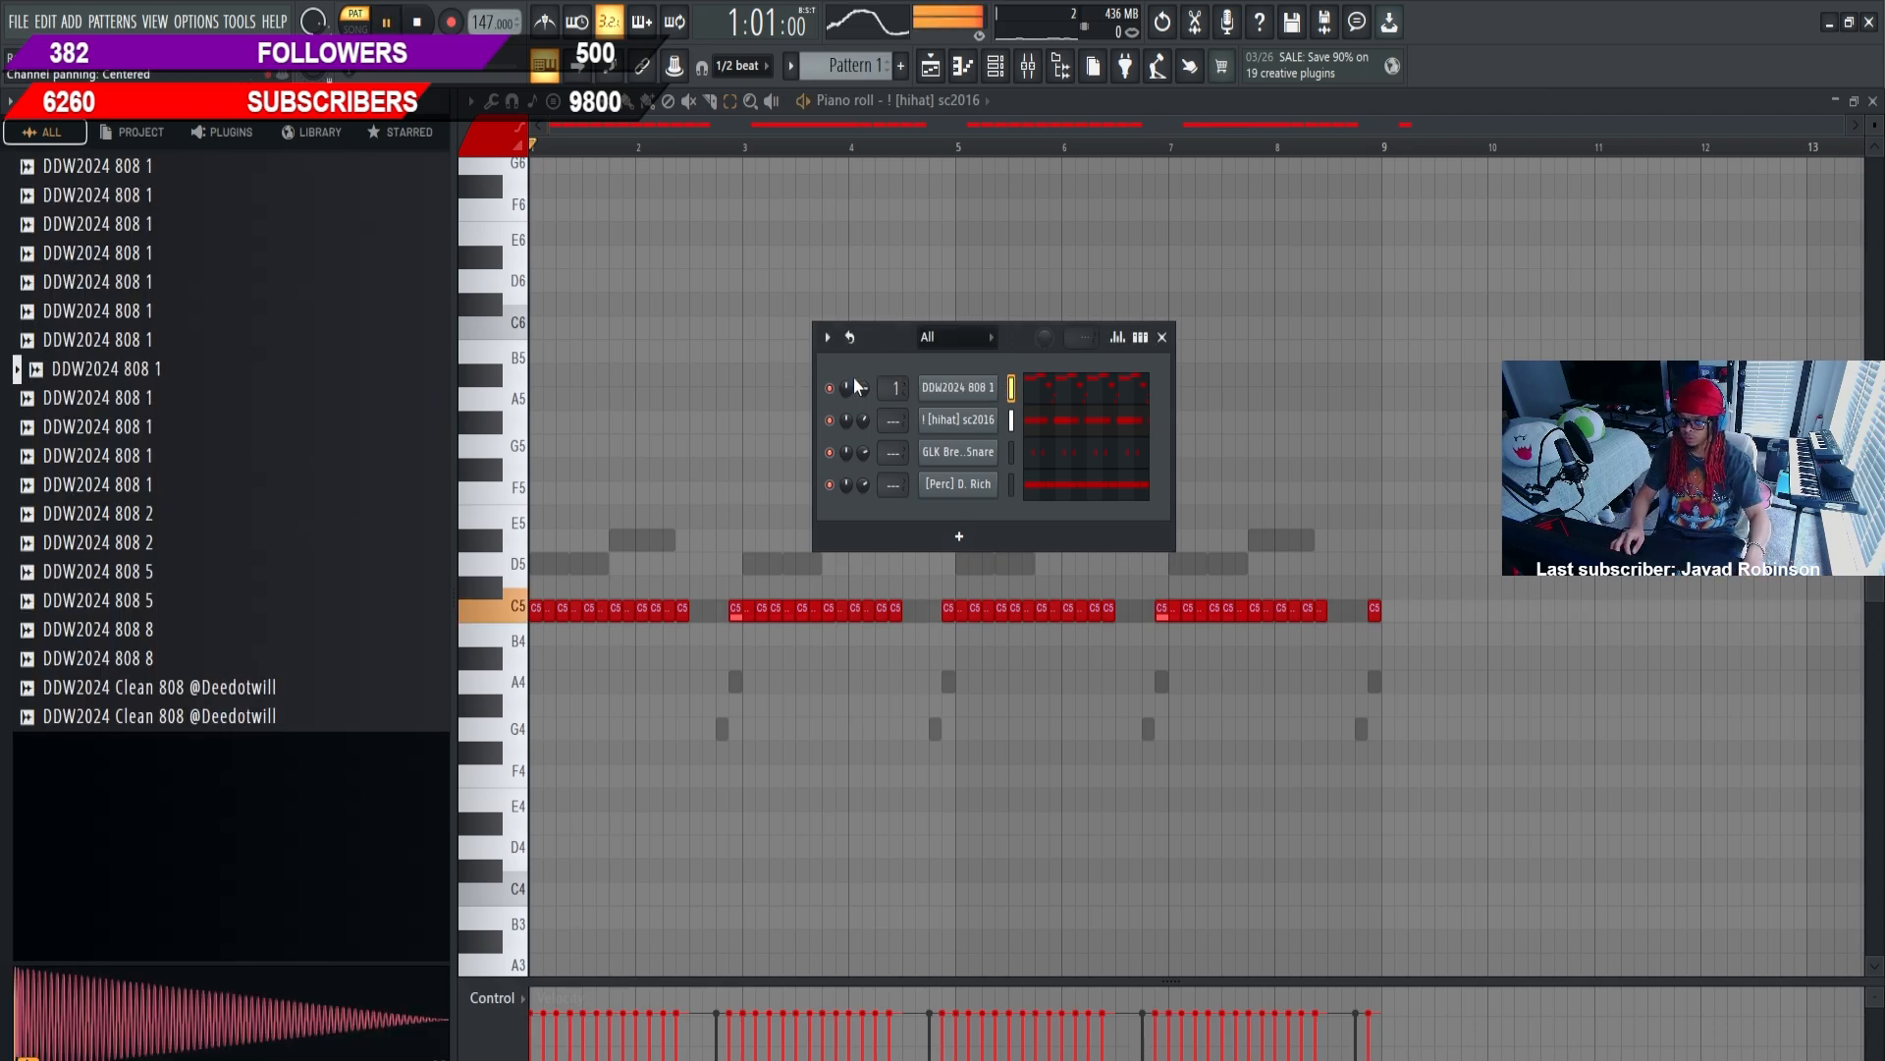
{"action": "key", "text": "space"}
{"action": "key", "text": "ctrl+l"}
{"action": "key", "text": "space"}
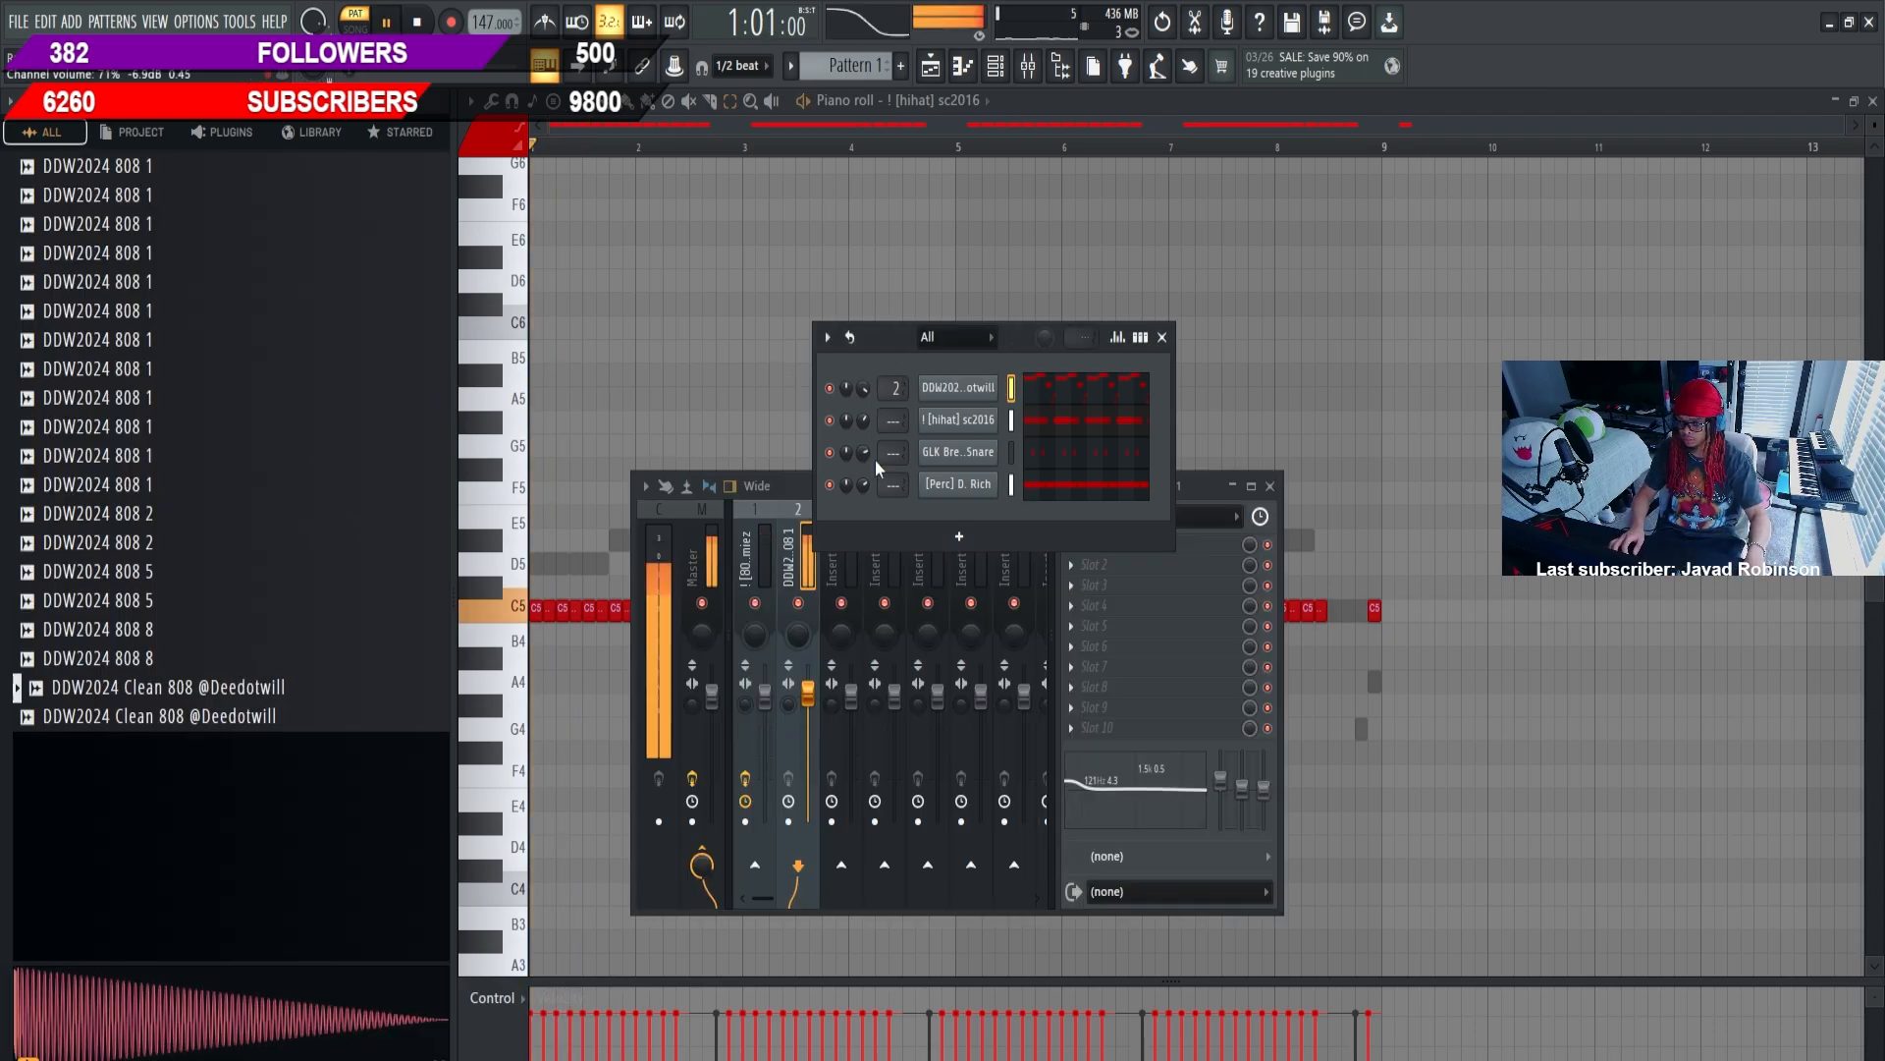
Balance the 808's channel volume and mixer level, and fine-tune its mixer track EQ around 100 Hz
{"action": "left_click_drag", "start_coordinate": [1088, 774], "coordinate": [1088, 779]}
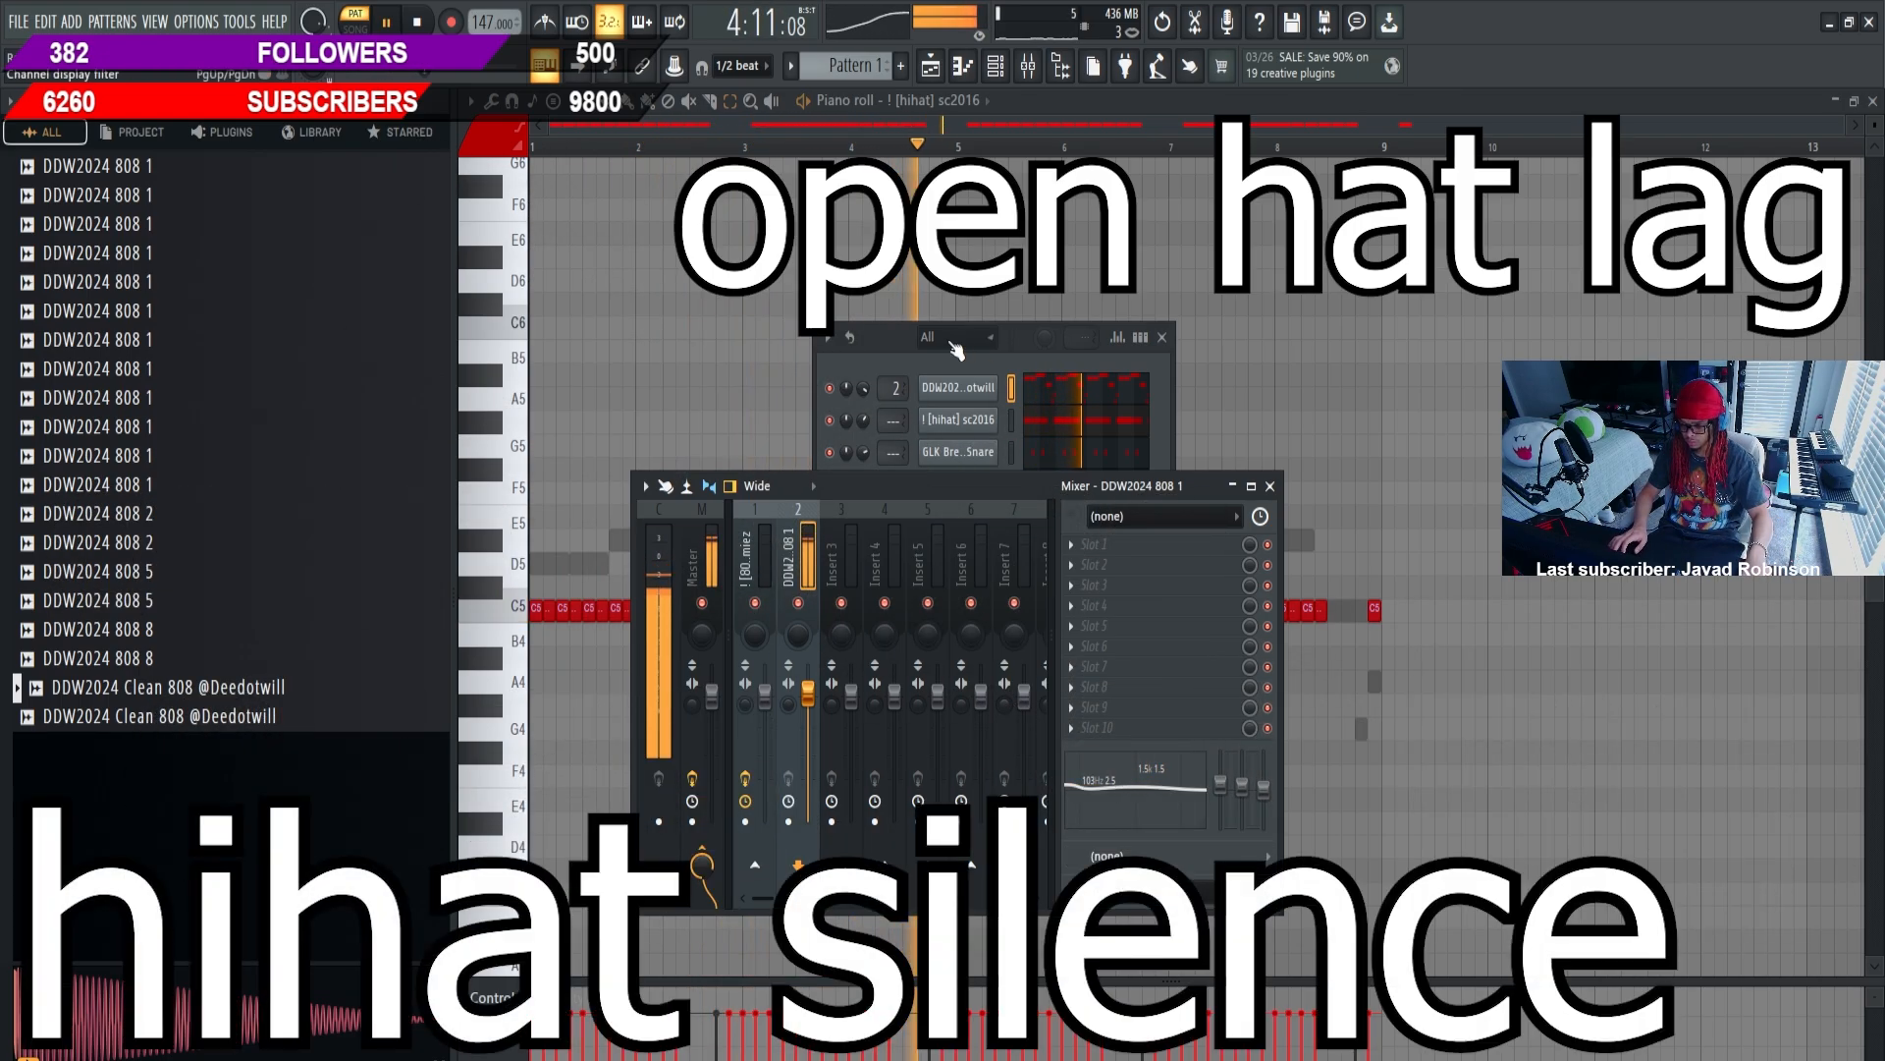
{"action": "left_click", "coordinate": [860, 392]}
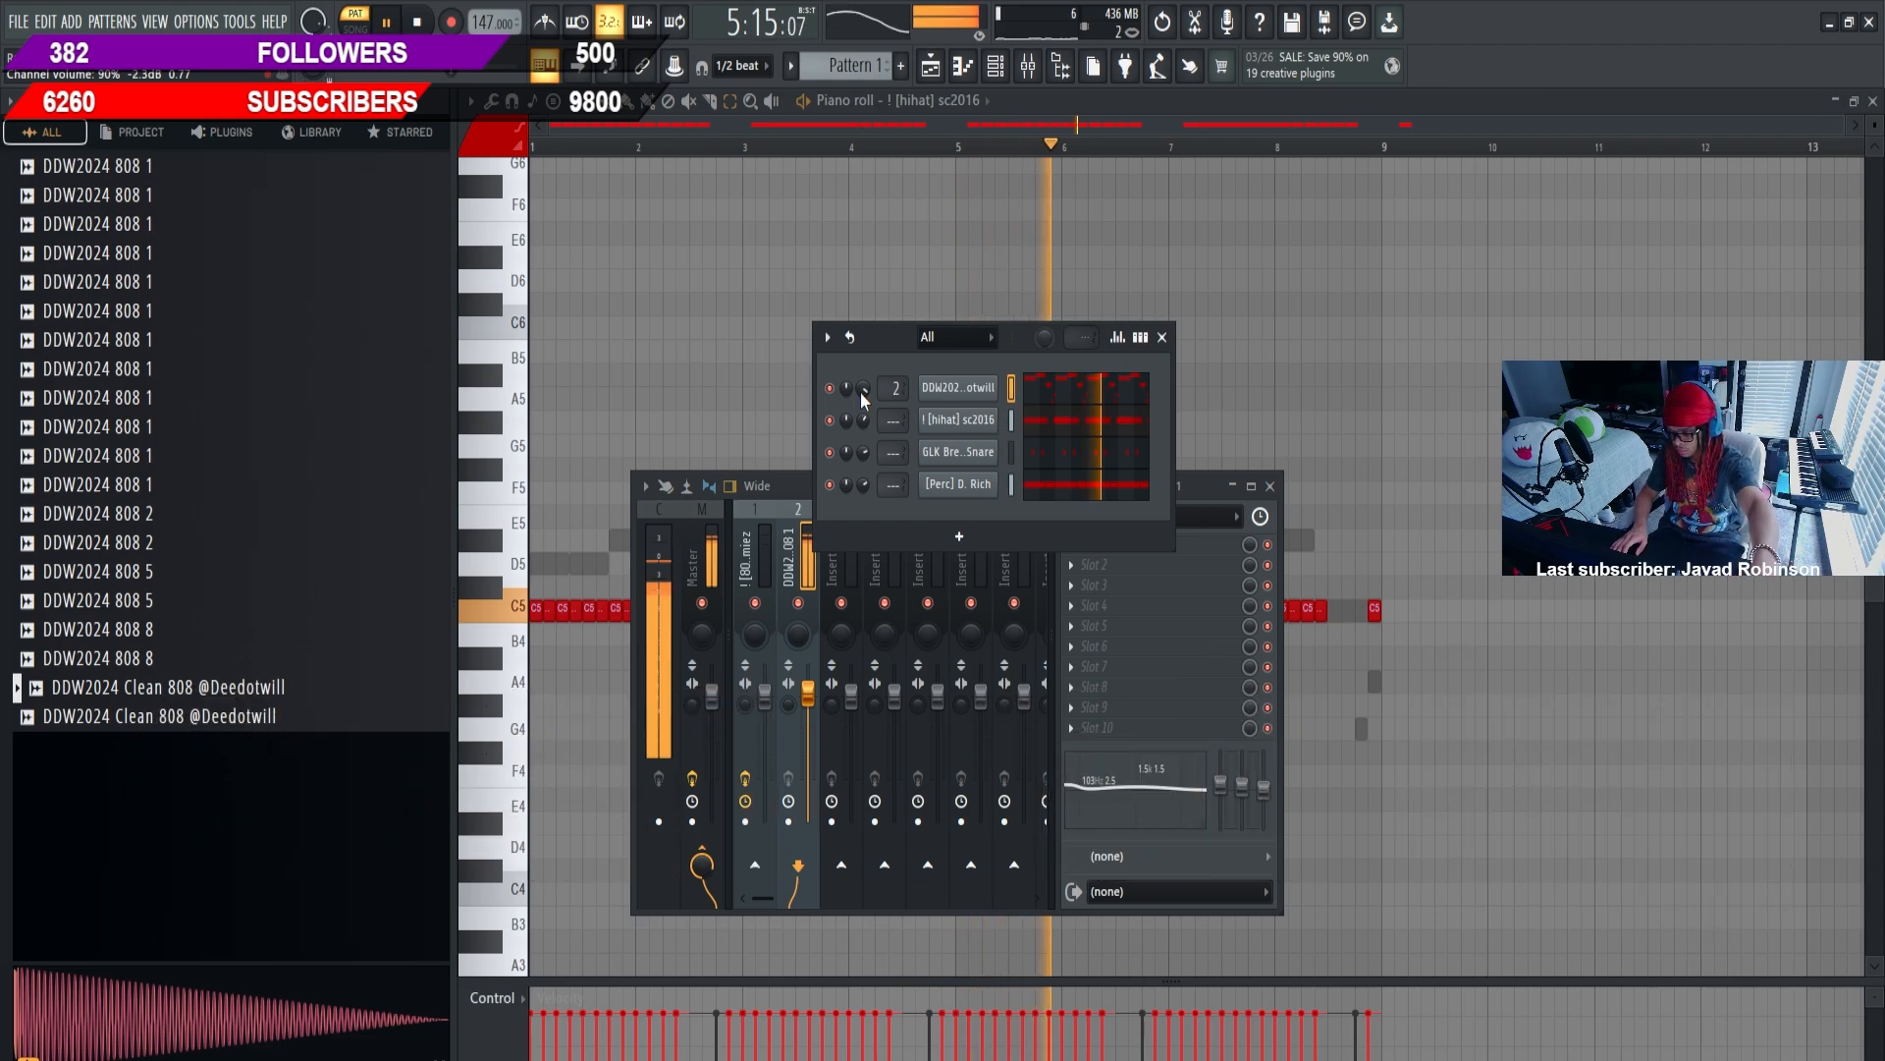
{"action": "left_click_drag", "start_coordinate": [807, 692], "coordinate": [808, 696]}
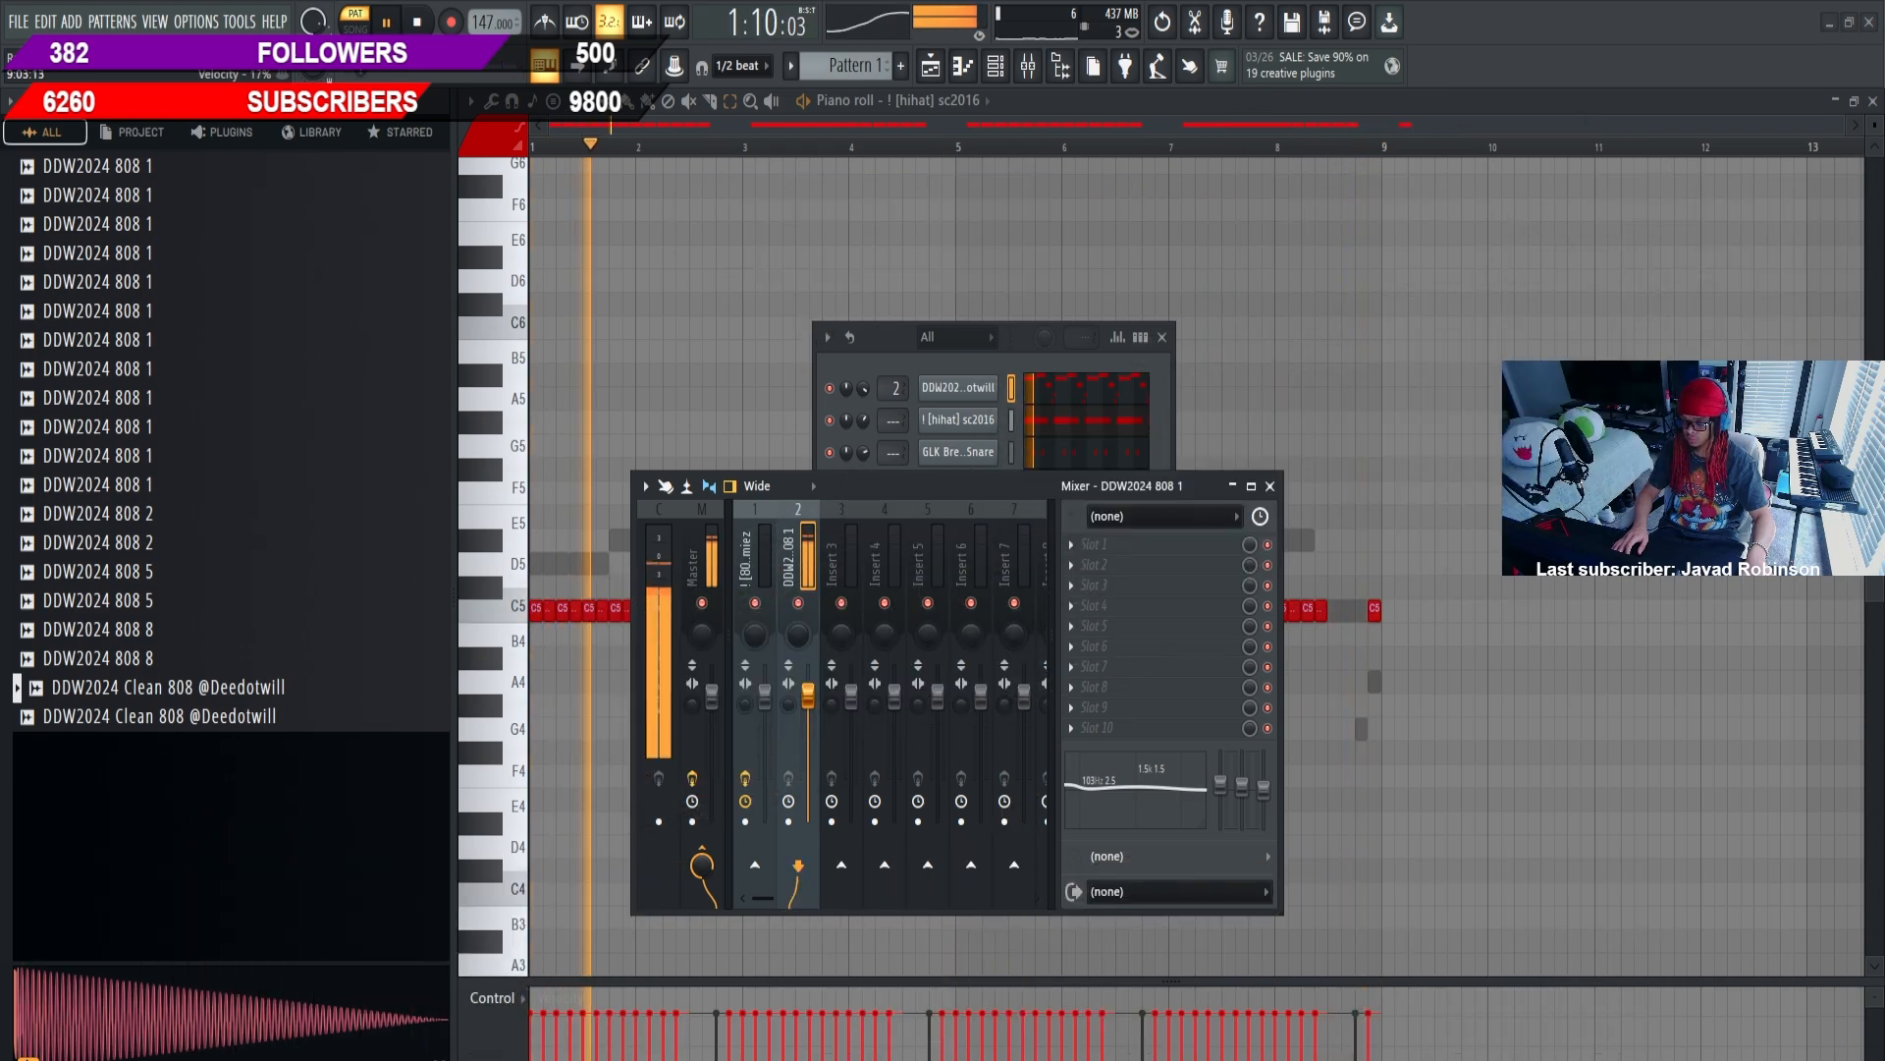
{"action": "left_click", "coordinate": [869, 392]}
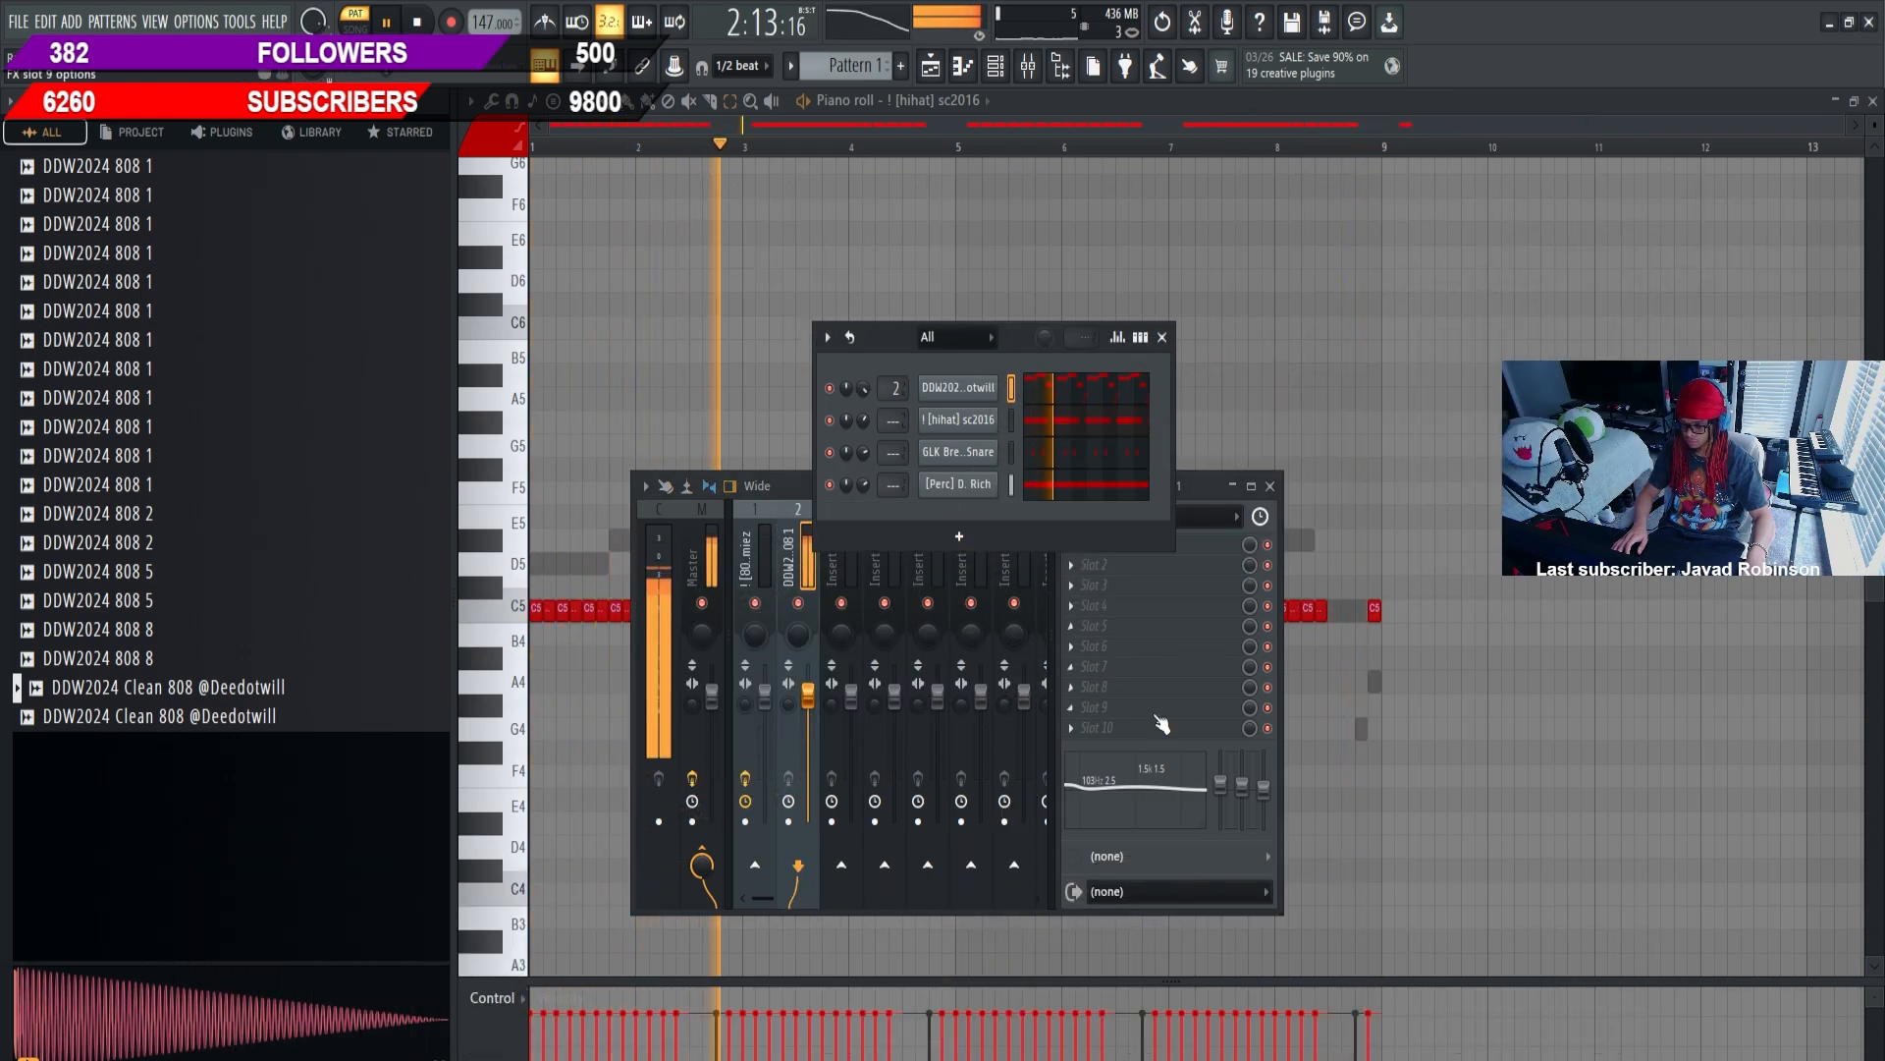
{"action": "left_click_drag", "start_coordinate": [1135, 807], "coordinate": [1135, 788]}
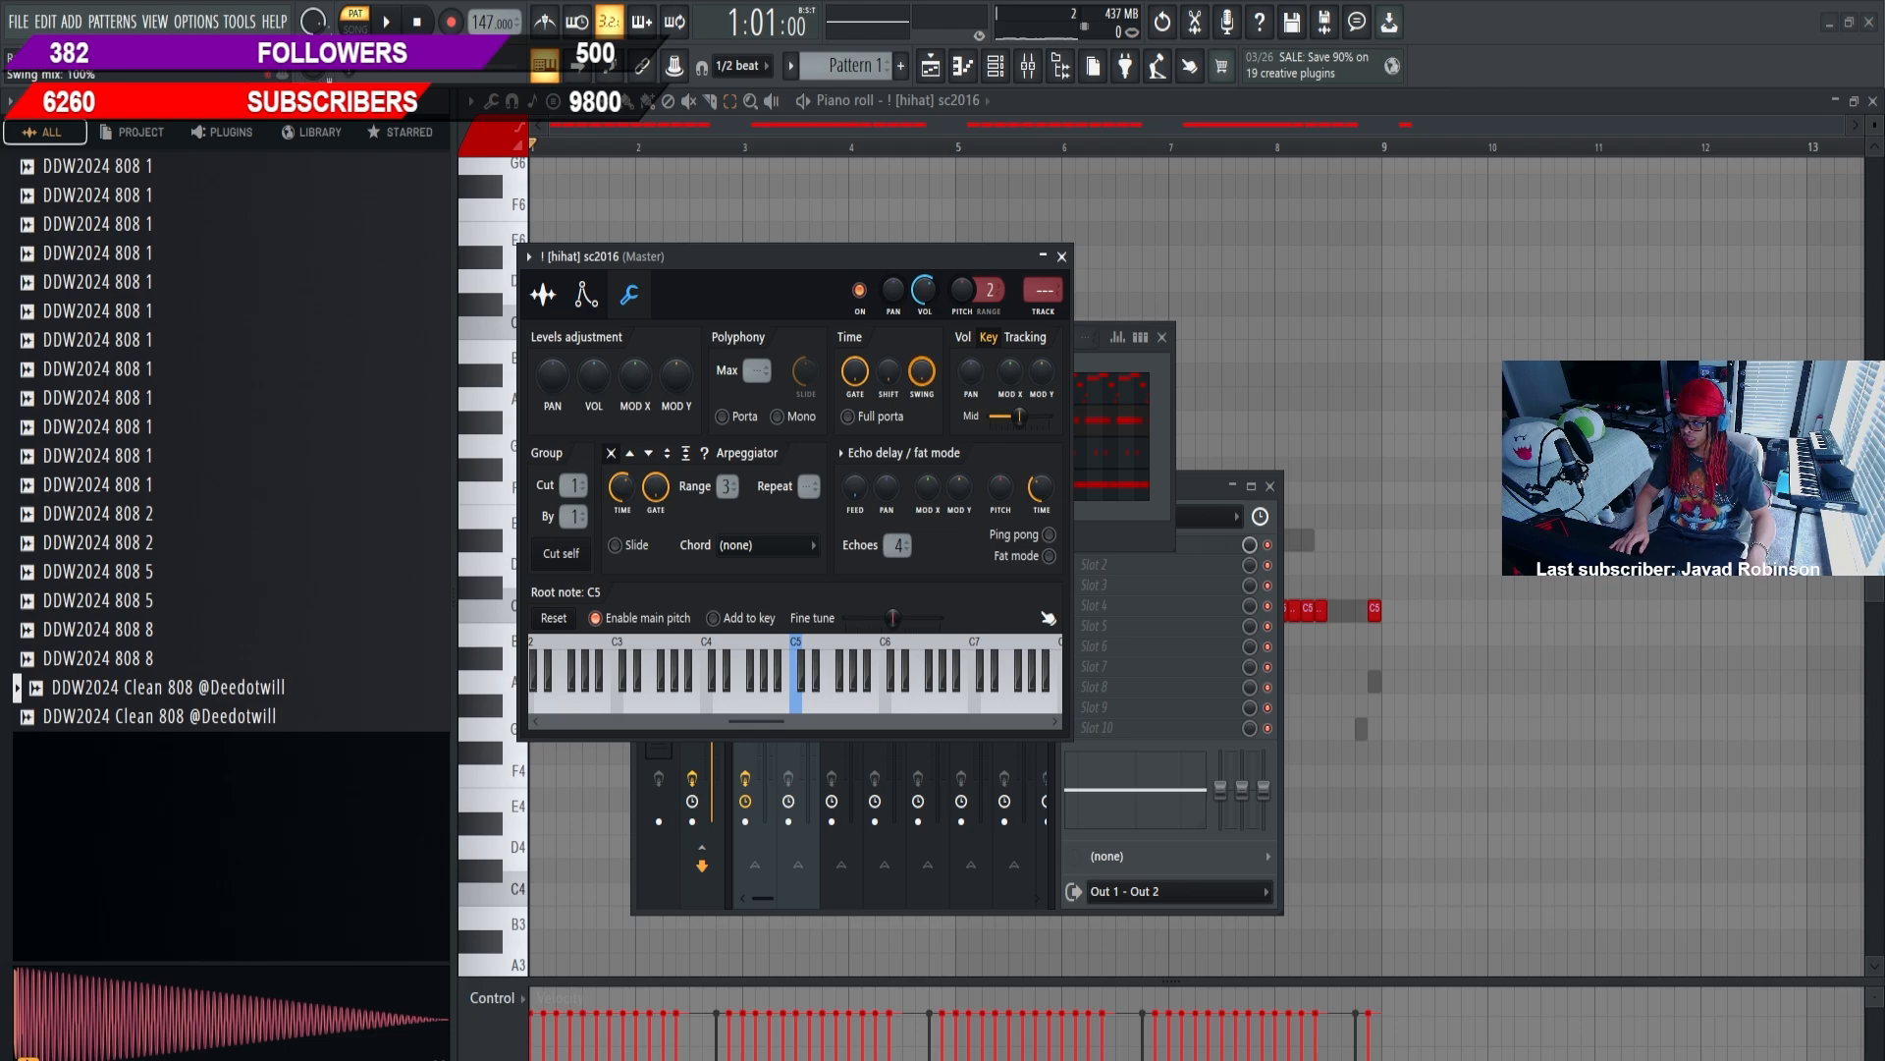
Increase the time shift of the ! [hihat] sc2016 channel and audition the result
{"action": "left_click_drag", "start_coordinate": [881, 257], "coordinate": [1063, 367]}
{"action": "left_click", "coordinate": [769, 405]}
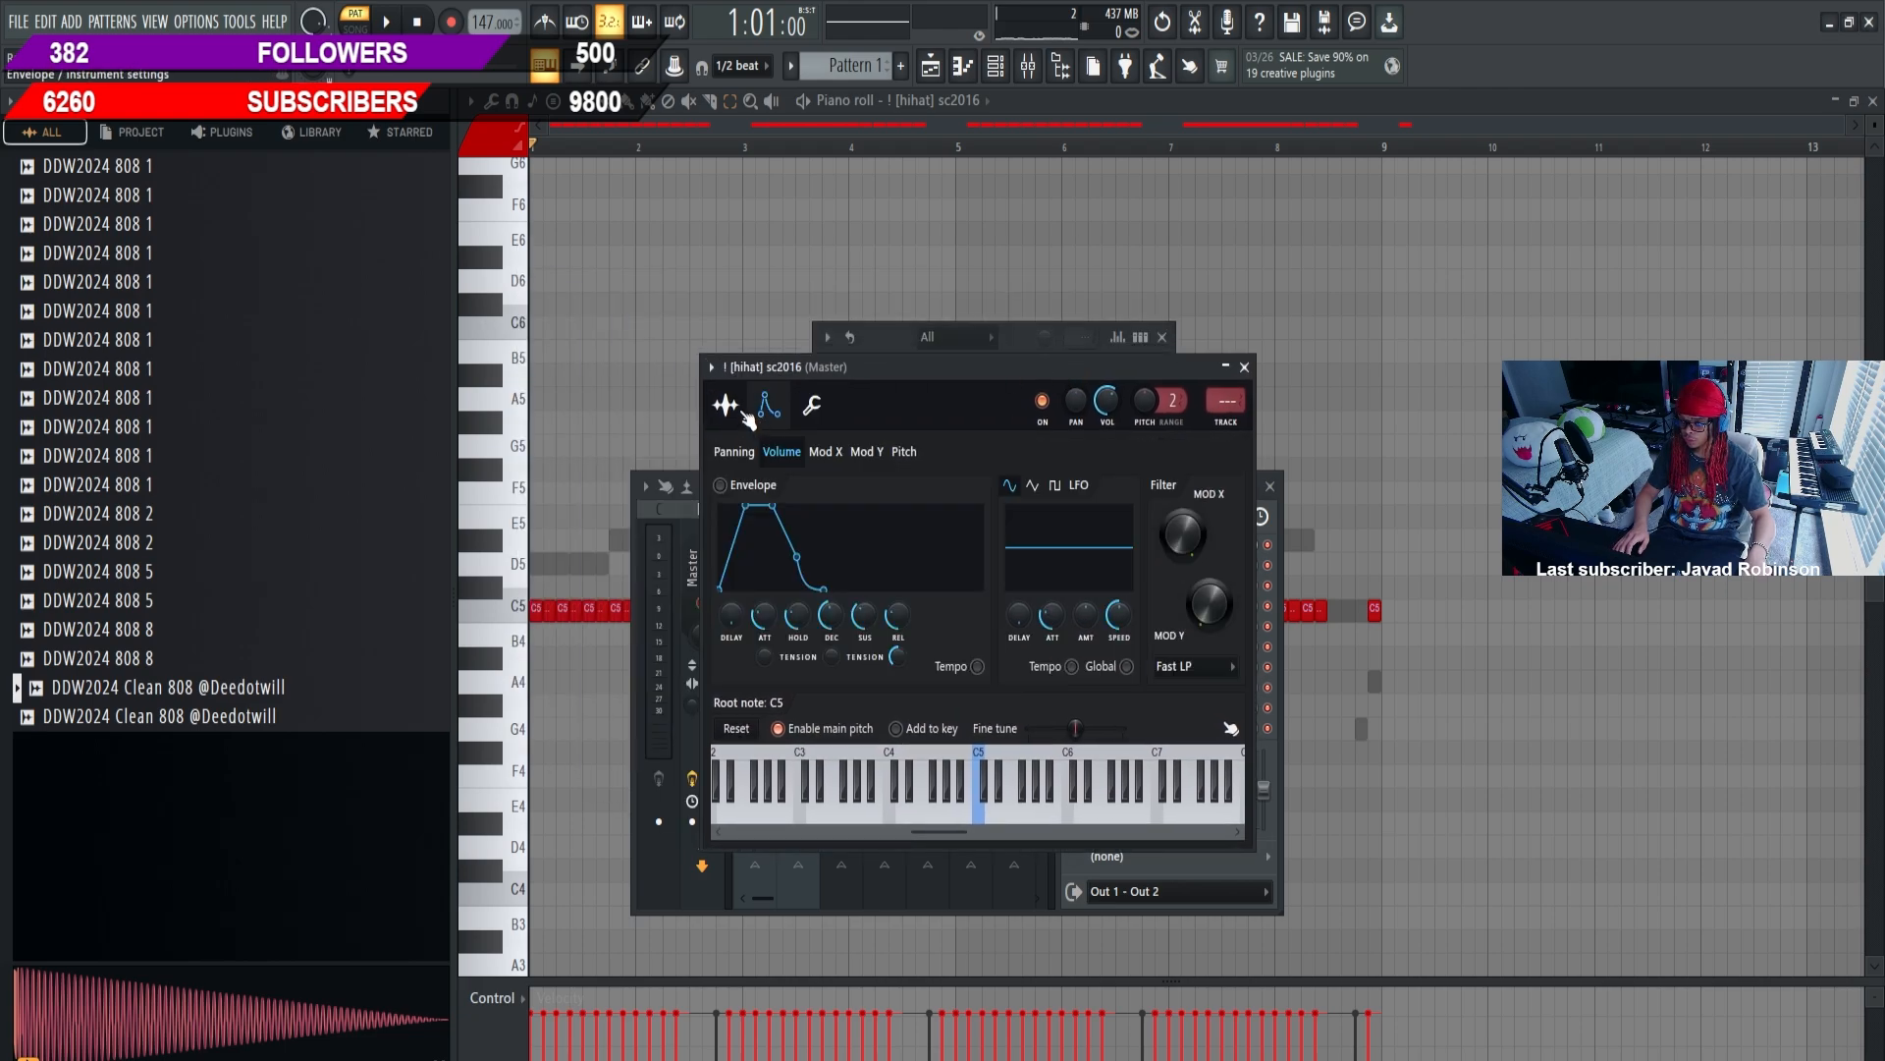
{"action": "left_click", "coordinate": [725, 405]}
{"action": "left_click", "coordinate": [769, 405]}
{"action": "left_click", "coordinate": [813, 406]}
{"action": "left_click_drag", "start_coordinate": [1079, 493], "coordinate": [1078, 457]}
{"action": "key", "text": "space"}
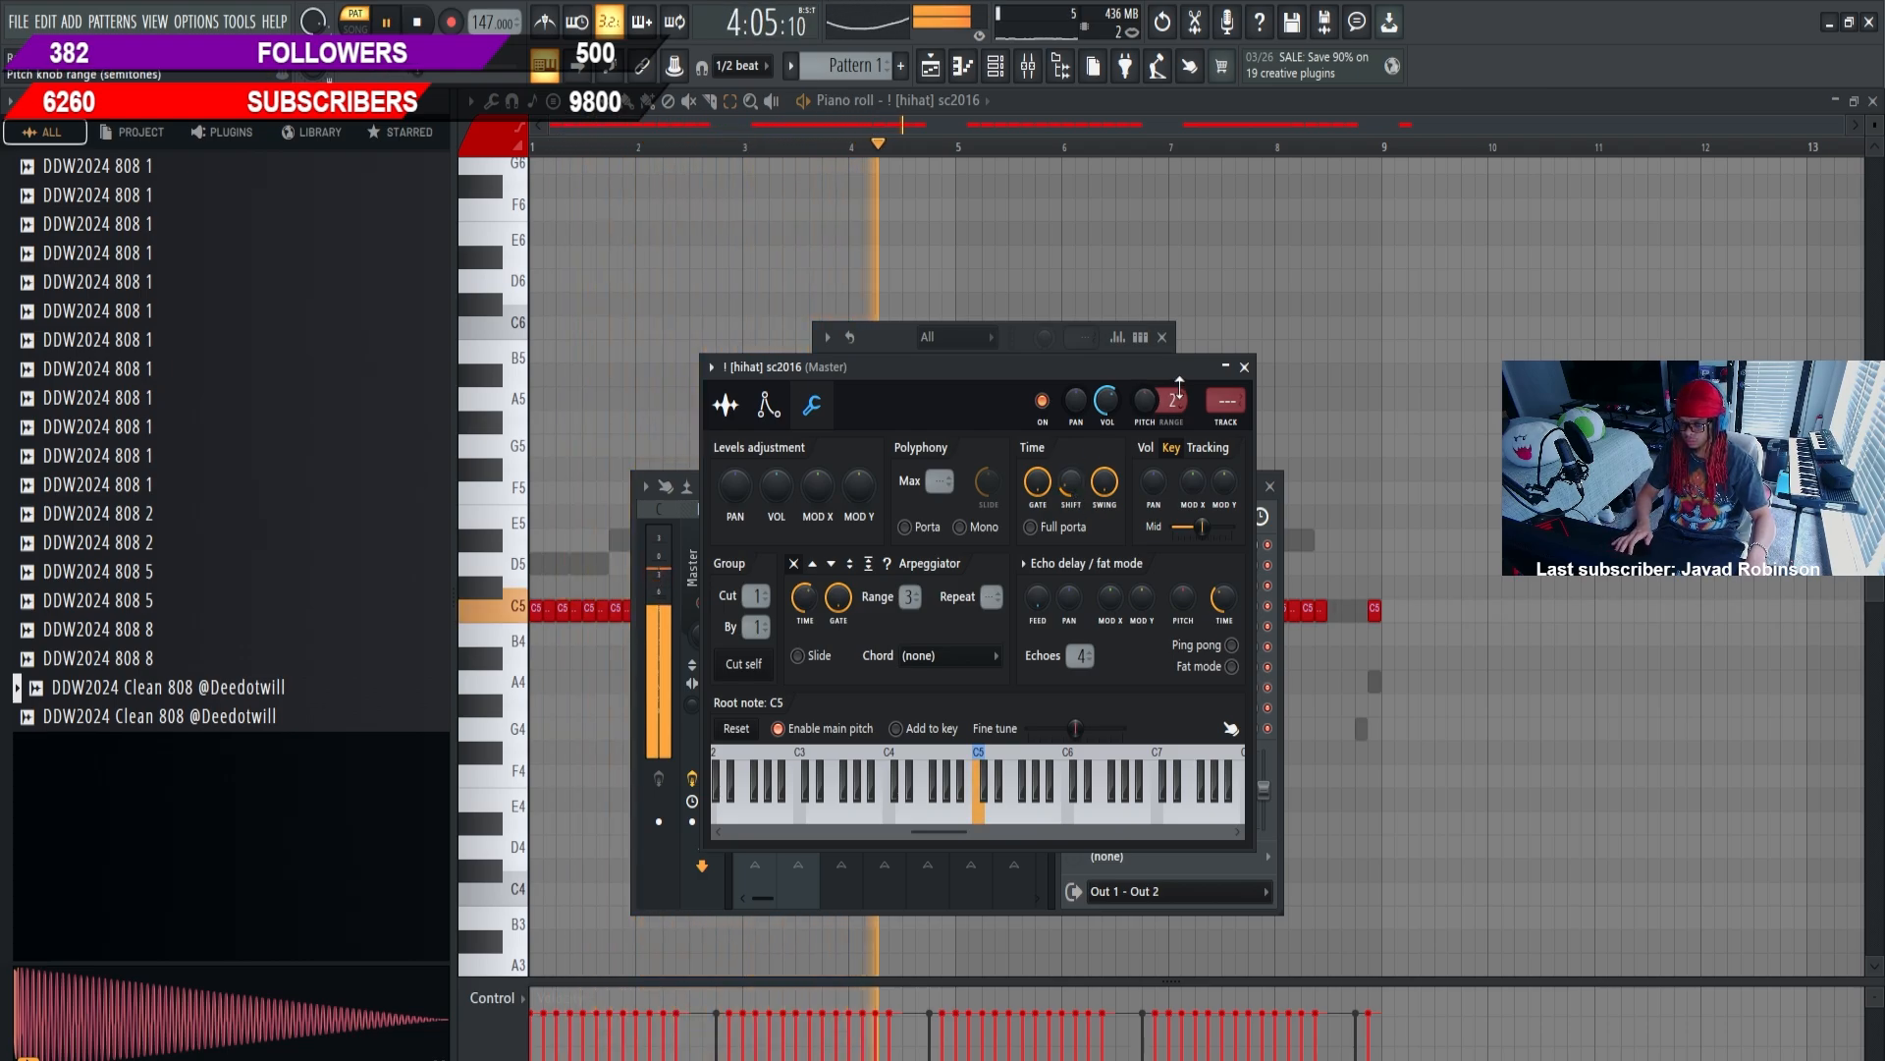
{"action": "left_click", "coordinate": [1244, 367]}
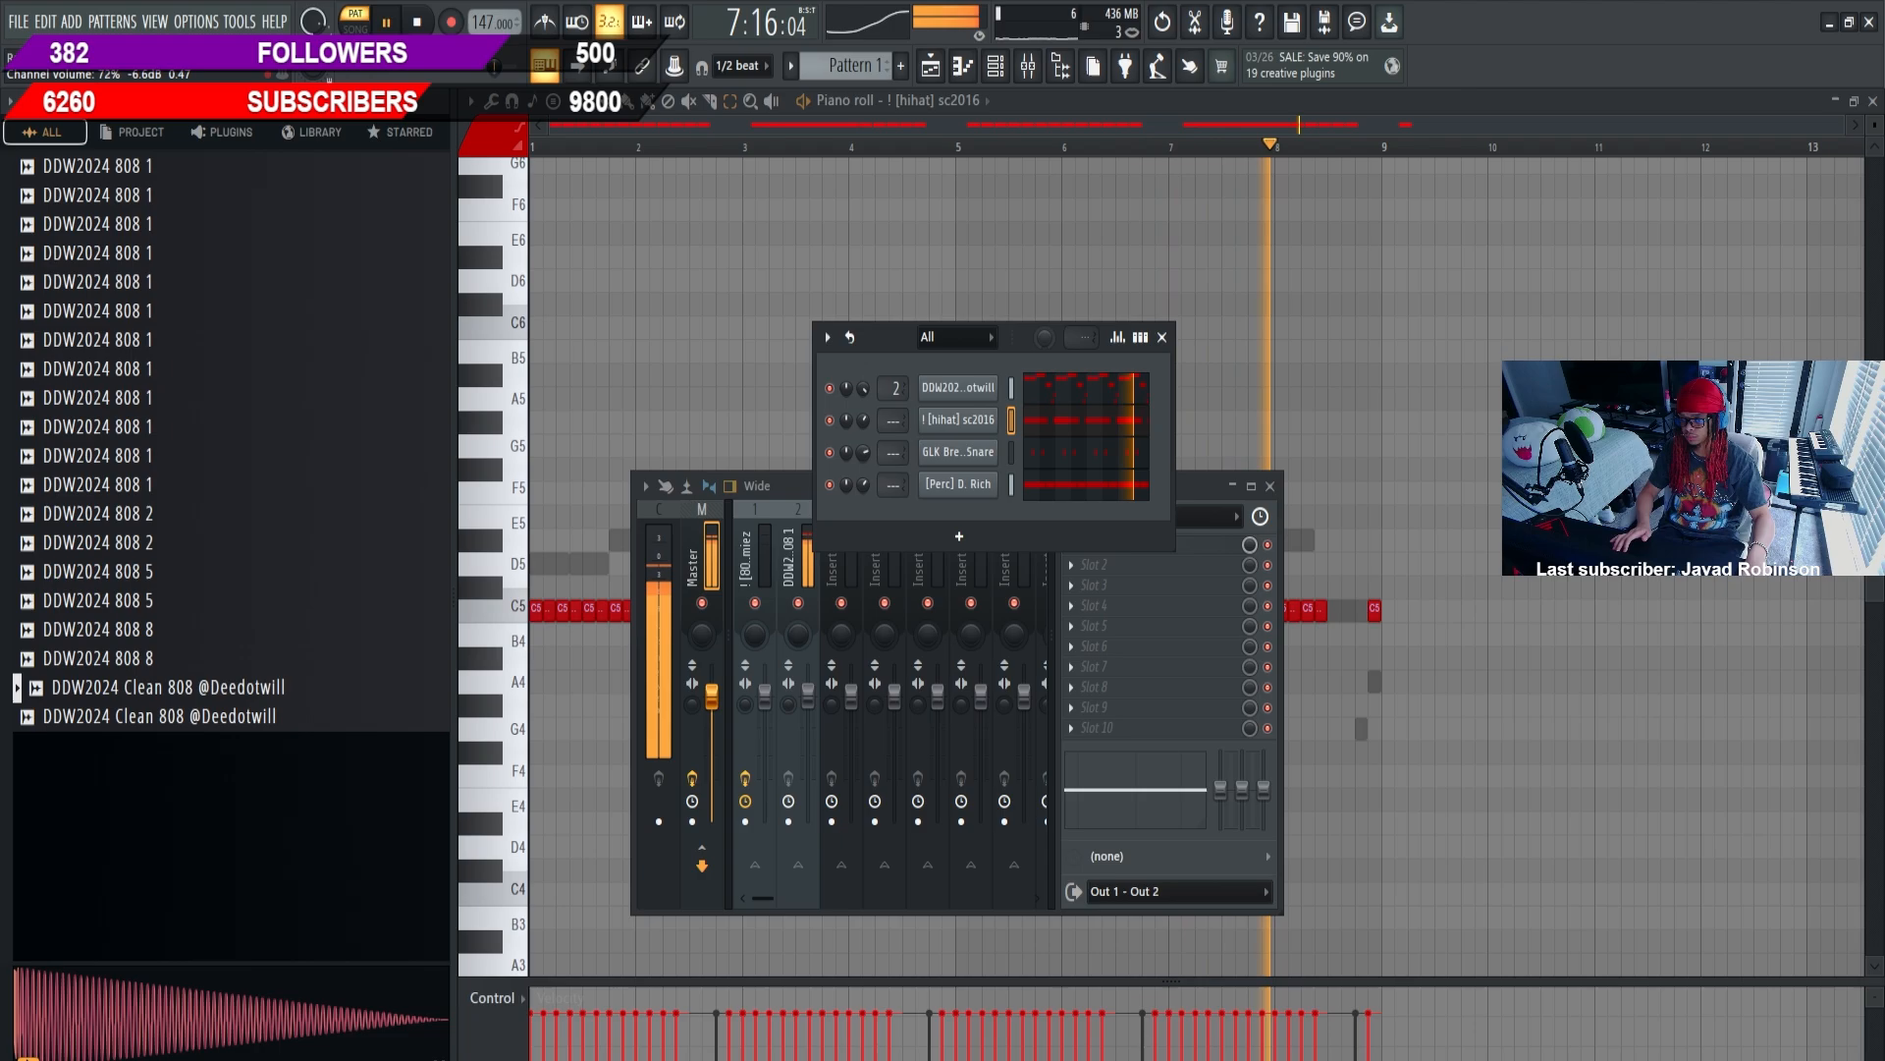
Route the GLK Breda PG Snare channel to mixer track 3 and boost its EQ around 198 Hz while auditioning
{"action": "left_click", "coordinate": [1010, 452]}
{"action": "key", "text": "ctrl+l"}
{"action": "key", "text": "space"}
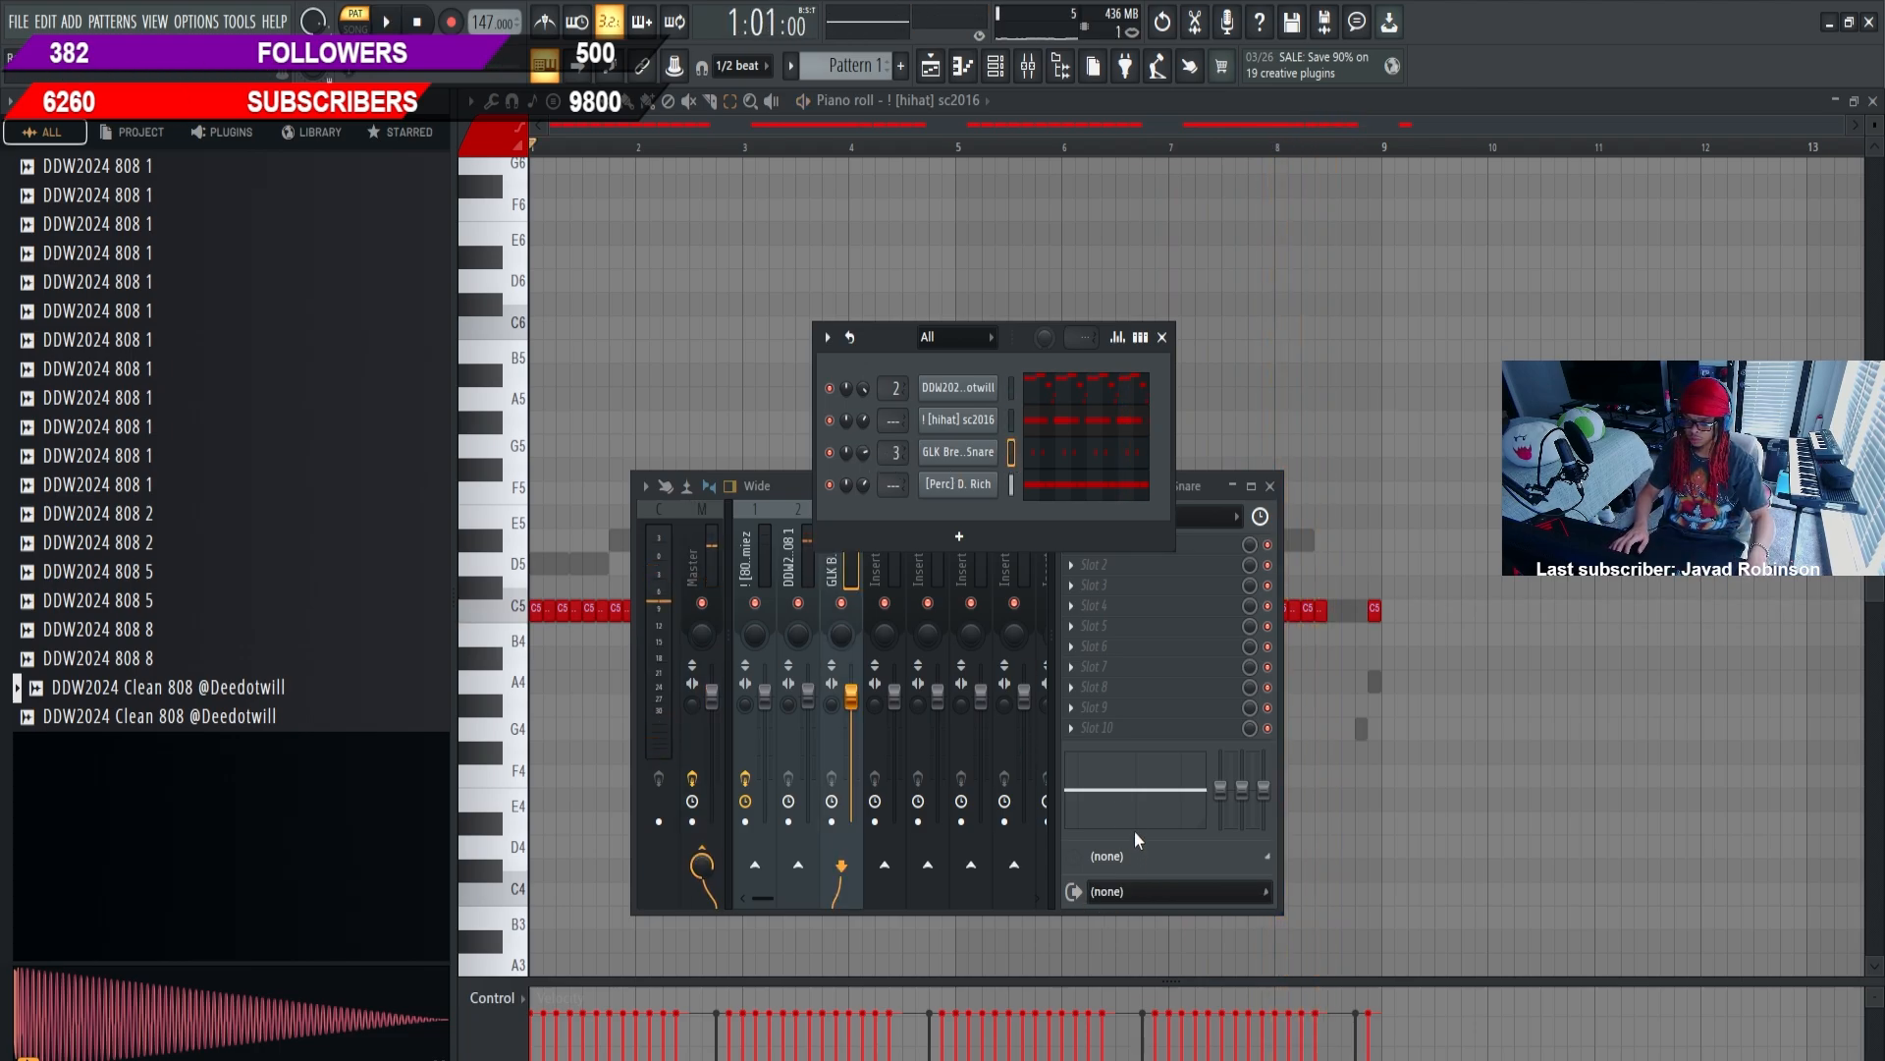
{"action": "left_click_drag", "start_coordinate": [1135, 791], "coordinate": [1097, 780]}
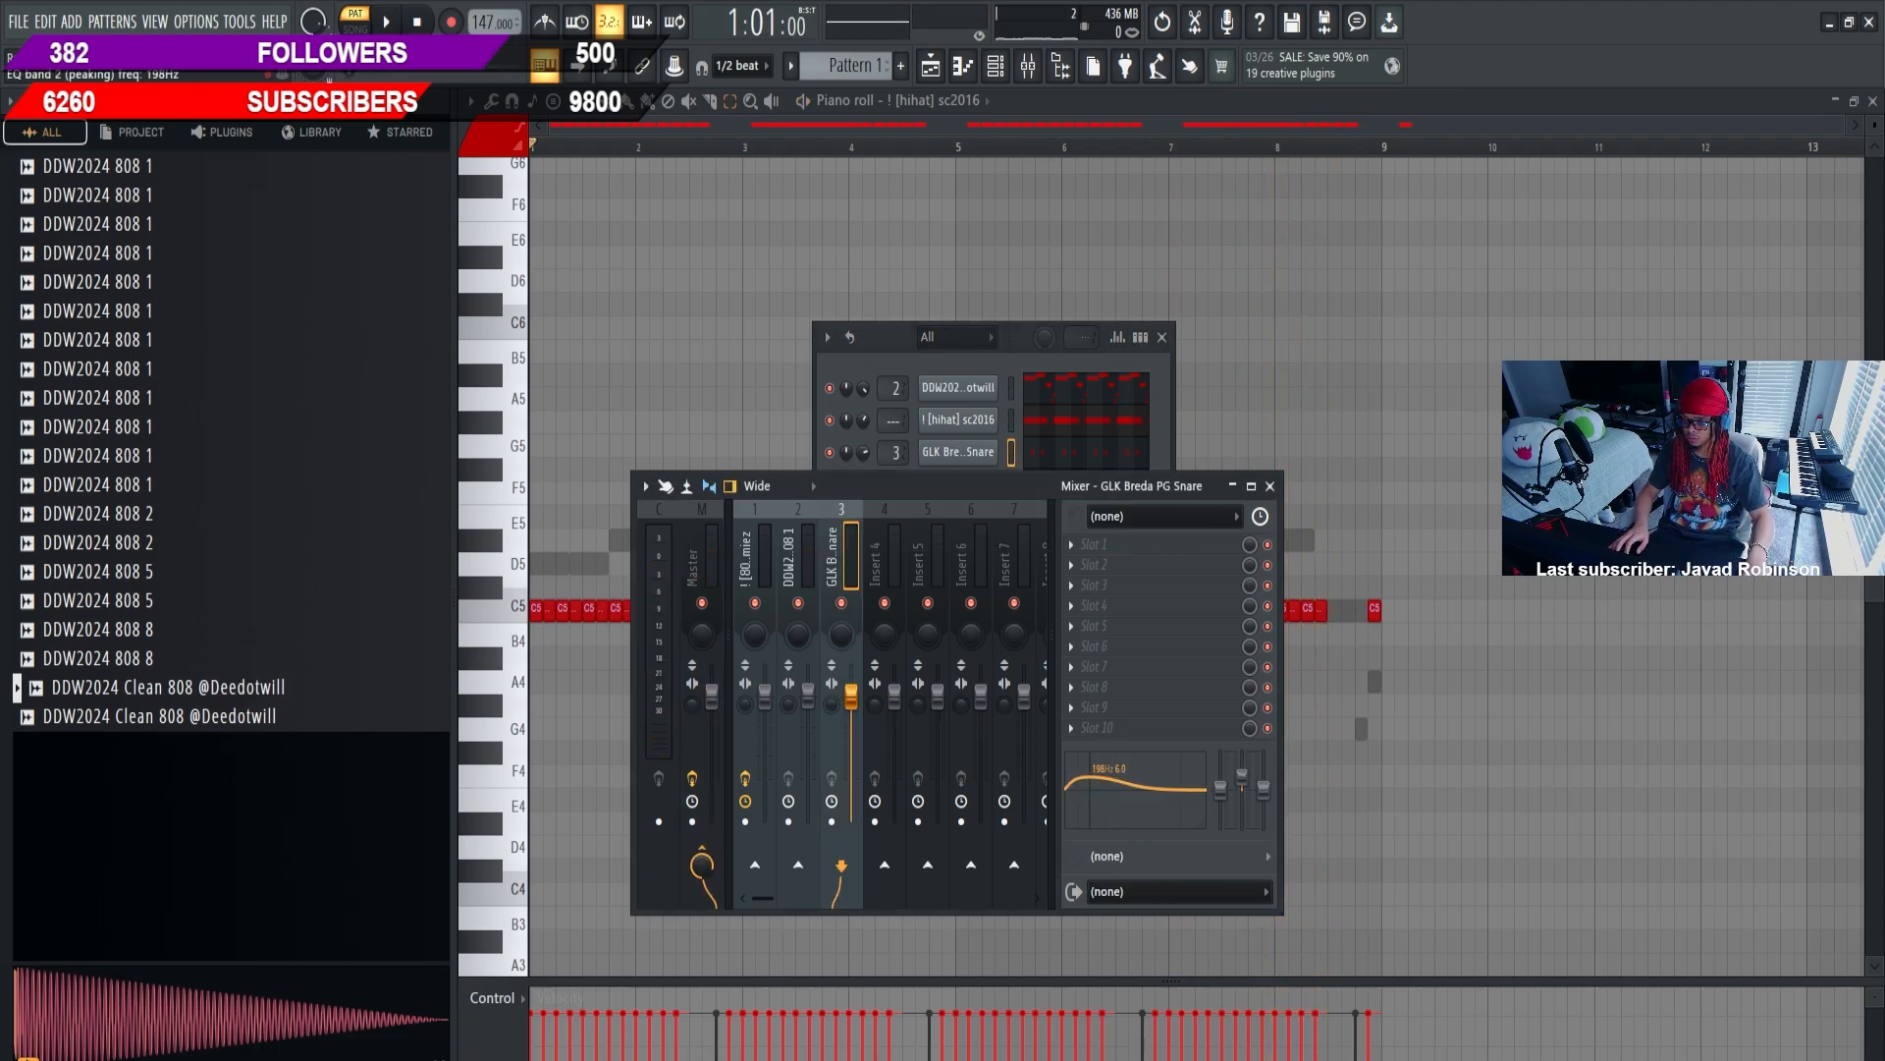
{"action": "key", "text": "space"}
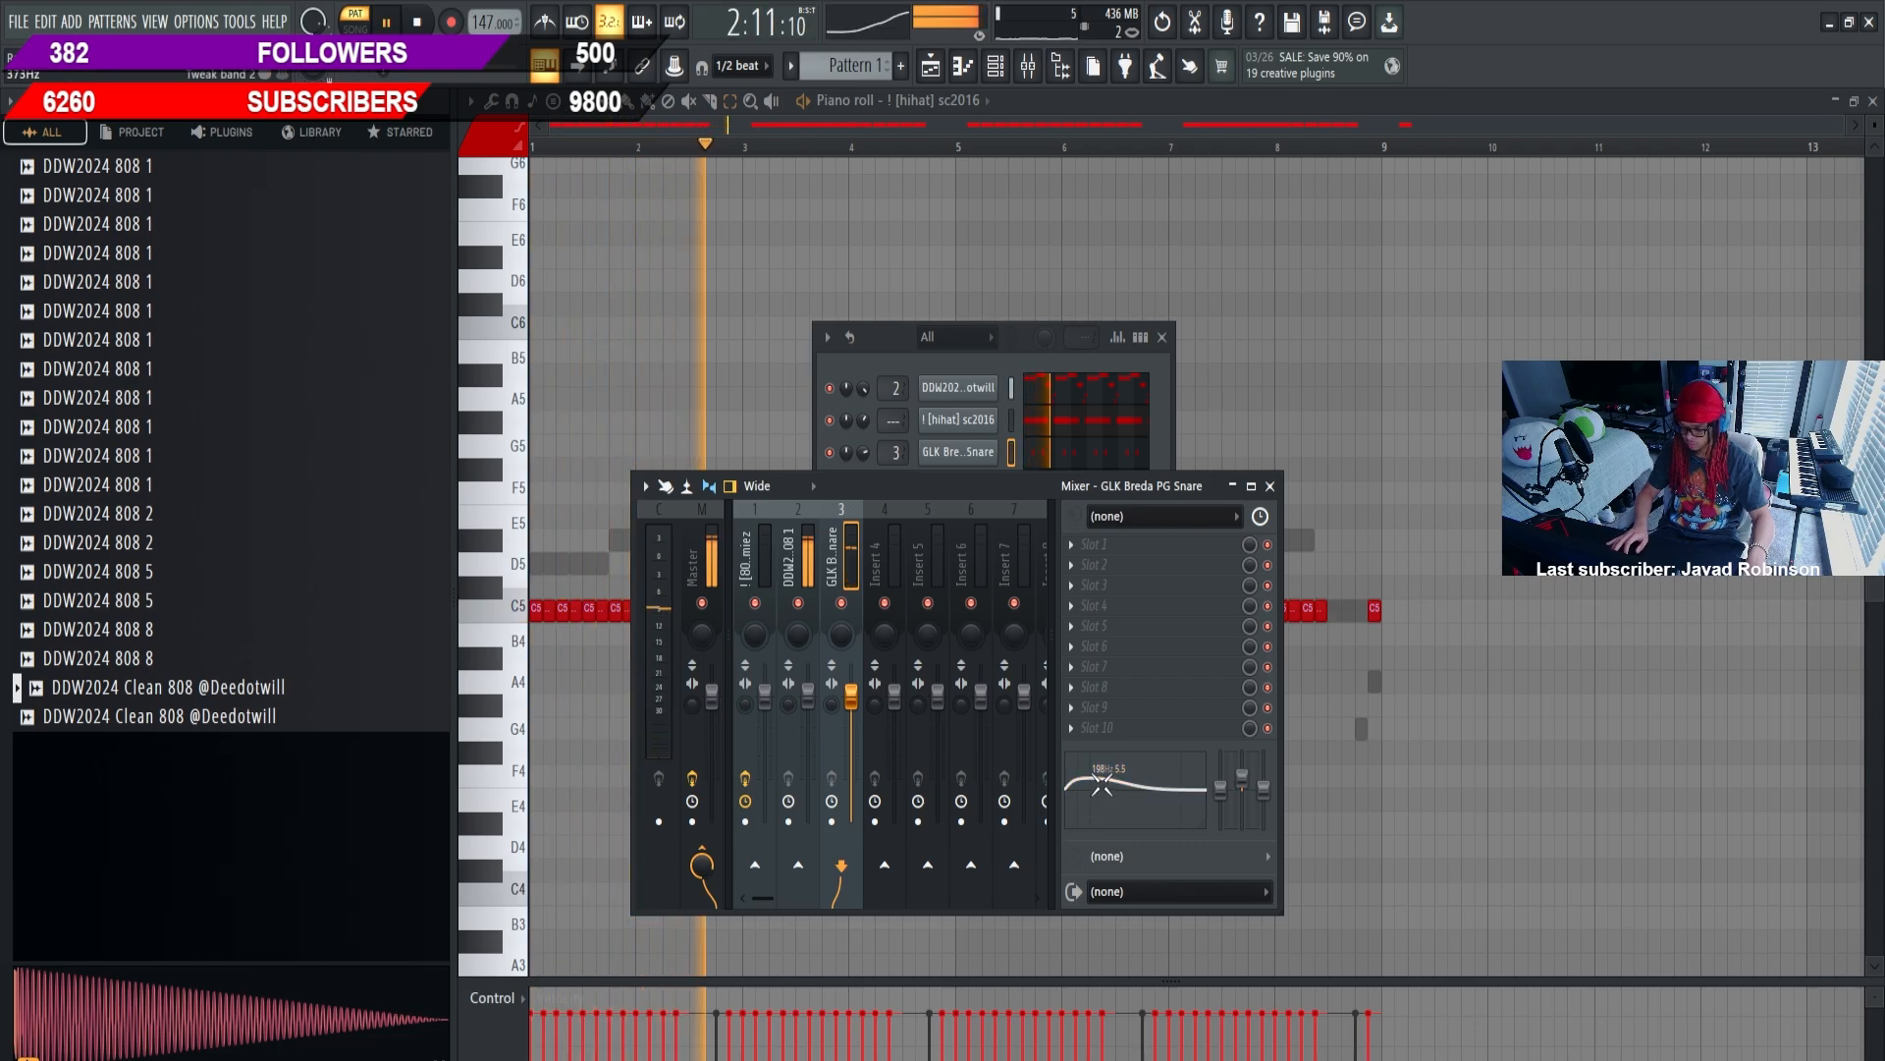
{"action": "left_click_drag", "start_coordinate": [1102, 784], "coordinate": [1102, 784]}
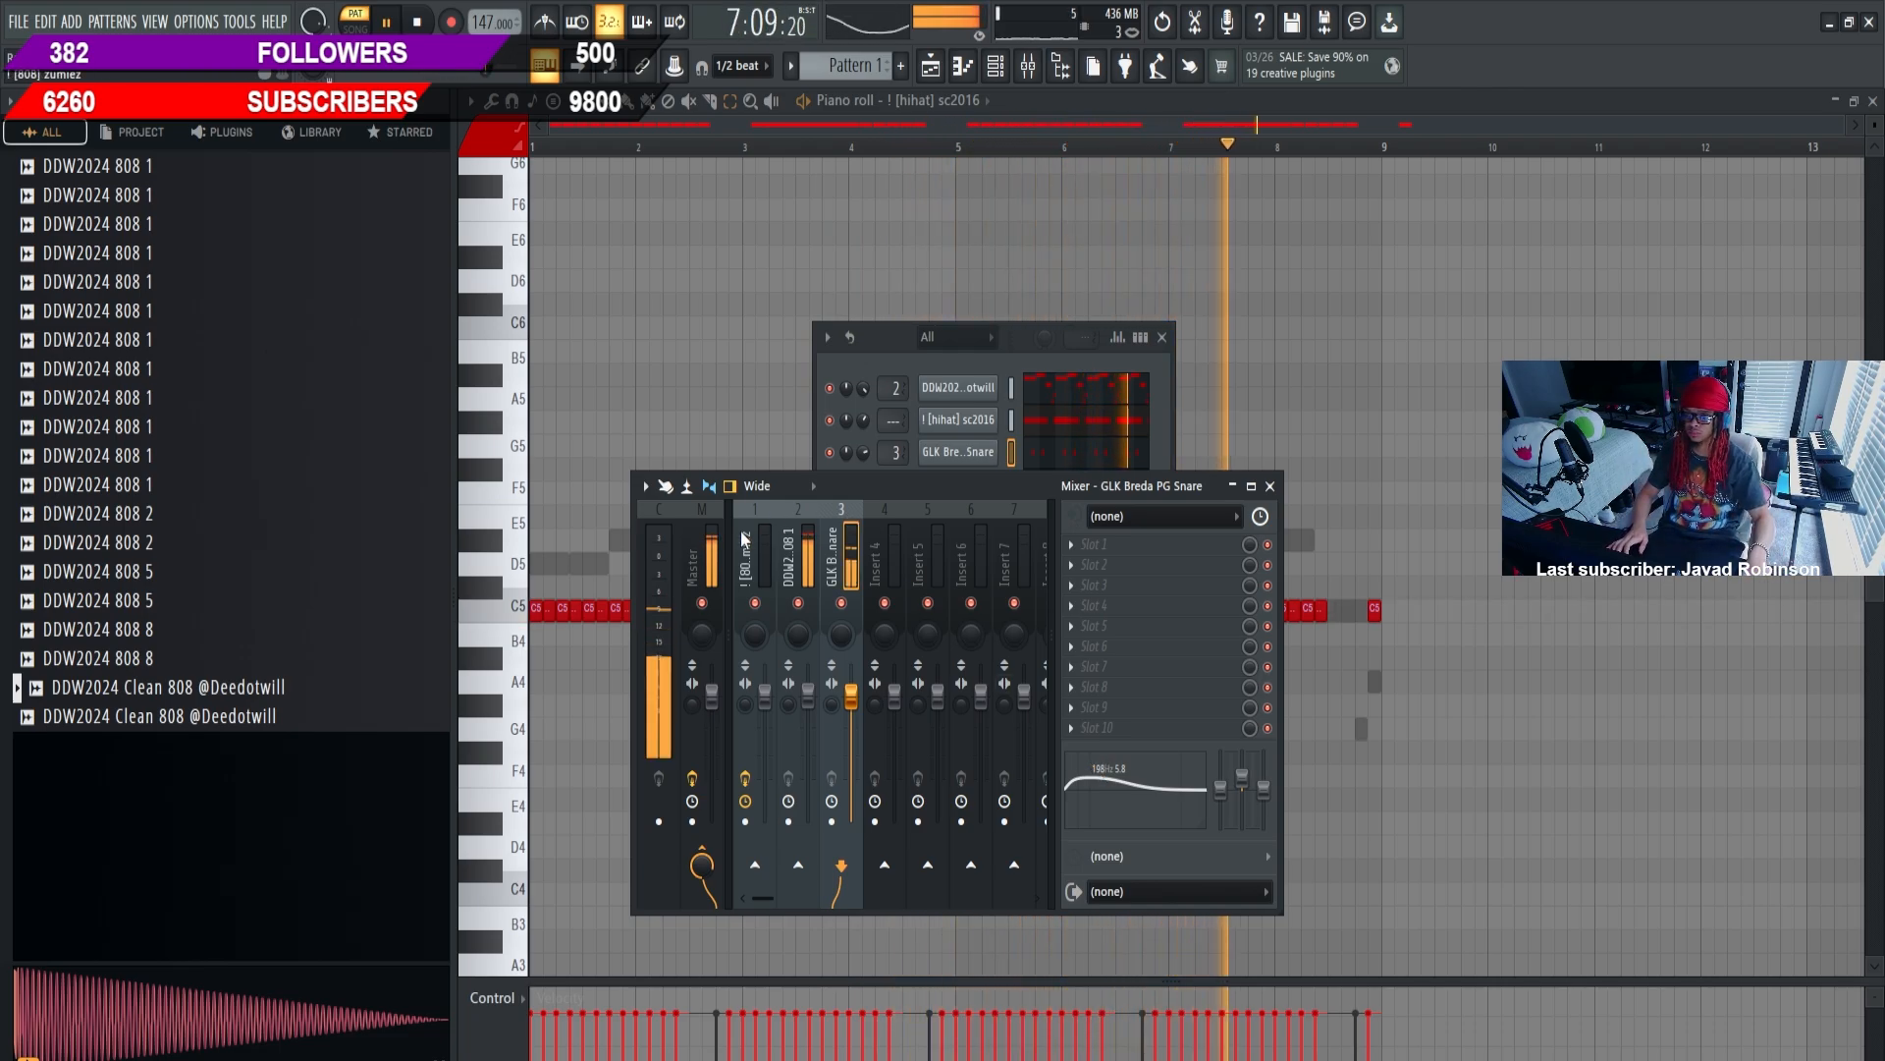
Open the Fruity soft clipper on the Master mixer track and stop playback
{"action": "left_click", "coordinate": [701, 556]}
{"action": "left_click", "coordinate": [1117, 546]}
{"action": "left_click", "coordinate": [1116, 546]}
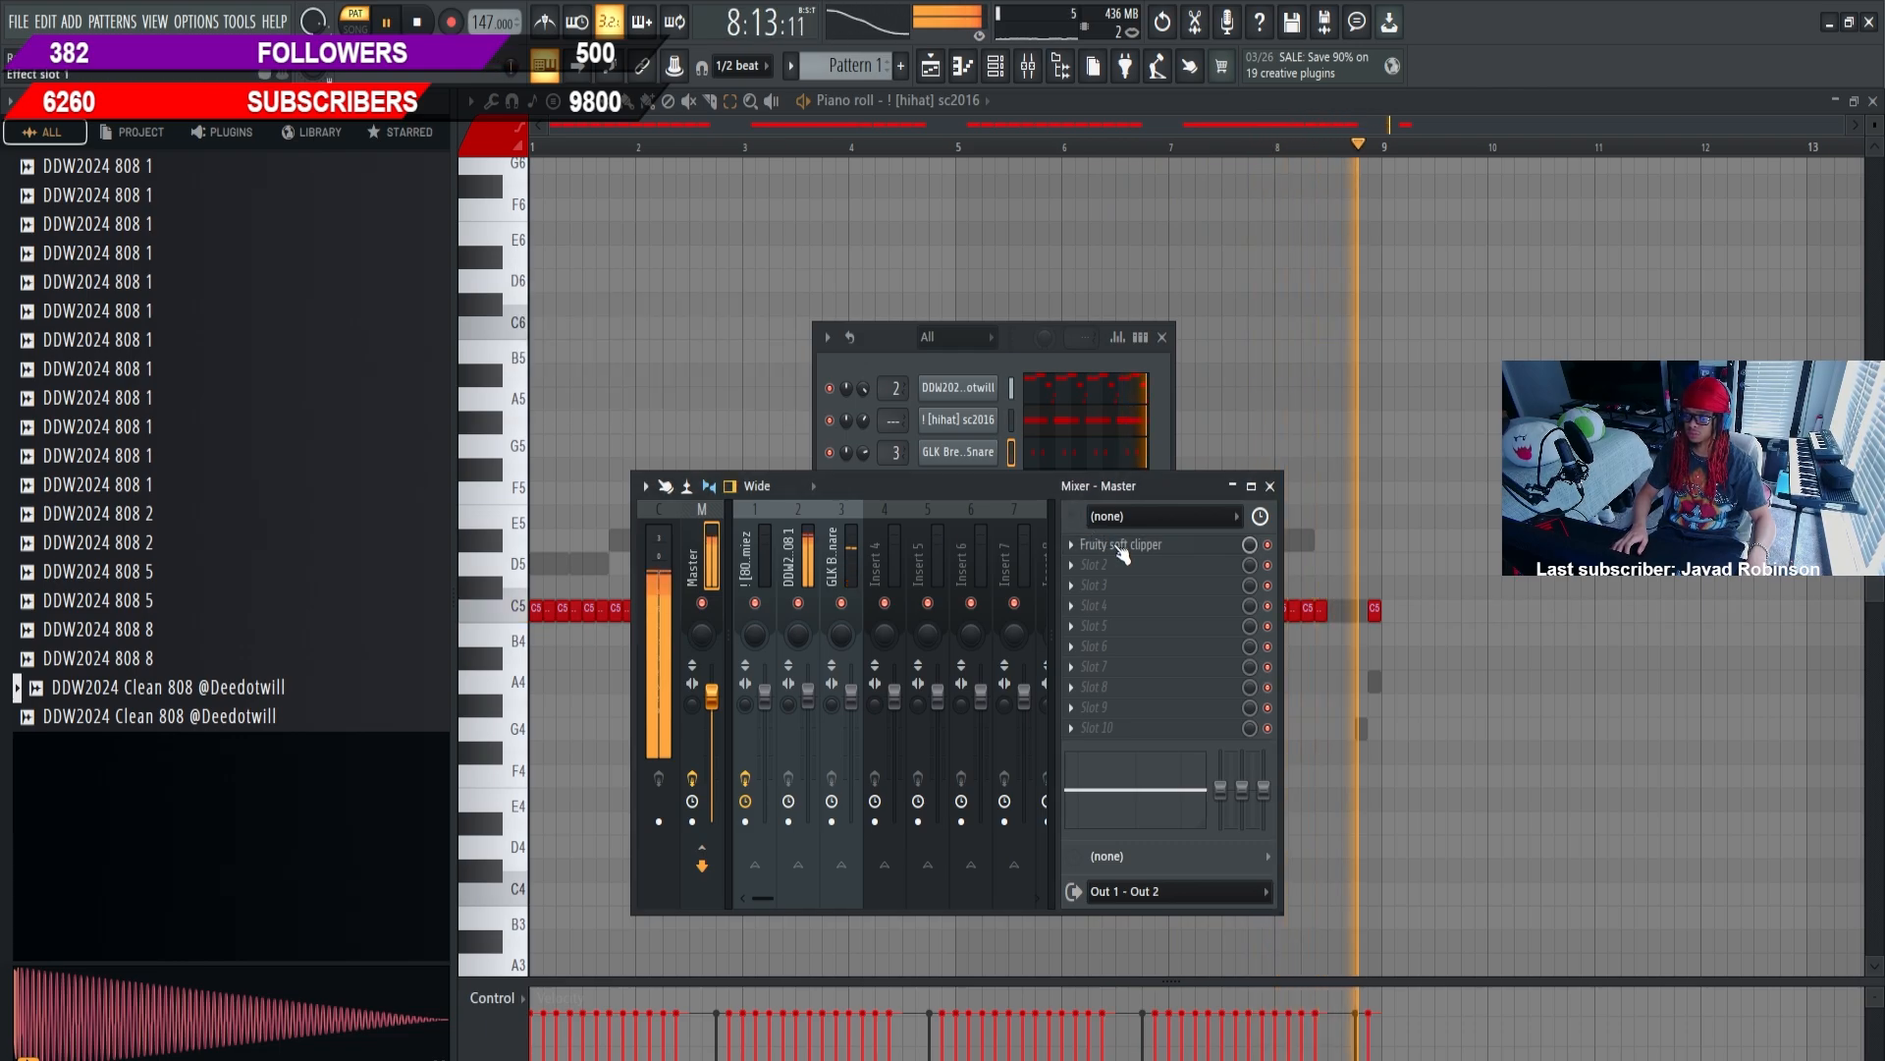
{"action": "left_click", "coordinate": [1117, 546]}
{"action": "key", "text": "space"}
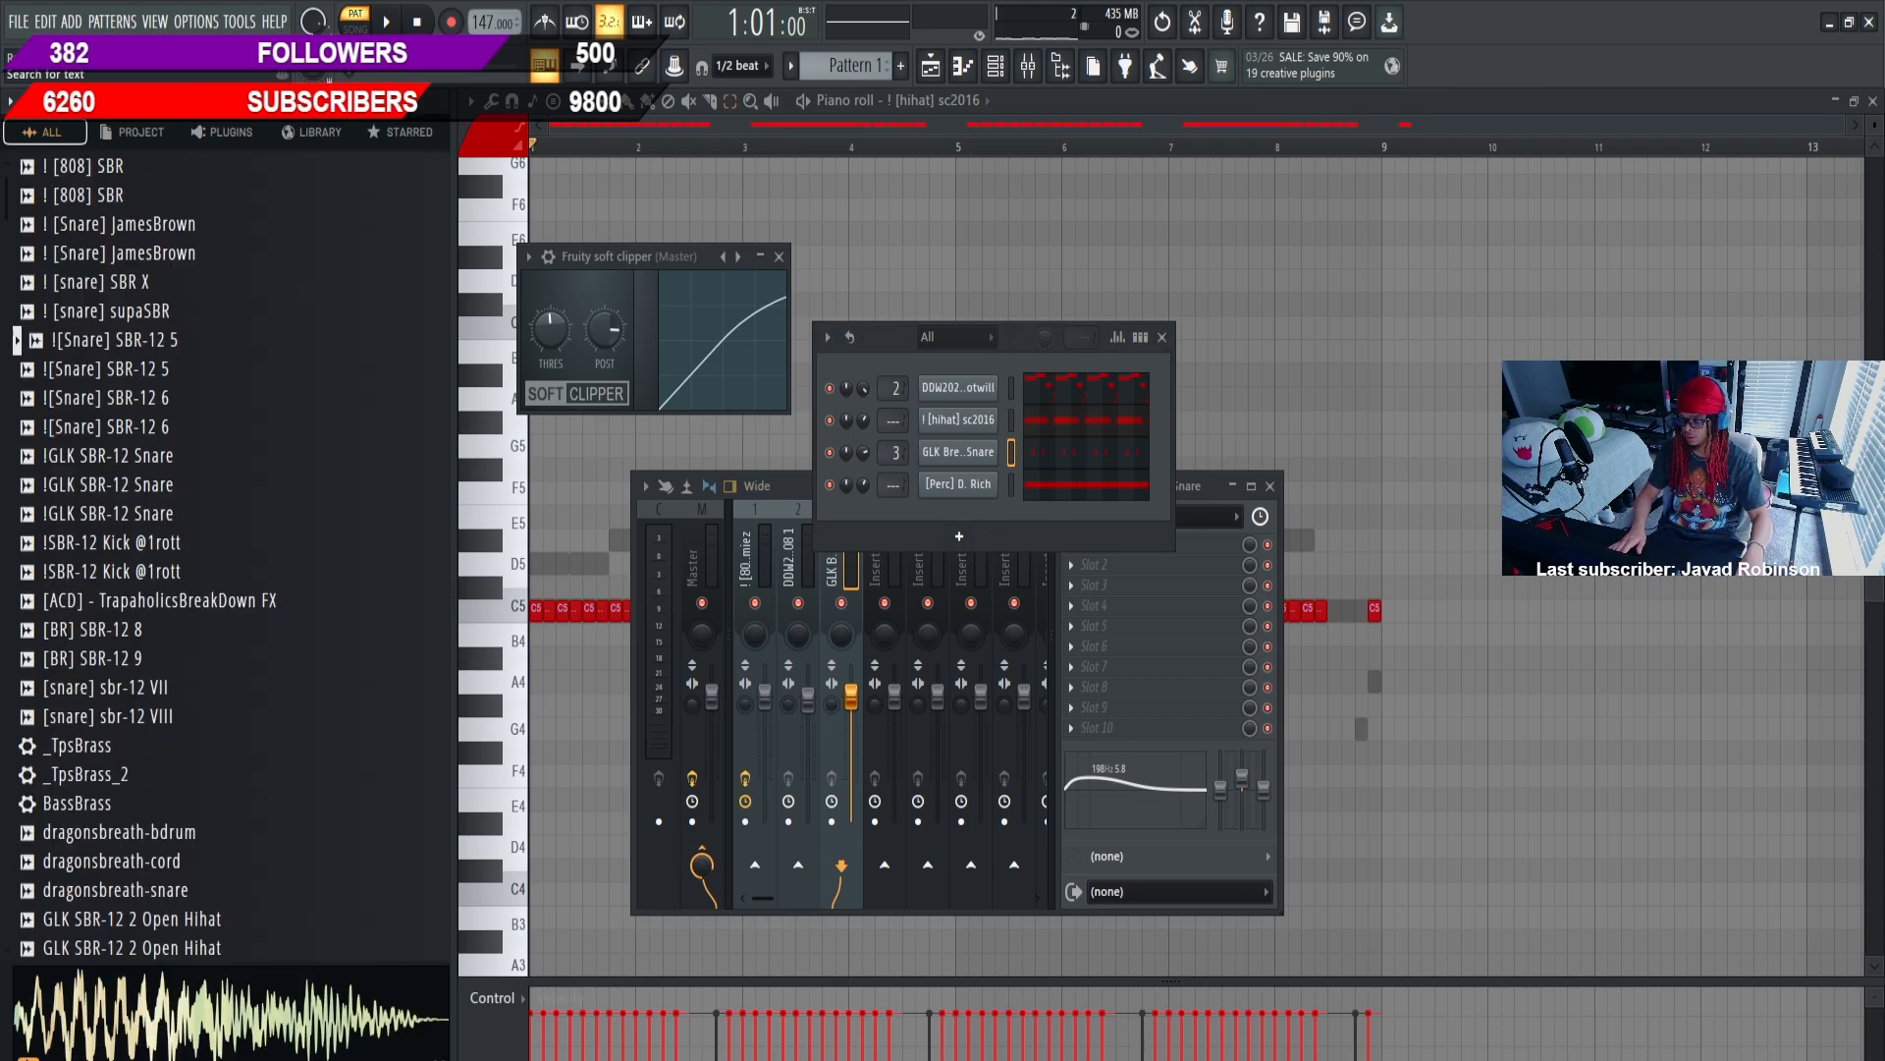
Add the GLK SBR-12 2 Snare sample as a new channel, open its piano roll and start playback
{"action": "scroll", "coordinate": [196, 687], "scroll_direction": "down", "scroll_amount": 10}
{"action": "left_click_drag", "start_coordinate": [193, 321], "coordinate": [1019, 542]}
{"action": "key", "text": "F7"}
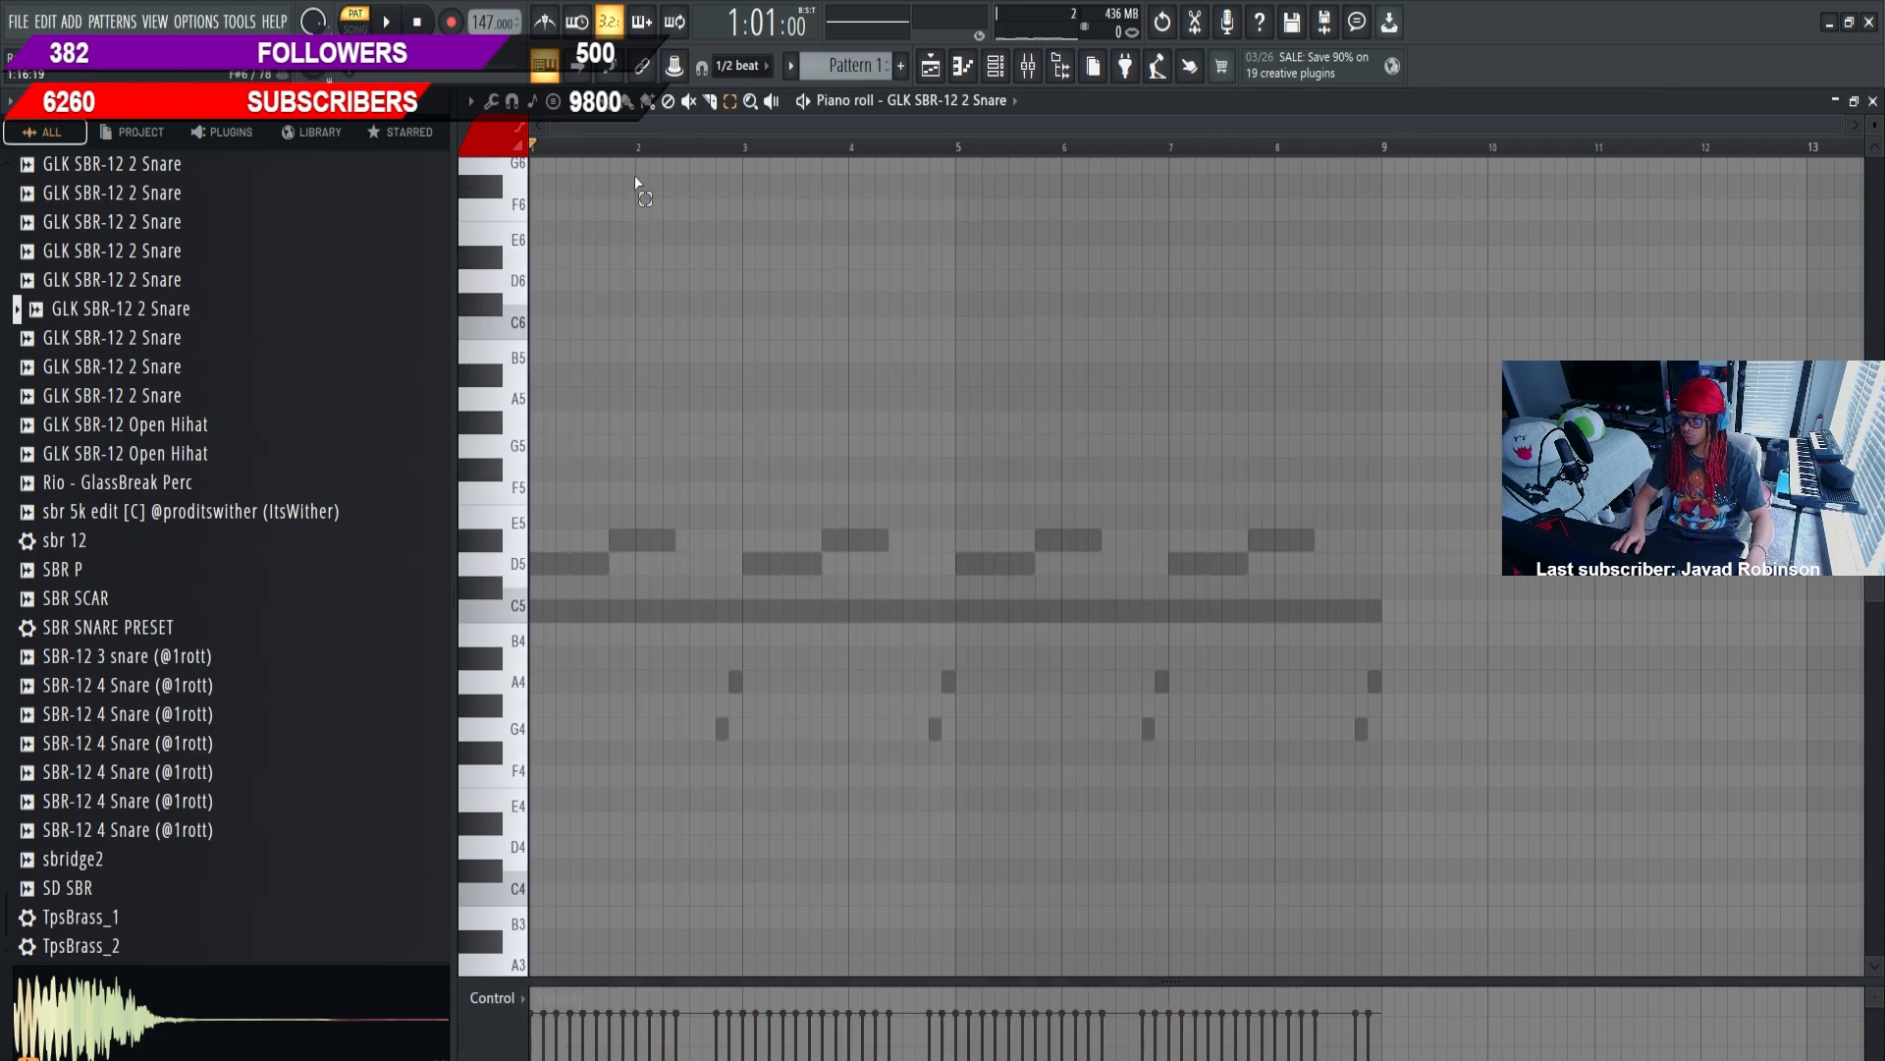
{"action": "key", "text": "space"}
{"action": "left_click", "coordinate": [640, 609]}
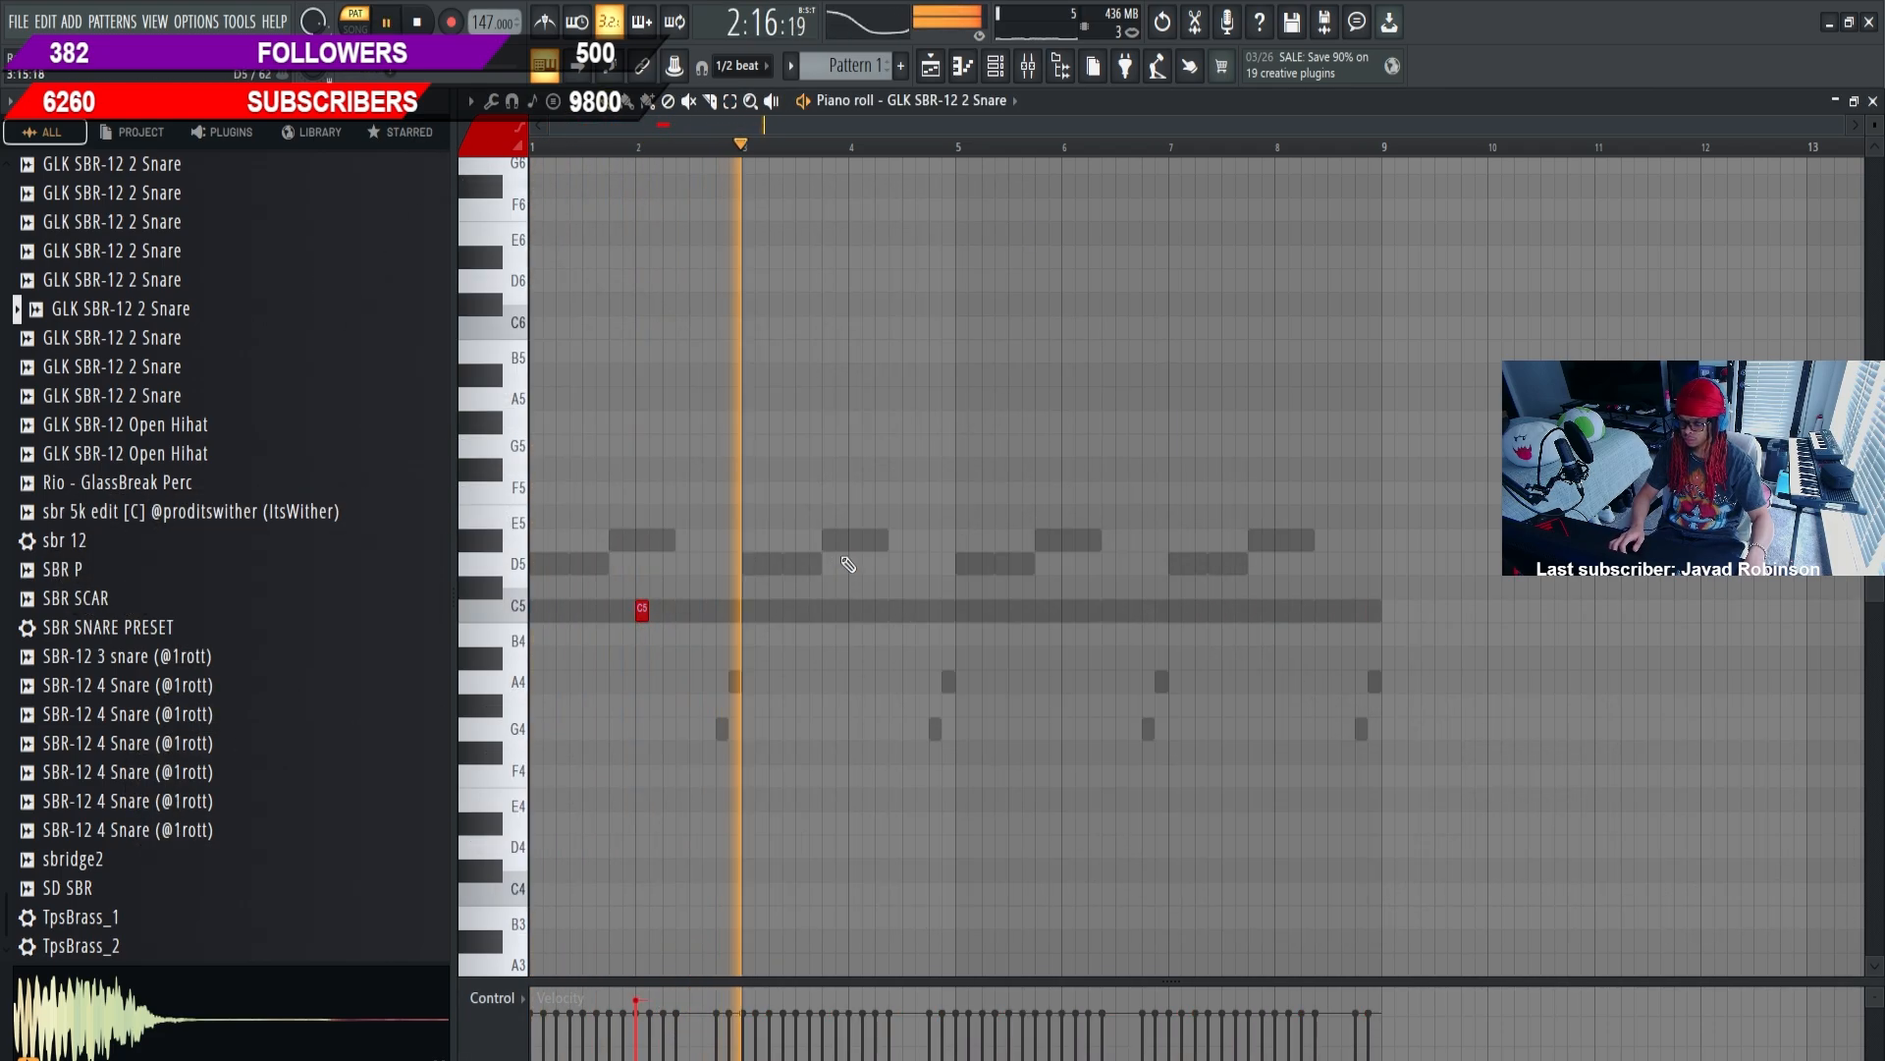
{"action": "left_click", "coordinate": [837, 608]}
{"action": "left_click_drag", "start_coordinate": [939, 611], "coordinate": [849, 613]}
{"action": "right_click", "coordinate": [641, 611]}
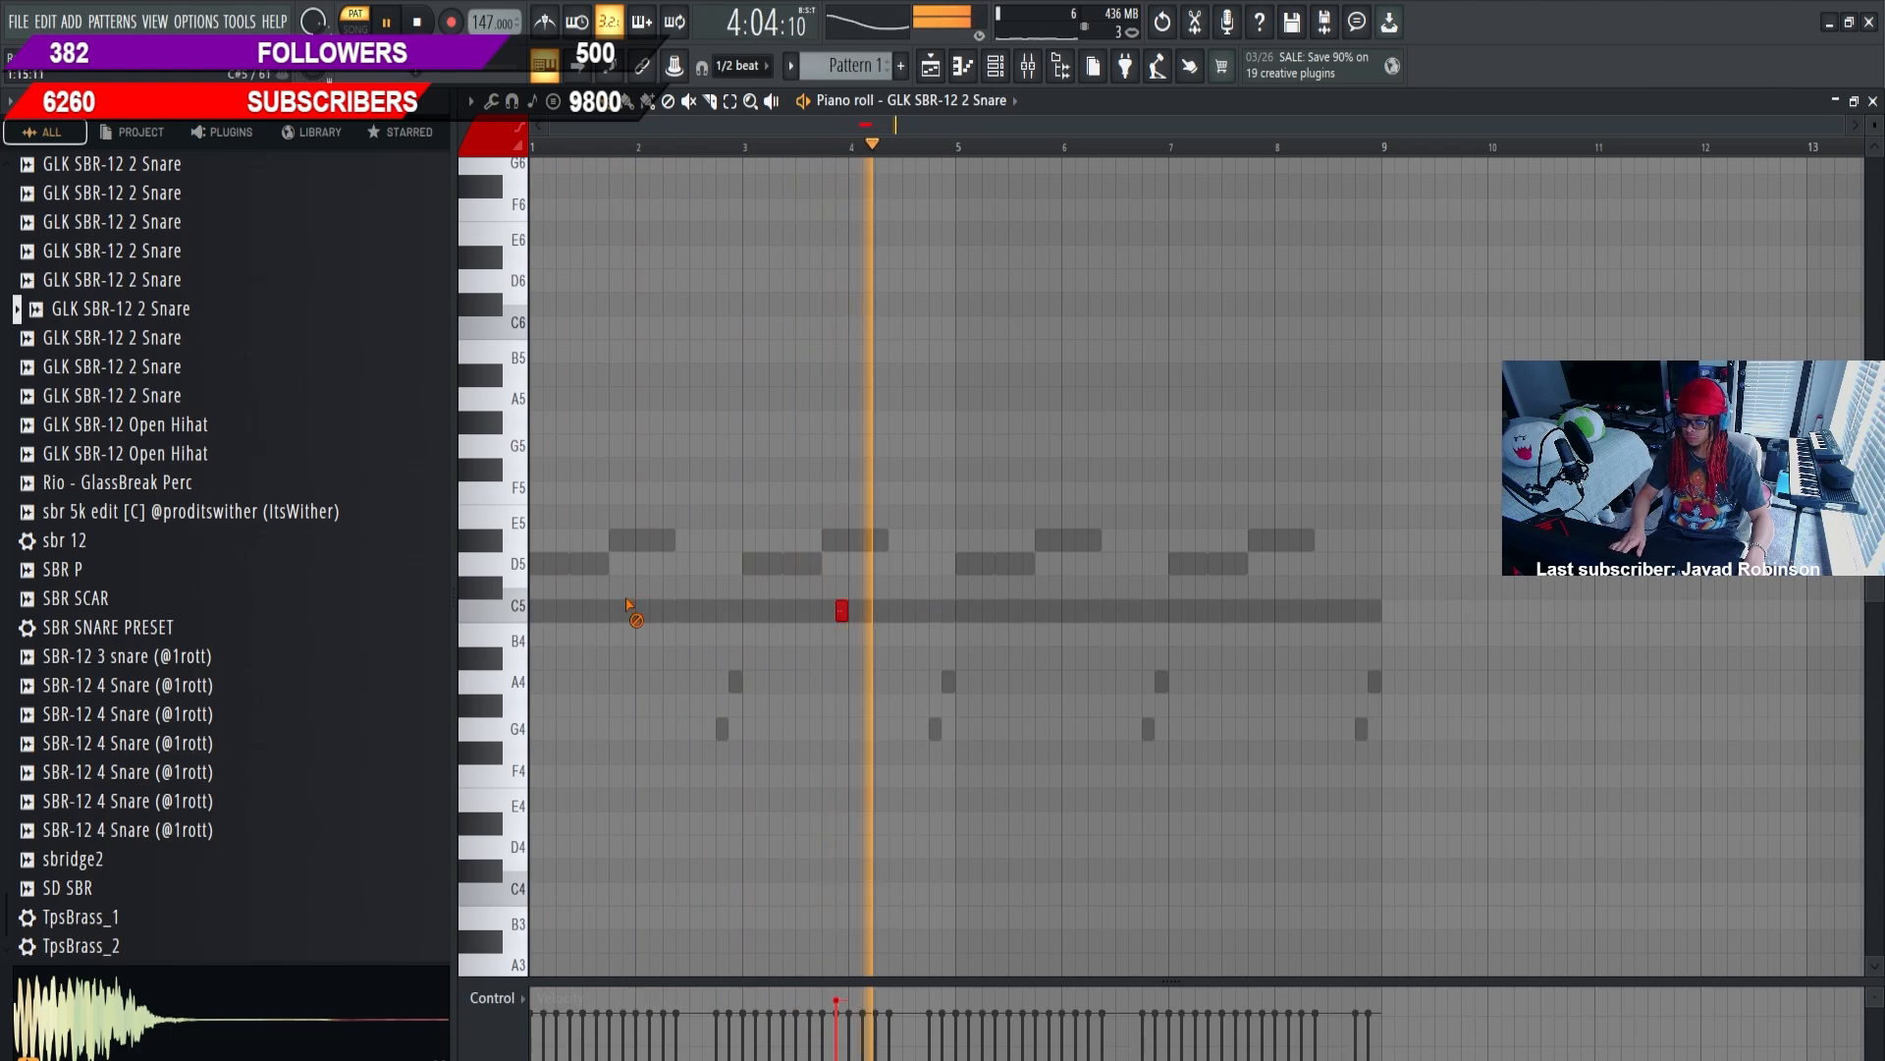
{"action": "right_click", "coordinate": [842, 611]}
Place a C5 GLK SBR-12 2 Snare note shortly after the start of bars 1, 3, 5 and 7
{"action": "left_click", "coordinate": [975, 609]}
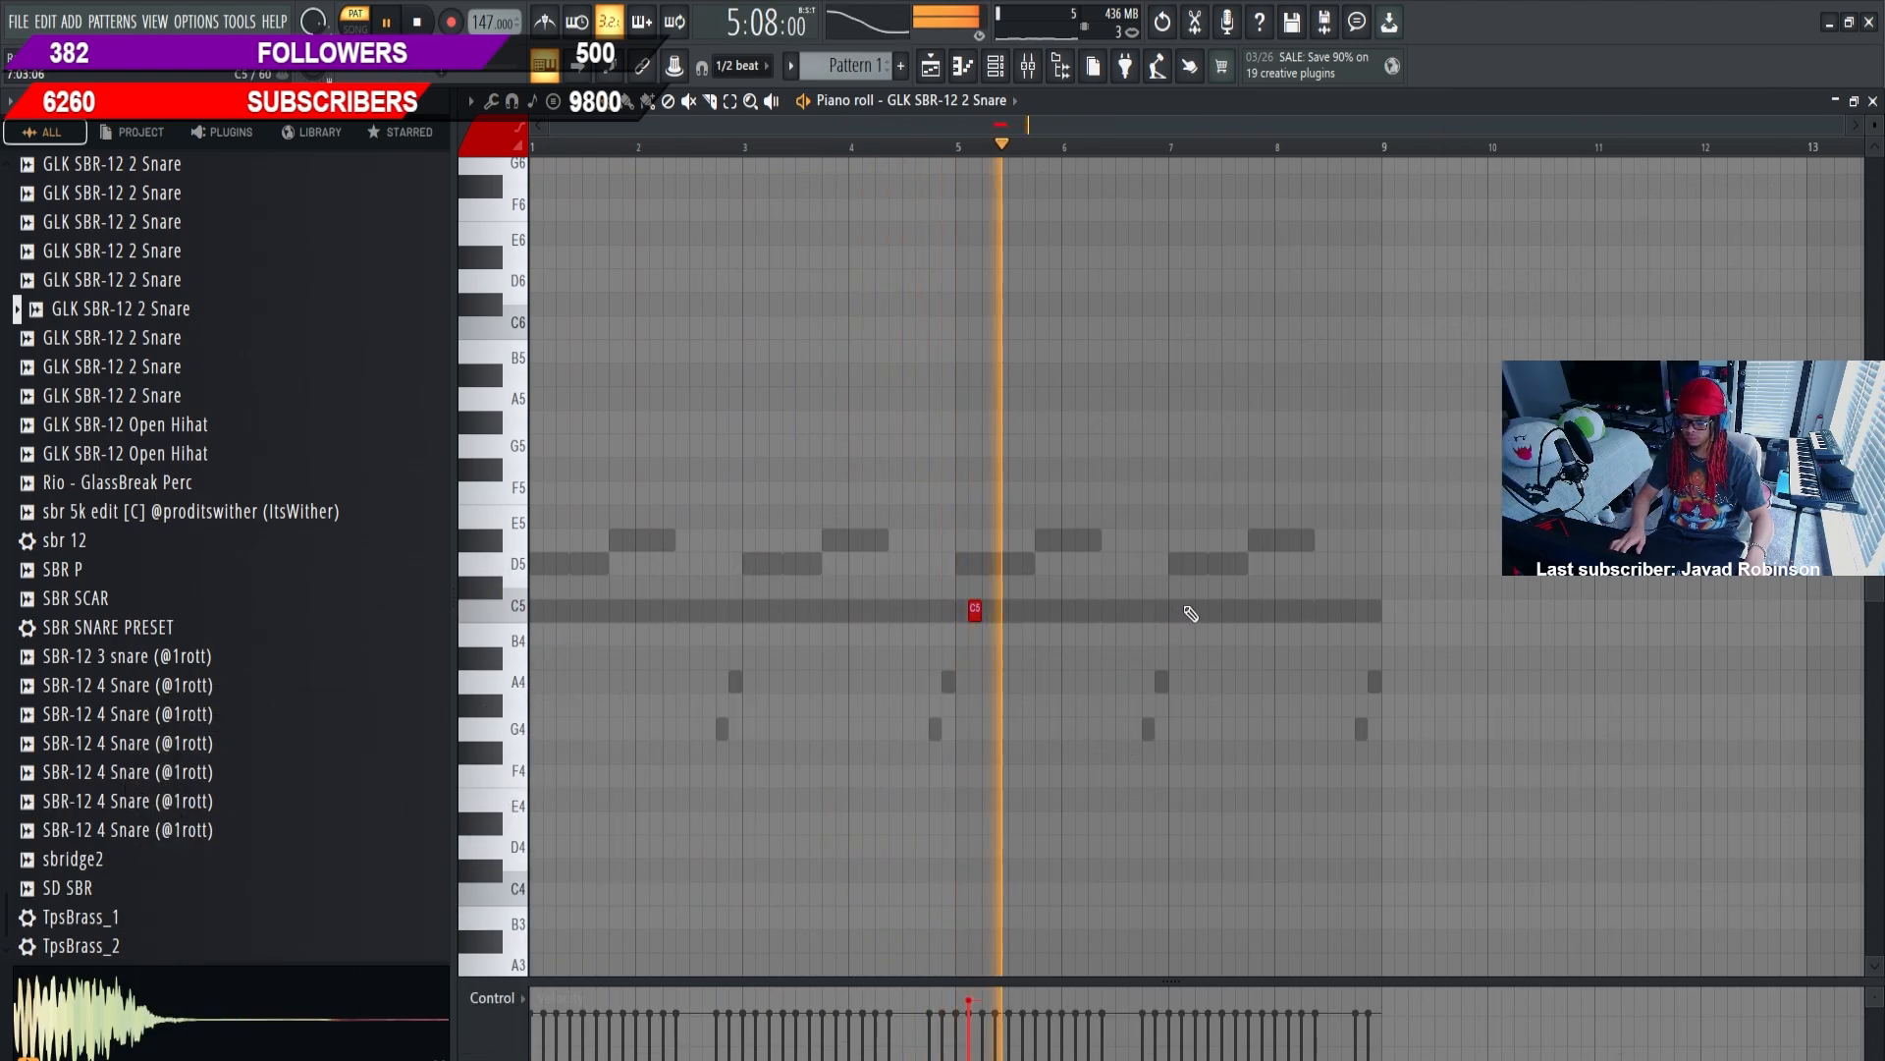
{"action": "left_click", "coordinate": [1189, 610]}
{"action": "left_click", "coordinate": [548, 610]}
{"action": "left_click", "coordinate": [762, 609]}
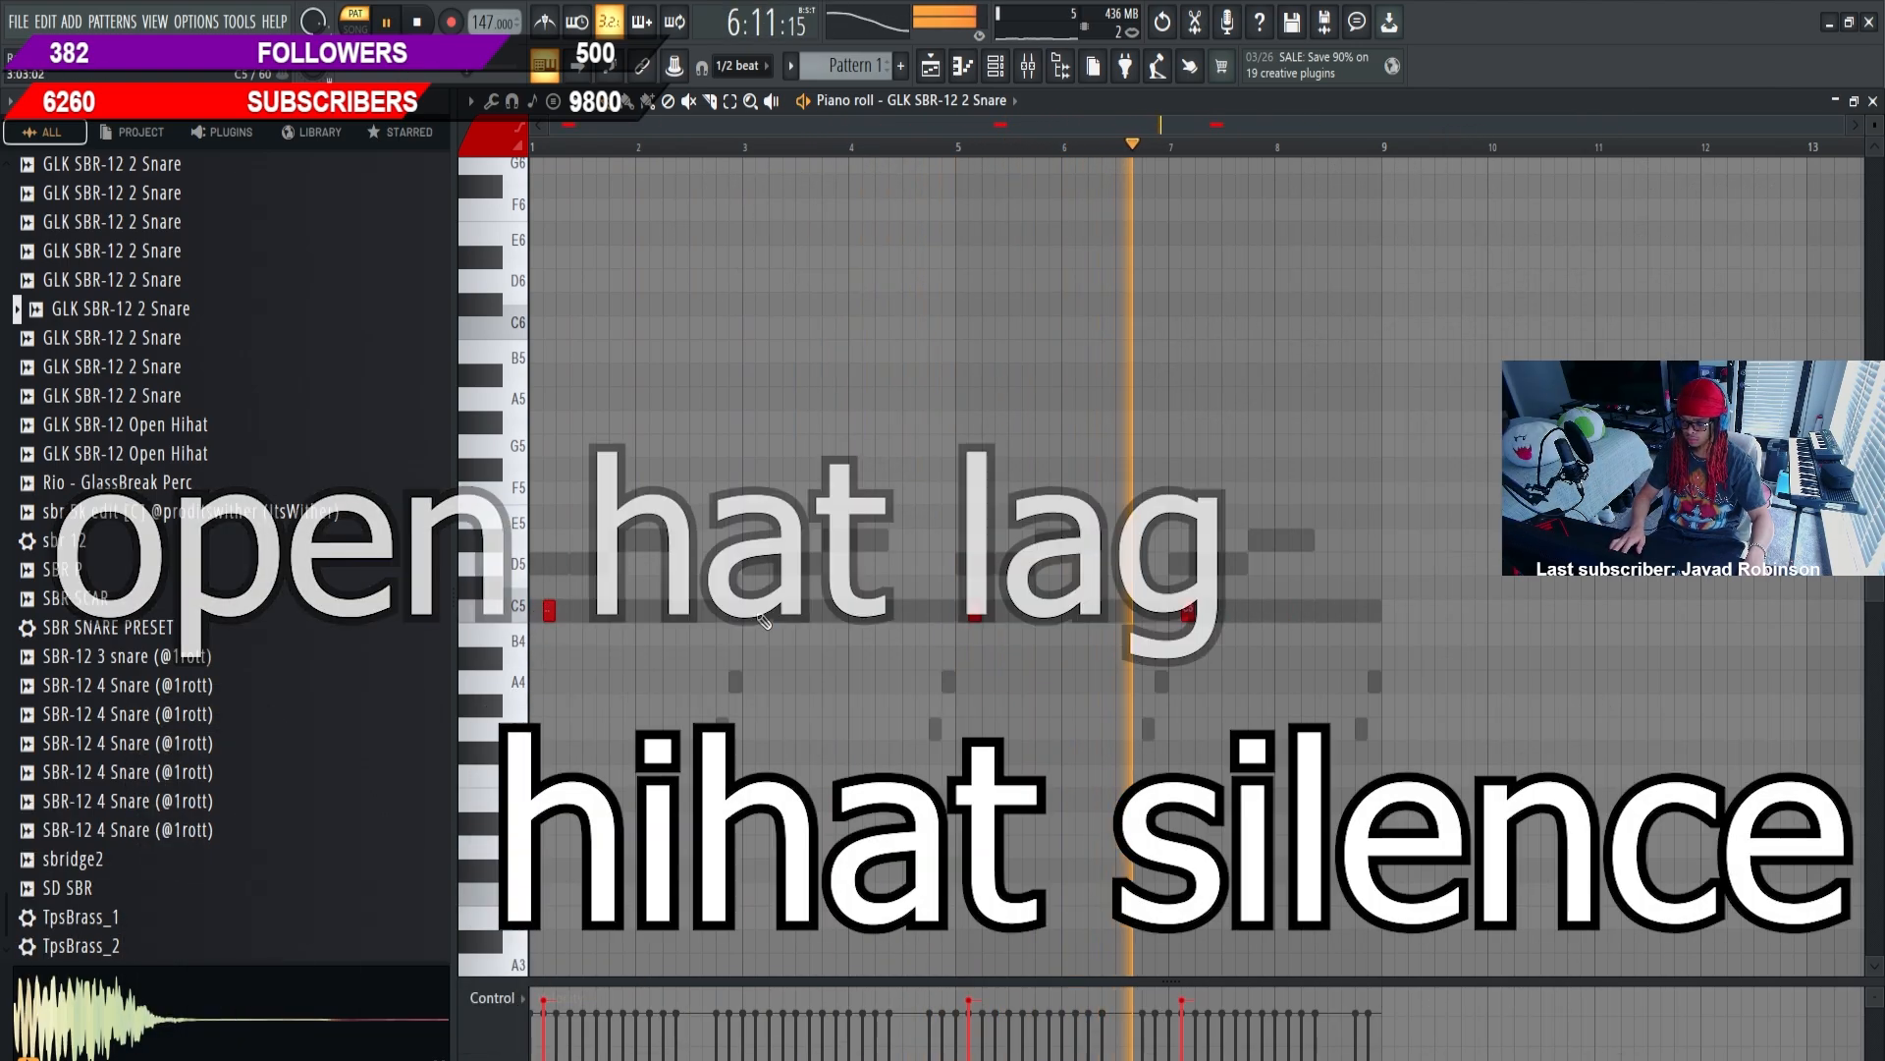
{"action": "key", "text": "F6"}
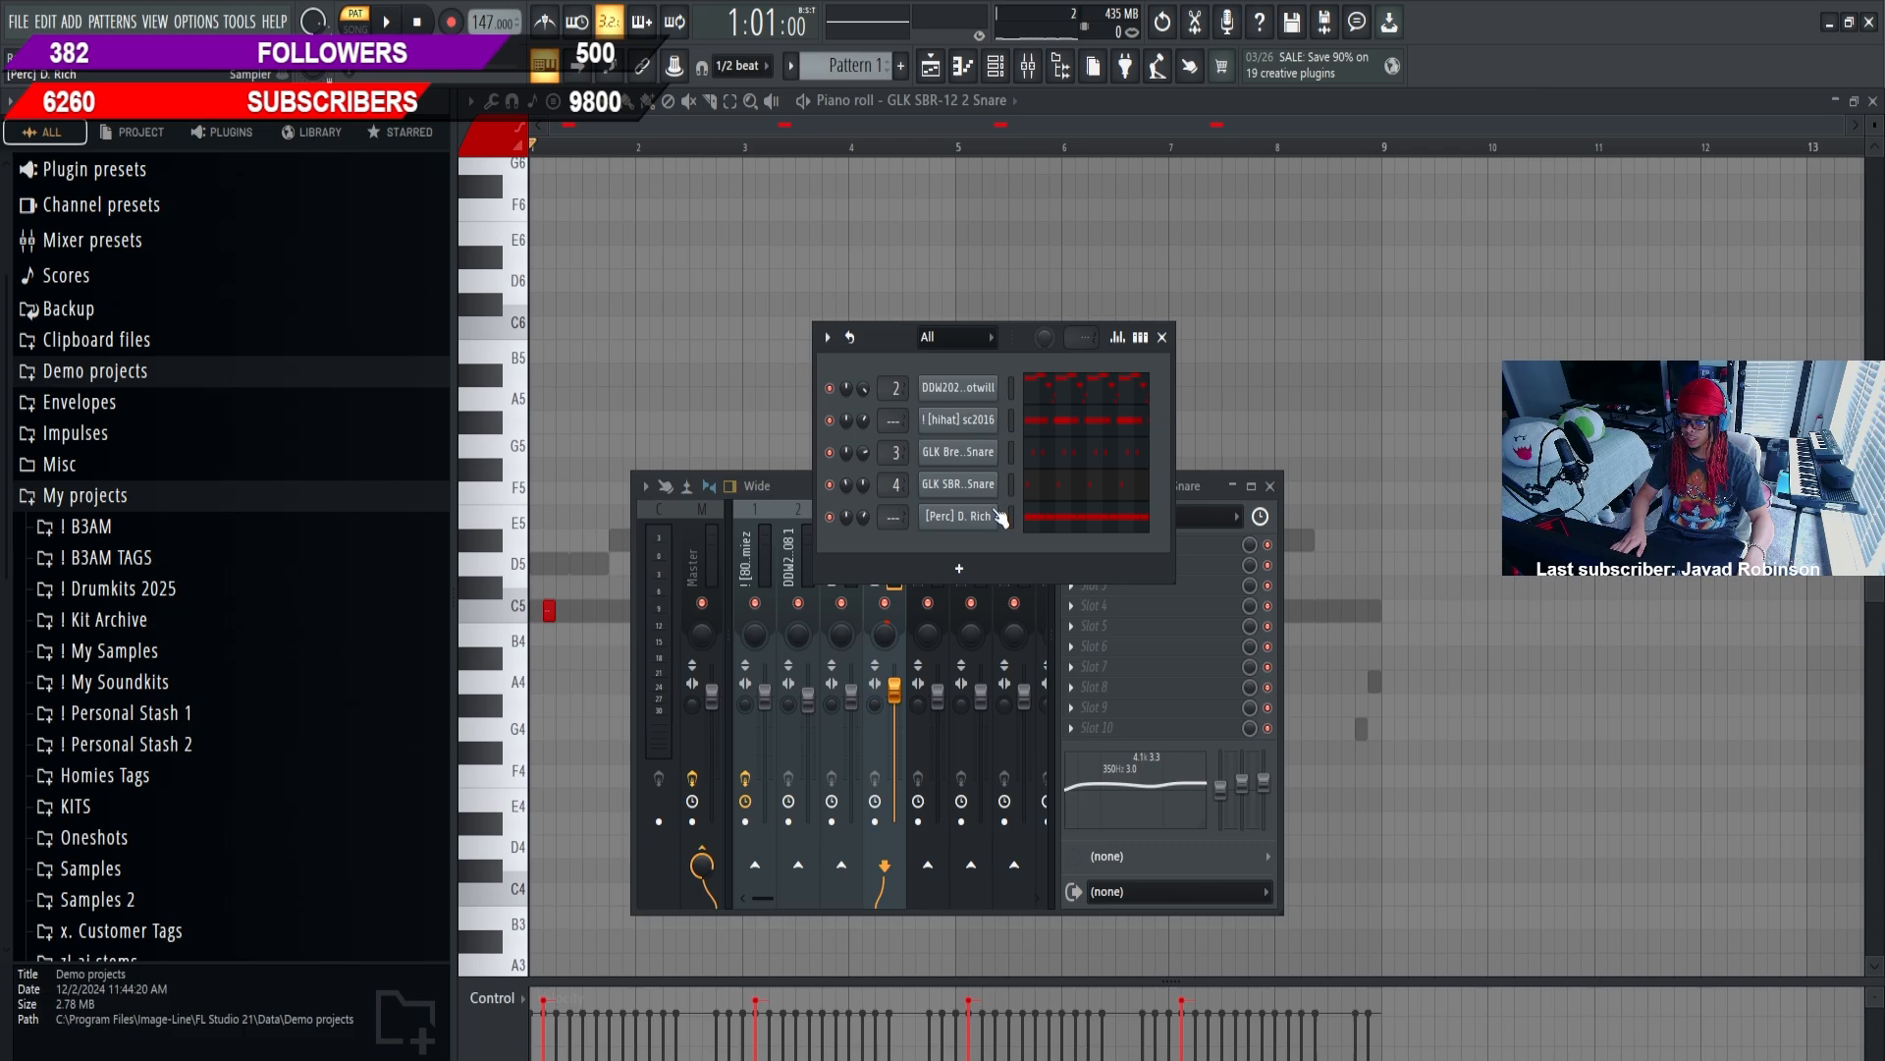
Check the volume envelope settings of the DDW2024 Clean 808 channel
{"action": "left_click", "coordinate": [963, 391]}
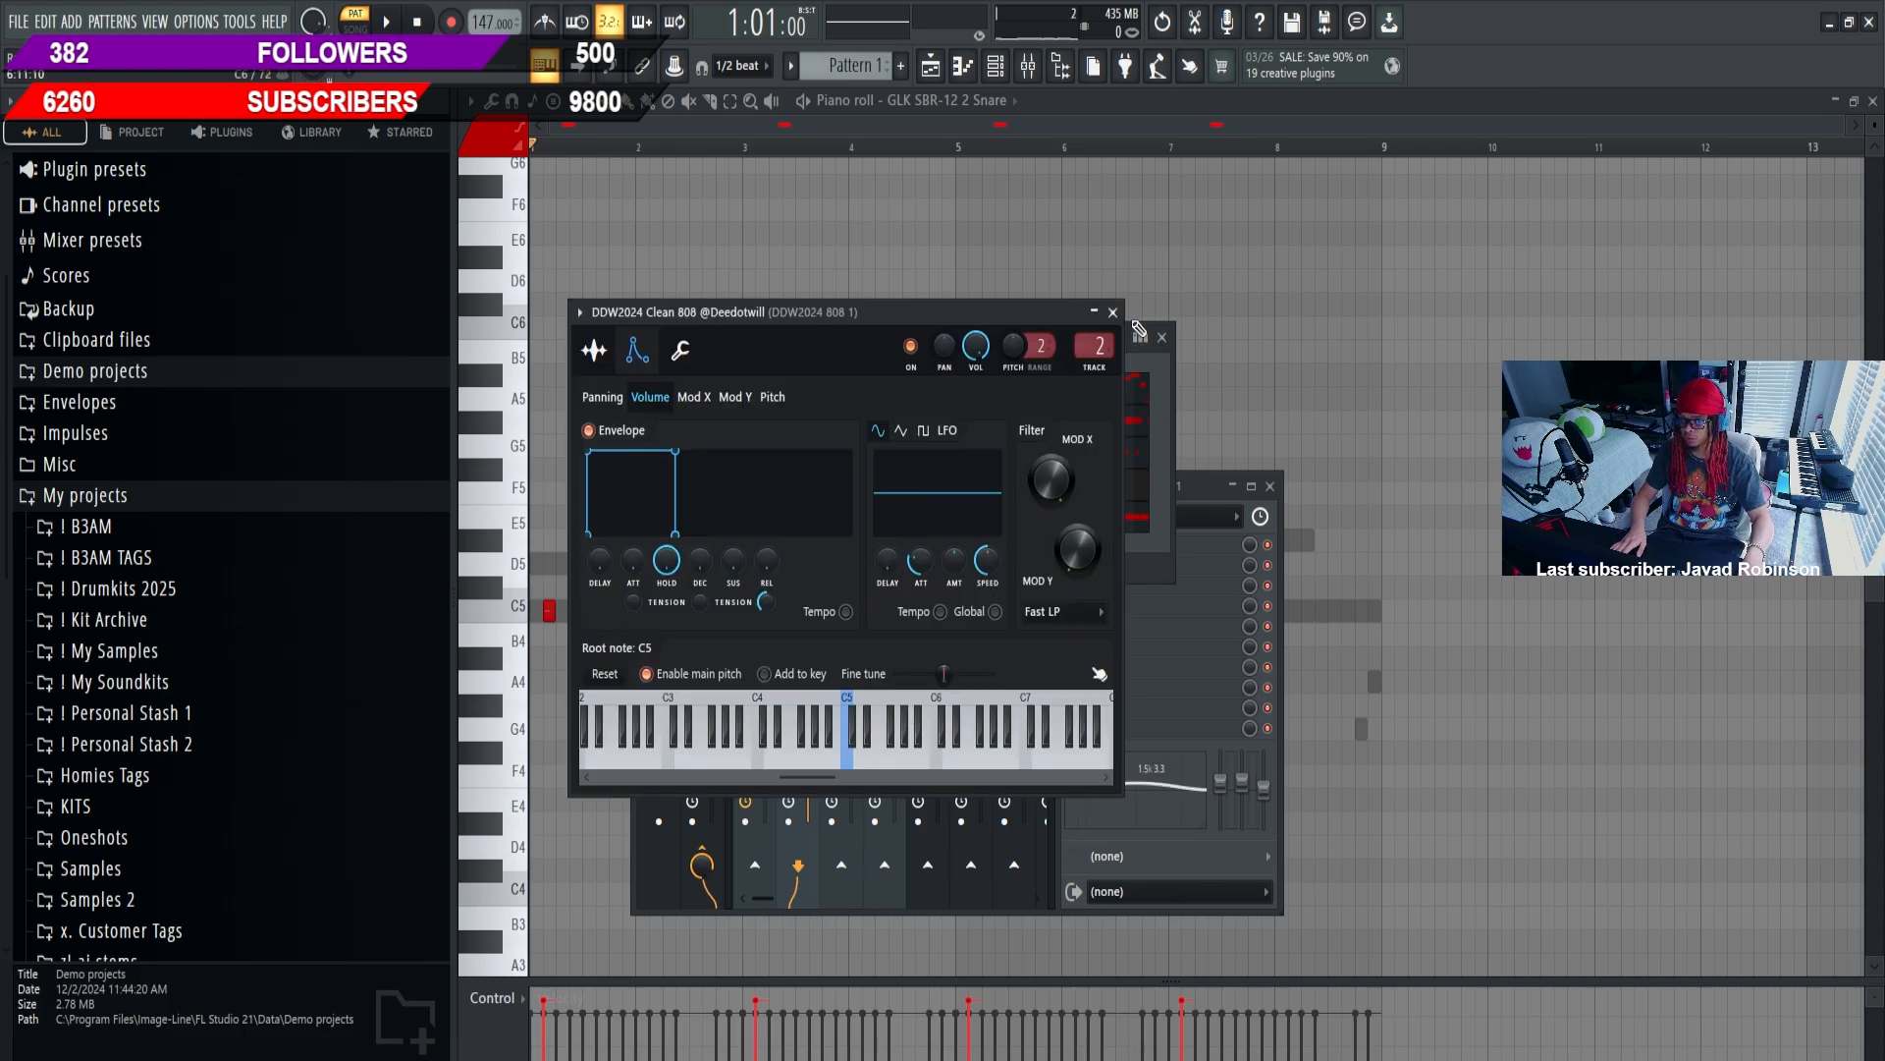
{"action": "left_click", "coordinate": [1112, 312]}
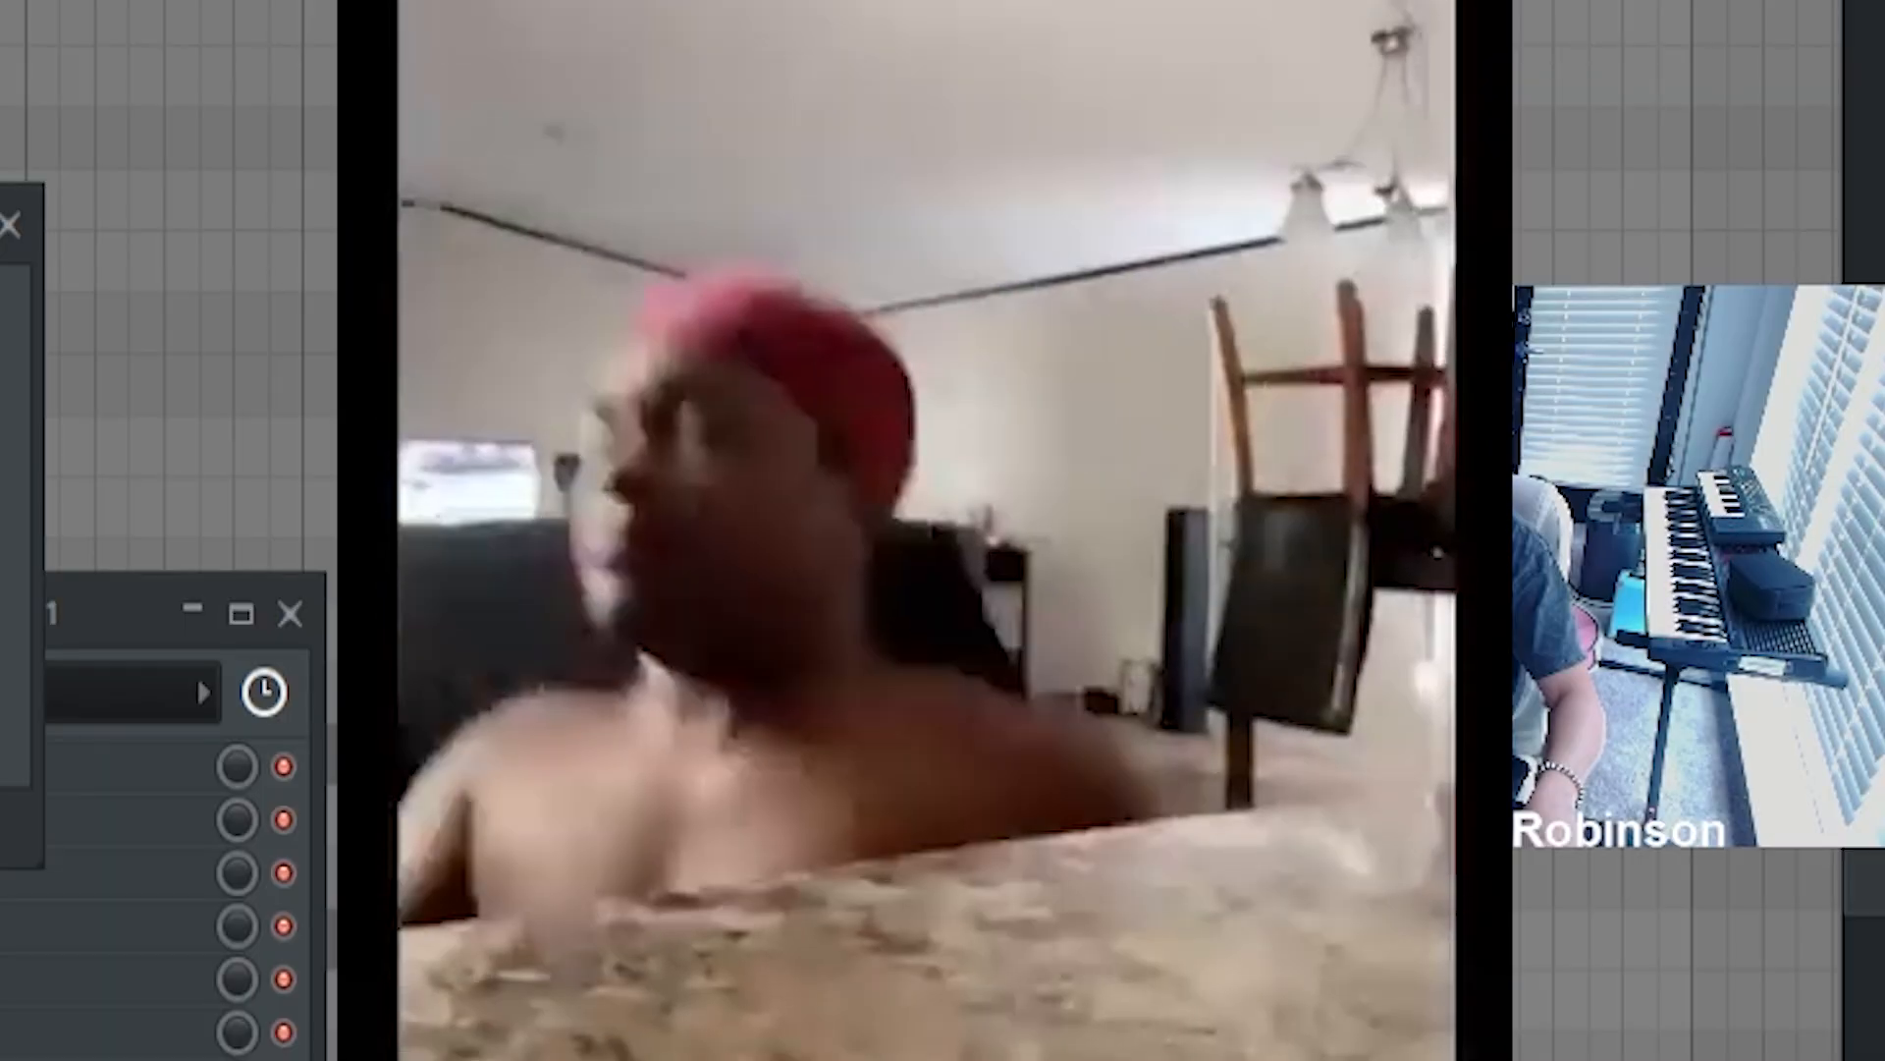
{"action": "left_click_drag", "start_coordinate": [776, 324], "coordinate": [900, 349]}
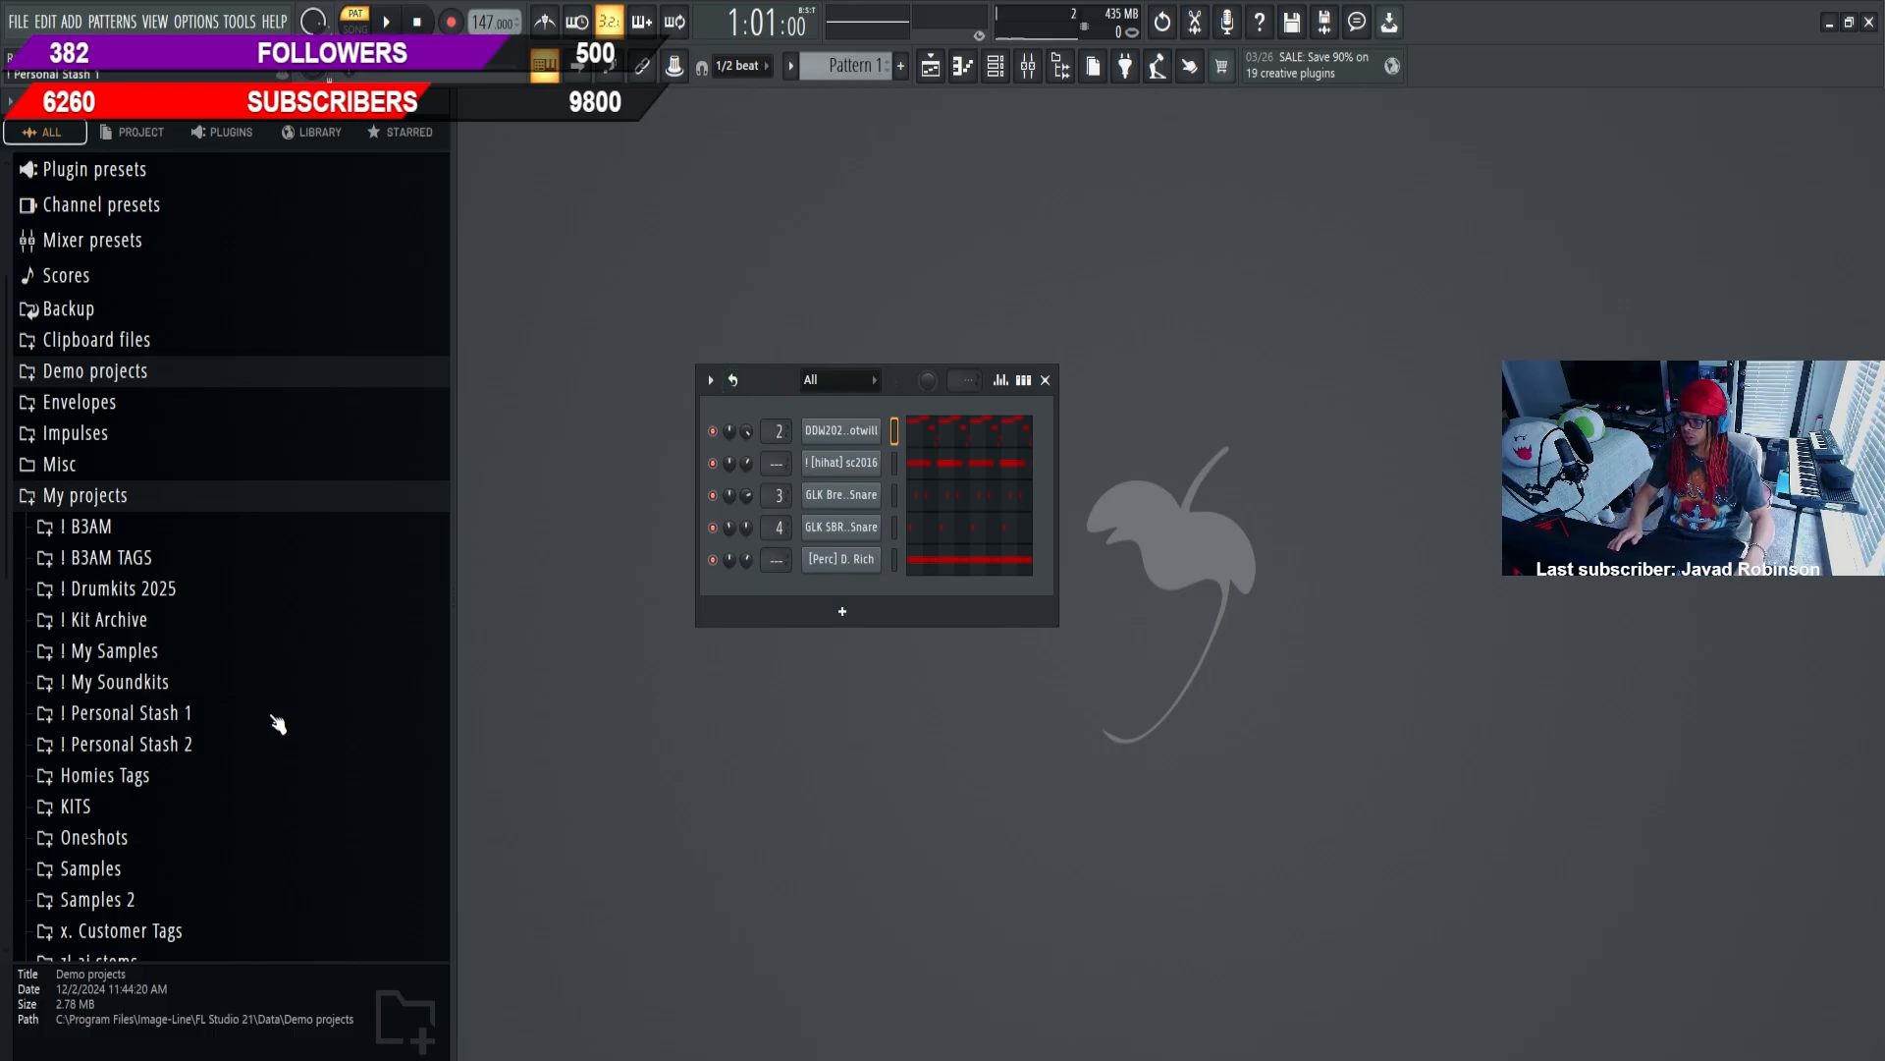
Browse the ! Drumkits 2025 folder to the D.Rich Official Drumkit and look through its Hats and Percs folders
{"action": "left_click", "coordinate": [236, 589]}
{"action": "left_click", "coordinate": [216, 386]}
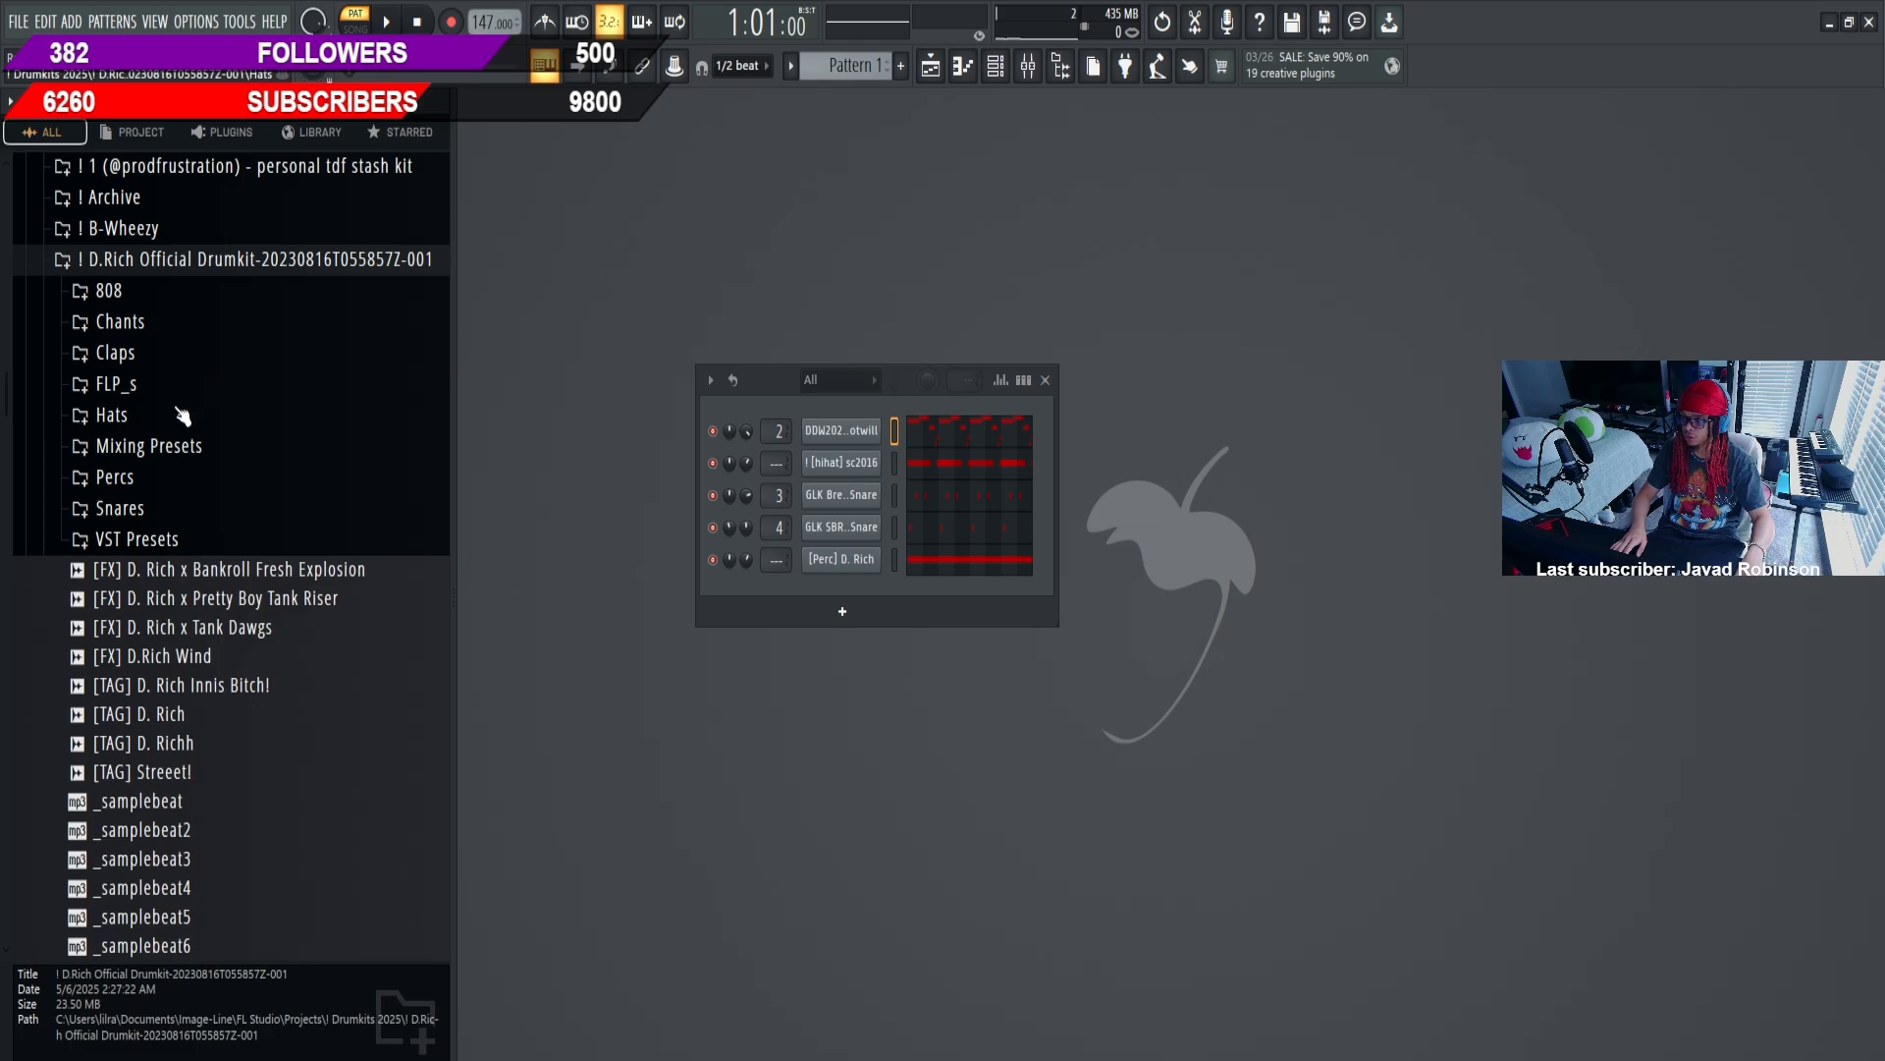
{"action": "left_click", "coordinate": [179, 413]}
{"action": "left_click", "coordinate": [178, 412]}
{"action": "left_click", "coordinate": [211, 479]}
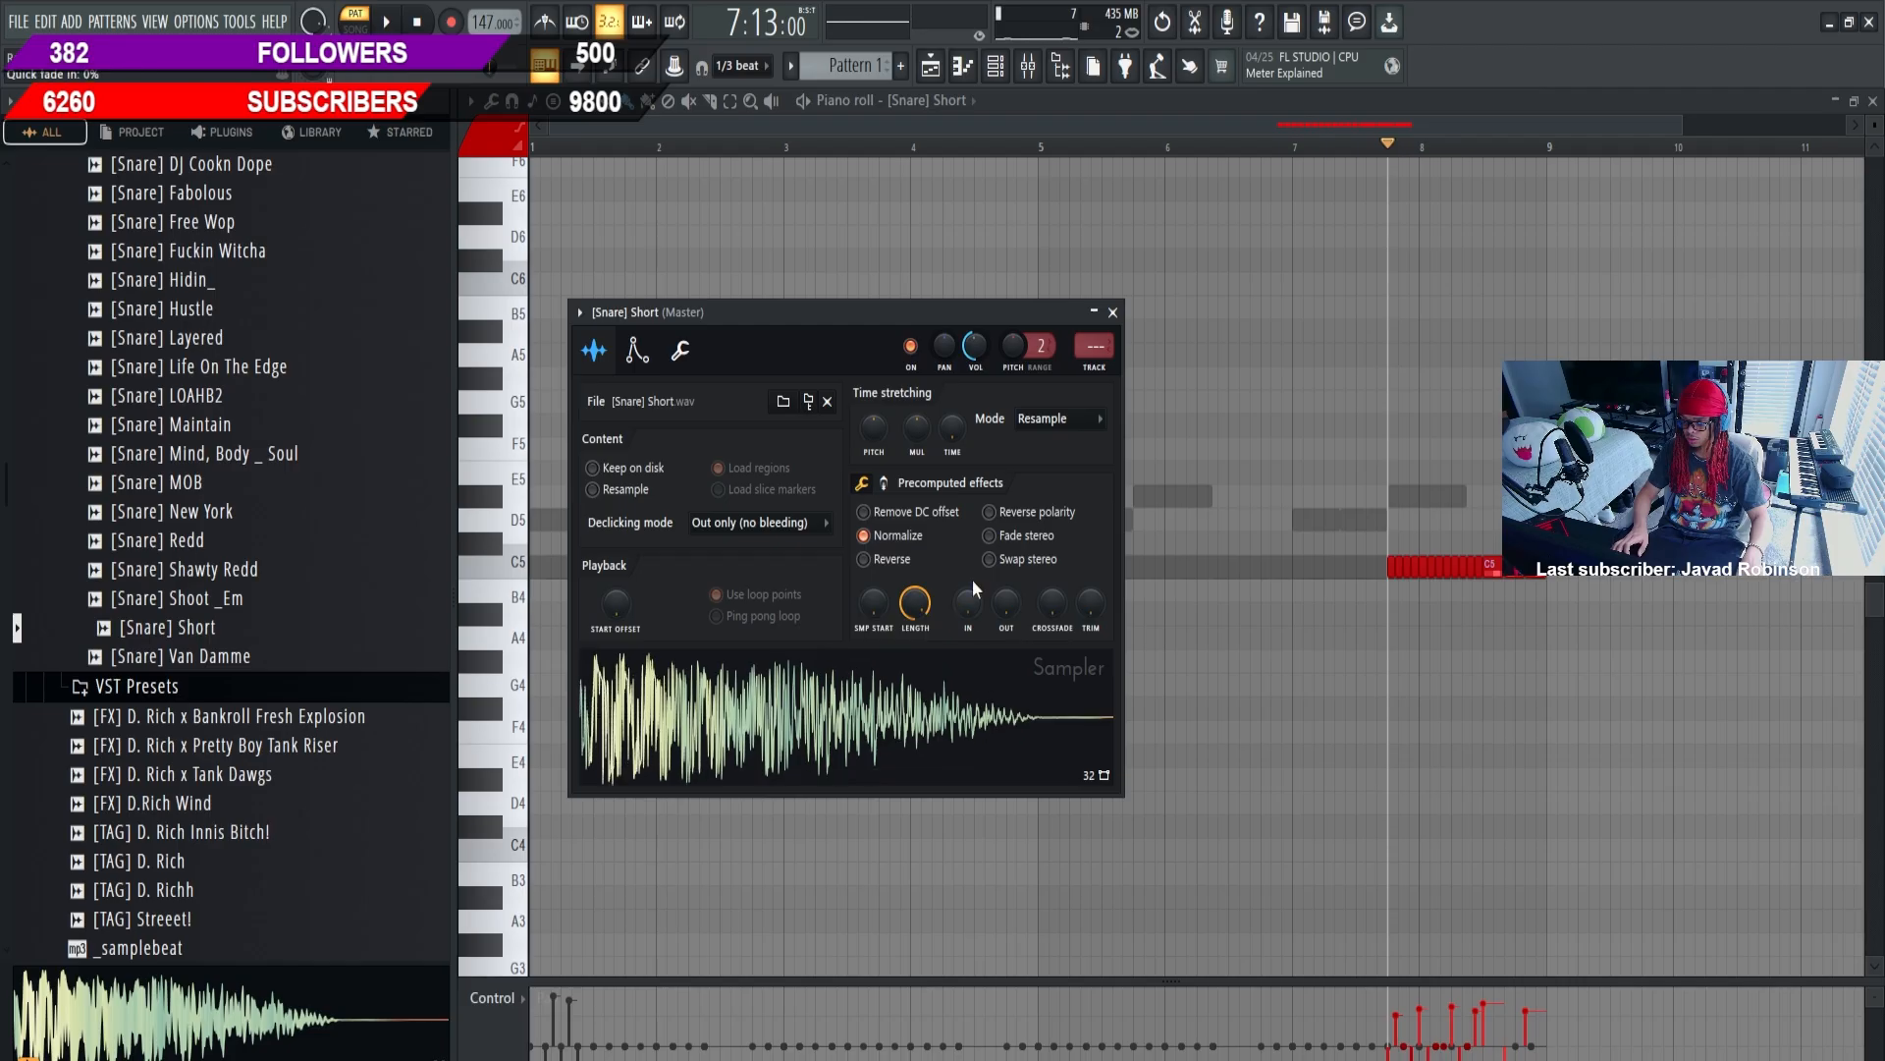
Lower the volume of the [Snare] Short channel to 30%
{"action": "left_click_drag", "start_coordinate": [976, 349], "coordinate": [978, 364]}
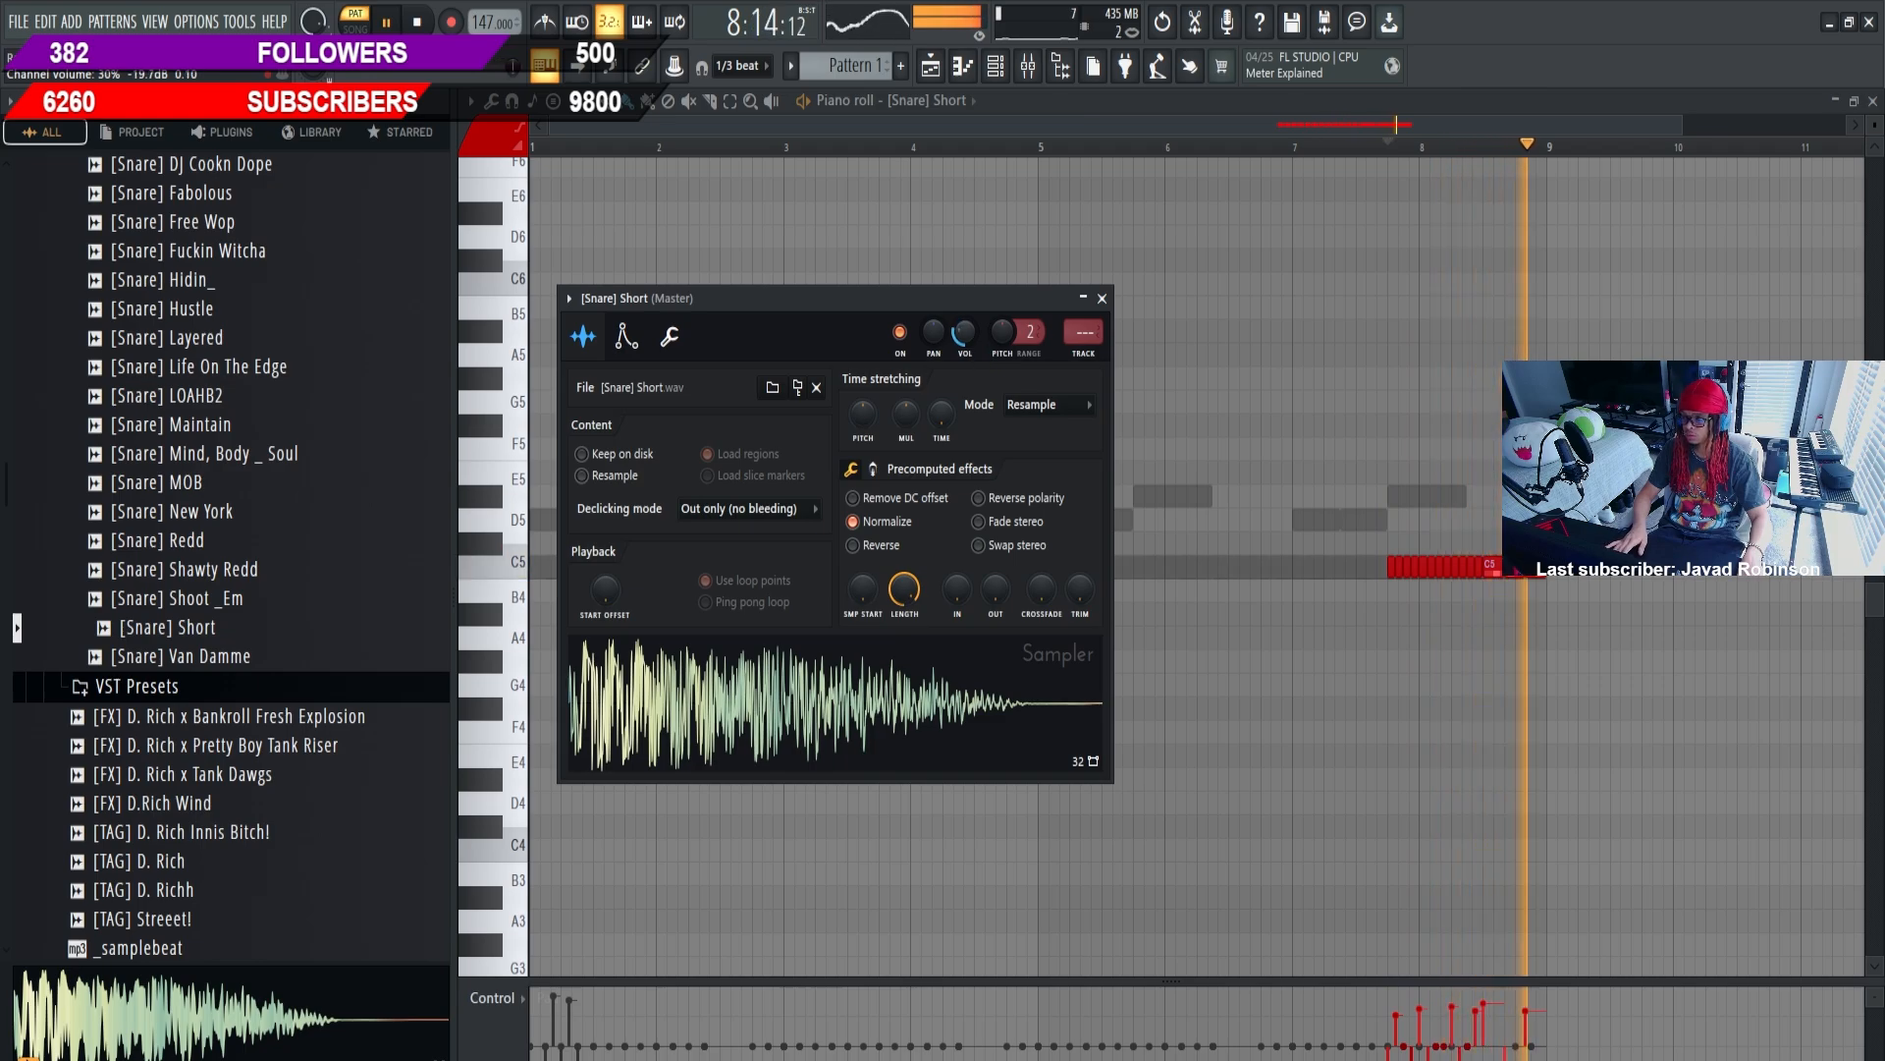
Try the [Snare] Life On The Edge sample in the snare channel with a strong fade-out
{"action": "left_click", "coordinate": [337, 363]}
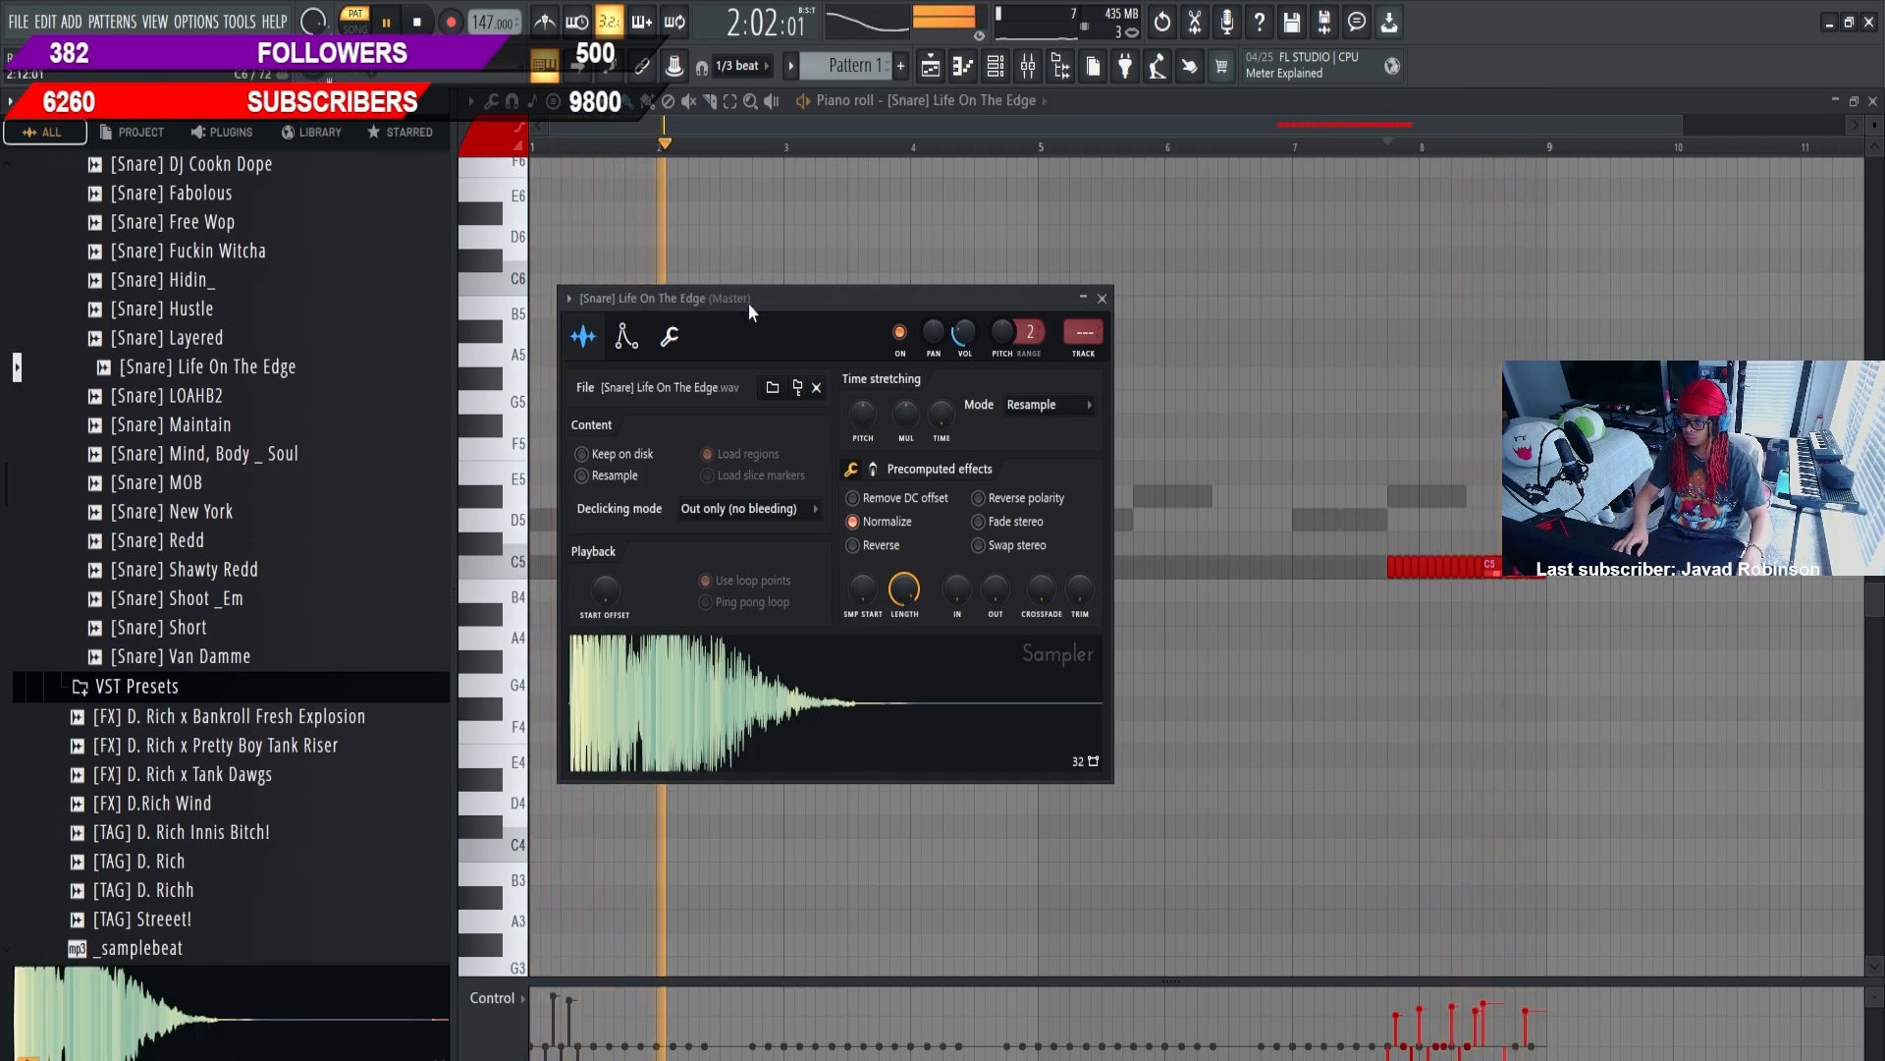
{"action": "left_click_drag", "start_coordinate": [996, 591], "coordinate": [992, 500]}
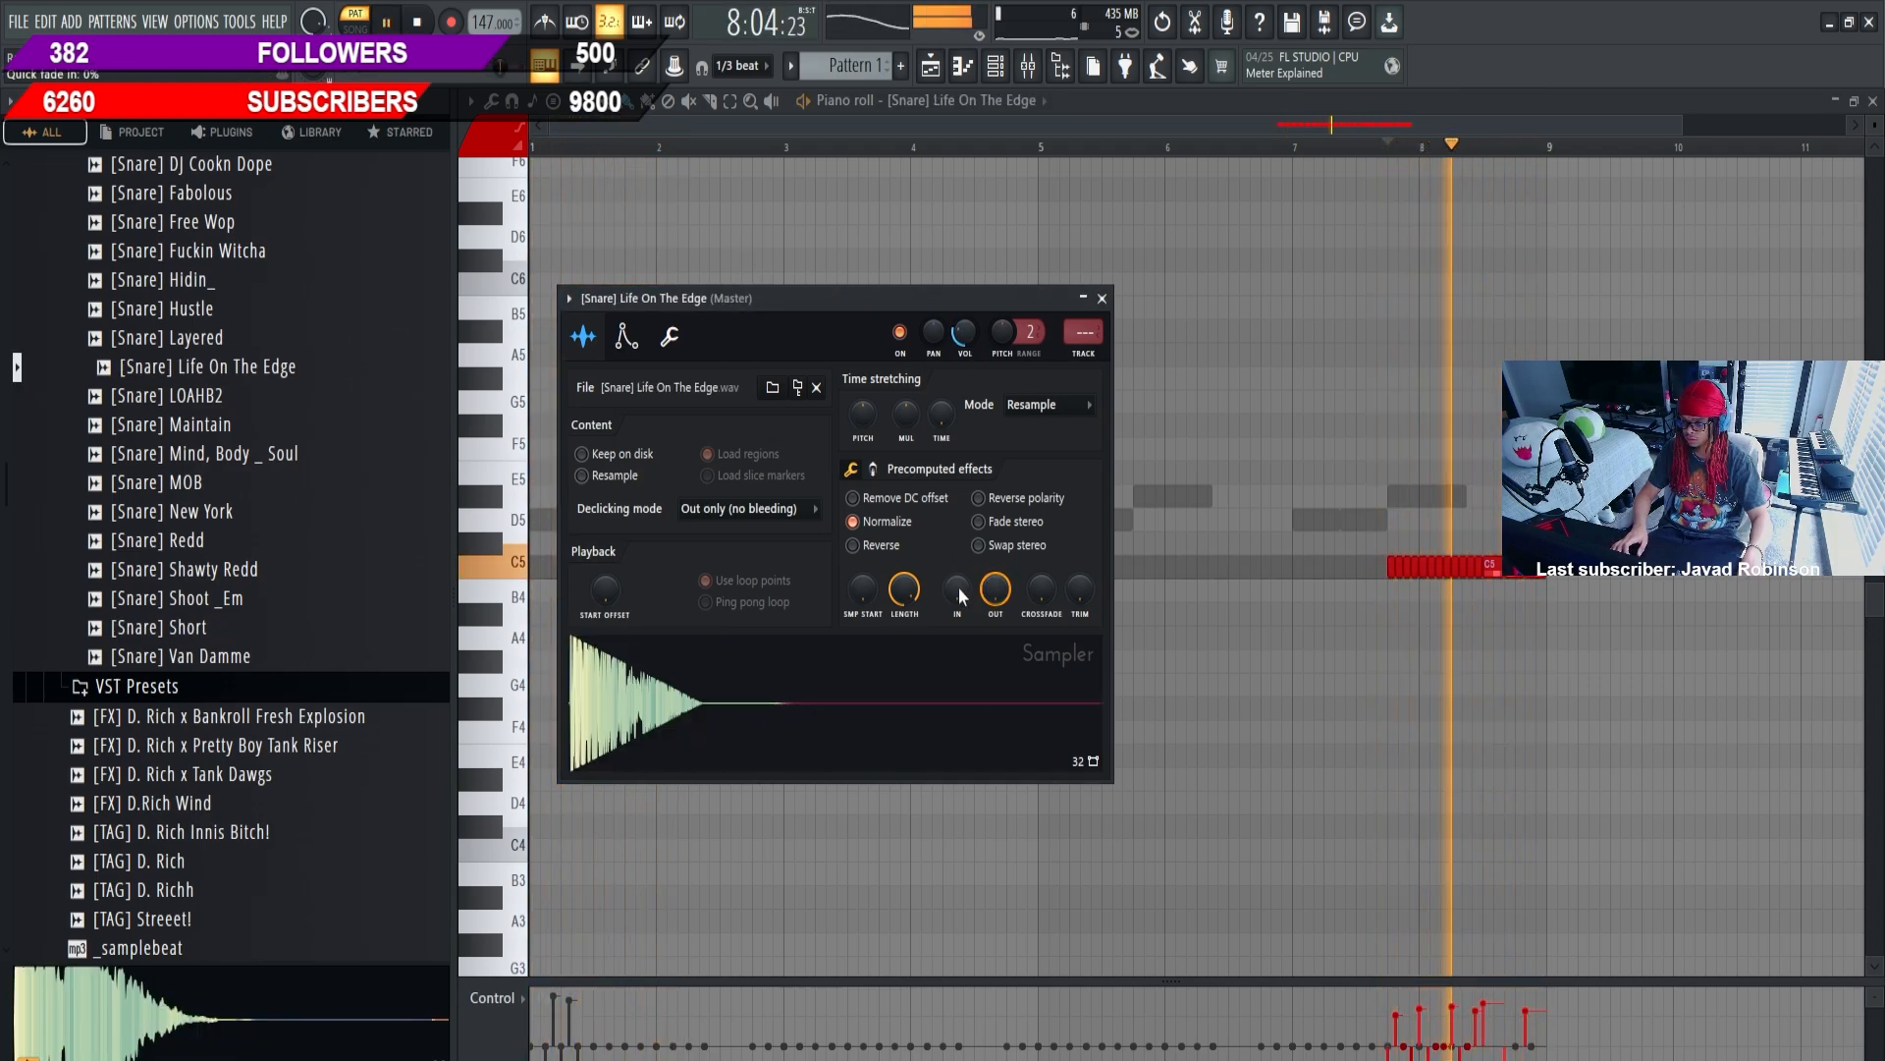
{"action": "left_click_drag", "start_coordinate": [960, 325], "coordinate": [958, 332]}
Replace the channel's sample with [Snare] MOB and give it a slight fade-out
{"action": "left_click", "coordinate": [269, 481]}
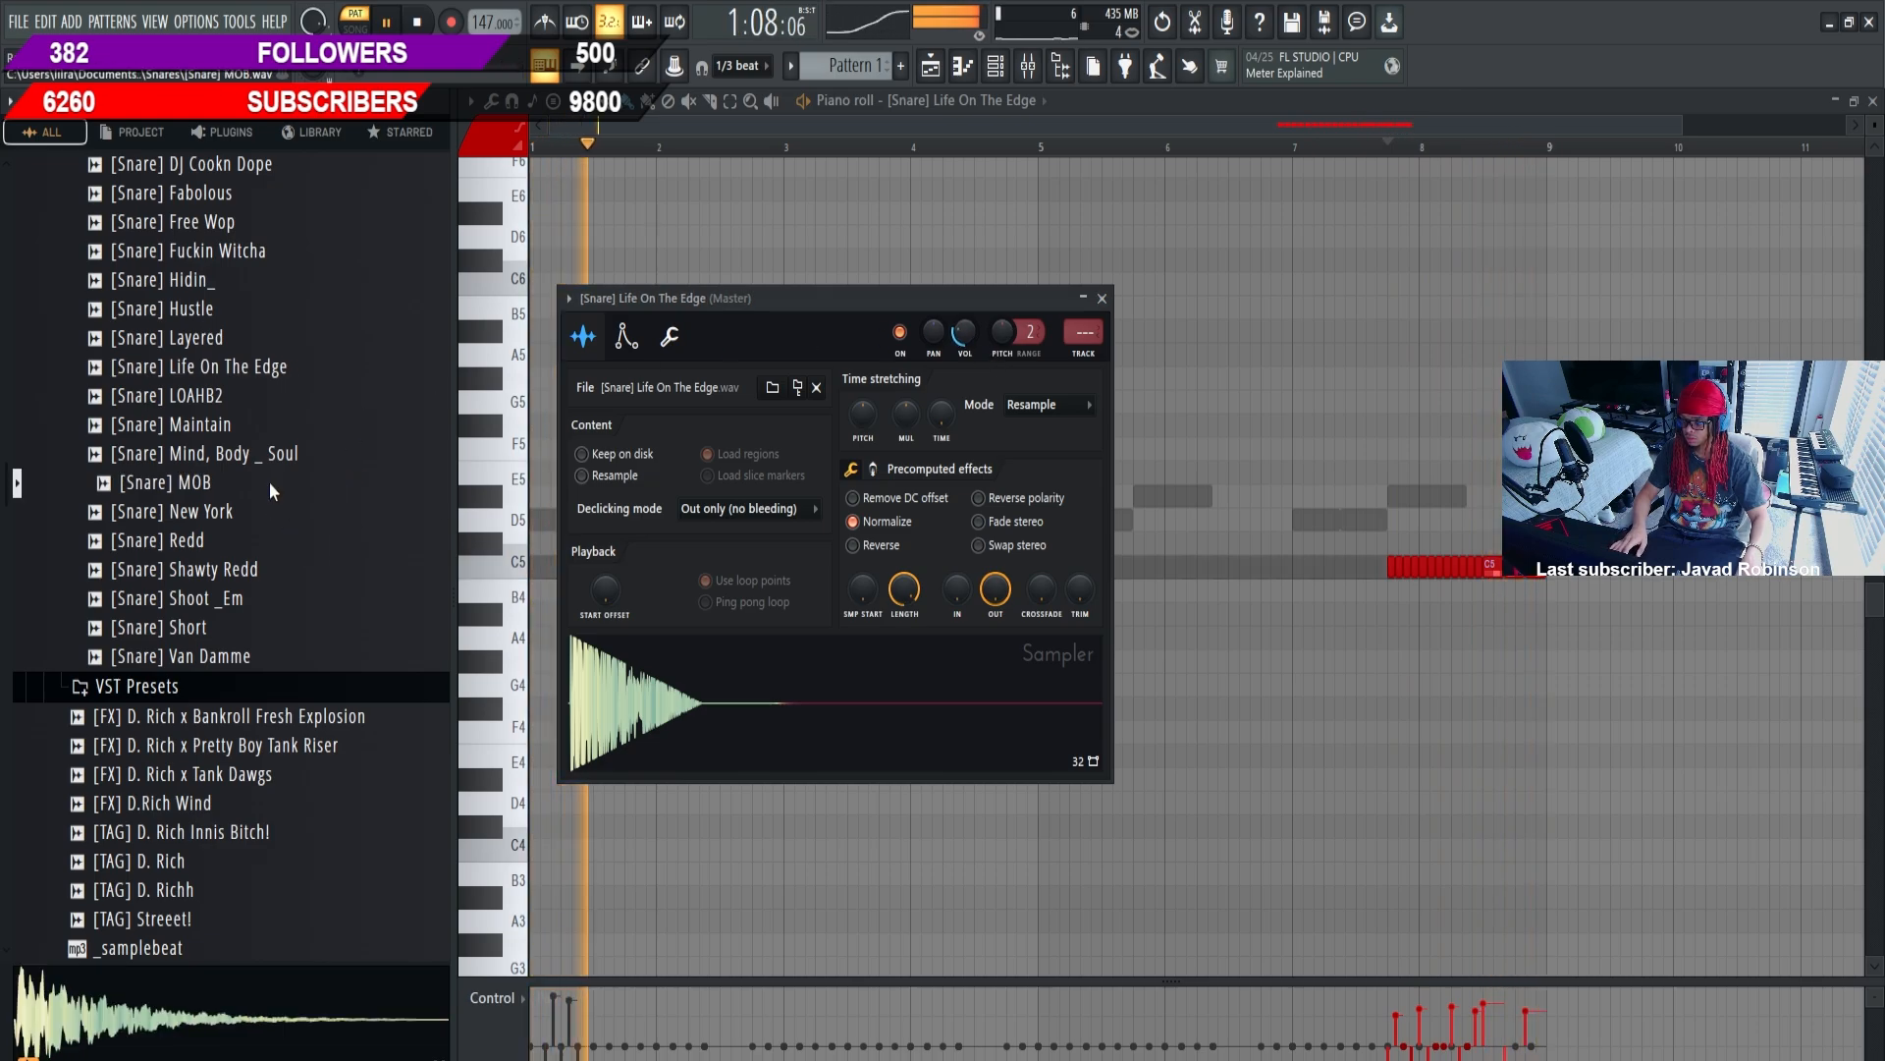
{"action": "key", "text": "space"}
{"action": "key", "text": "space"}
{"action": "mouse_move", "coordinate": [995, 590]}
{"action": "left_mouse_down"}
{"action": "mouse_move", "coordinate": [1000, 619]}
{"action": "mouse_move", "coordinate": [1009, 590]}
{"action": "left_mouse_up"}
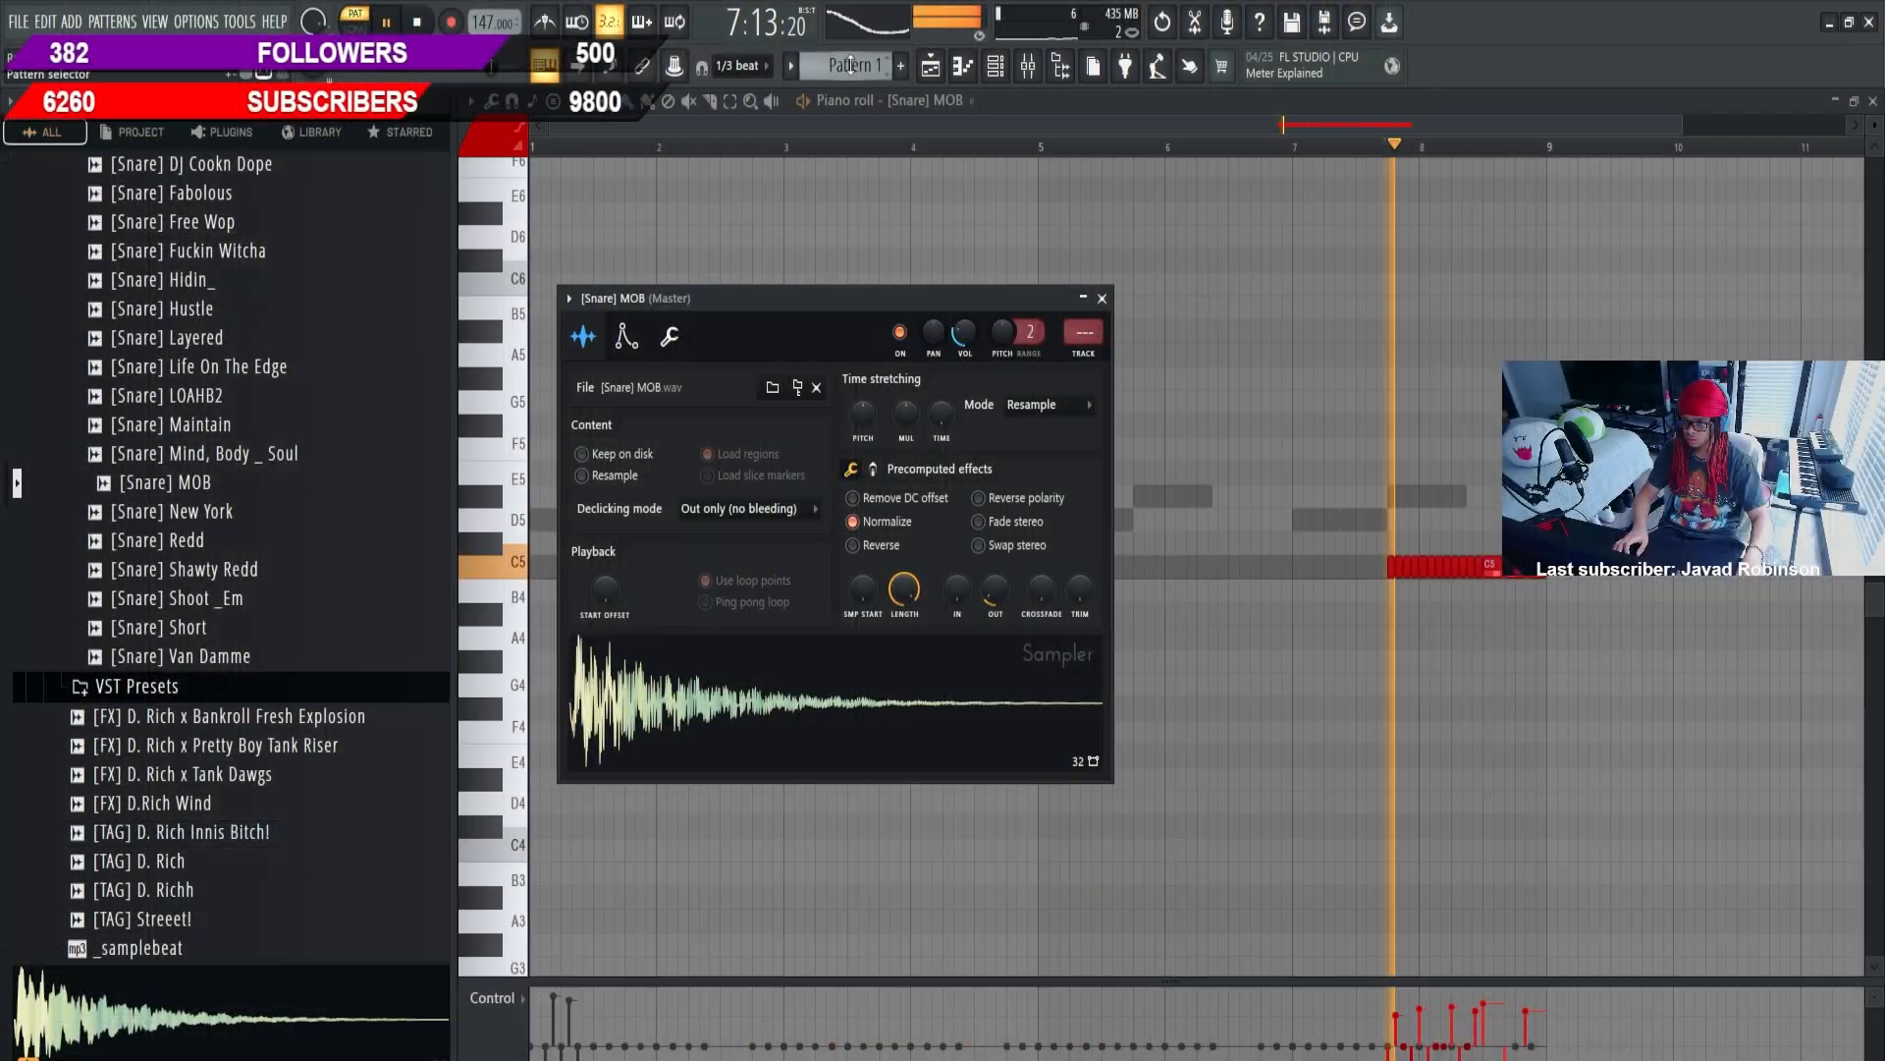
Rework the longer C5 notes at the end of the bar 8 snare roll into short repeated hits
{"action": "left_click", "coordinate": [738, 101]}
{"action": "key", "text": "space"}
{"action": "key", "text": "space"}
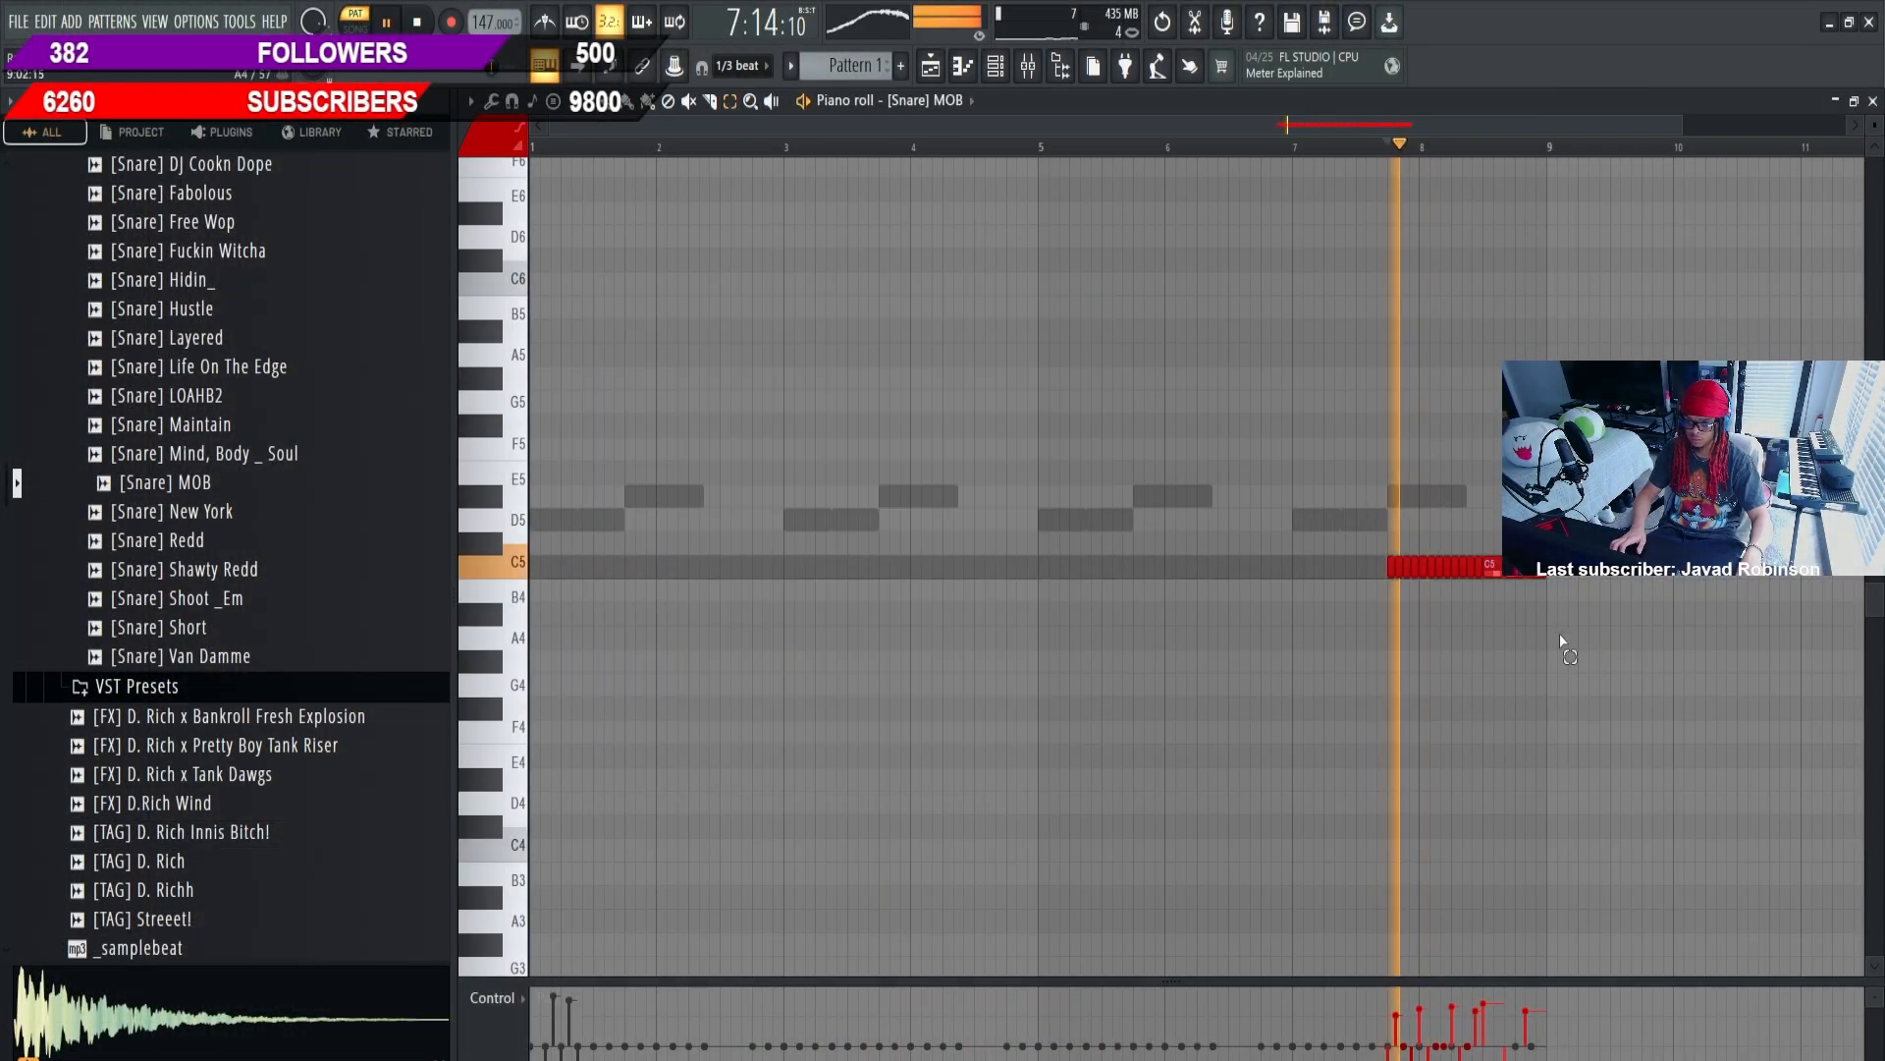
{"action": "left_click", "coordinate": [1495, 576]}
{"action": "key", "text": "space"}
{"action": "key", "text": "space"}
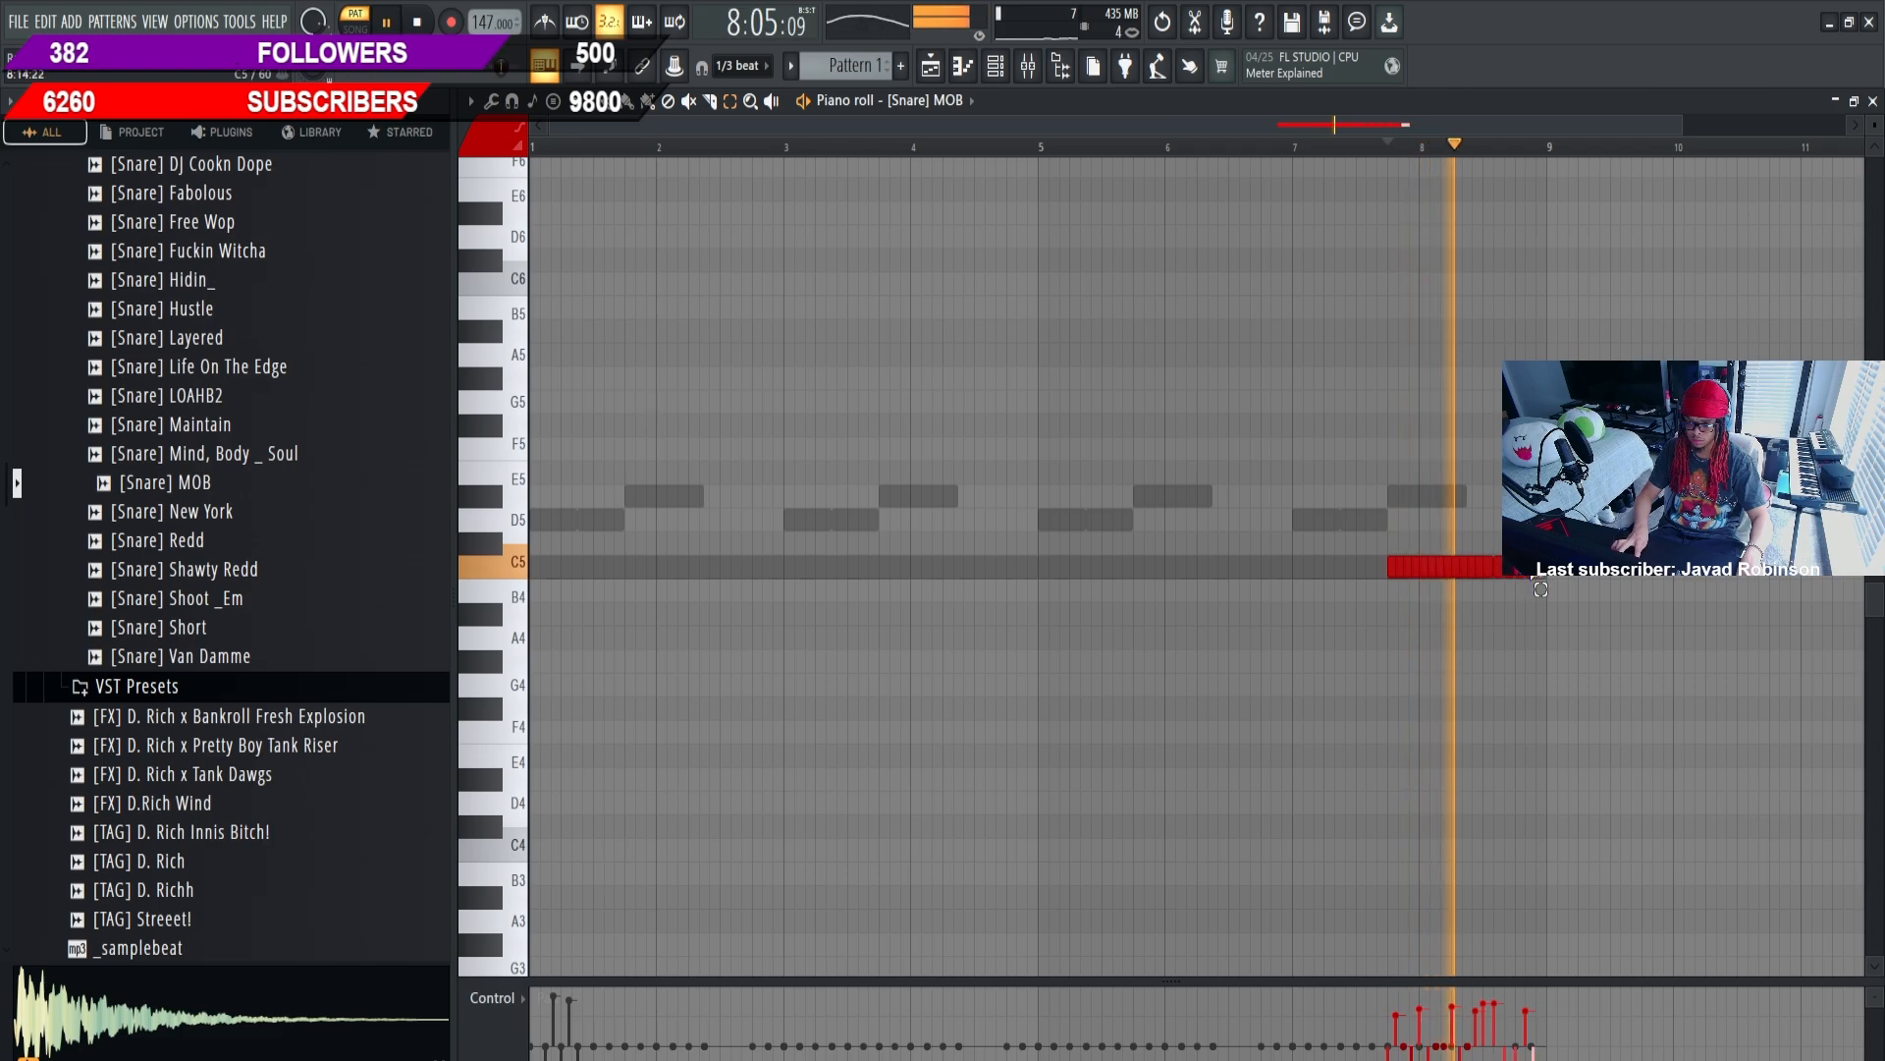
{"action": "left_click_drag", "start_coordinate": [1507, 579], "coordinate": [1544, 579]}
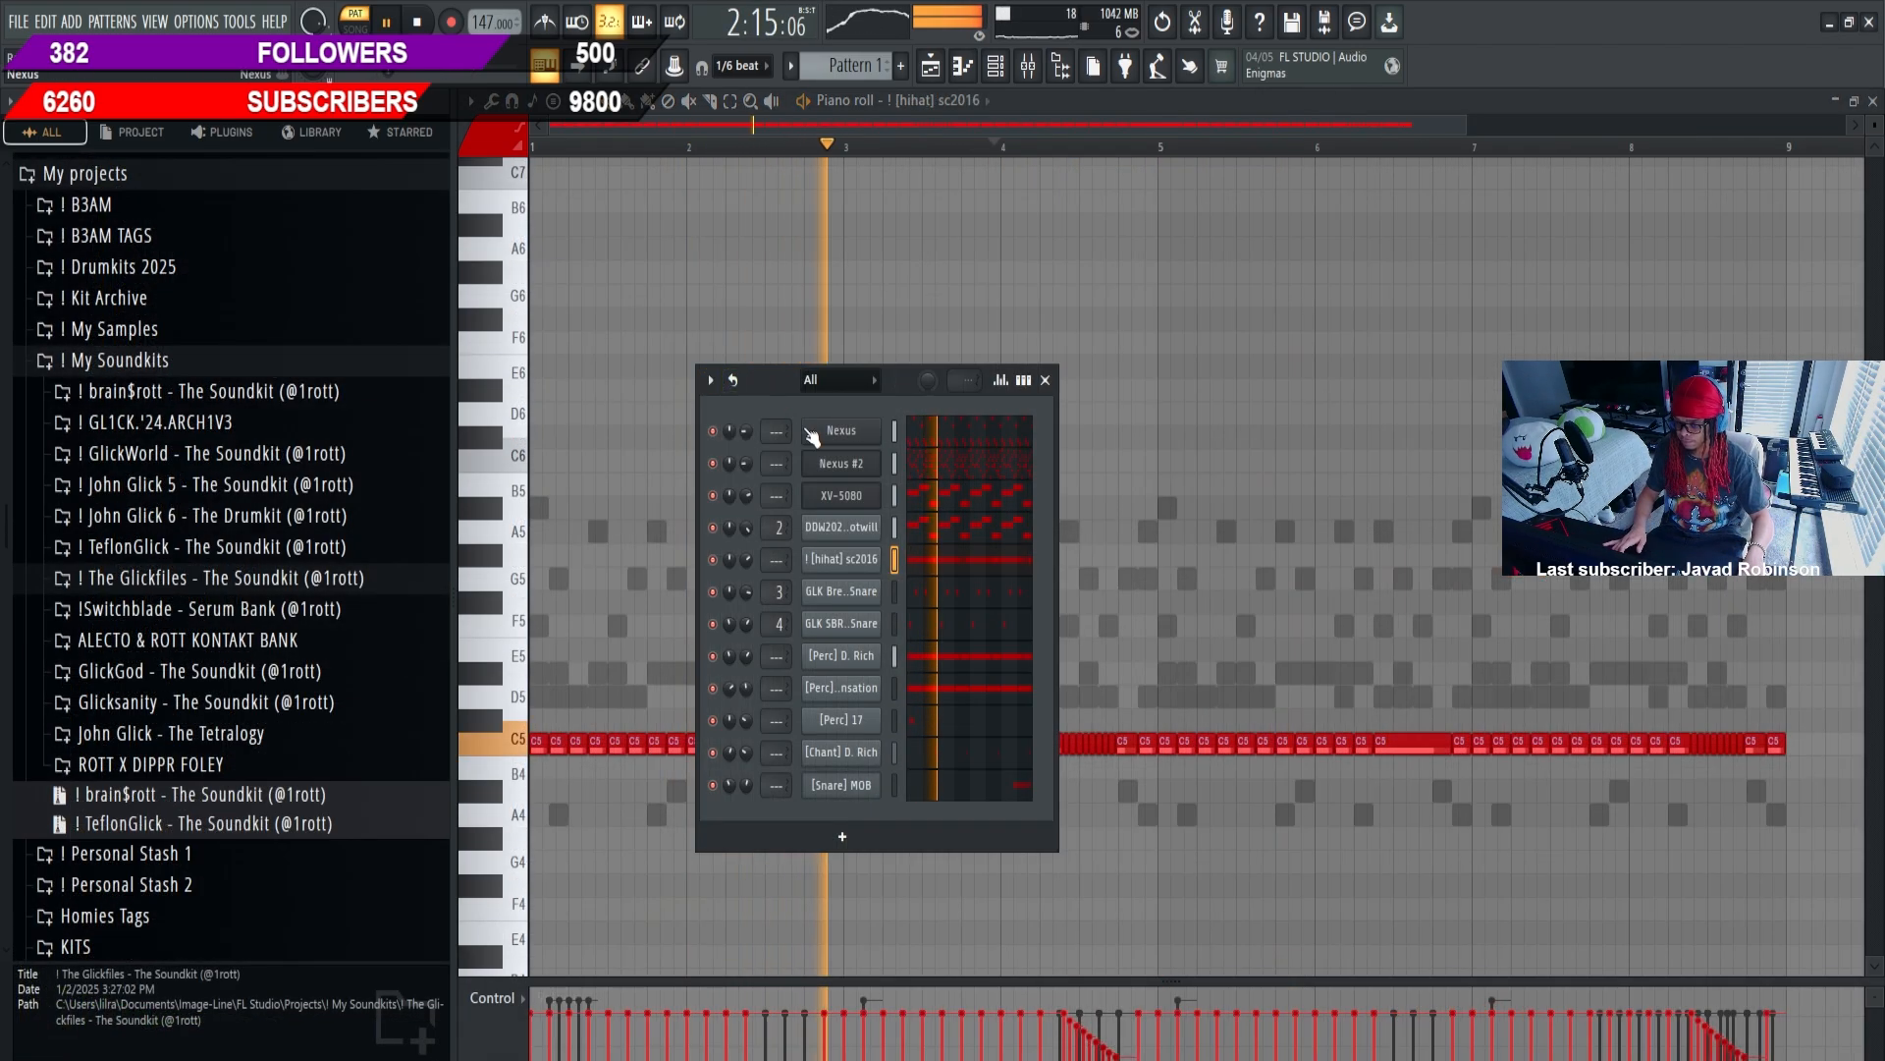
Add a second XV-5080 instrument, browse its patches around PR-D:081 Trancing Pad, and set its channel volume to 72%
{"action": "left_click", "coordinate": [829, 491]}
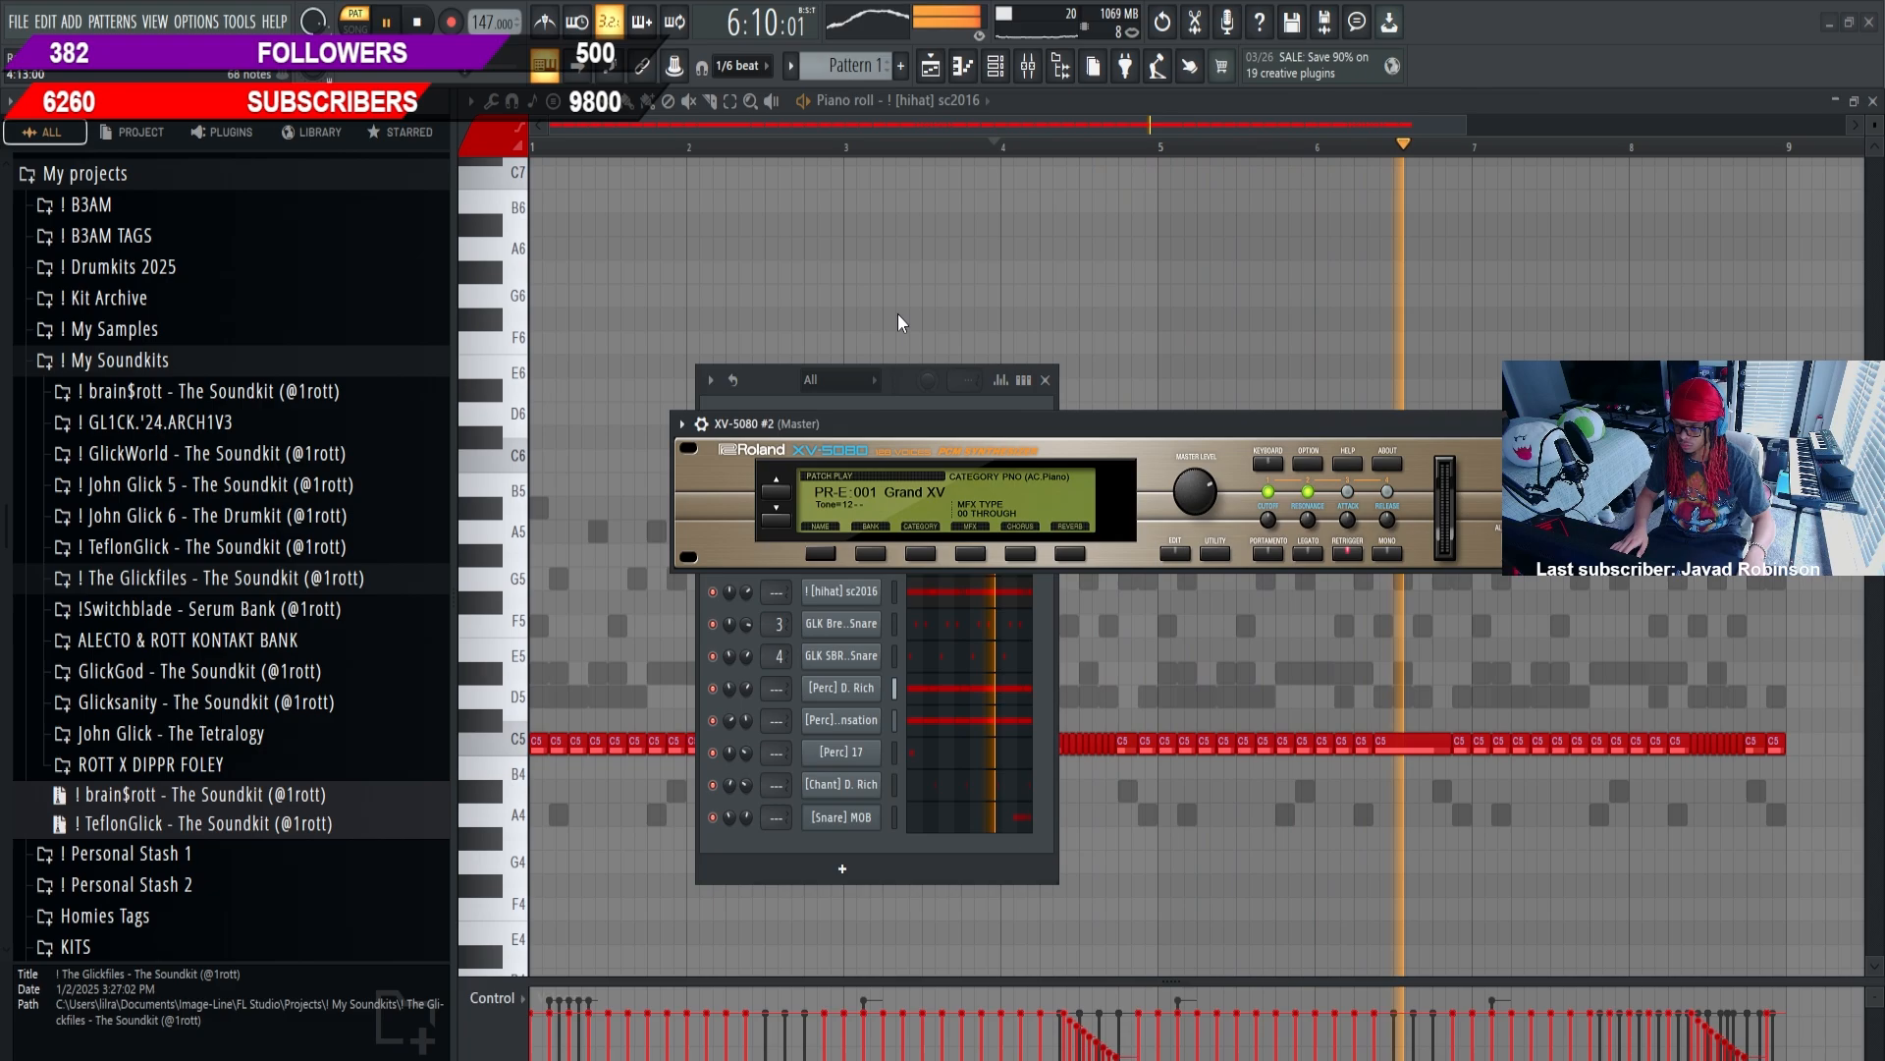
{"action": "left_click", "coordinate": [777, 490]}
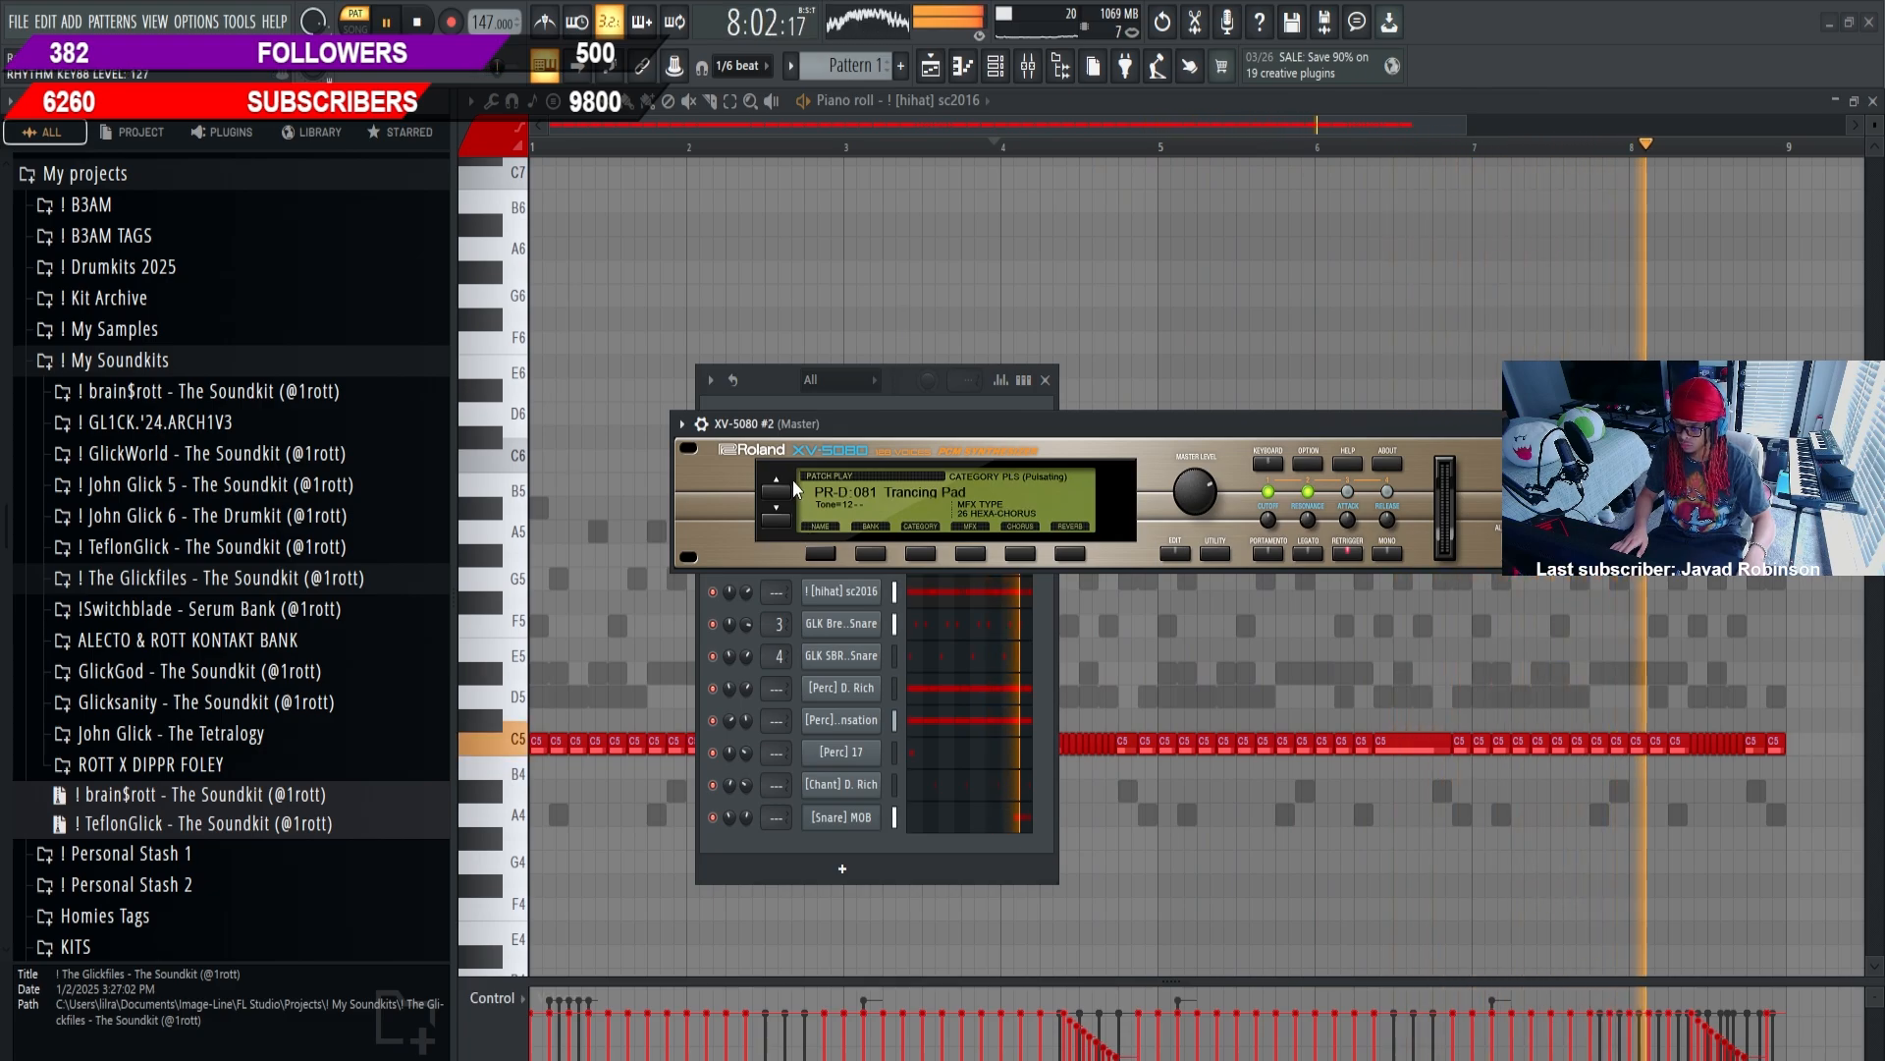
{"action": "left_click", "coordinate": [791, 383]}
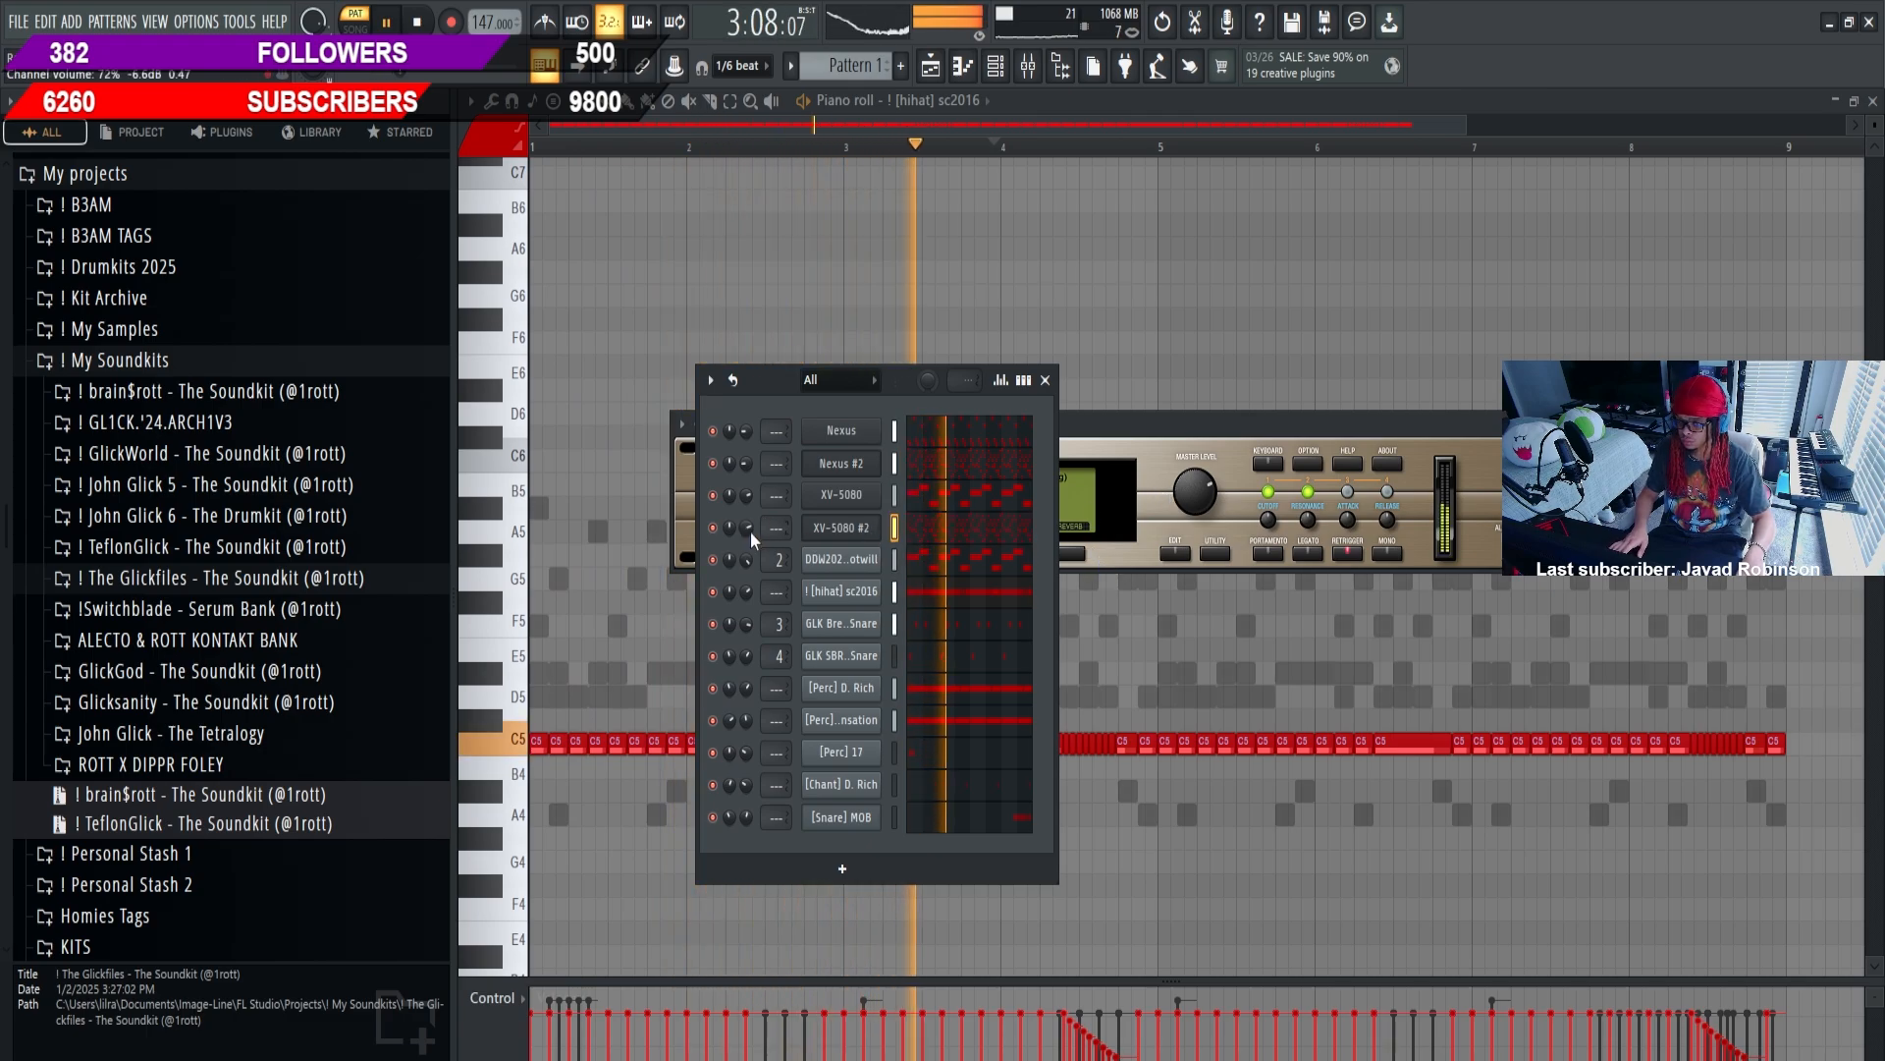
{"action": "left_click", "coordinate": [1183, 453]}
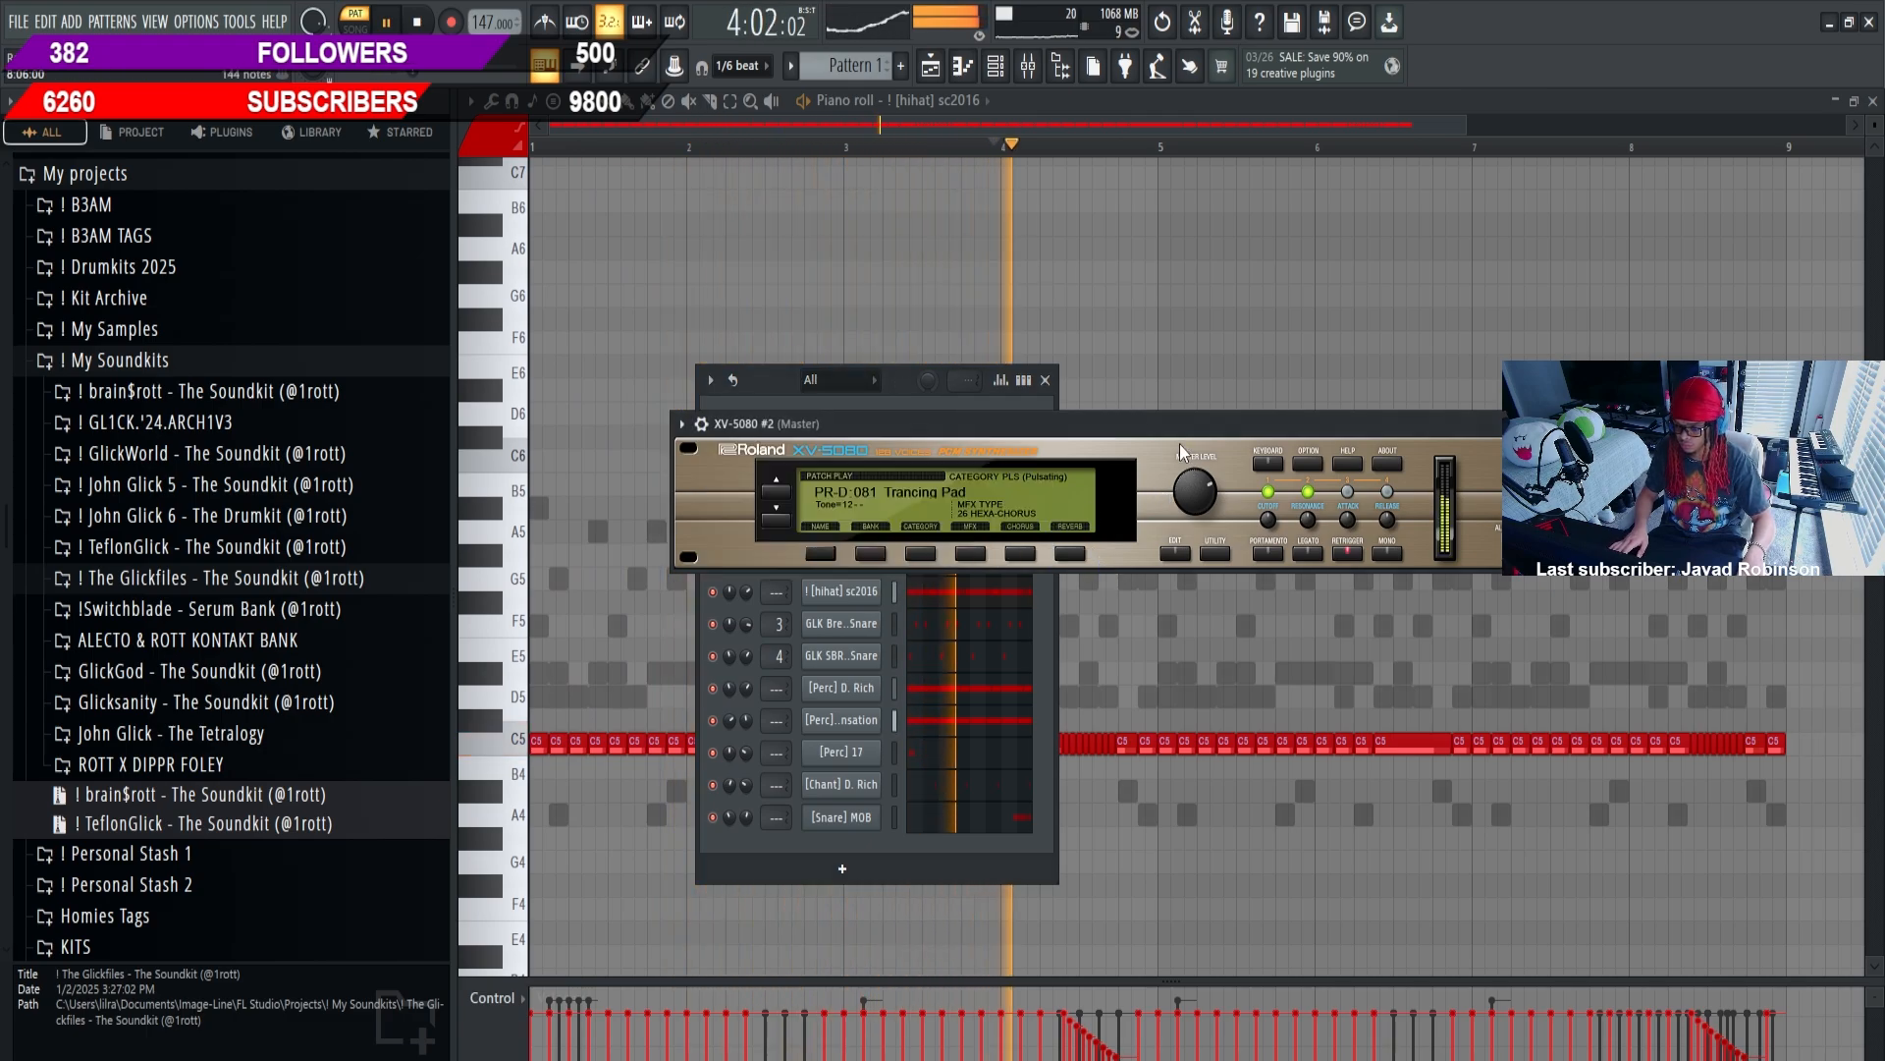
{"action": "left_click", "coordinate": [769, 526]}
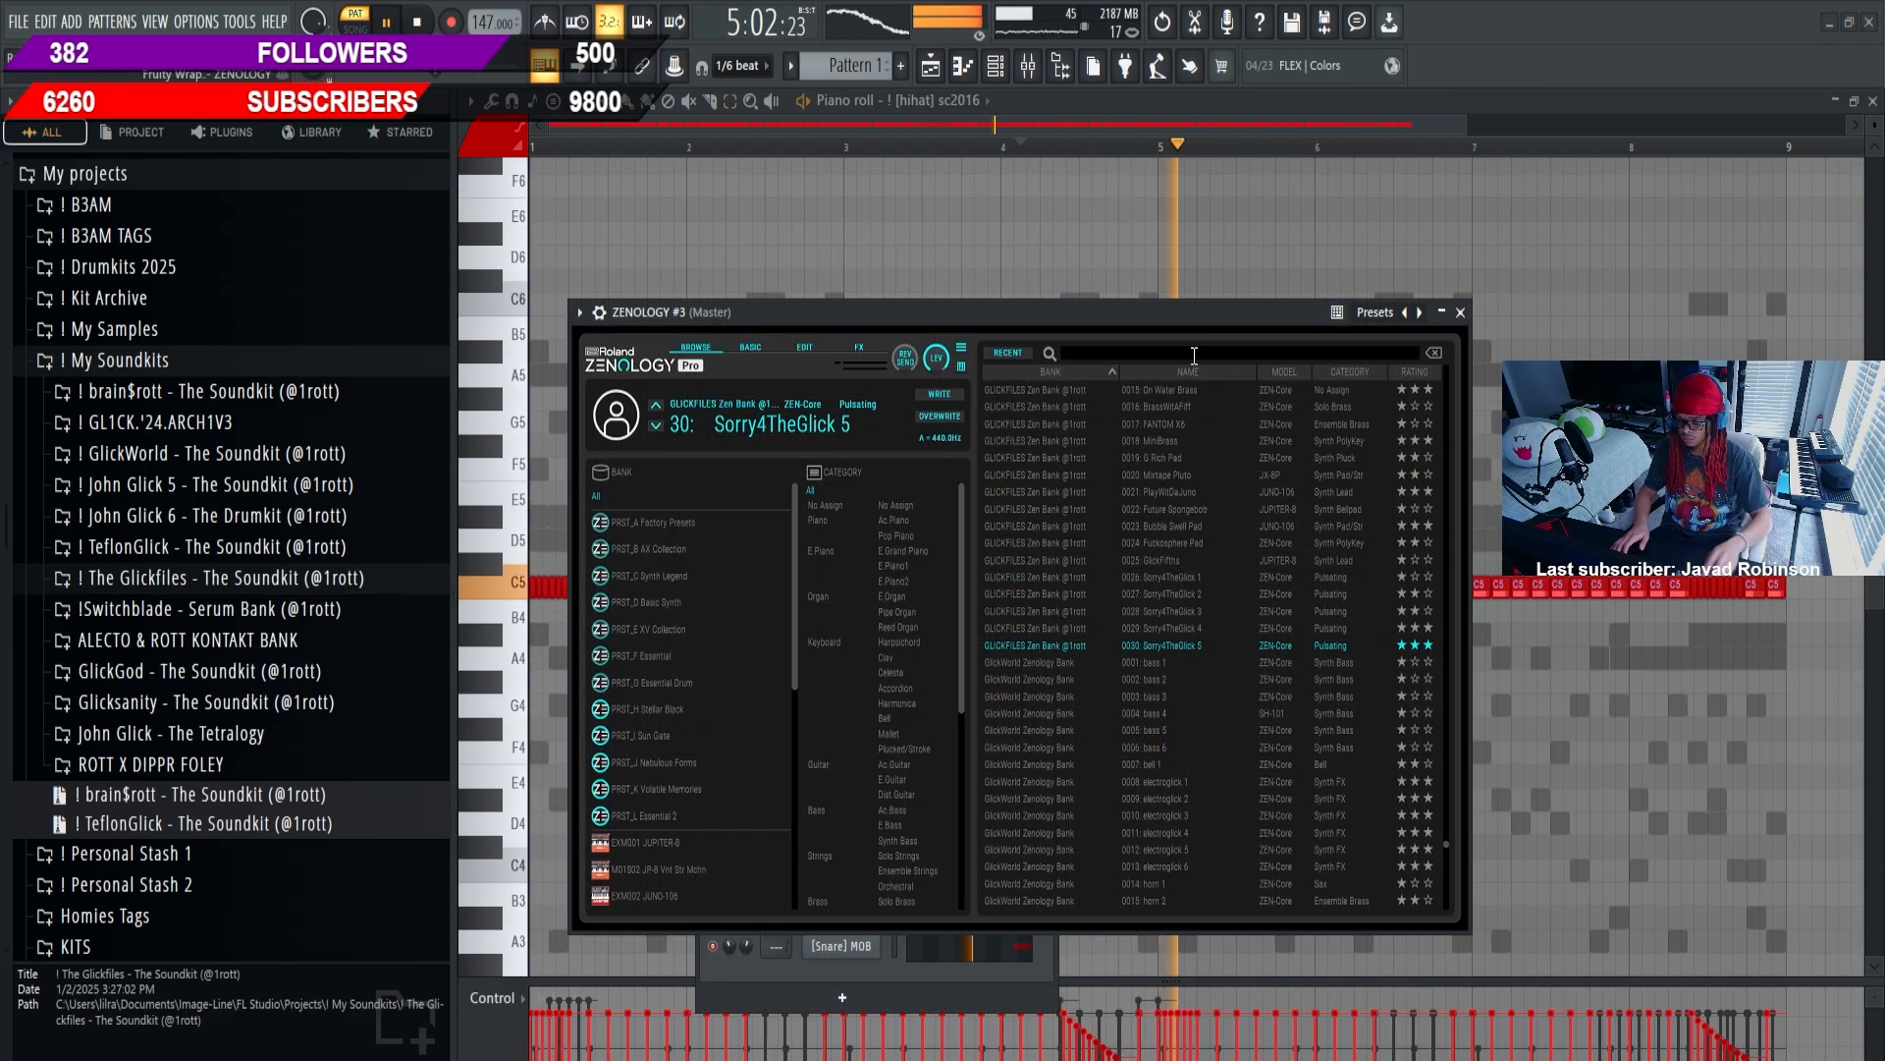
Search the ZENOLOGY #3 presets for "brass" and load an analog brass sound from the AX Collection
{"action": "left_click", "coordinate": [1192, 353]}
{"action": "type", "text": "brass"}
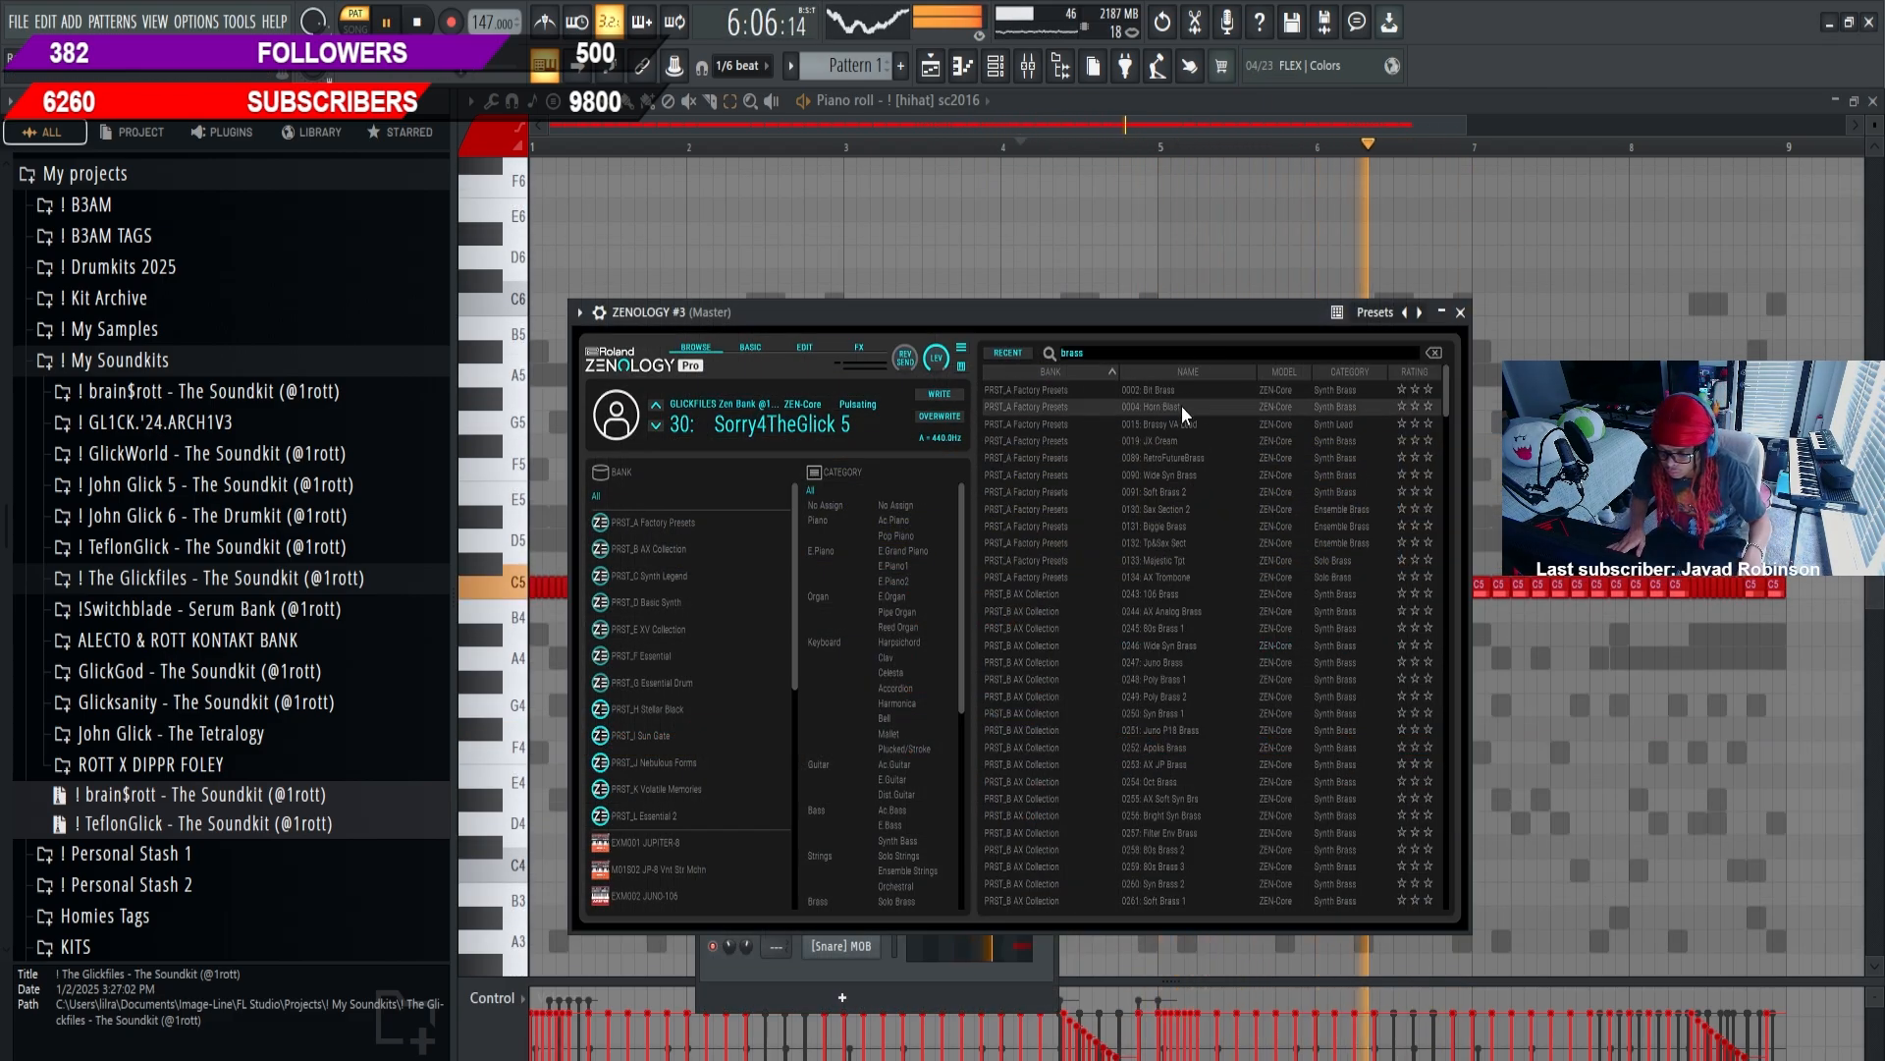
{"action": "double_click", "coordinate": [1230, 610]}
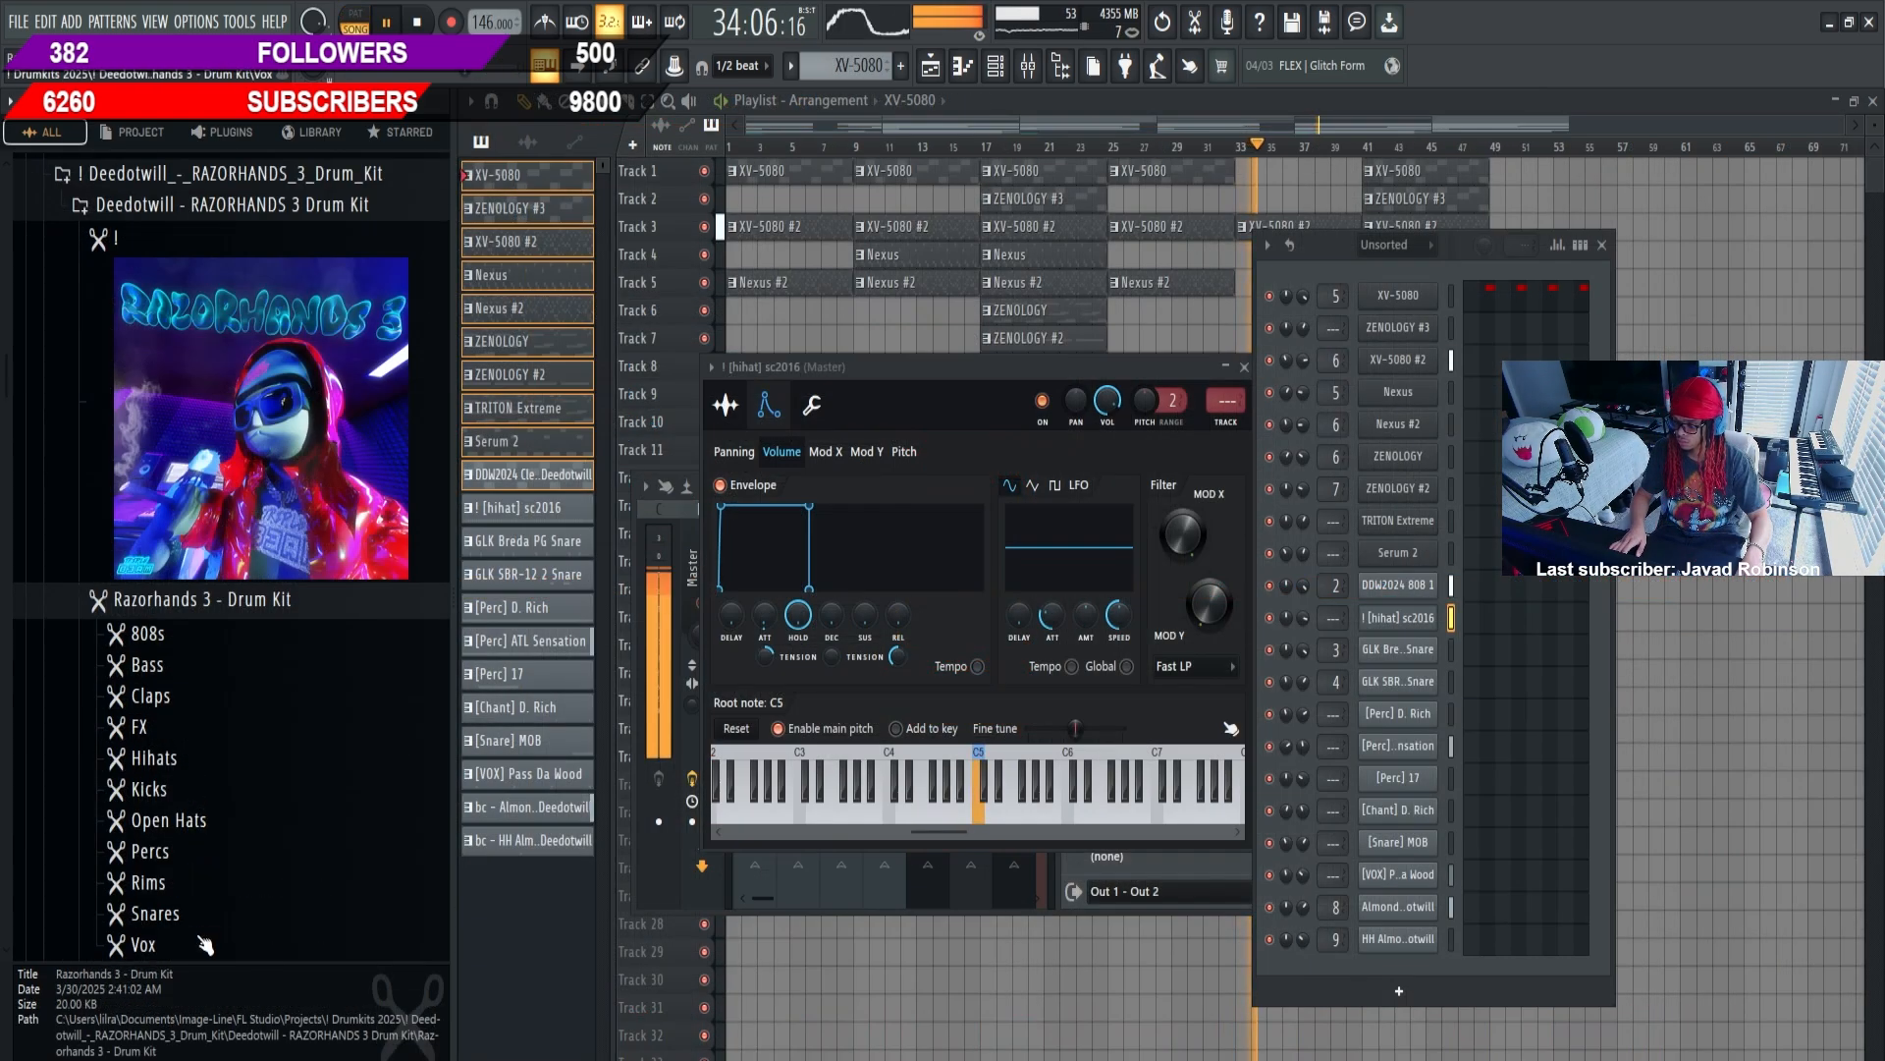
{"action": "left_click", "coordinate": [144, 944]}
{"action": "left_click", "coordinate": [147, 333]}
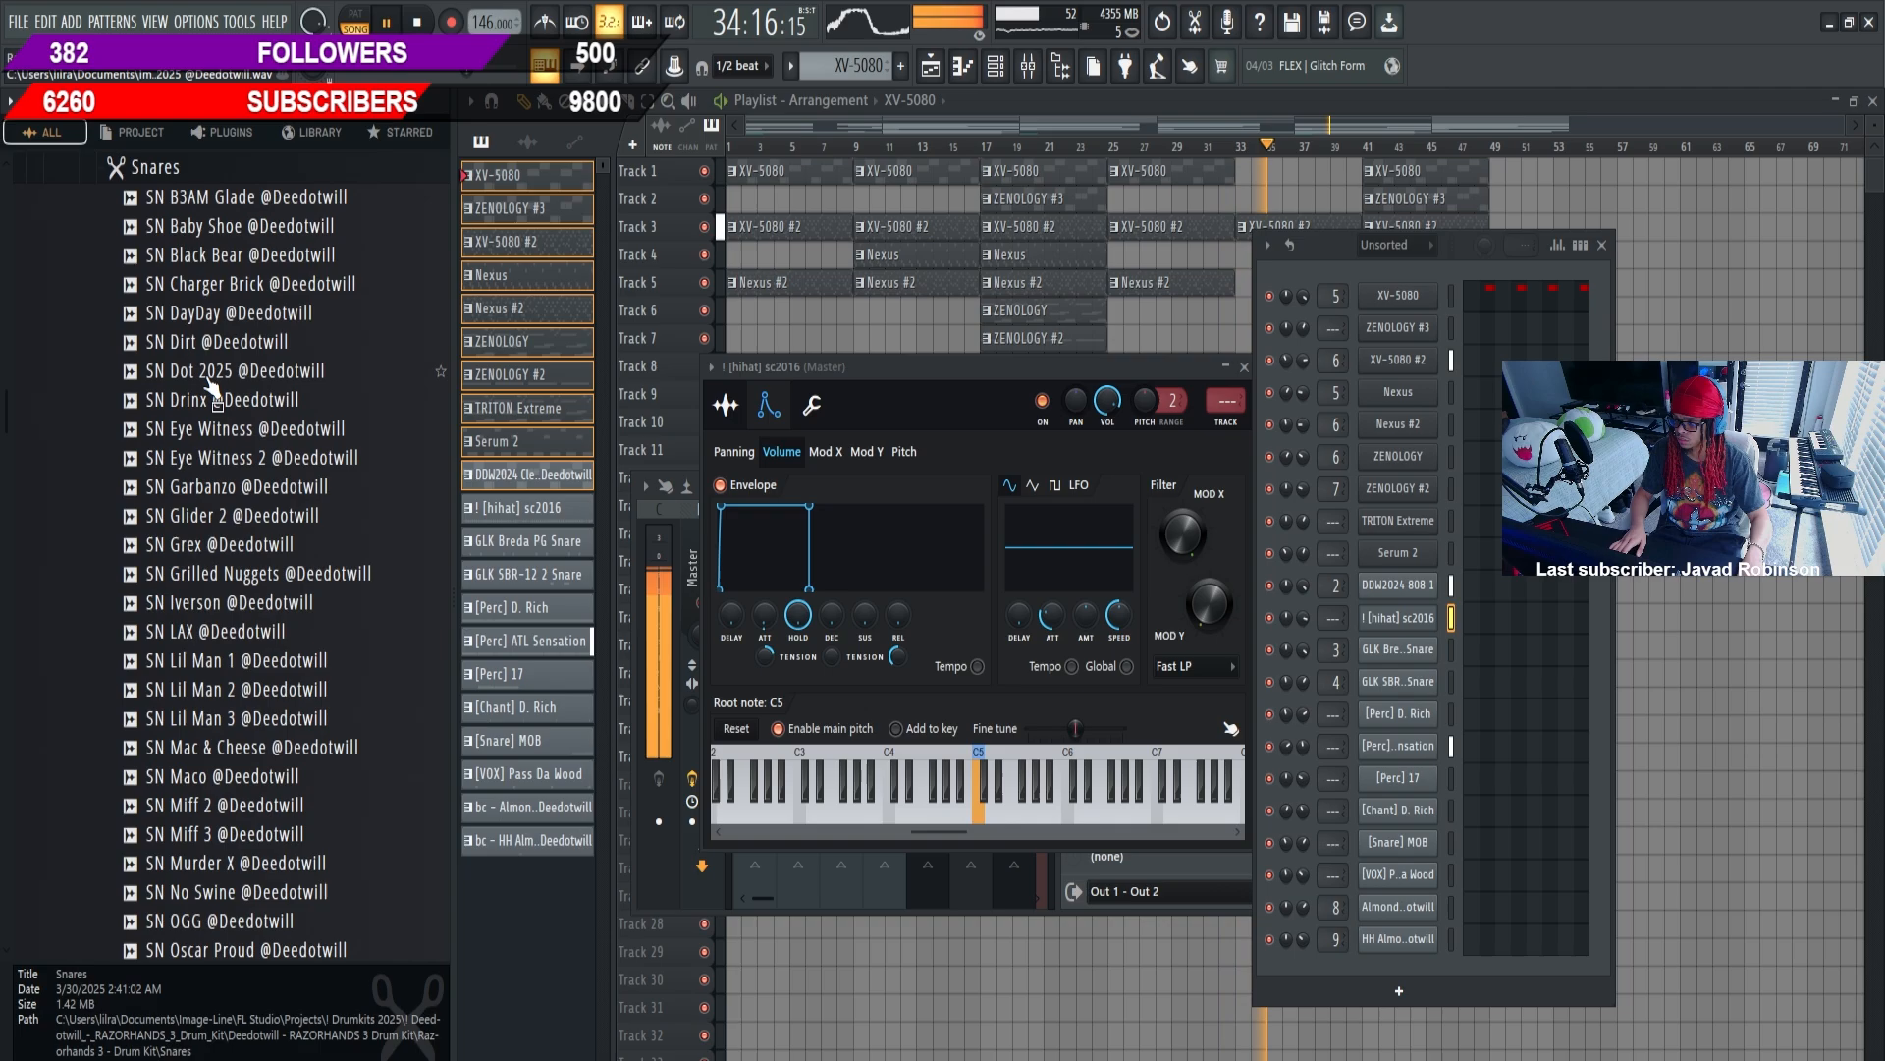
{"action": "left_click", "coordinate": [254, 428]}
{"action": "left_click", "coordinate": [251, 371]}
{"action": "left_click", "coordinate": [279, 313]}
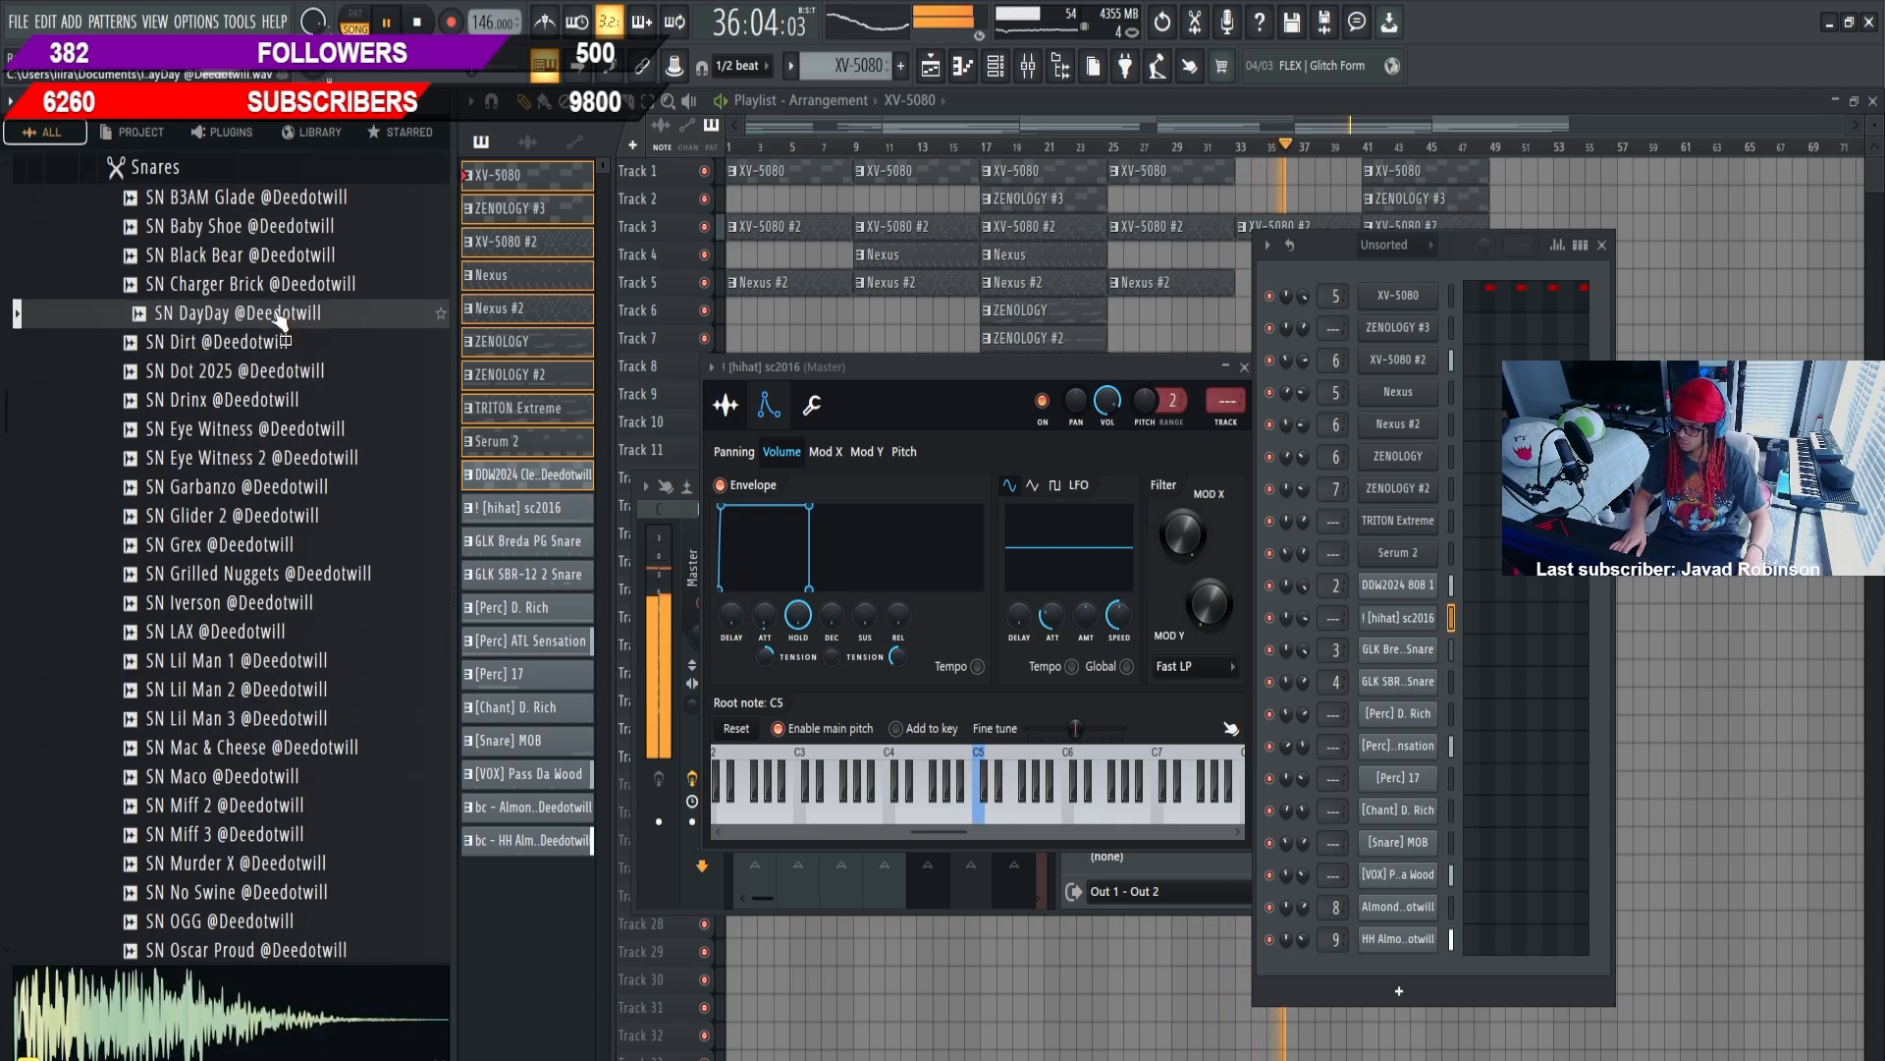
{"action": "left_click_drag", "start_coordinate": [1369, 704], "coordinate": [1381, 687]}
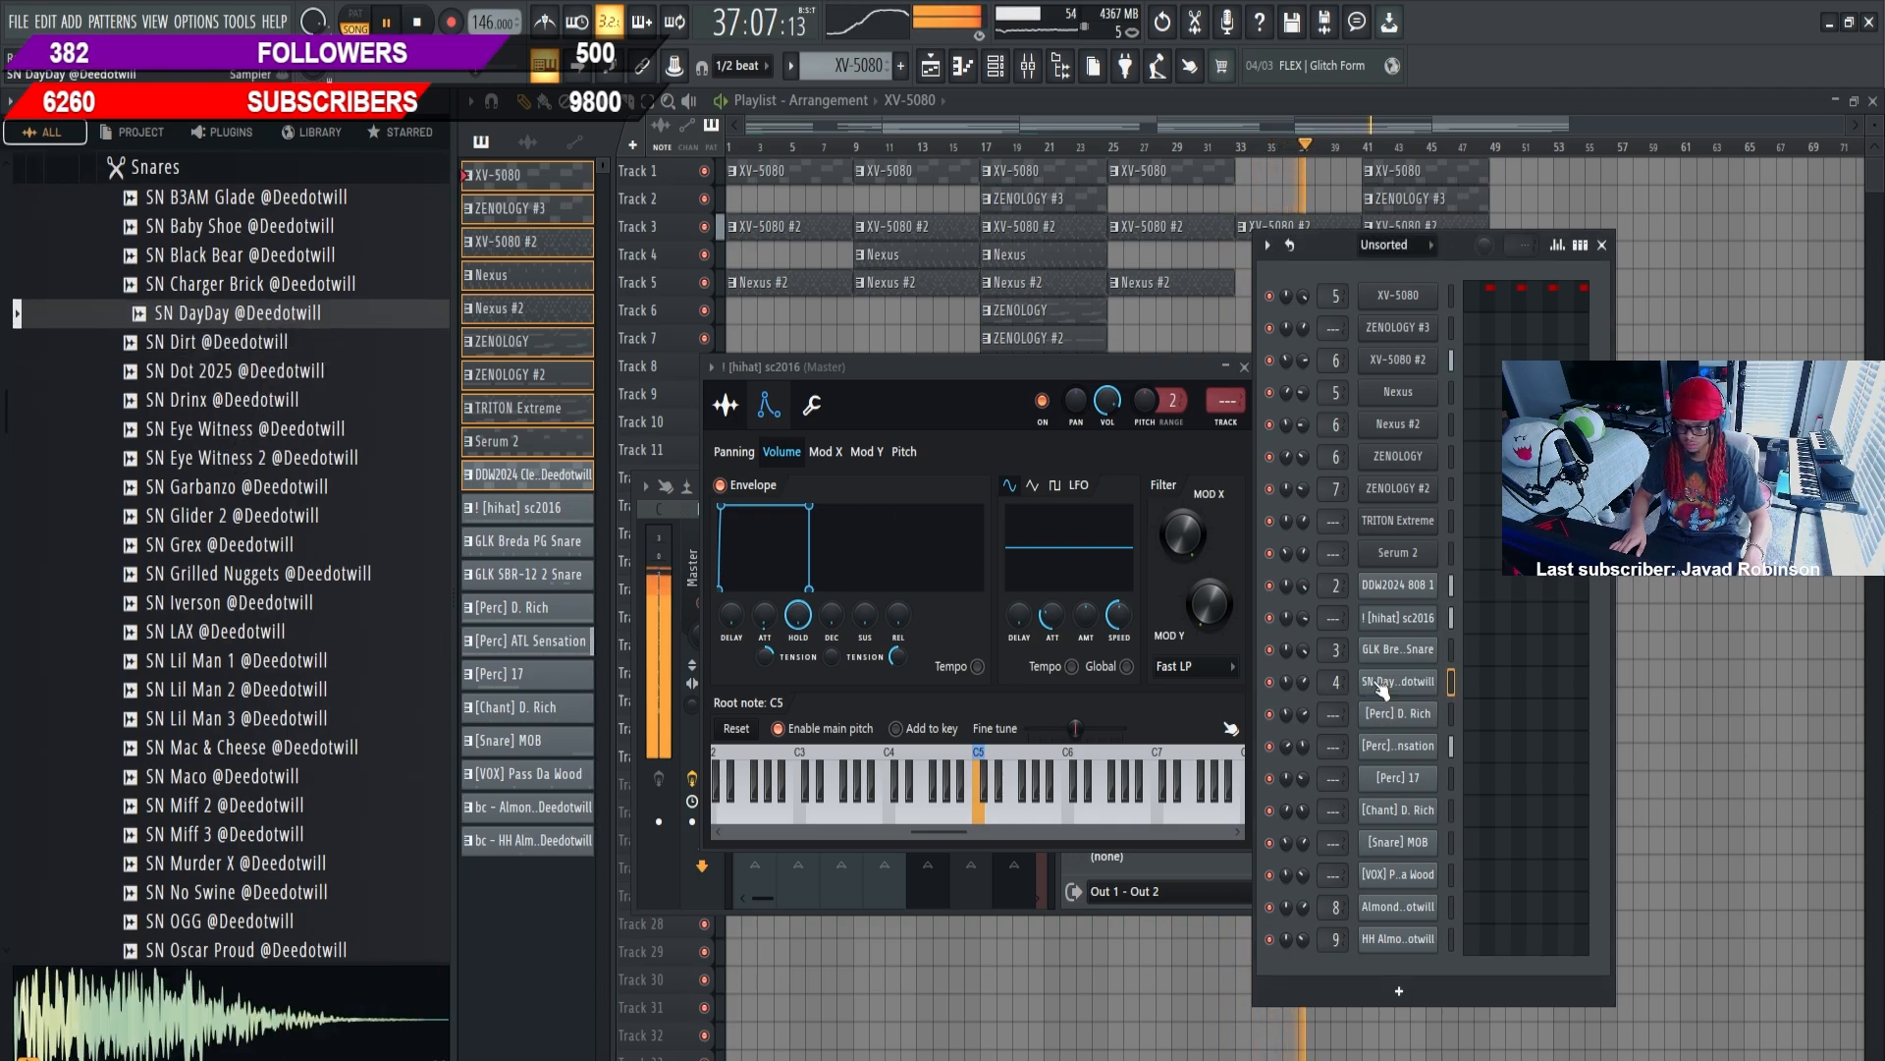
Check the mixer tracks for the GLK SBR-12 2 Snare and the ! [808] zumiez, and close the open windows
{"action": "left_click", "coordinate": [1028, 66]}
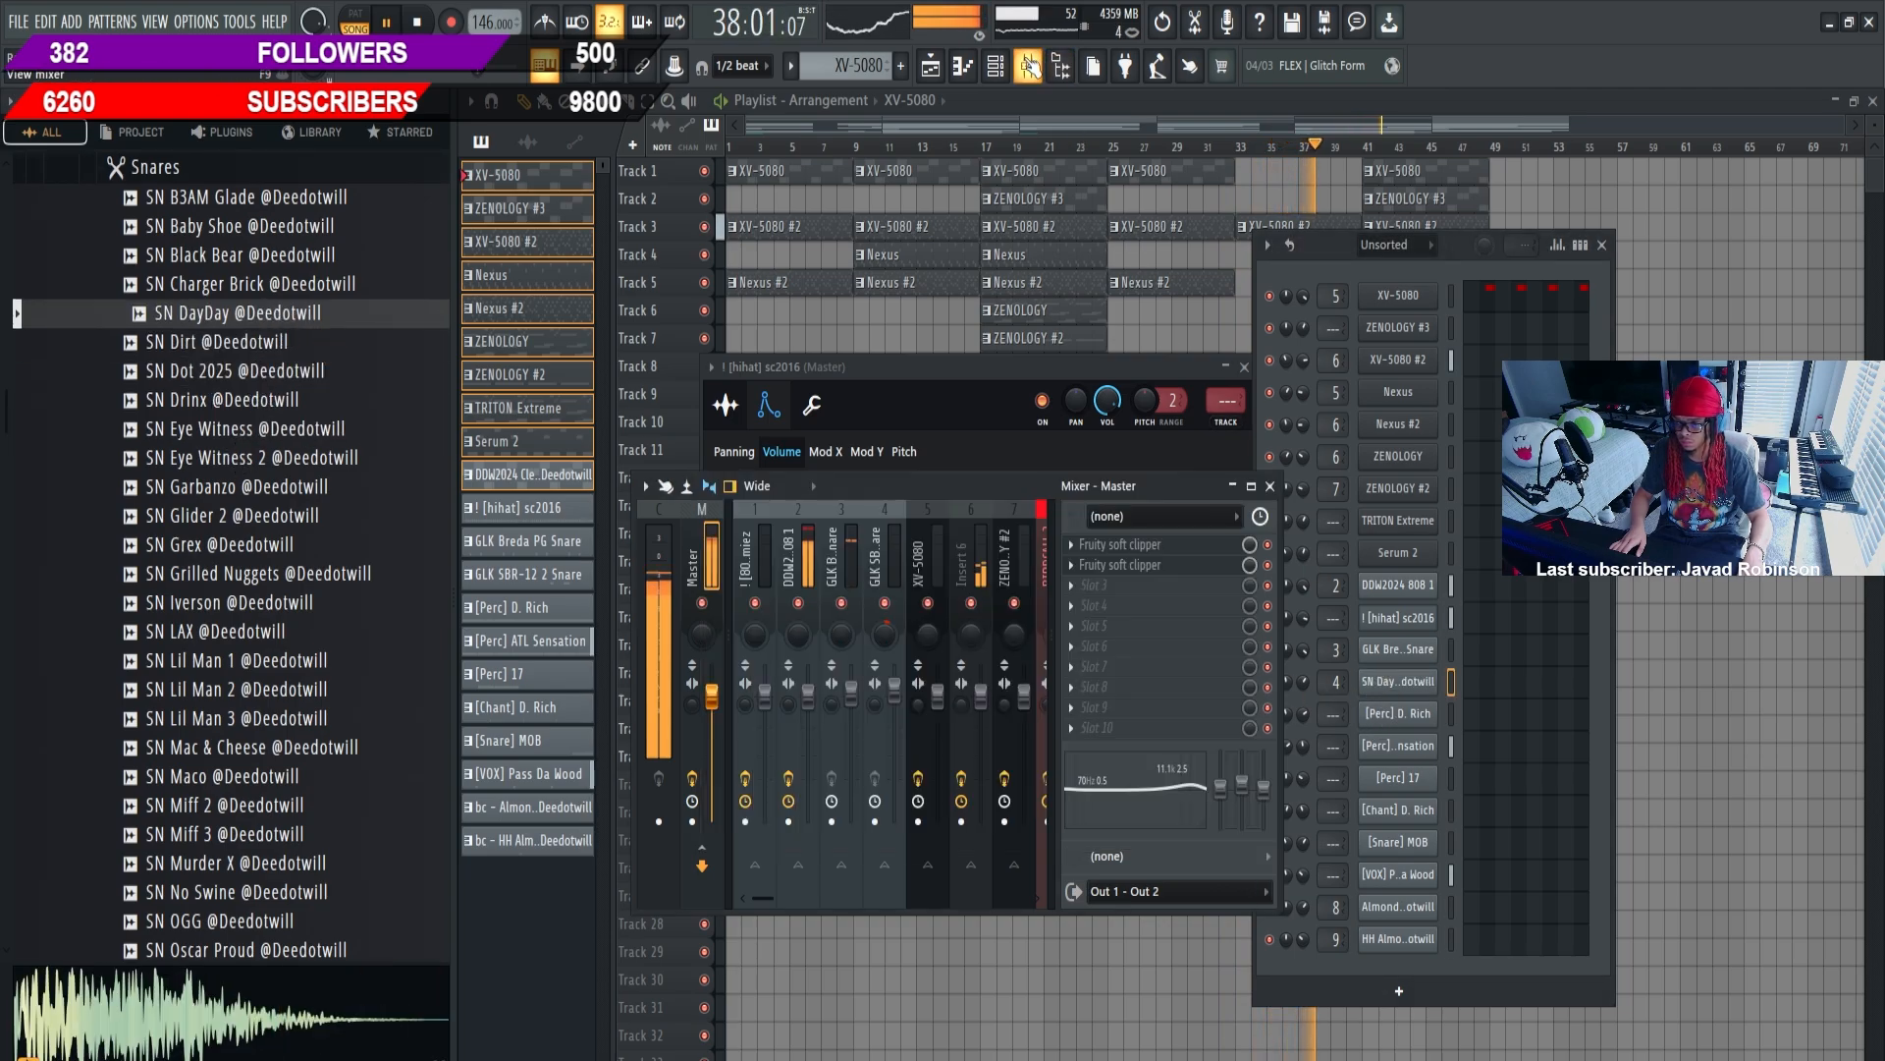
{"action": "left_click", "coordinate": [882, 546]}
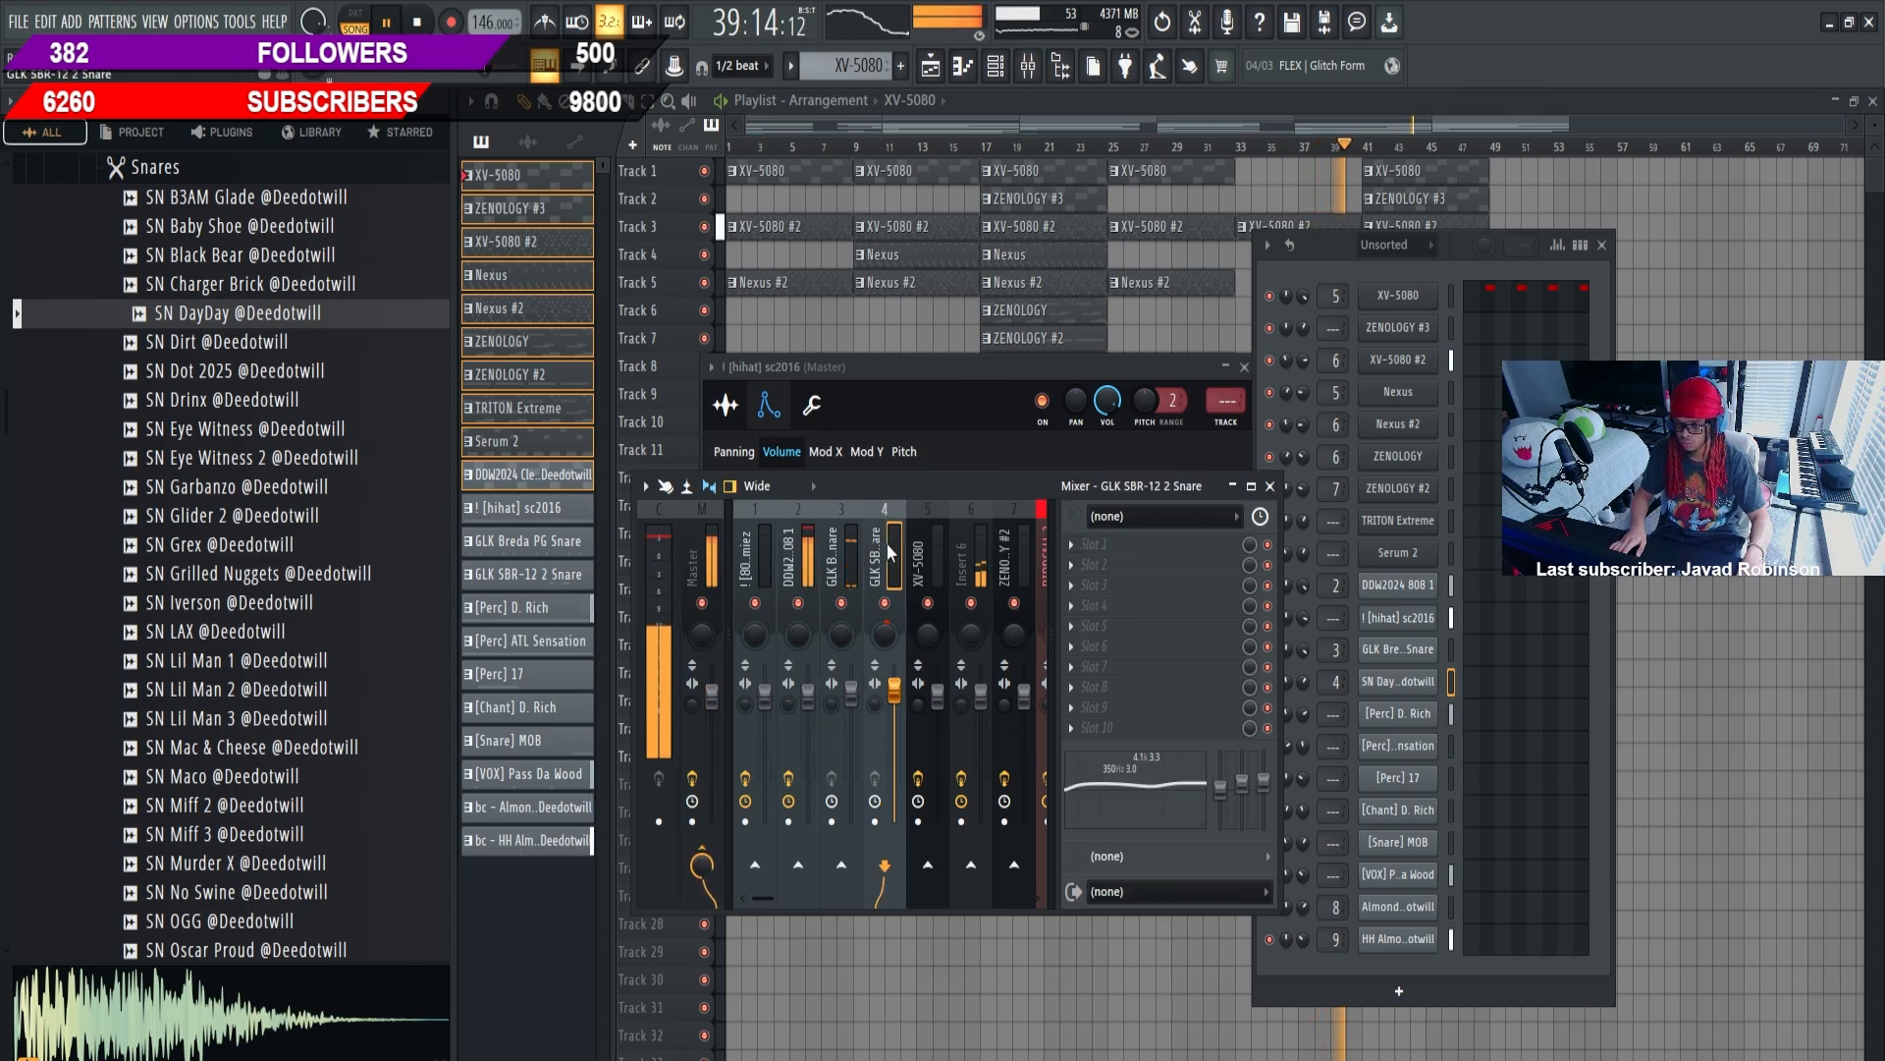
{"action": "left_click", "coordinate": [776, 542]}
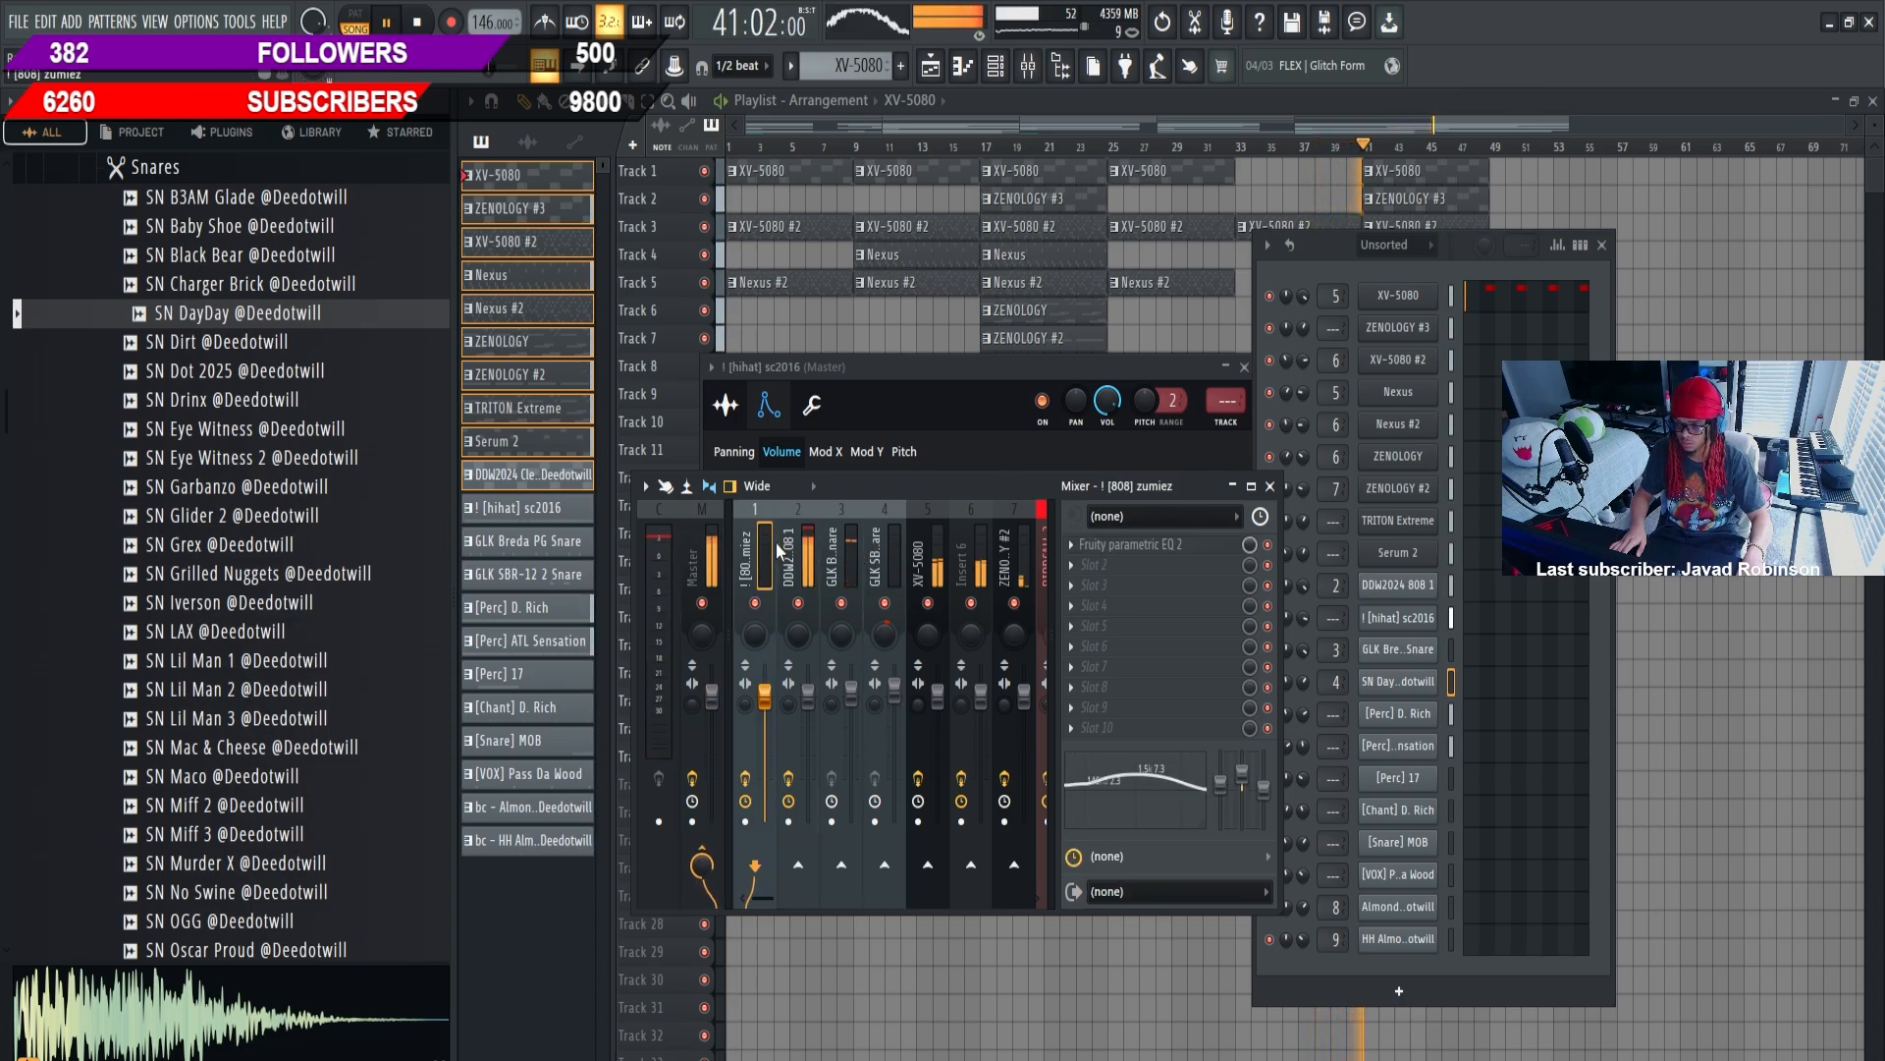
{"action": "key", "text": "F12"}
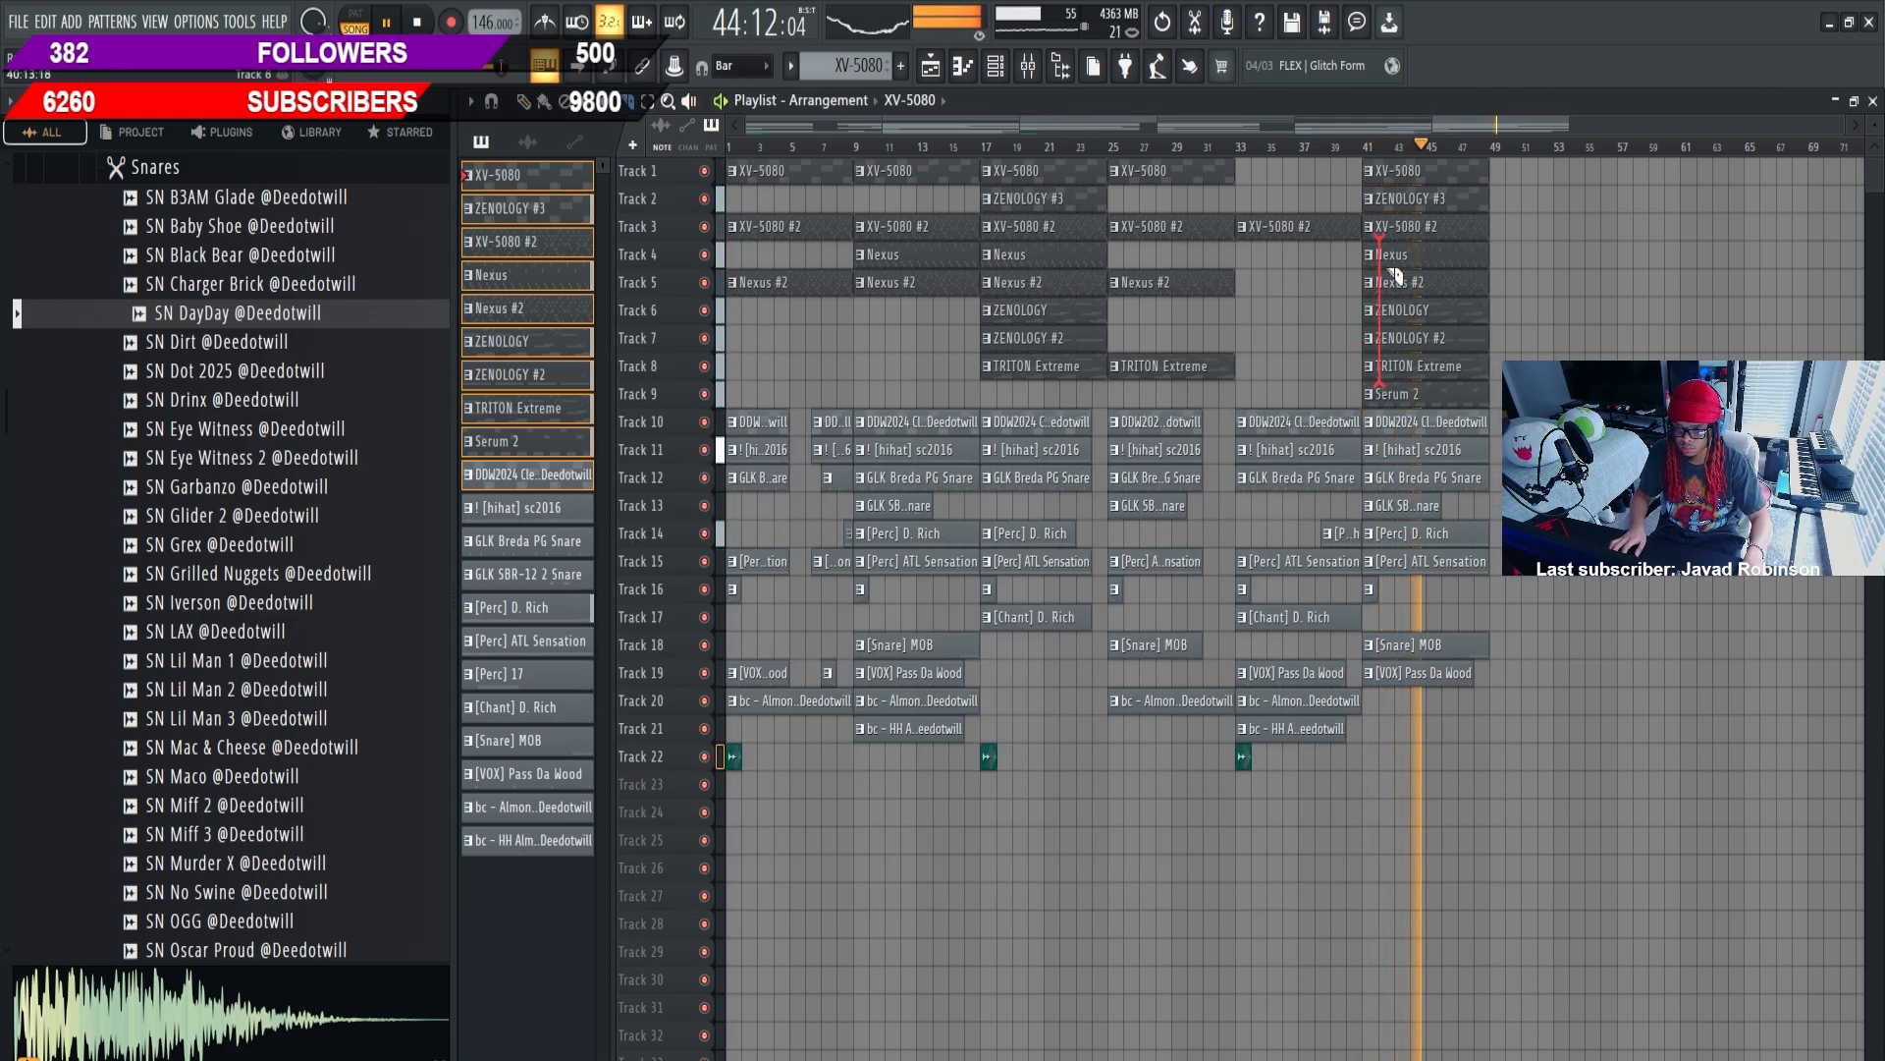
Trim the first bar off the layered melody clips starting at bars 9, 17, 25 and 41 on tracks 4 to 9
{"action": "left_click_drag", "start_coordinate": [1394, 275], "coordinate": [1380, 374]}
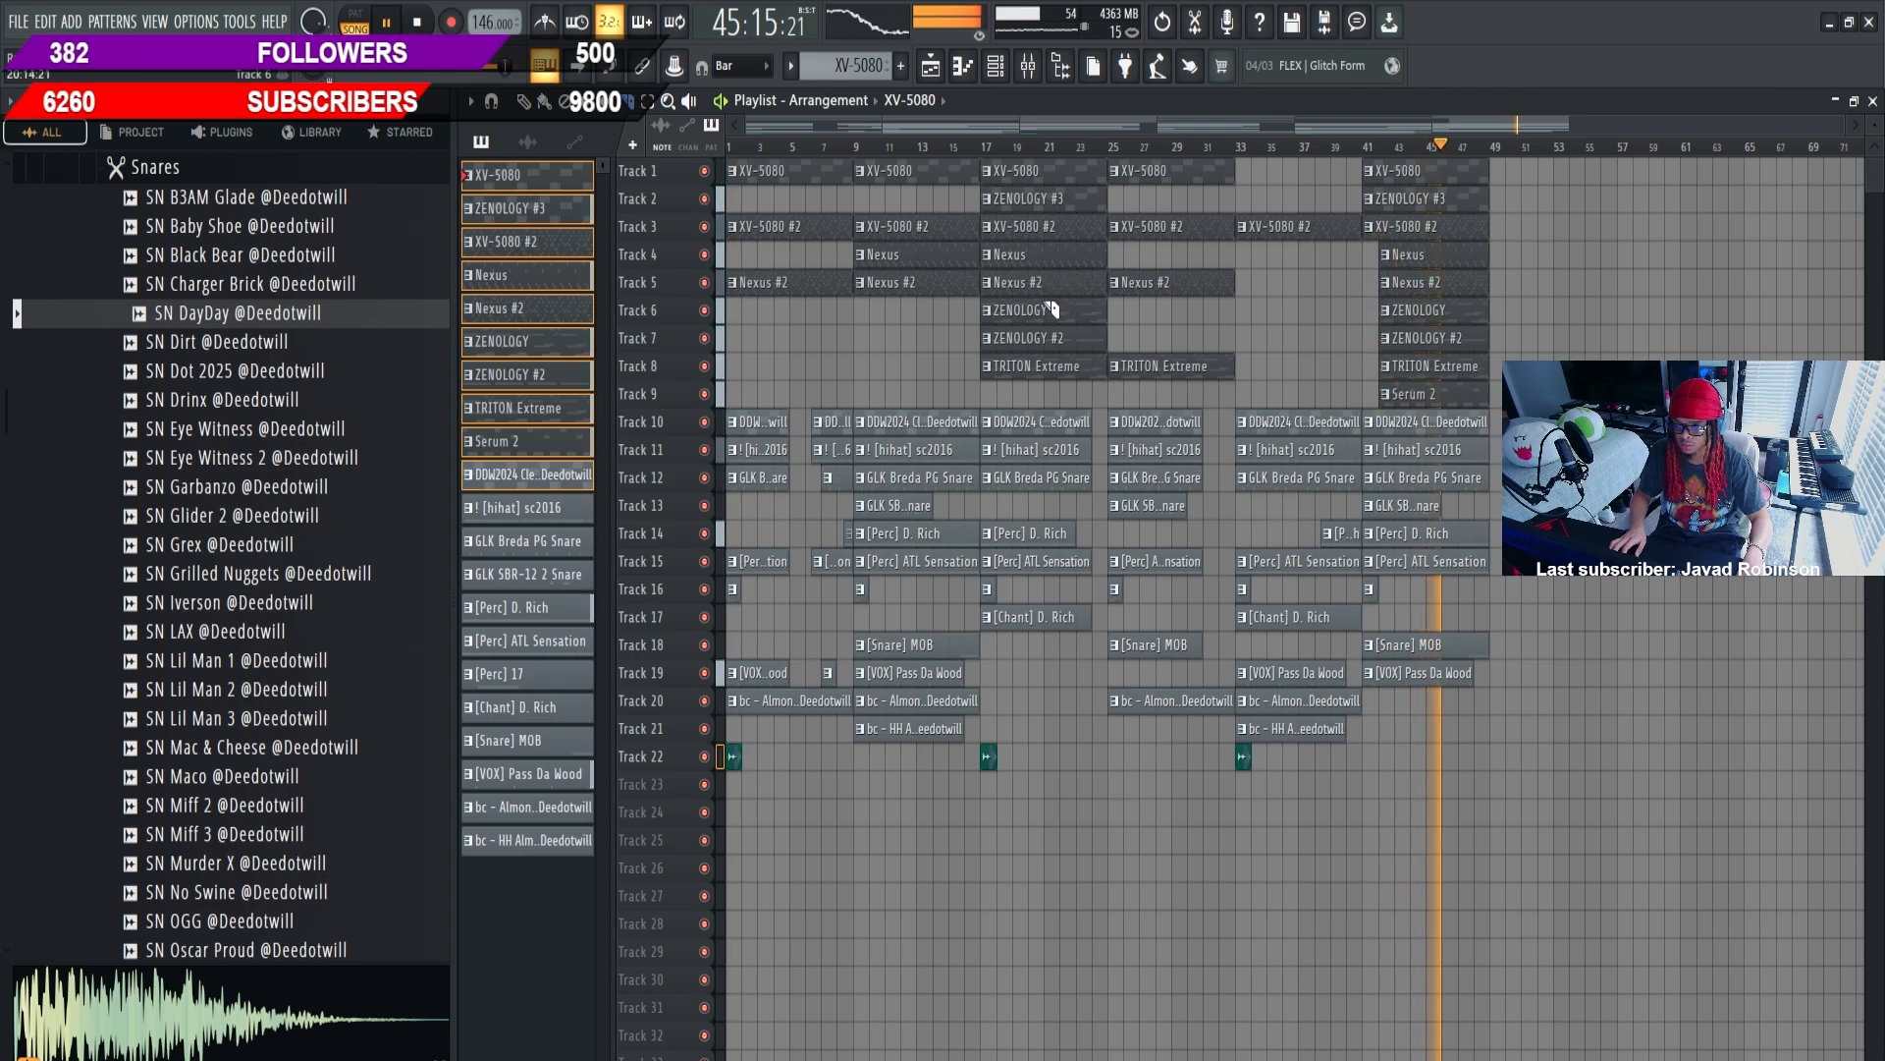
{"action": "left_click_drag", "start_coordinate": [1001, 373], "coordinate": [1004, 266]}
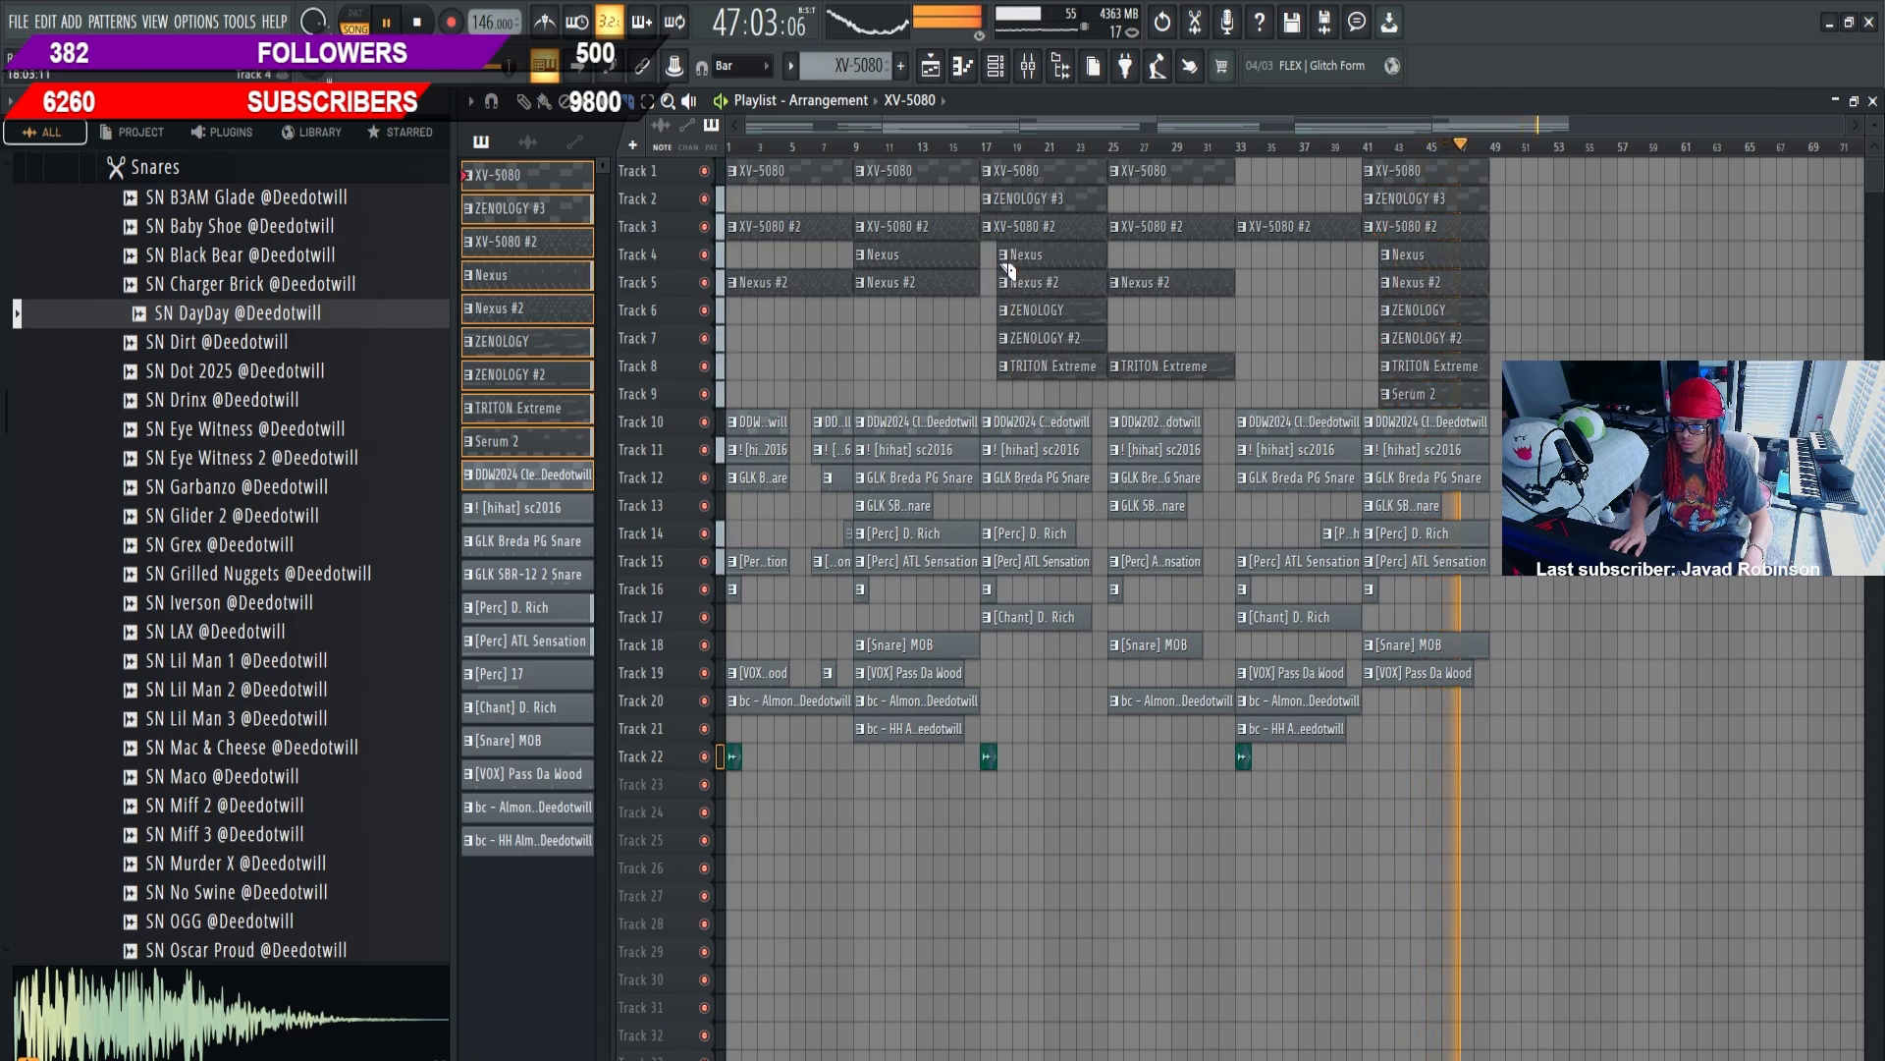
{"action": "left_click", "coordinate": [972, 148]}
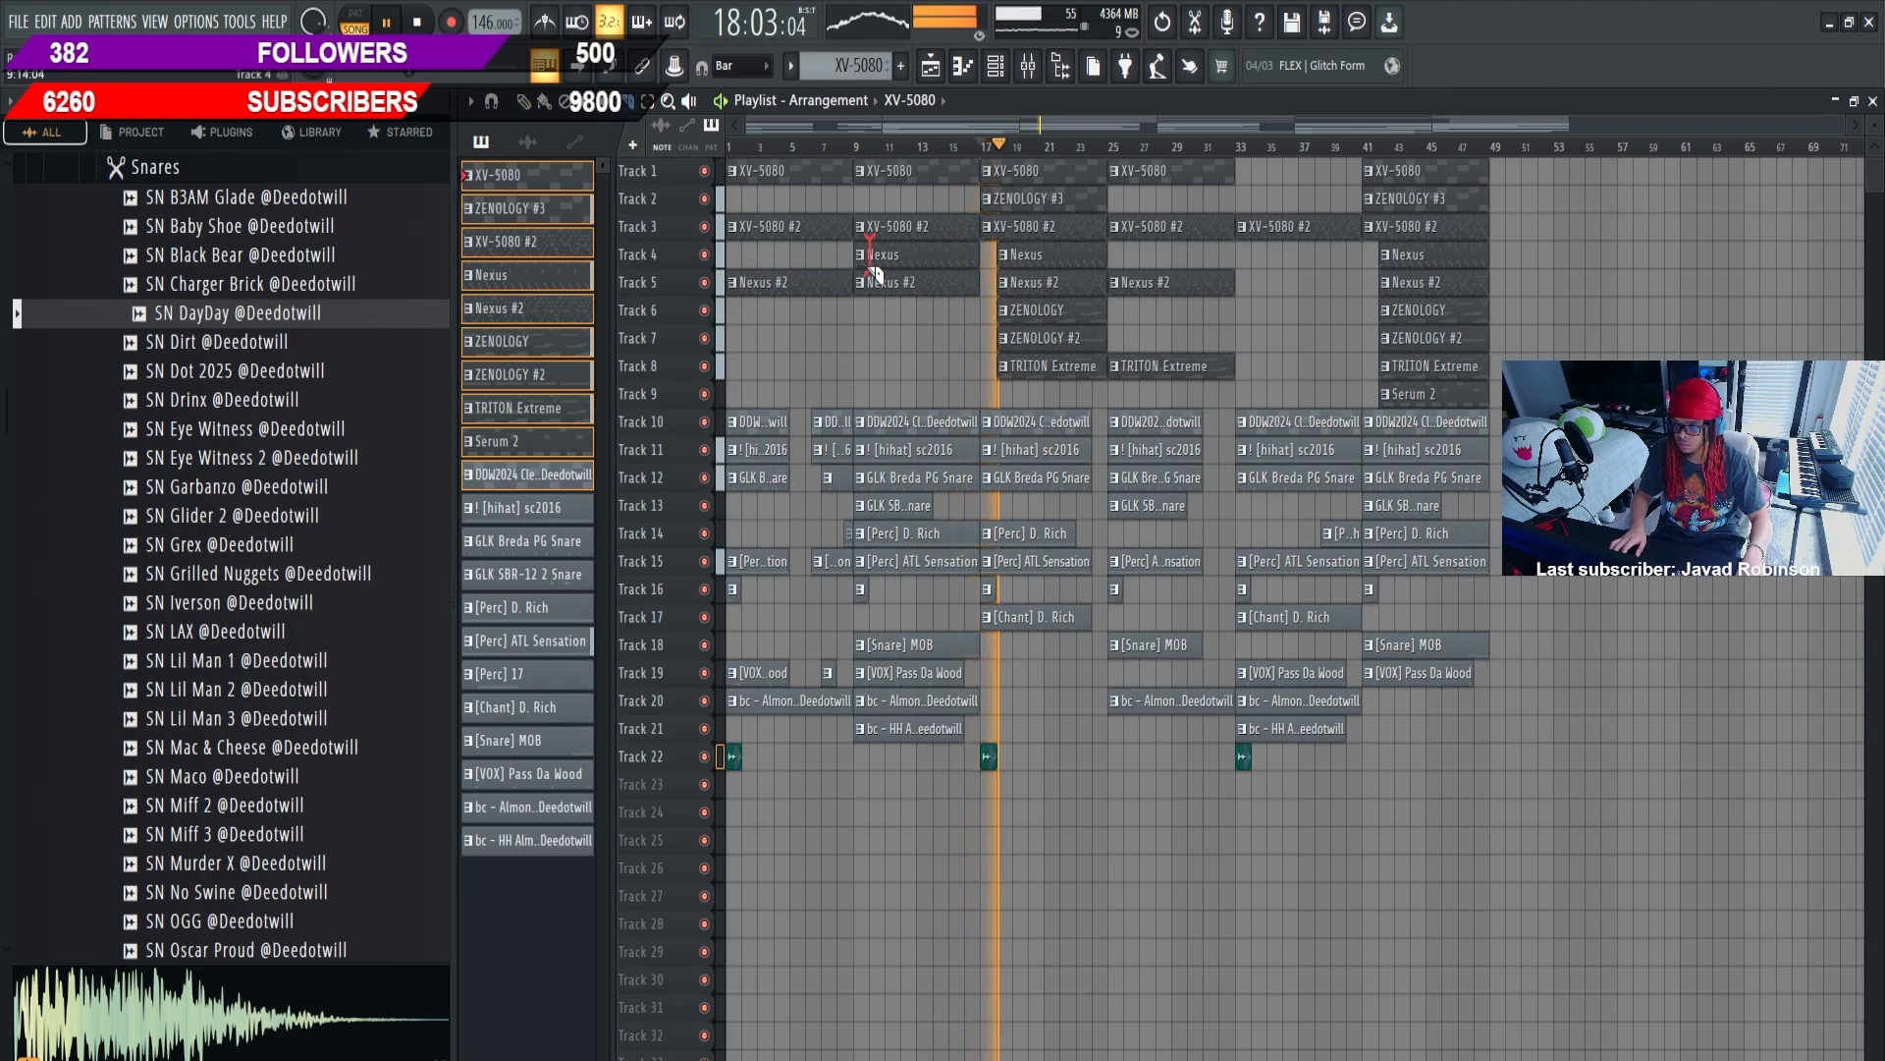
{"action": "left_click_drag", "start_coordinate": [877, 286], "coordinate": [881, 289]}
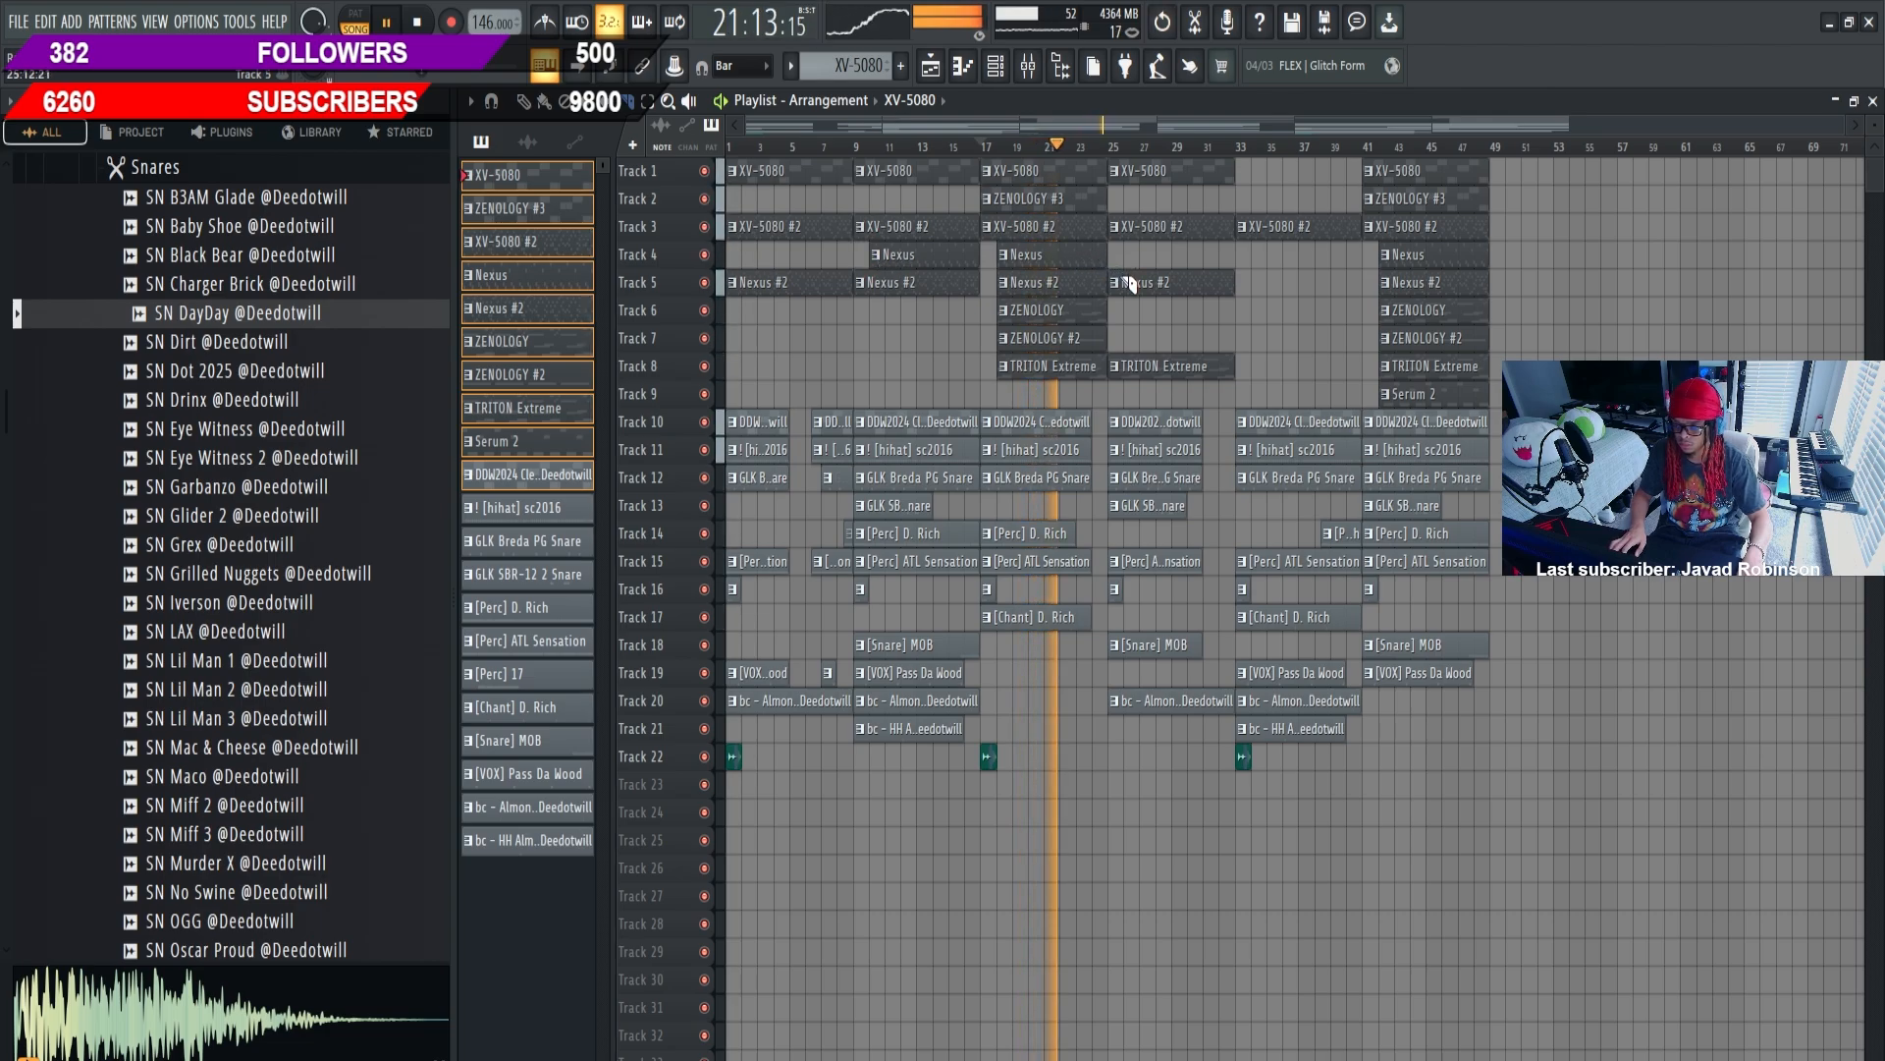
{"action": "left_click_drag", "start_coordinate": [1126, 293], "coordinate": [1128, 375]}
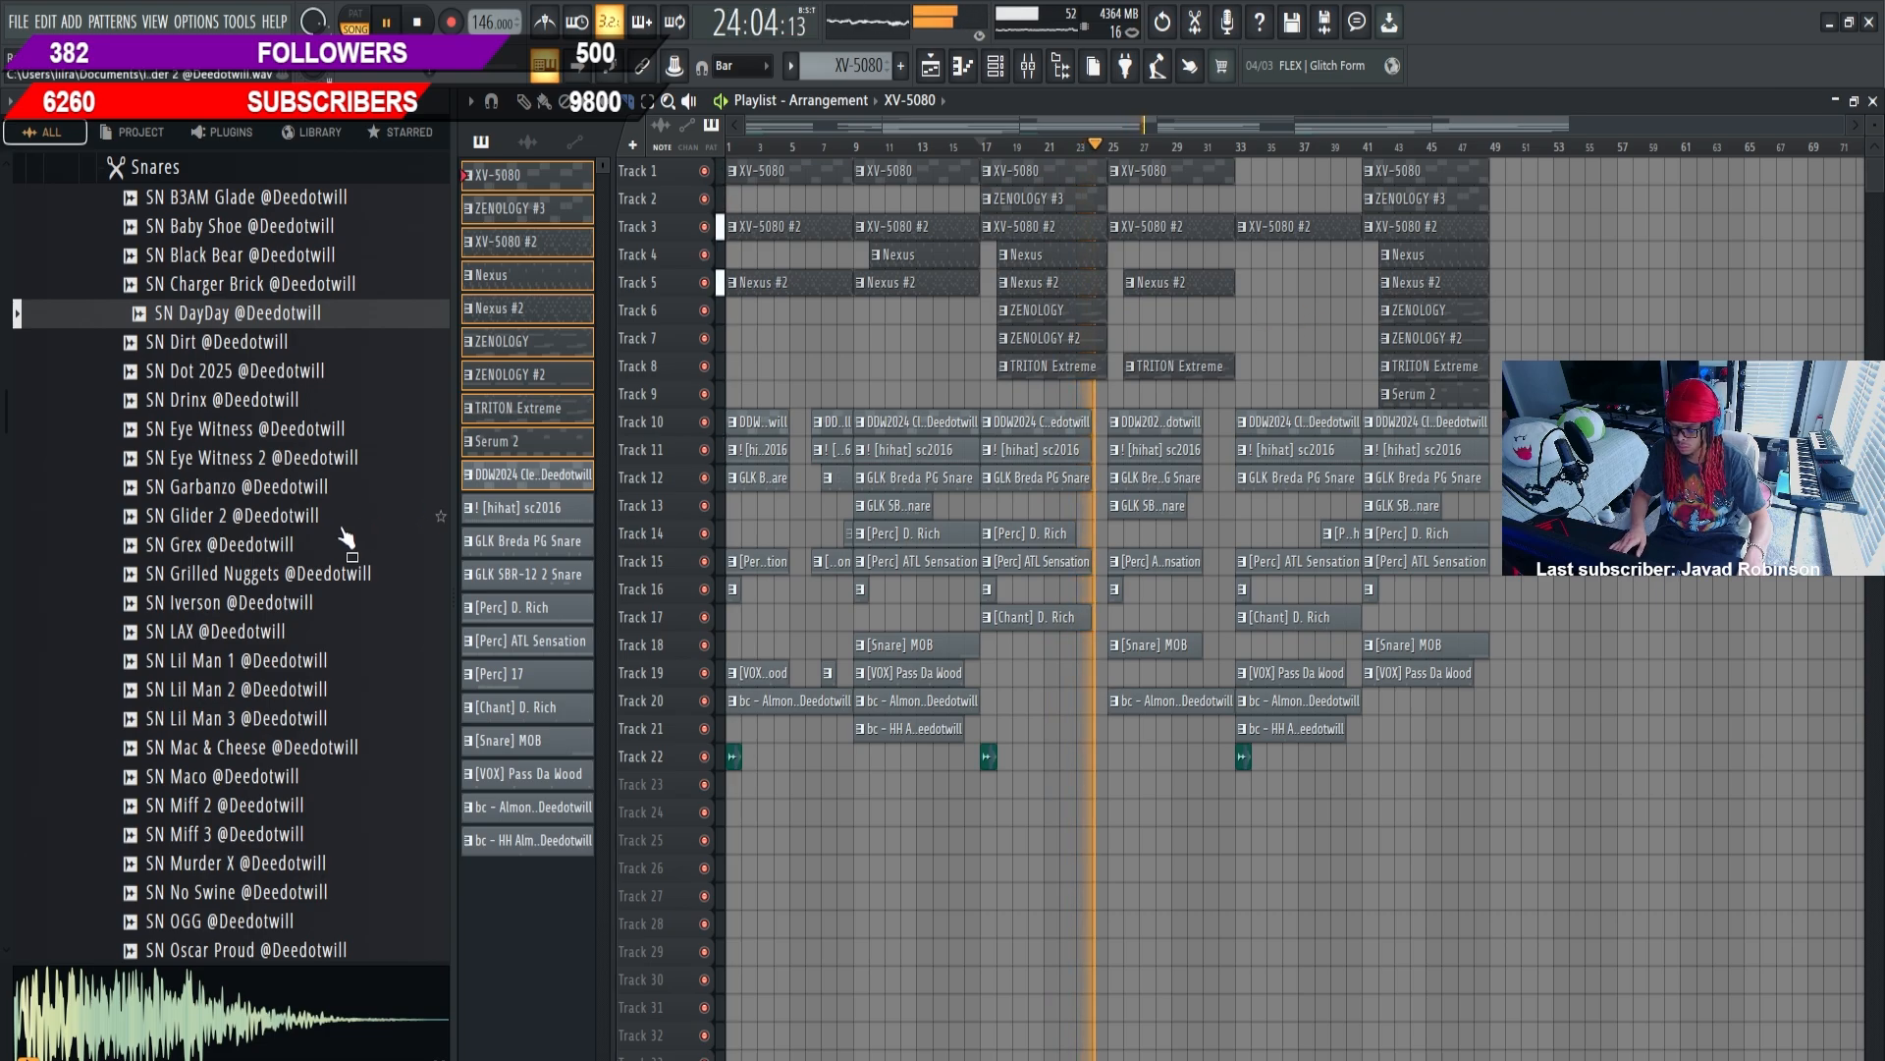
Audition the producer tags in the ! B3AM TAGS folder and place ! B3AM TW C4 on track 23 at bar 2
{"action": "scroll", "coordinate": [245, 471], "scroll_direction": "up", "scroll_amount": 12}
{"action": "left_click", "coordinate": [182, 399]}
{"action": "left_click", "coordinate": [110, 367]}
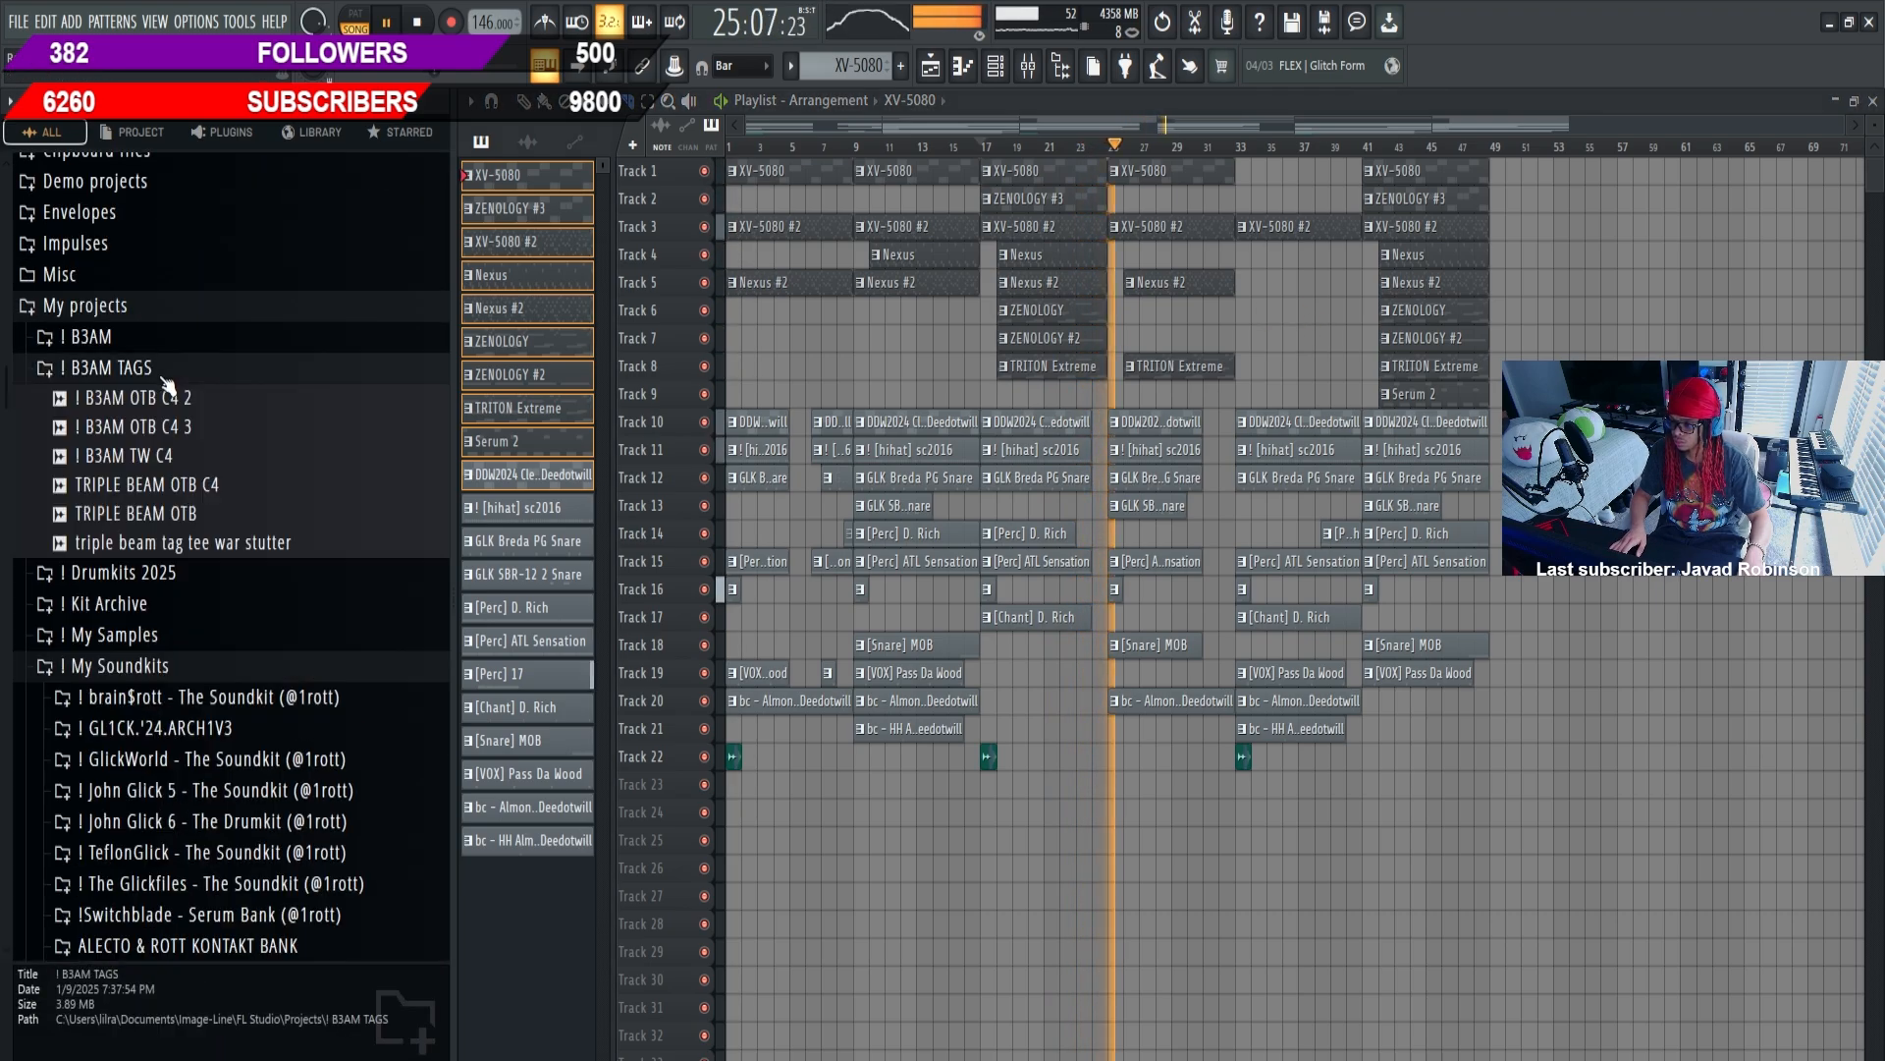
{"action": "left_click", "coordinate": [138, 426]}
{"action": "left_click", "coordinate": [229, 485]}
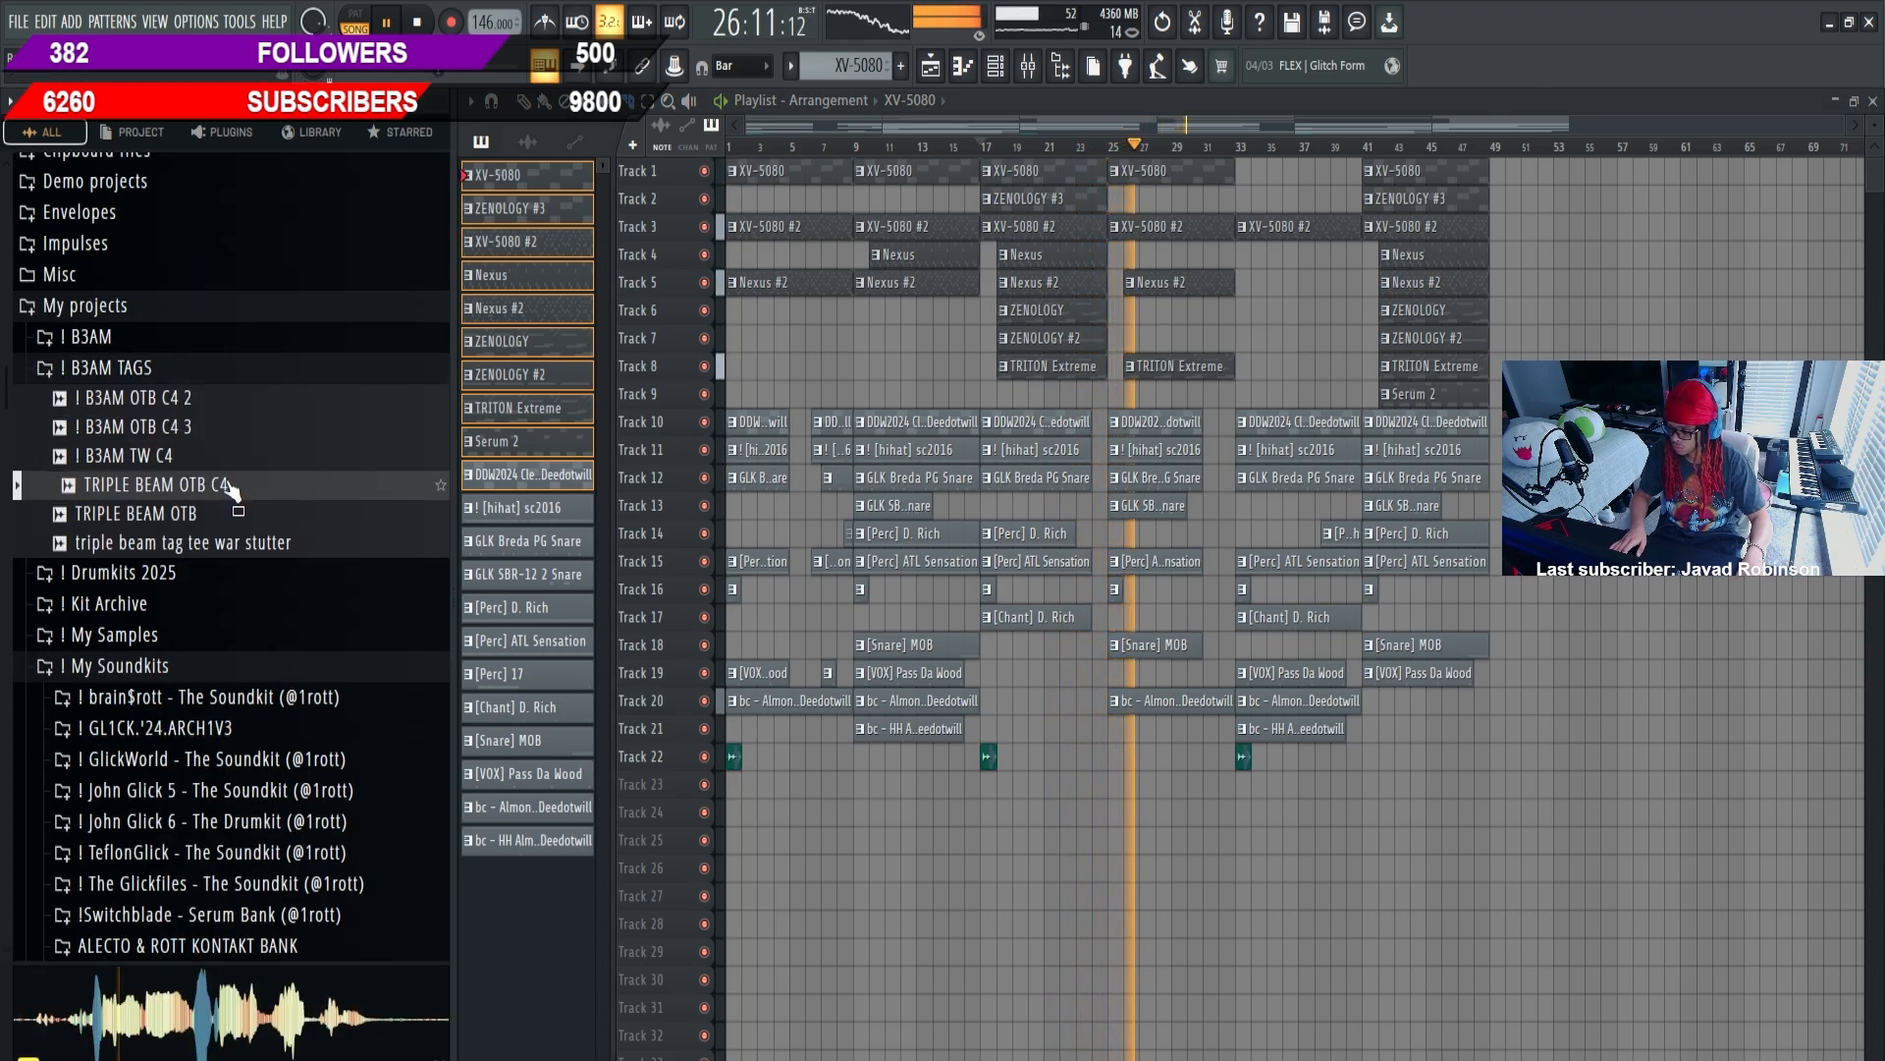
{"action": "left_click", "coordinate": [212, 429]}
{"action": "left_click_drag", "start_coordinate": [213, 428], "coordinate": [277, 491]}
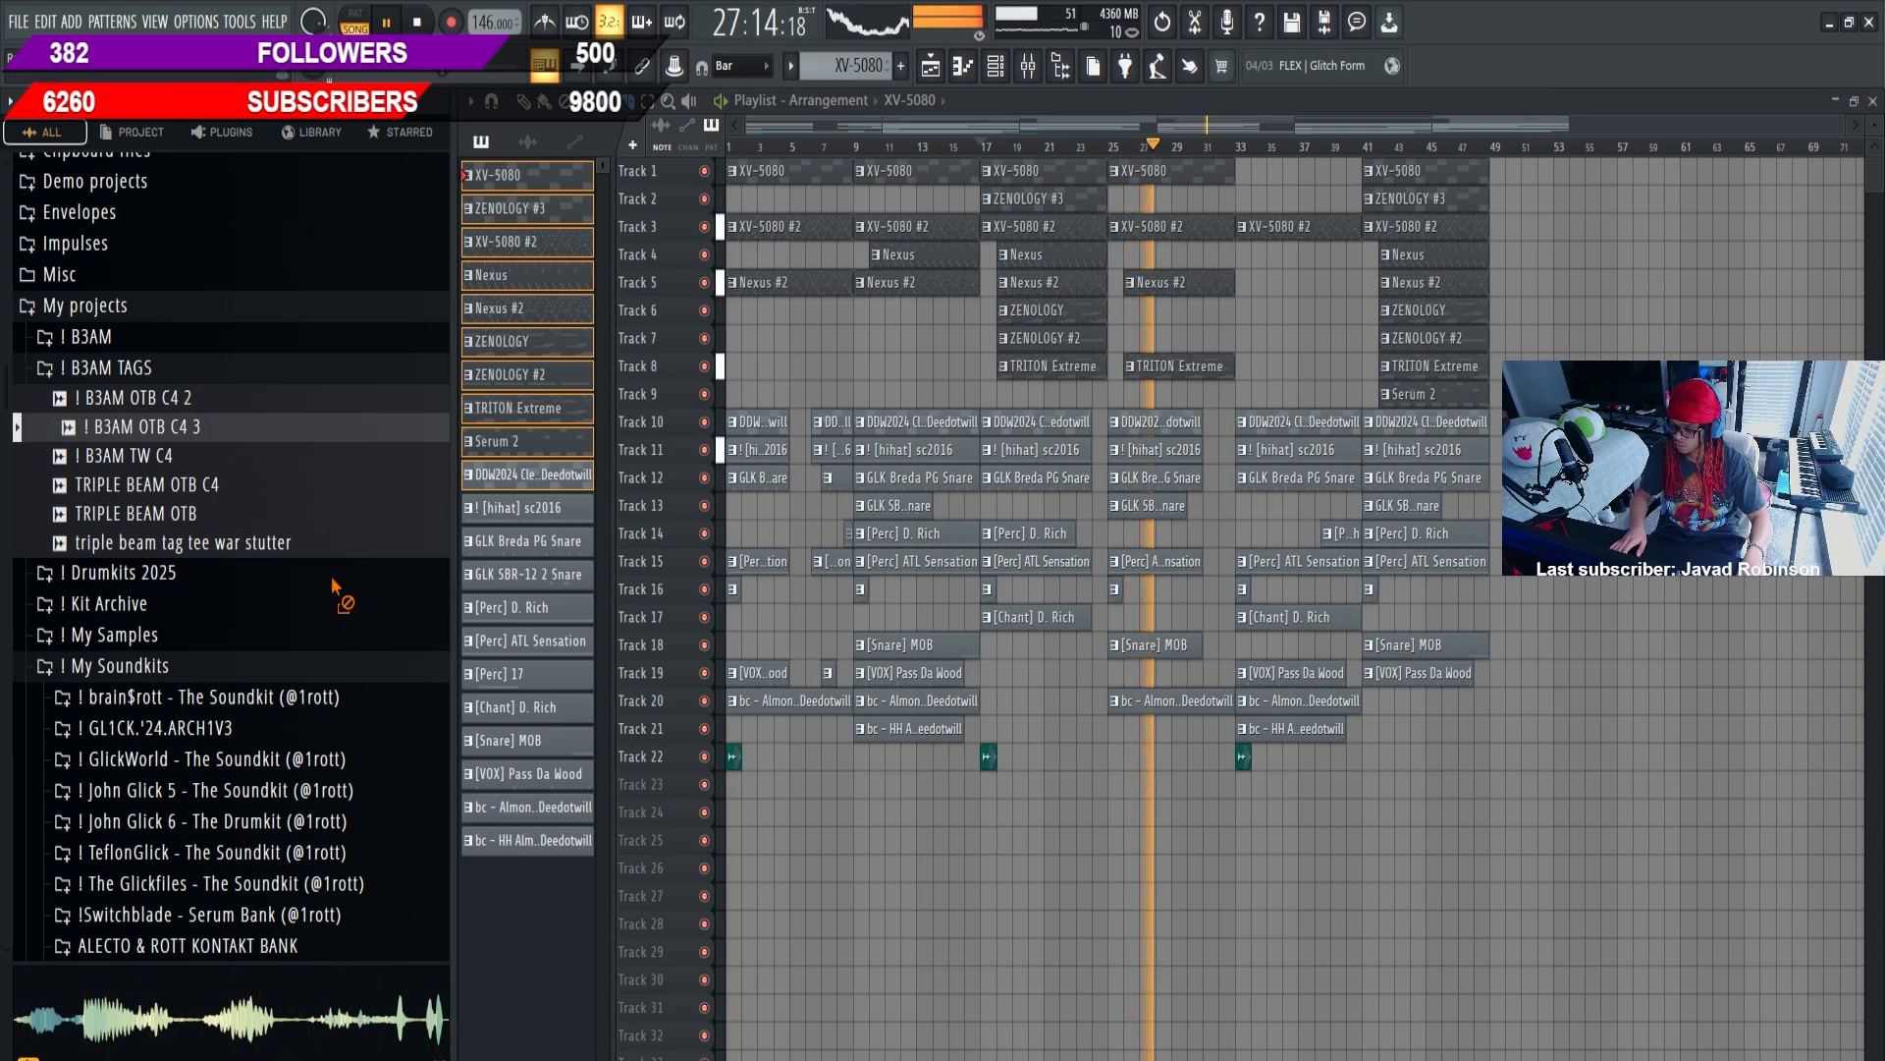
{"action": "left_click_drag", "start_coordinate": [332, 575], "coordinate": [324, 565]}
{"action": "left_click_drag", "start_coordinate": [184, 454], "coordinate": [748, 791]}
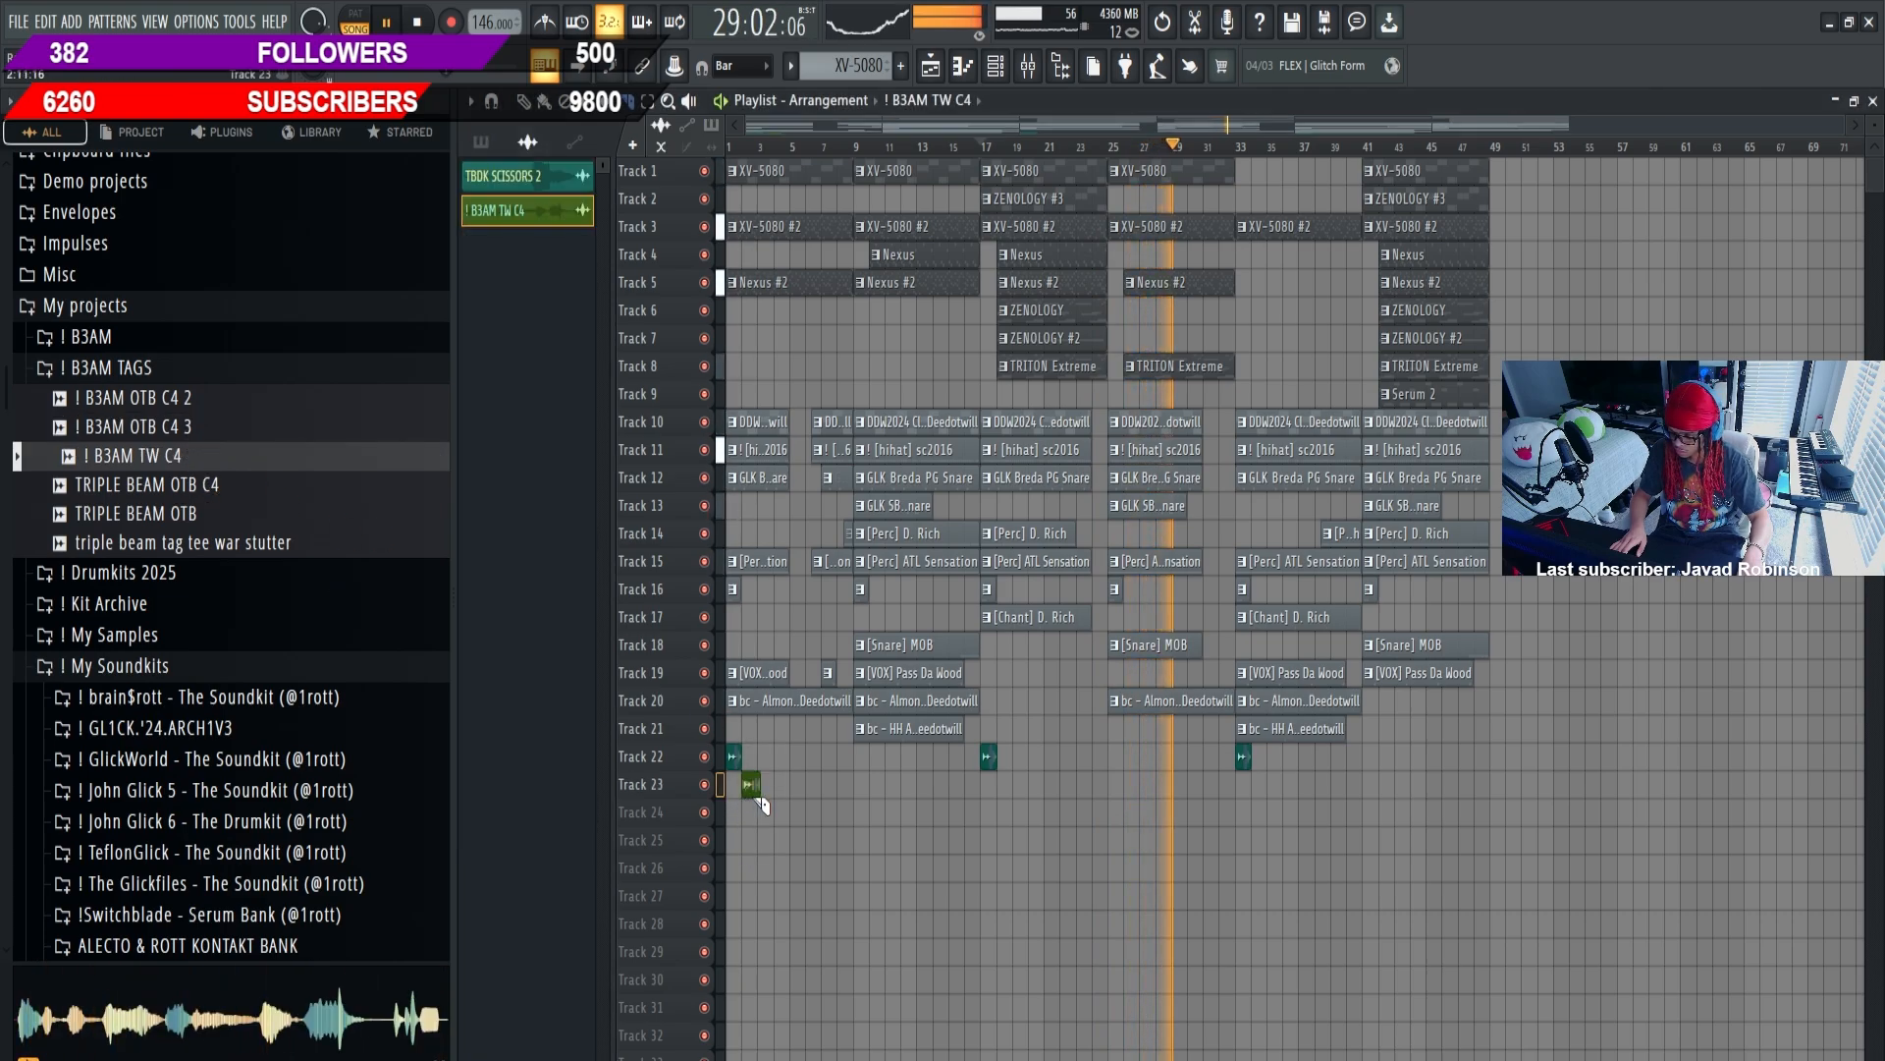
Delete the first [Perc] ATL Sensation clip on track 15 near bar 2
{"action": "left_click_drag", "start_coordinate": [681, 190], "coordinate": [705, 988]}
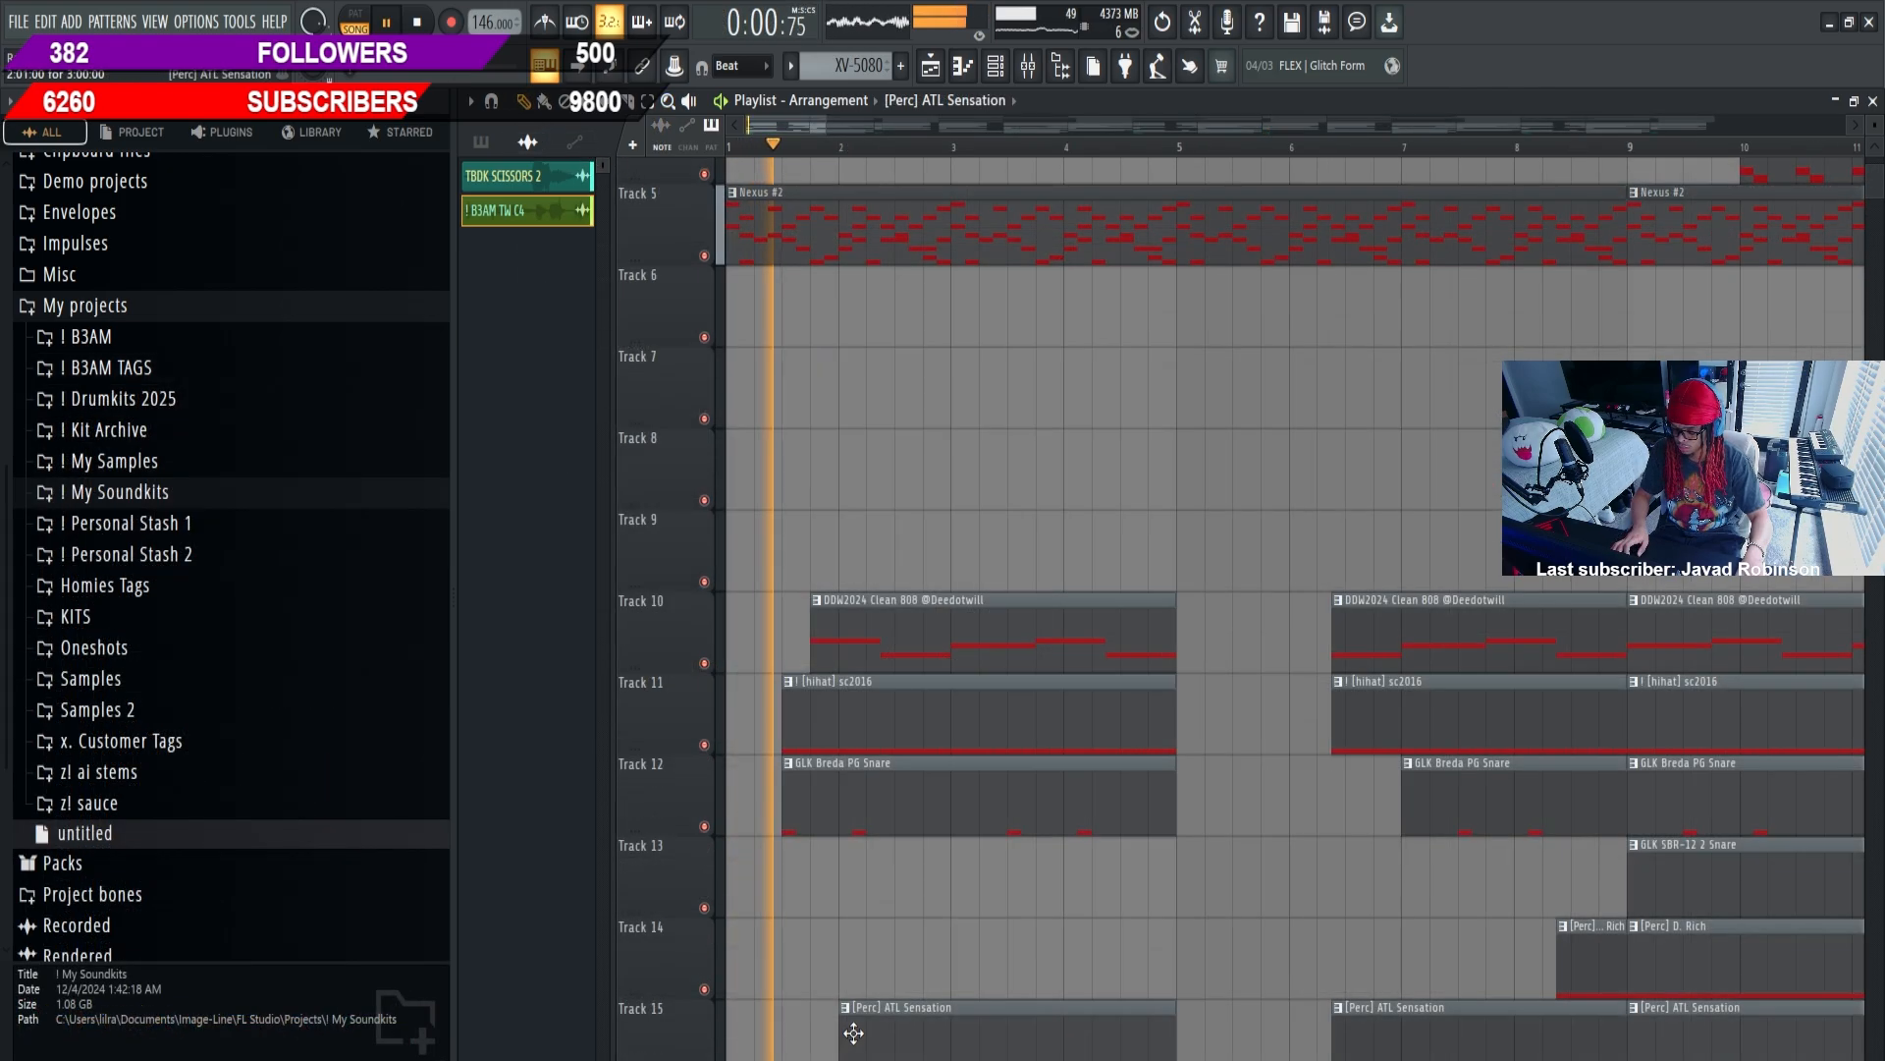
{"action": "left_click", "coordinate": [667, 102]}
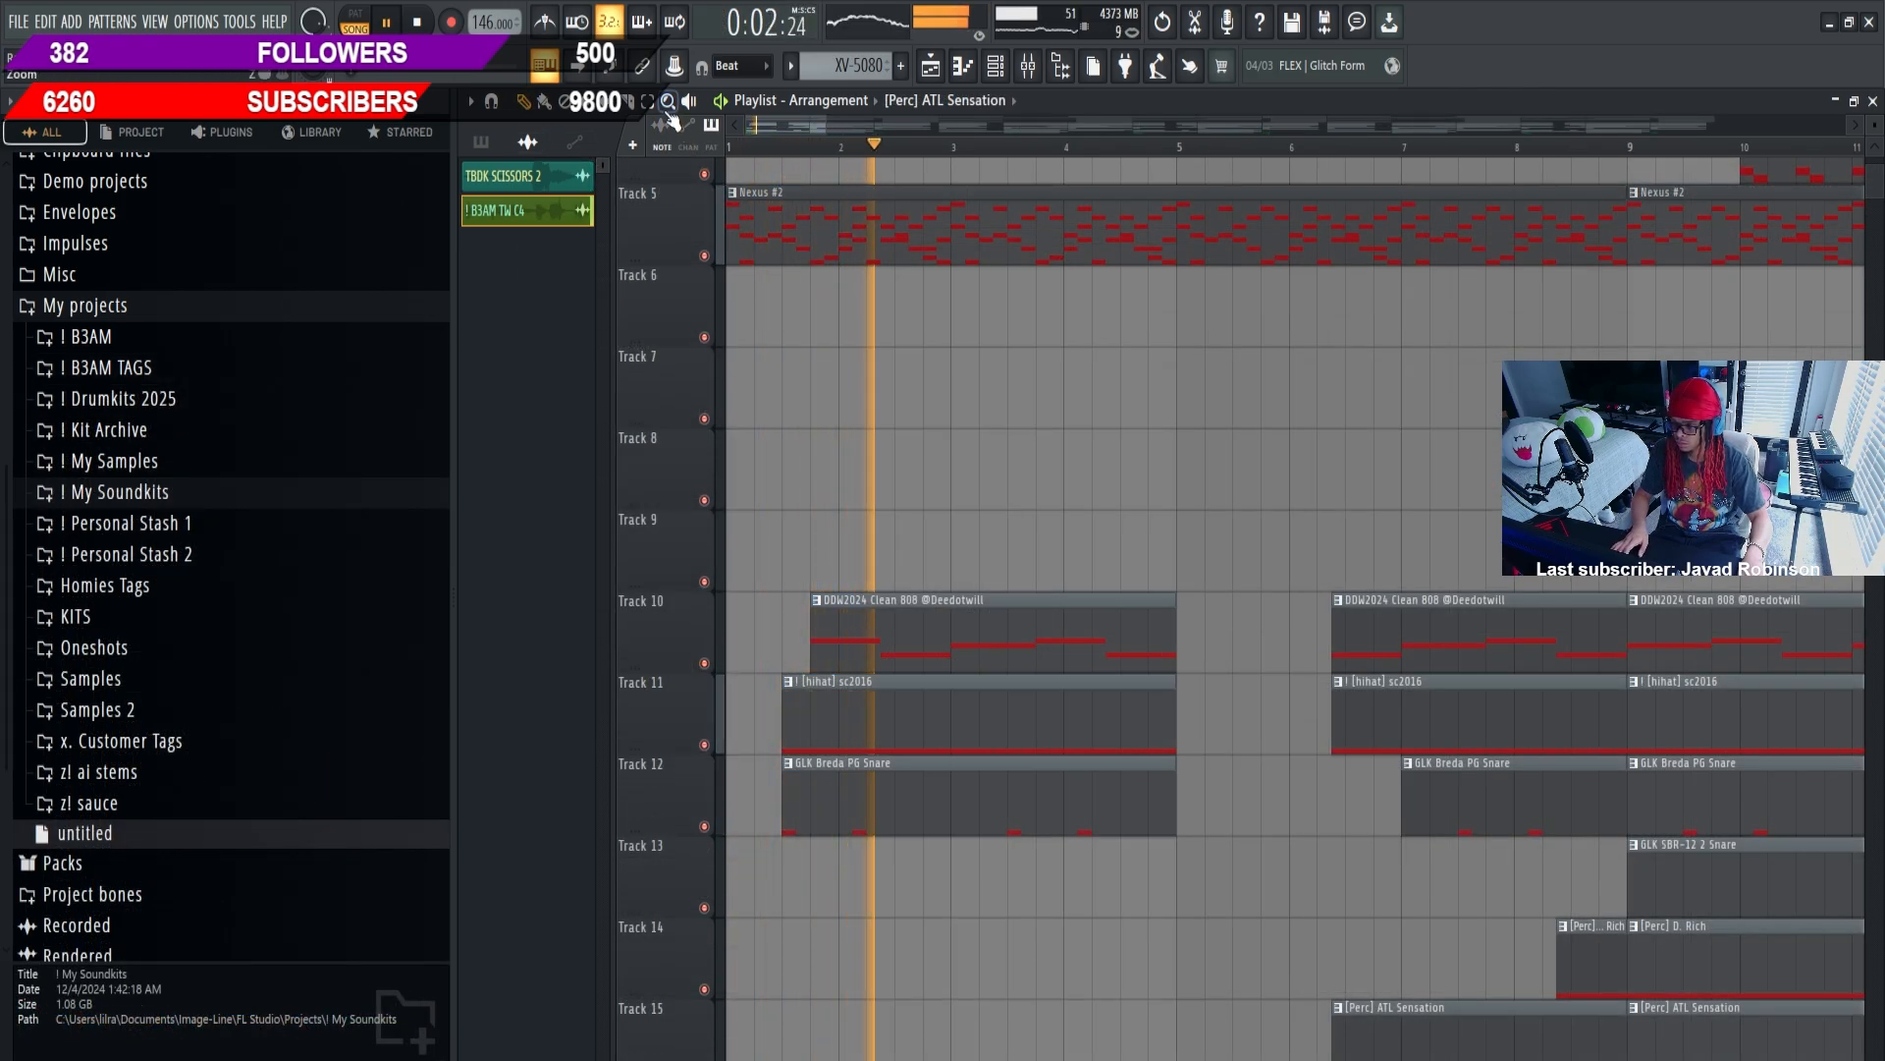
{"action": "right_click", "coordinate": [856, 379]}
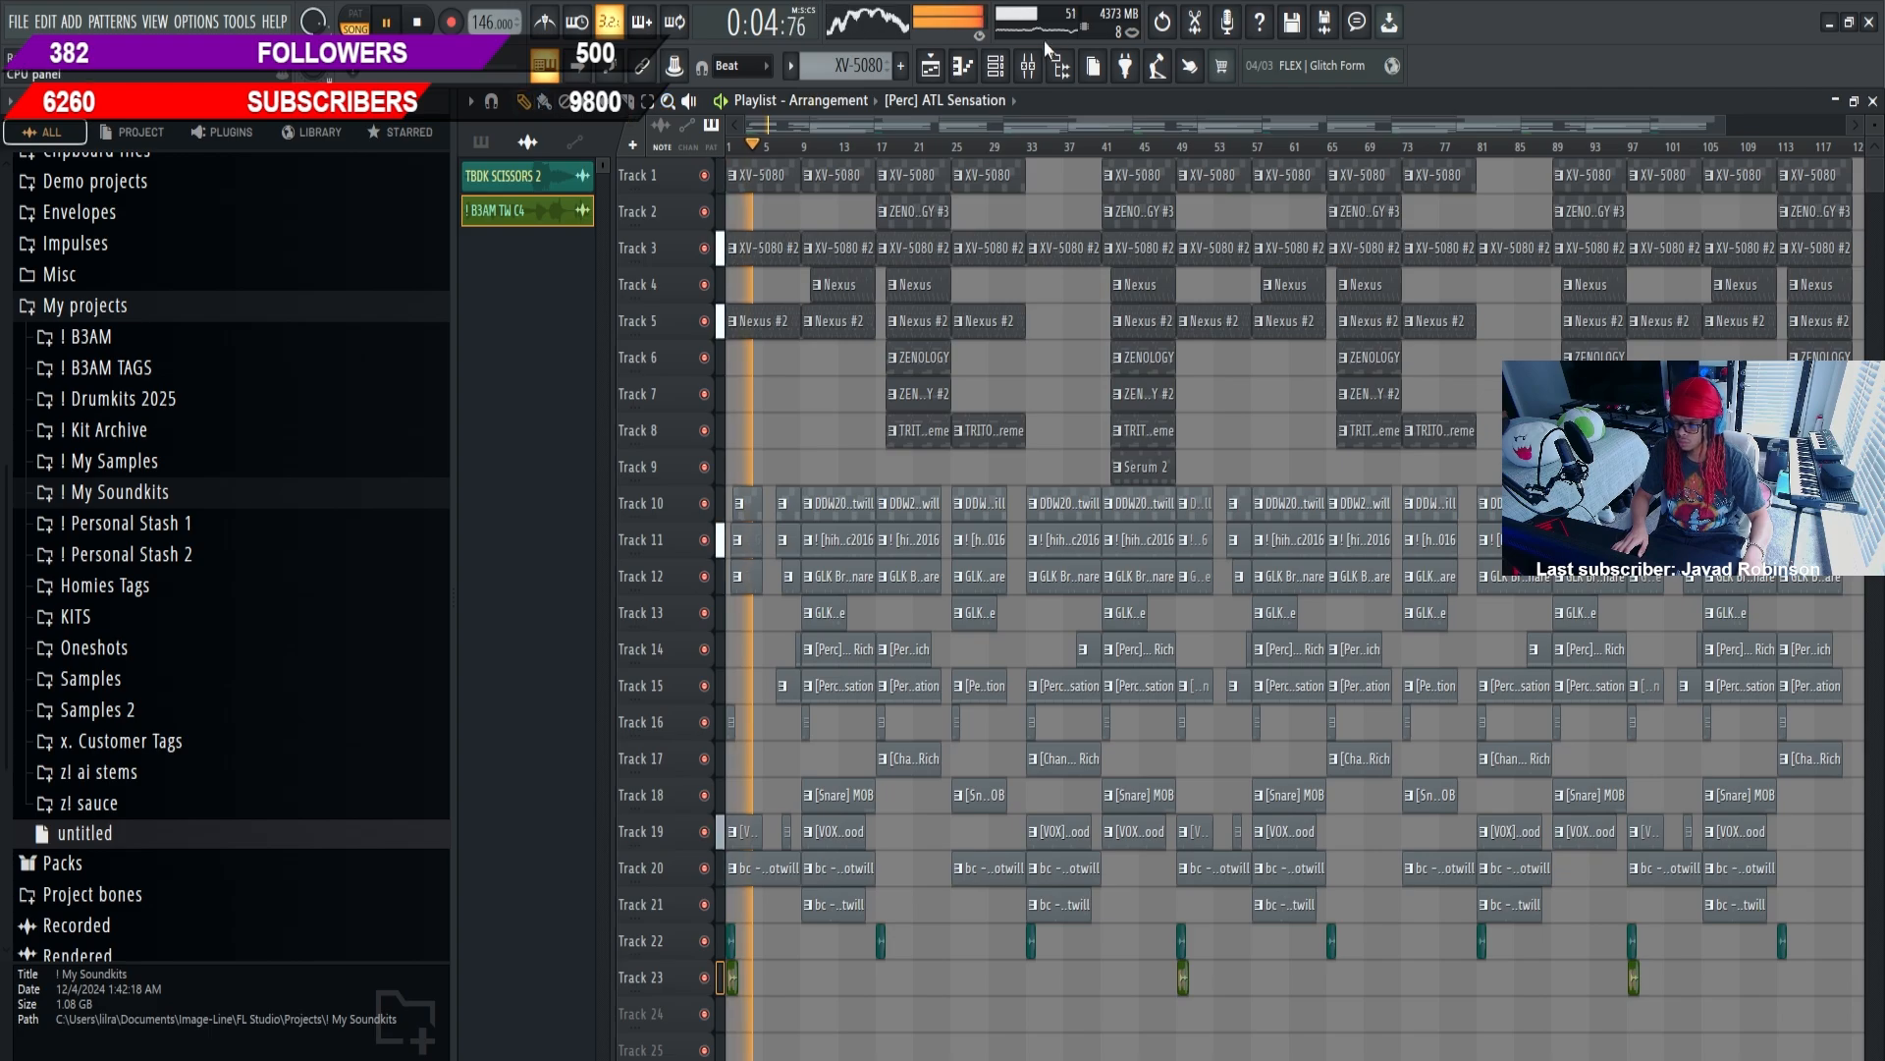
Open the channel rack and set the DDW2024 808 channel volume to 93%
{"action": "left_click", "coordinate": [995, 66]}
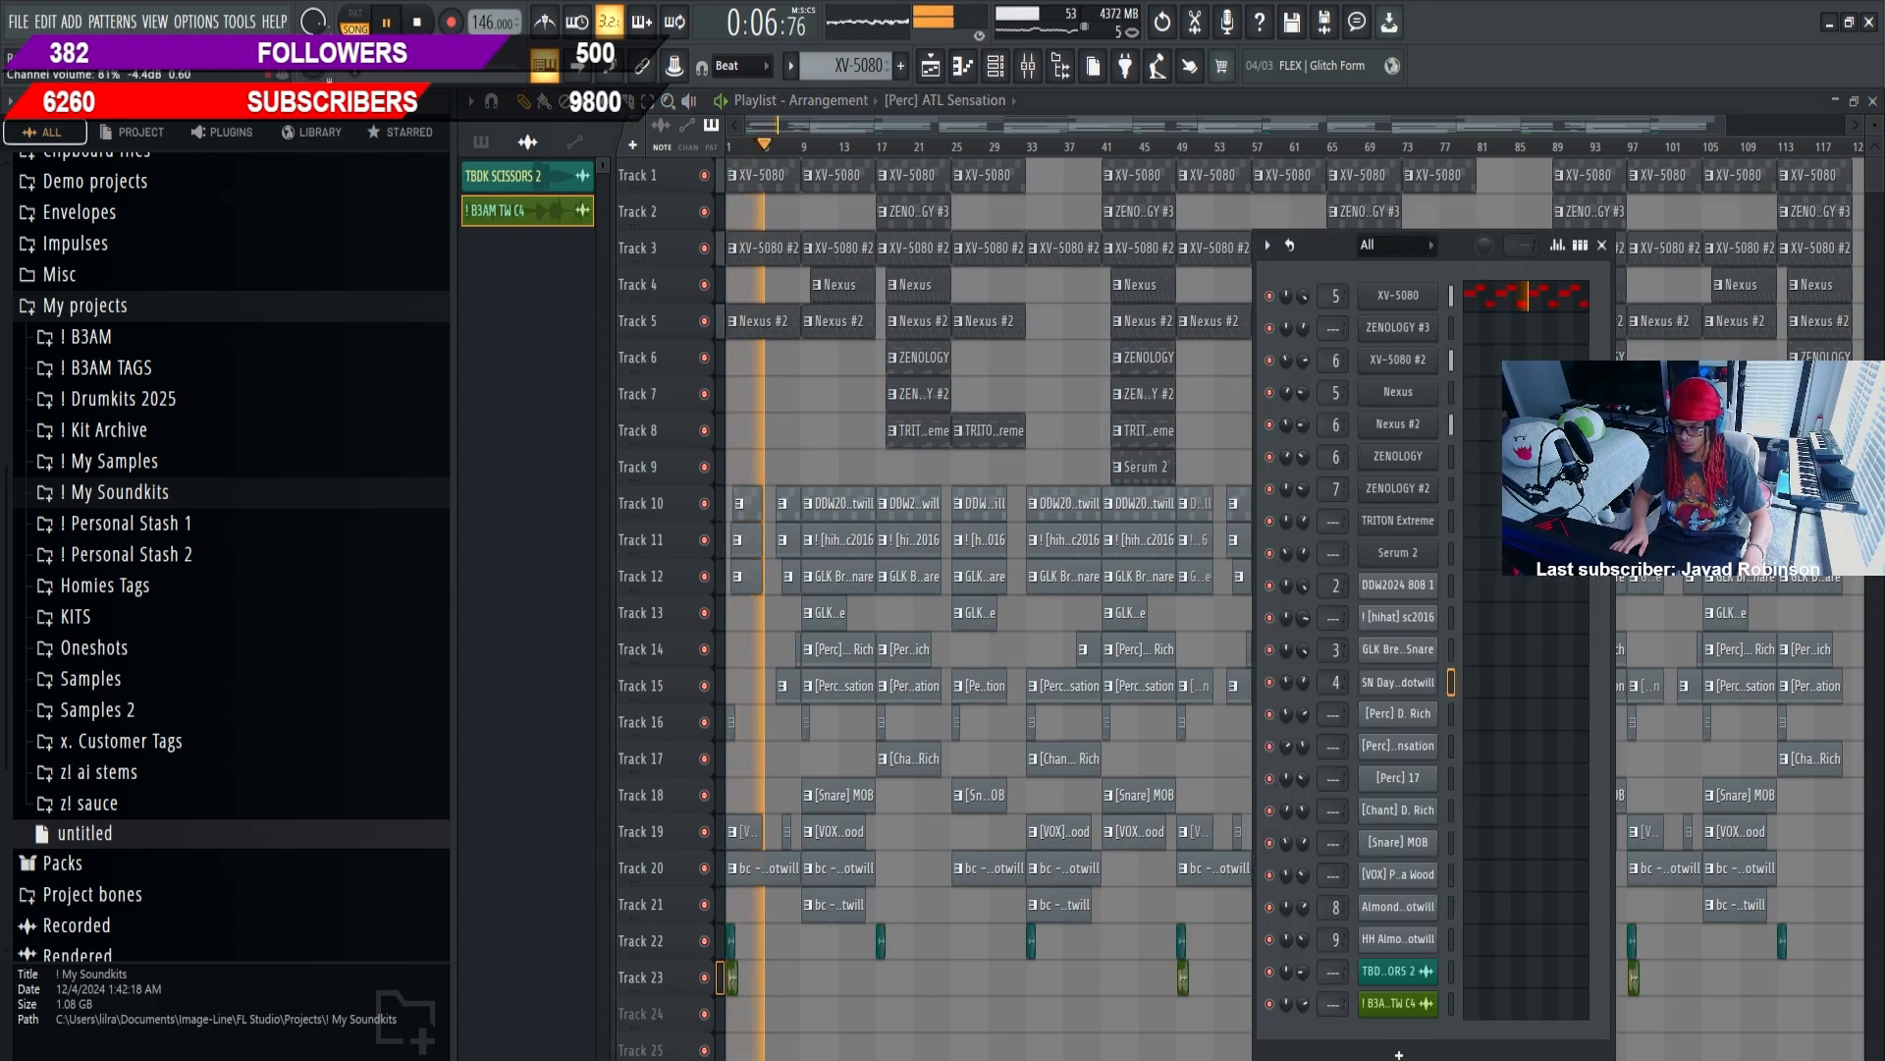
{"action": "left_click_drag", "start_coordinate": [1302, 597], "coordinate": [1302, 608]}
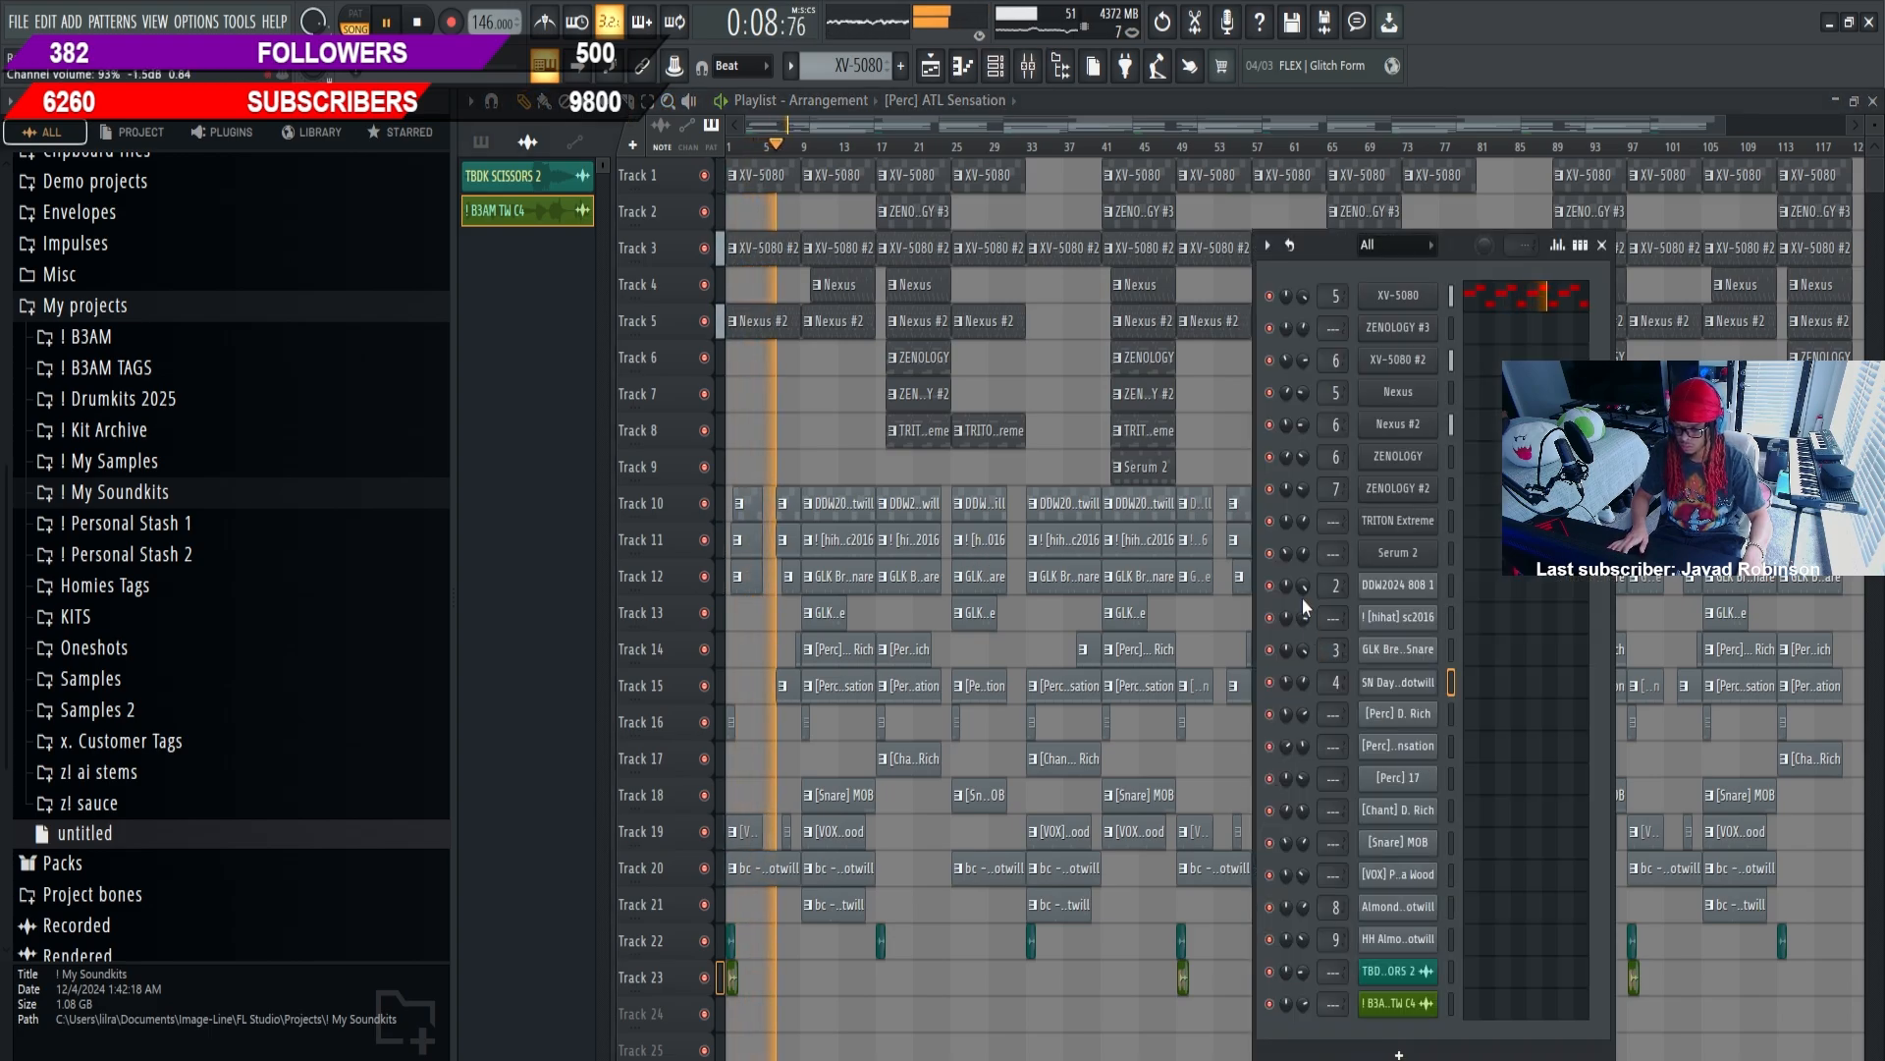
Set the SN DayDay snare channel's volume to 58%, replaying the section from about bar 27 to judge the level
{"action": "right_click", "coordinate": [911, 708]}
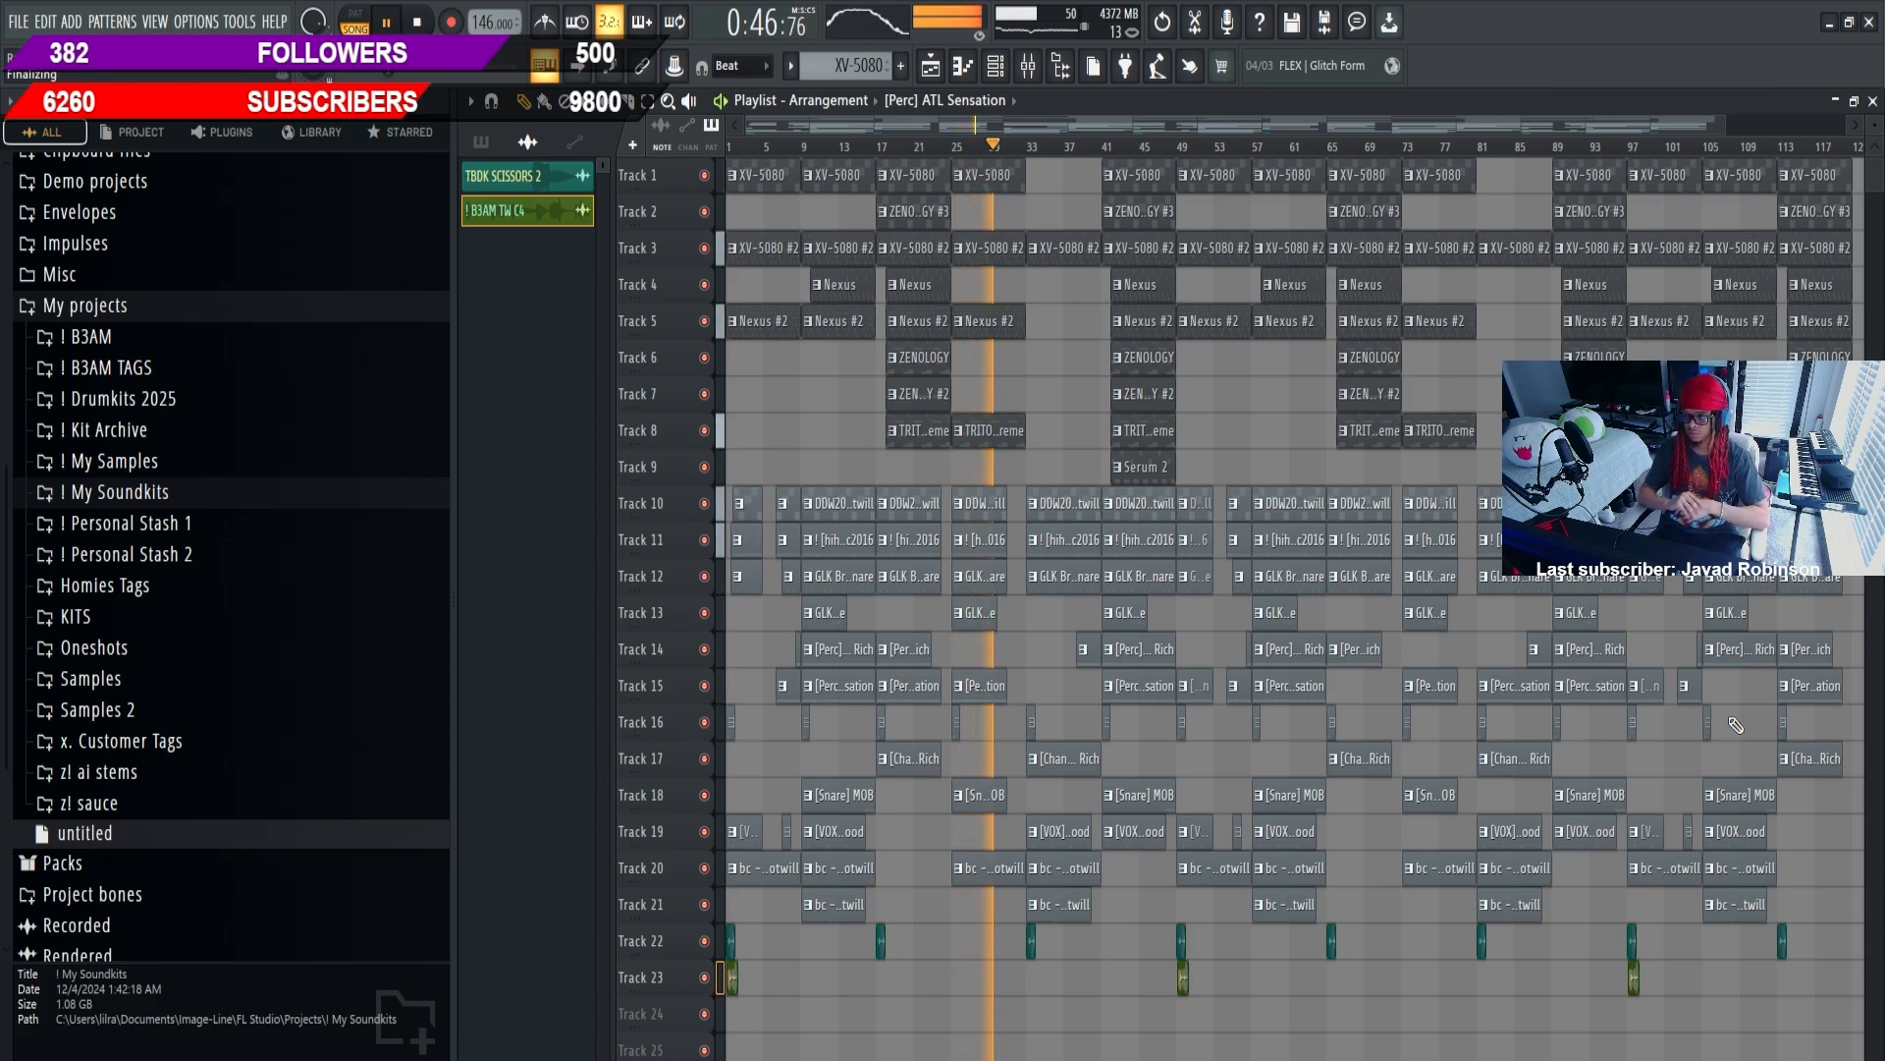
{"action": "key", "text": "F6"}
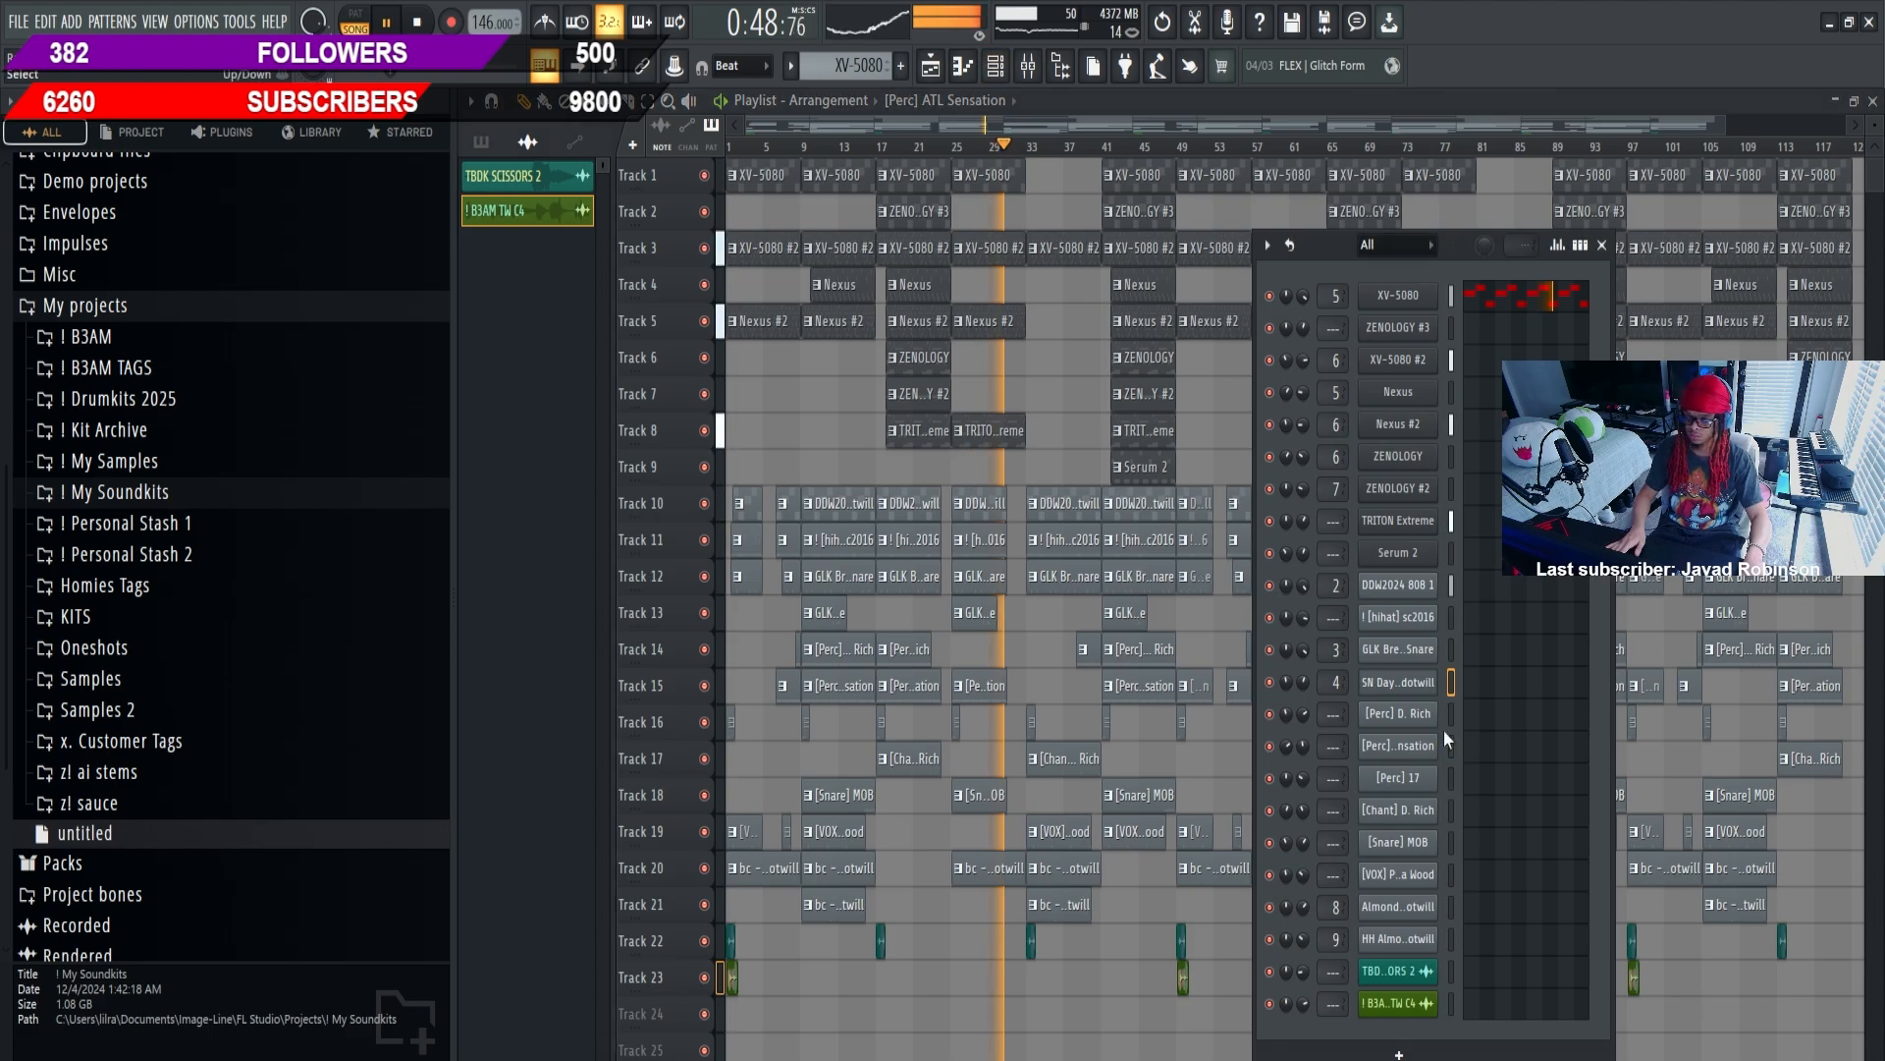
{"action": "left_click", "coordinate": [1399, 681]}
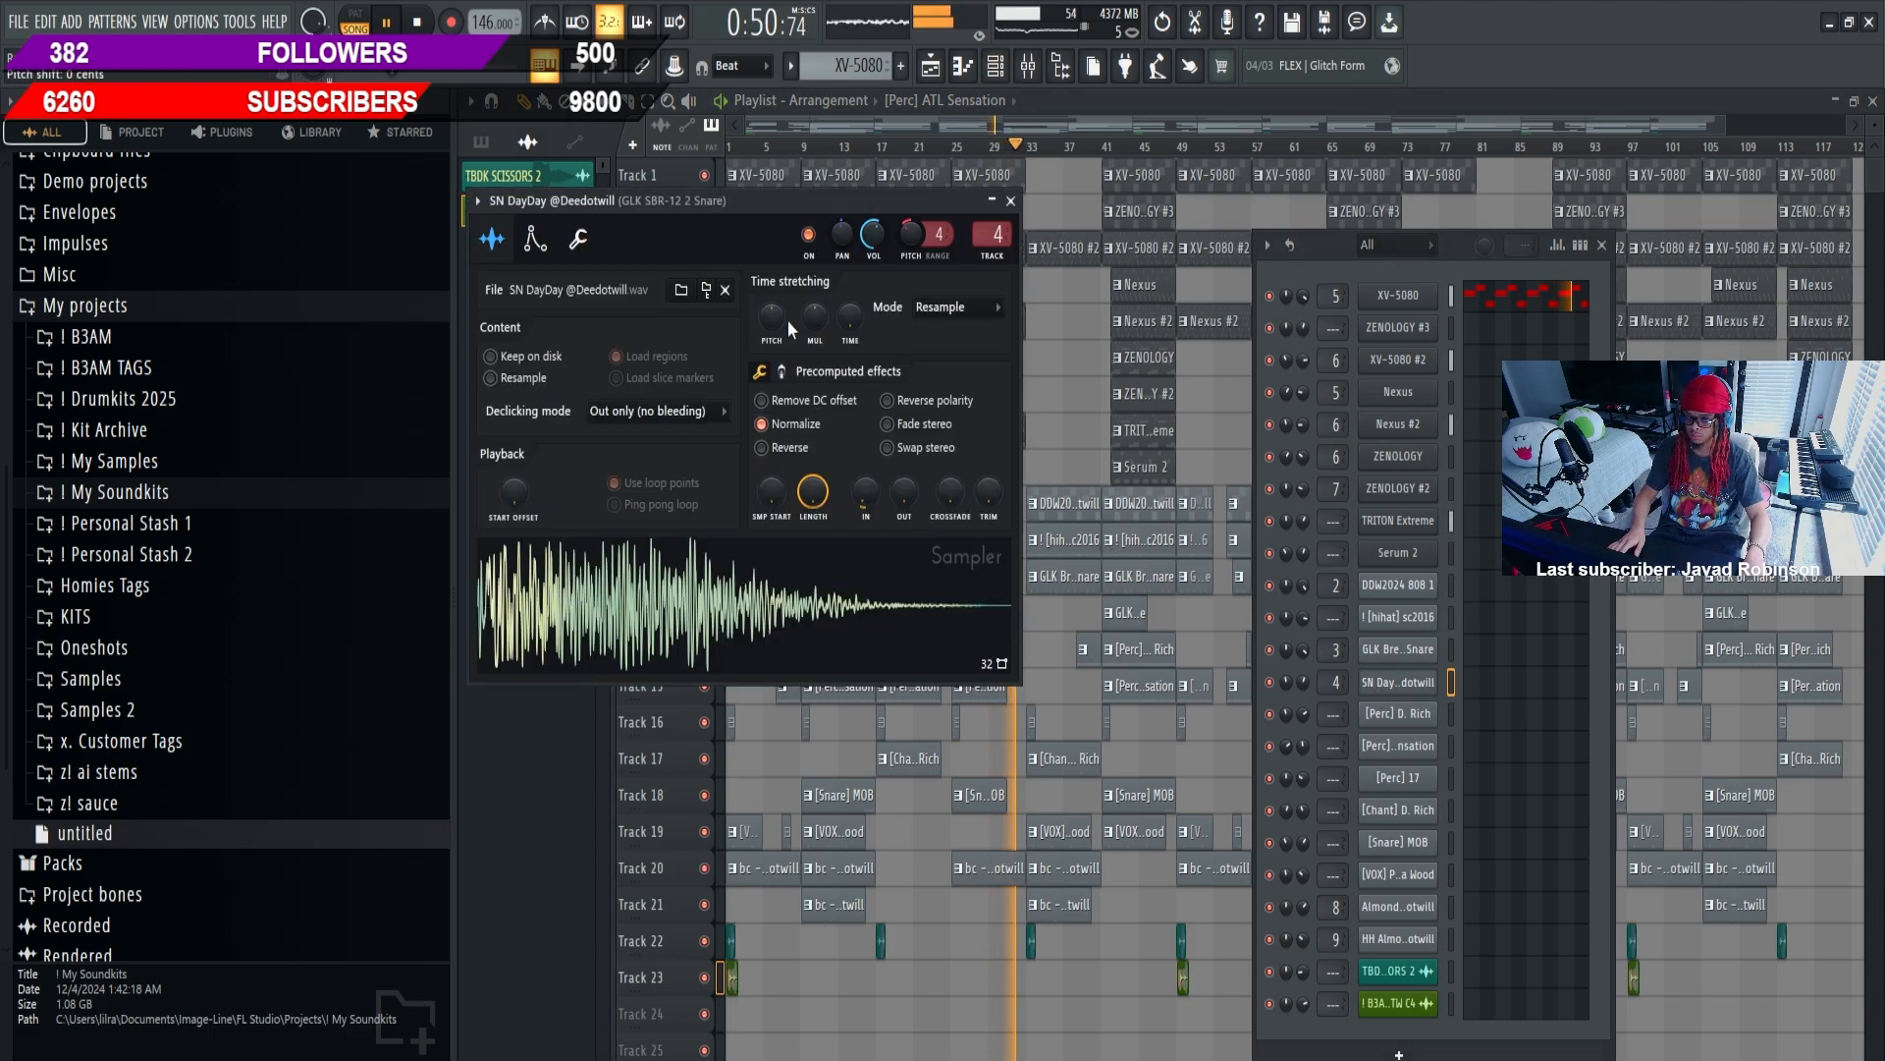
{"action": "left_click", "coordinate": [577, 239]}
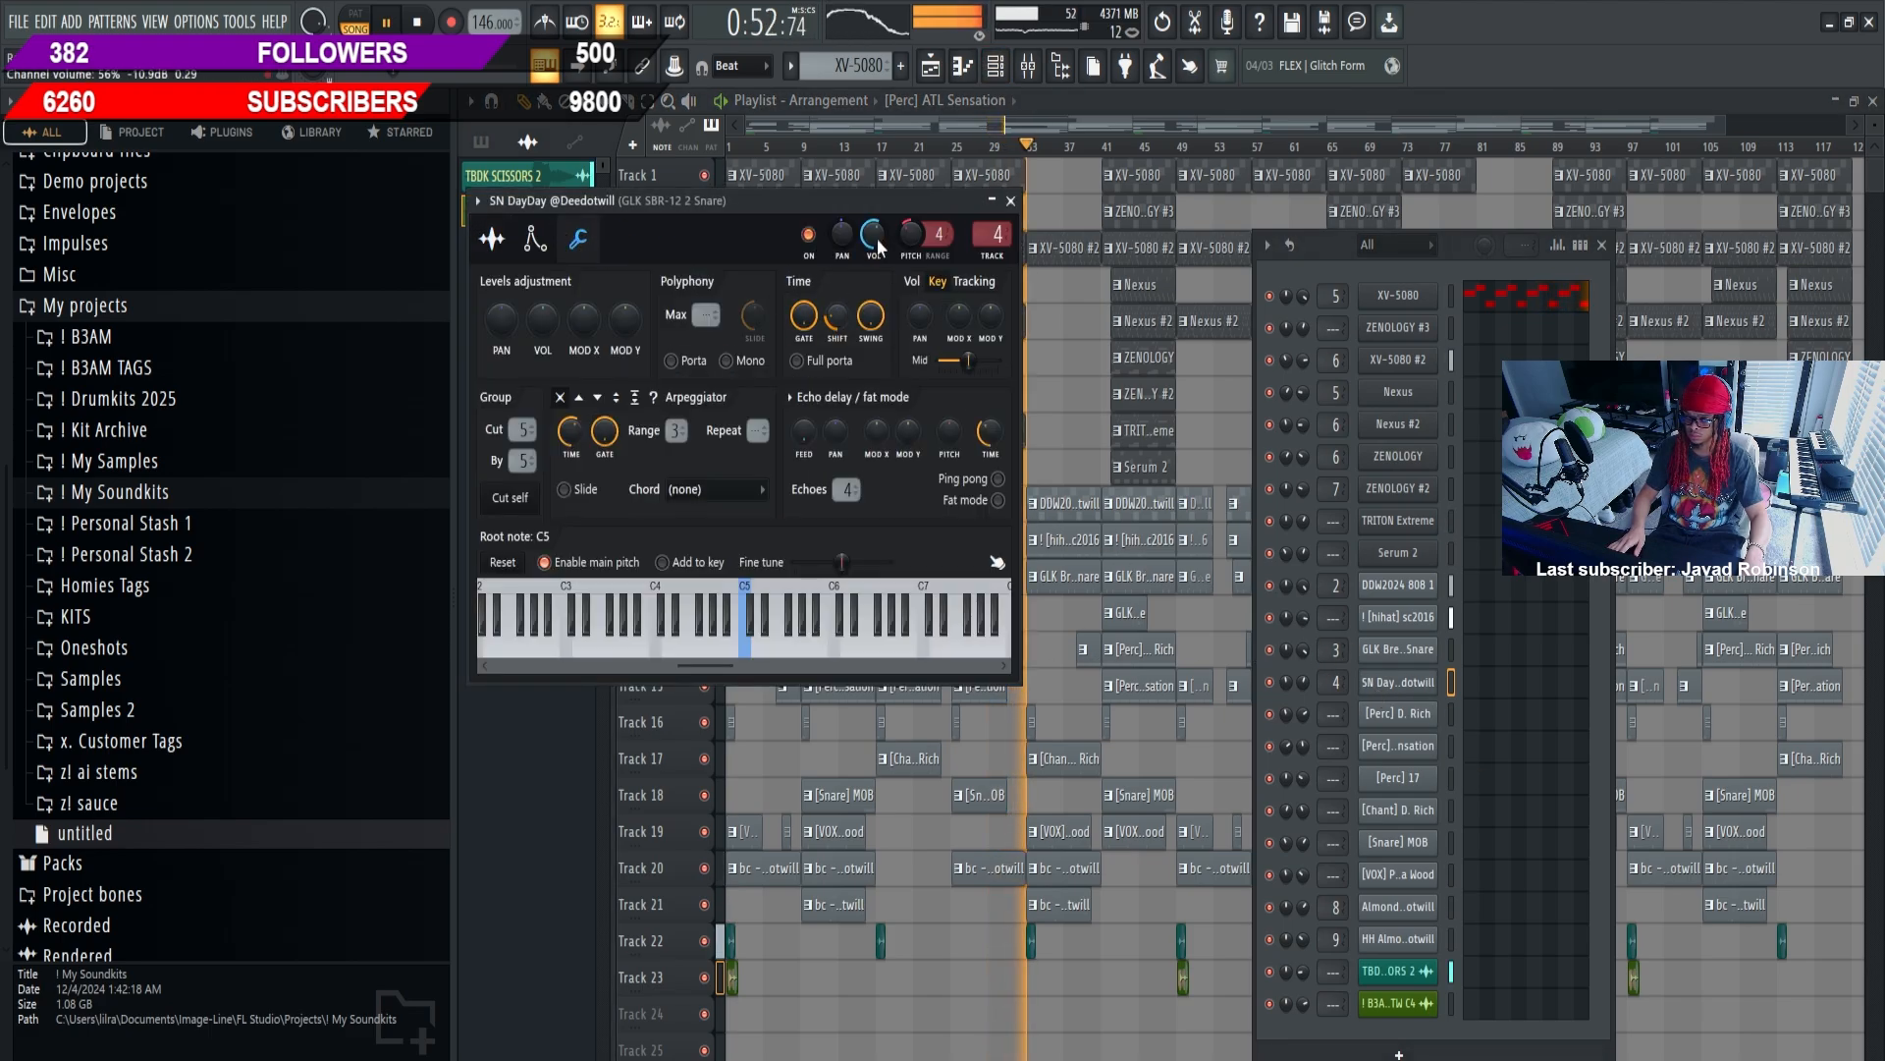
{"action": "left_click", "coordinate": [978, 147]}
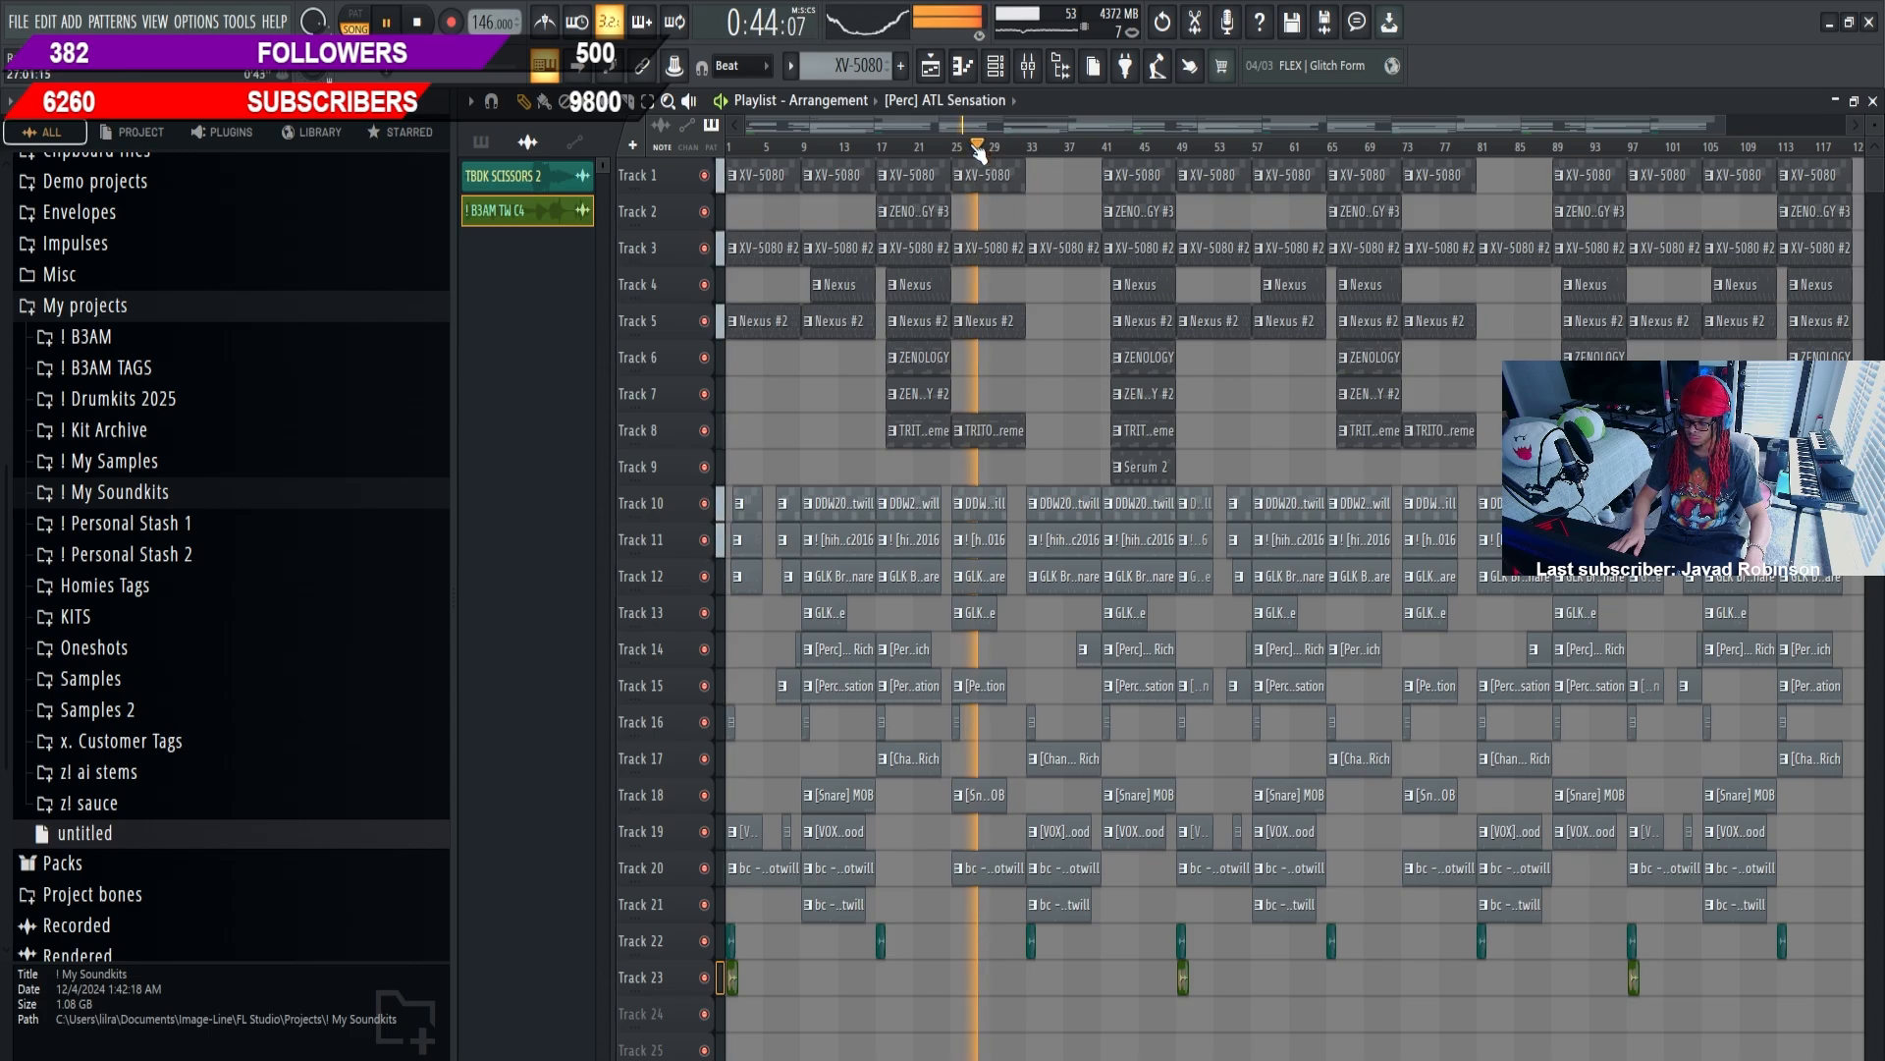
{"action": "left_click", "coordinate": [995, 67]}
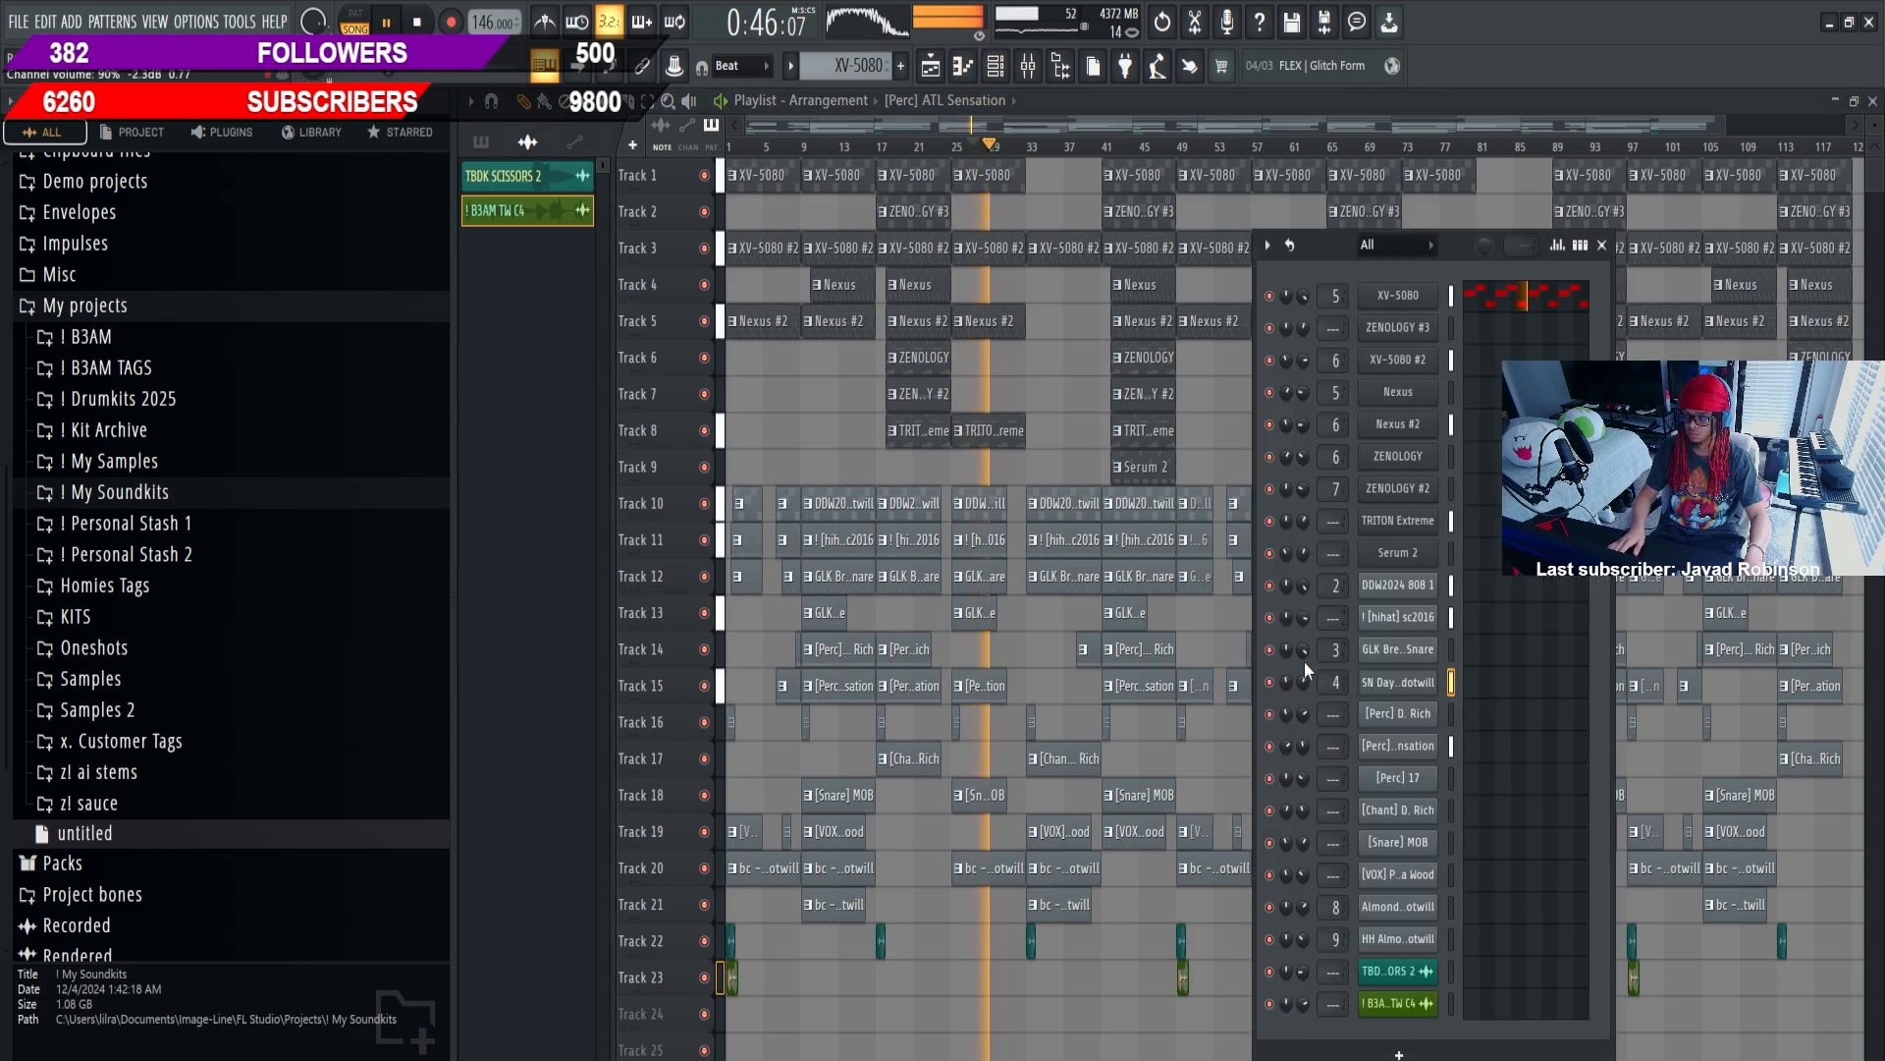
{"action": "left_click", "coordinate": [1399, 682]}
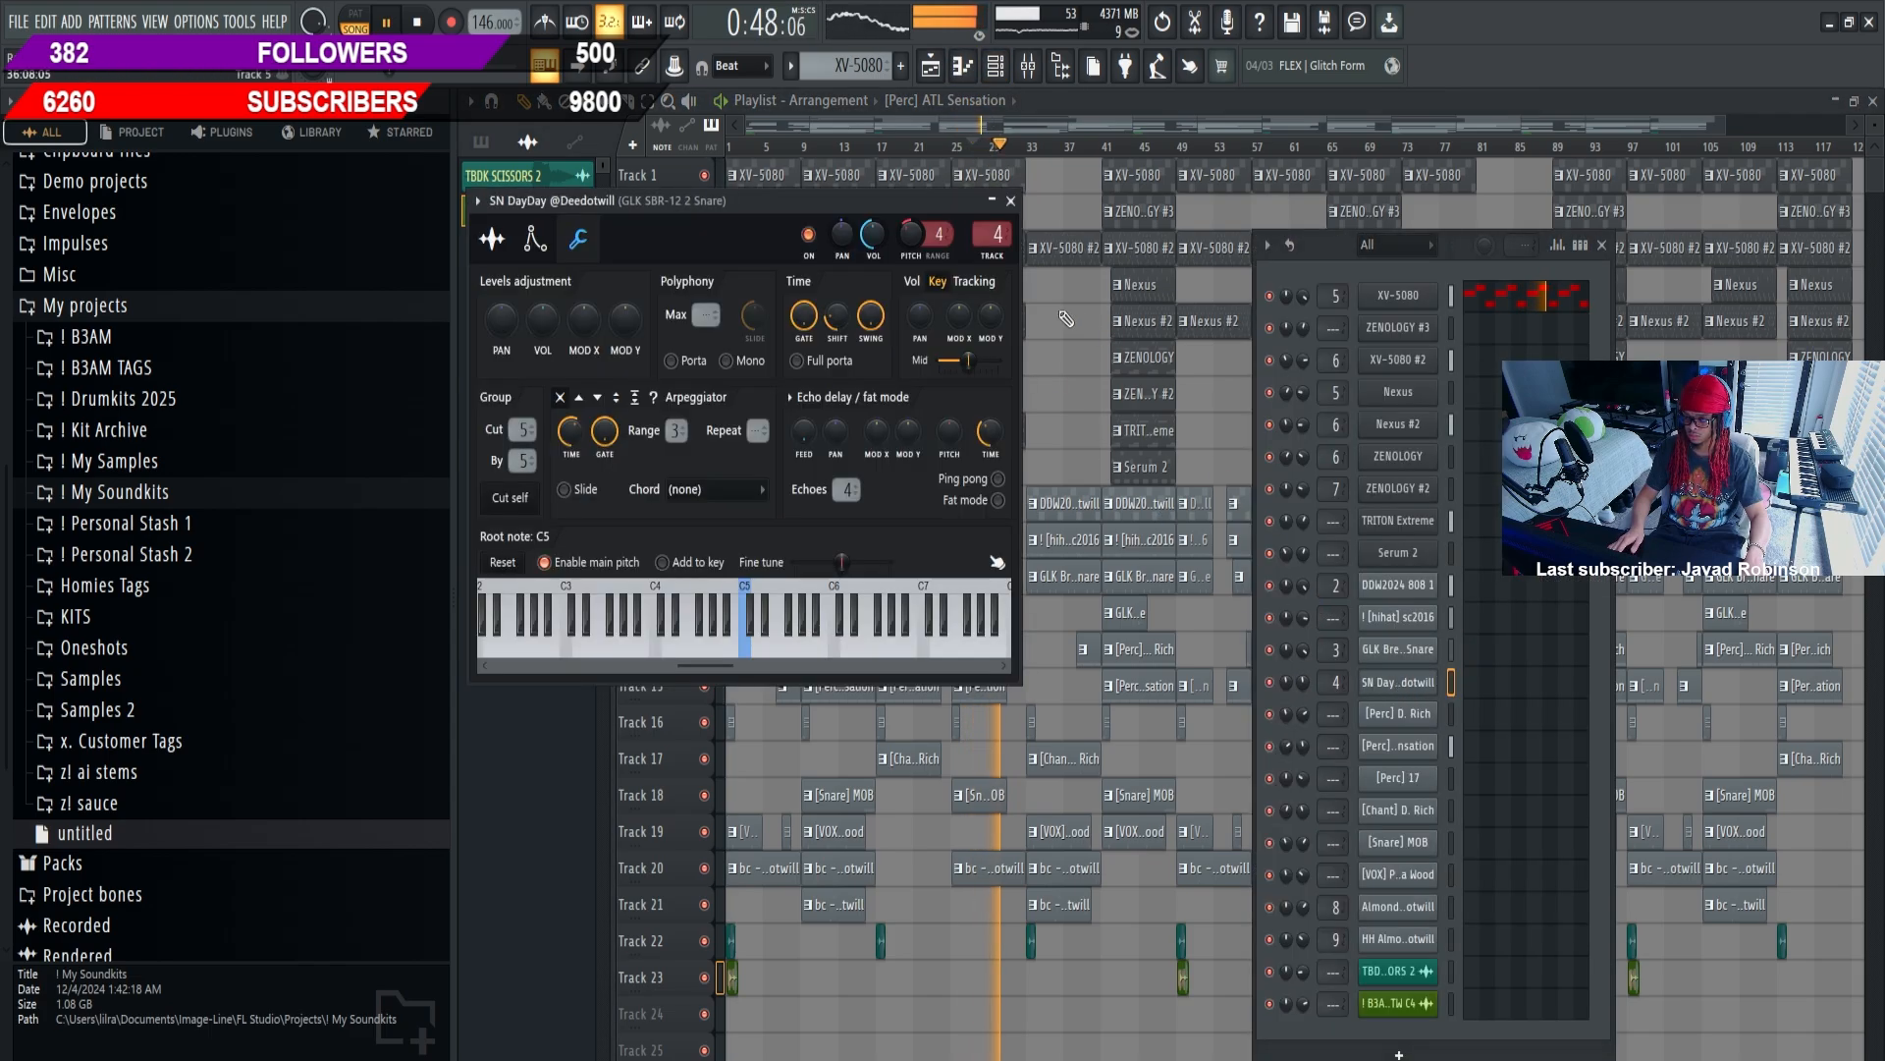
{"action": "left_click", "coordinate": [978, 147]}
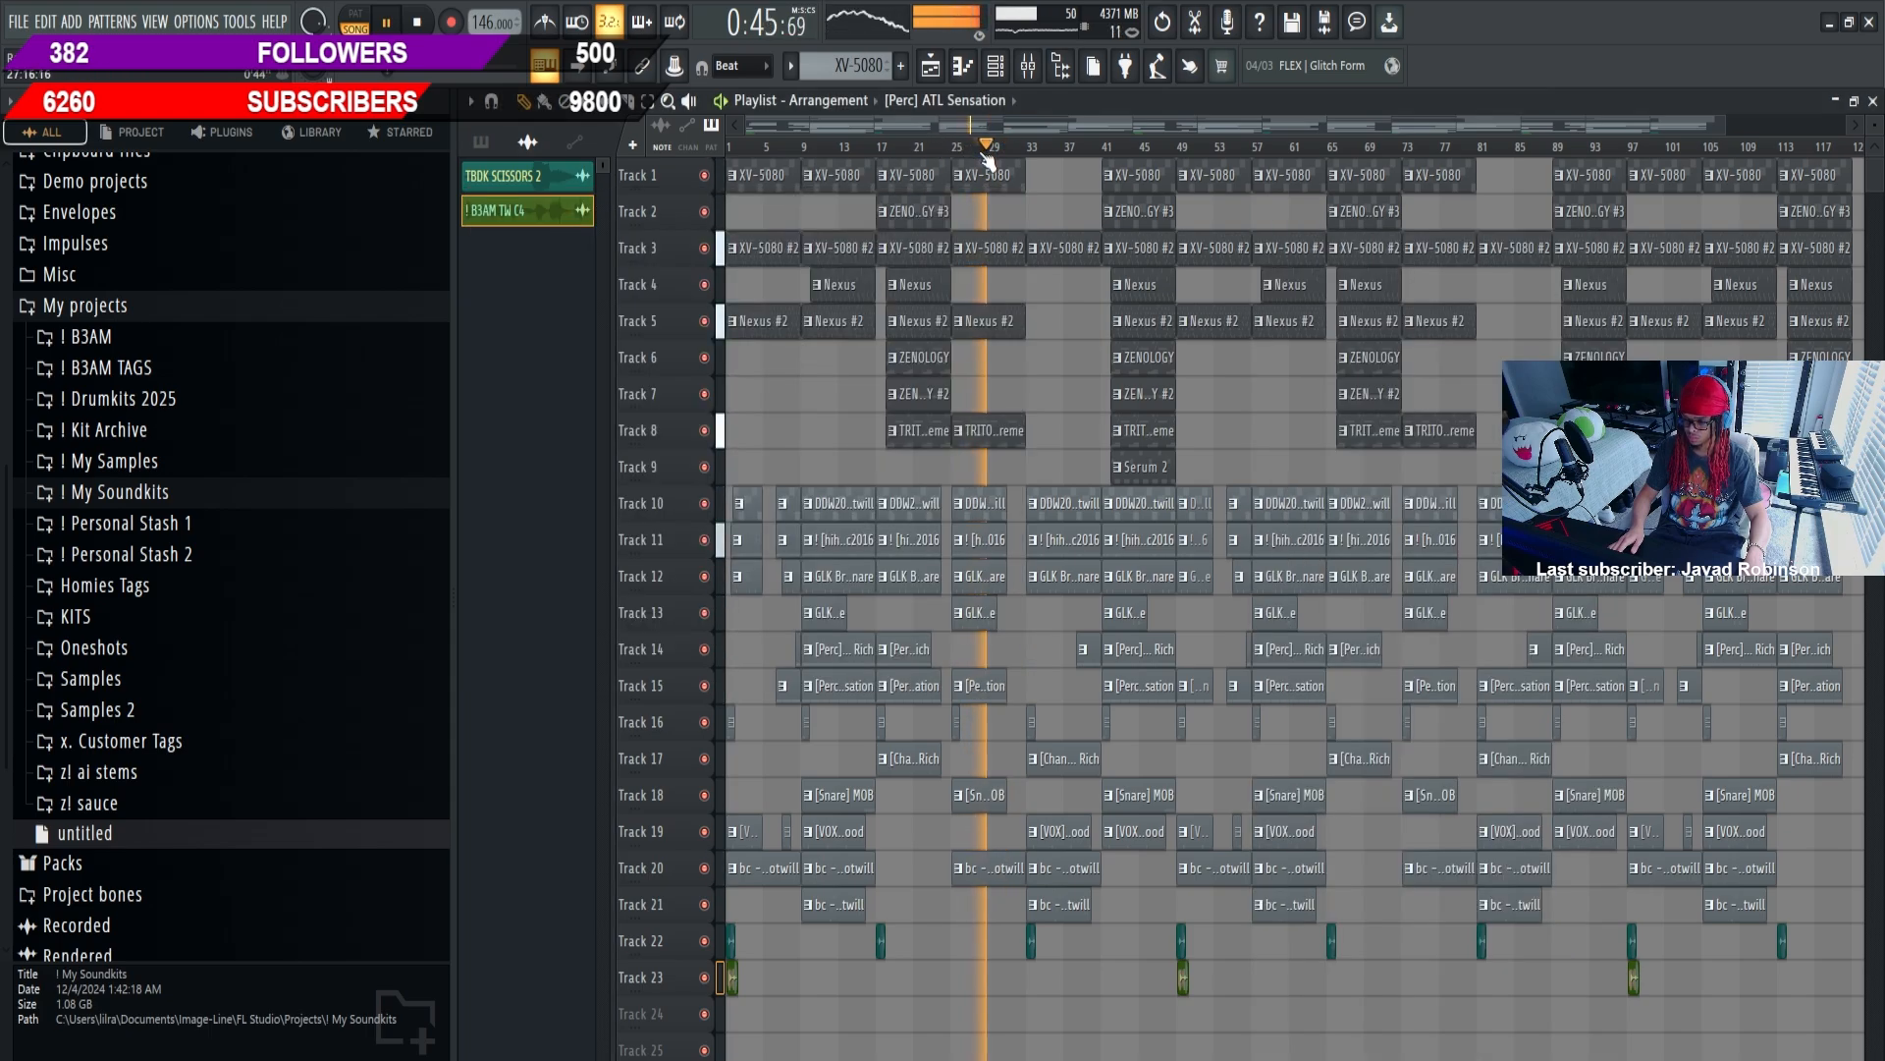
{"action": "left_click", "coordinate": [995, 67]}
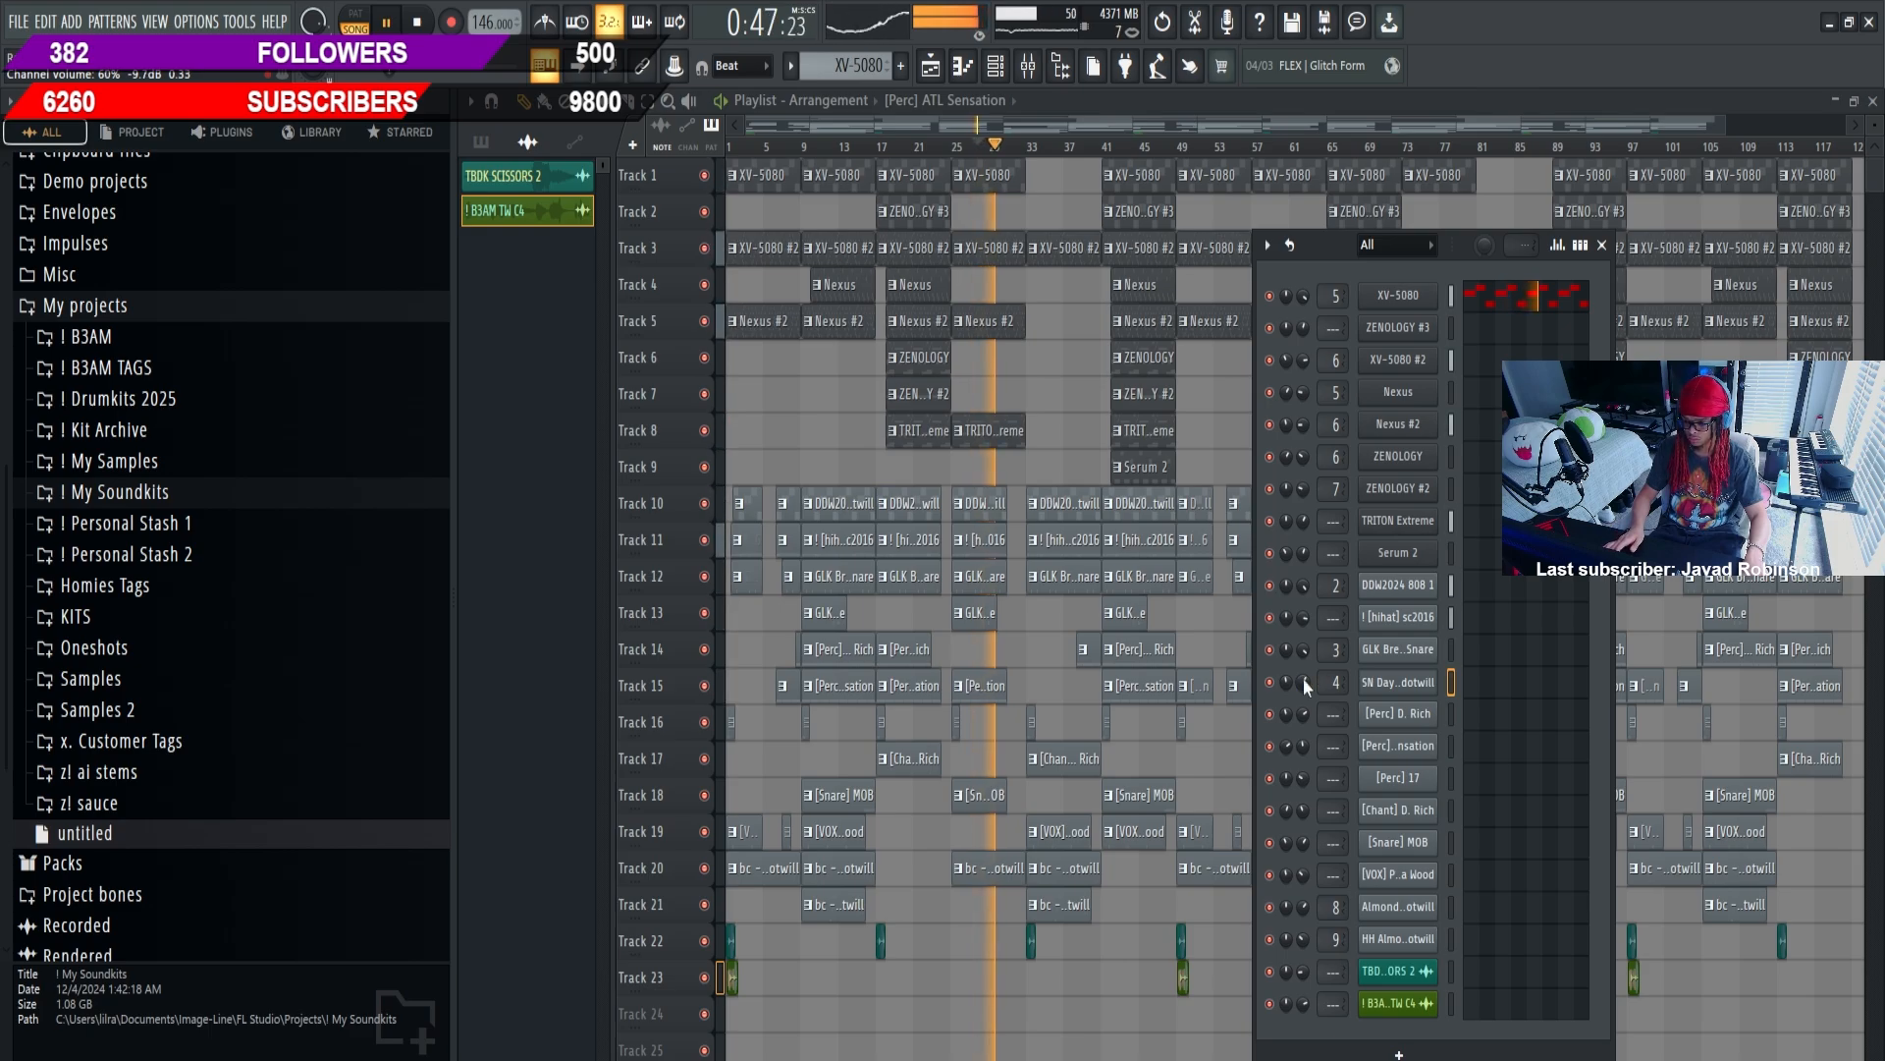
{"action": "left_click", "coordinate": [1385, 680]}
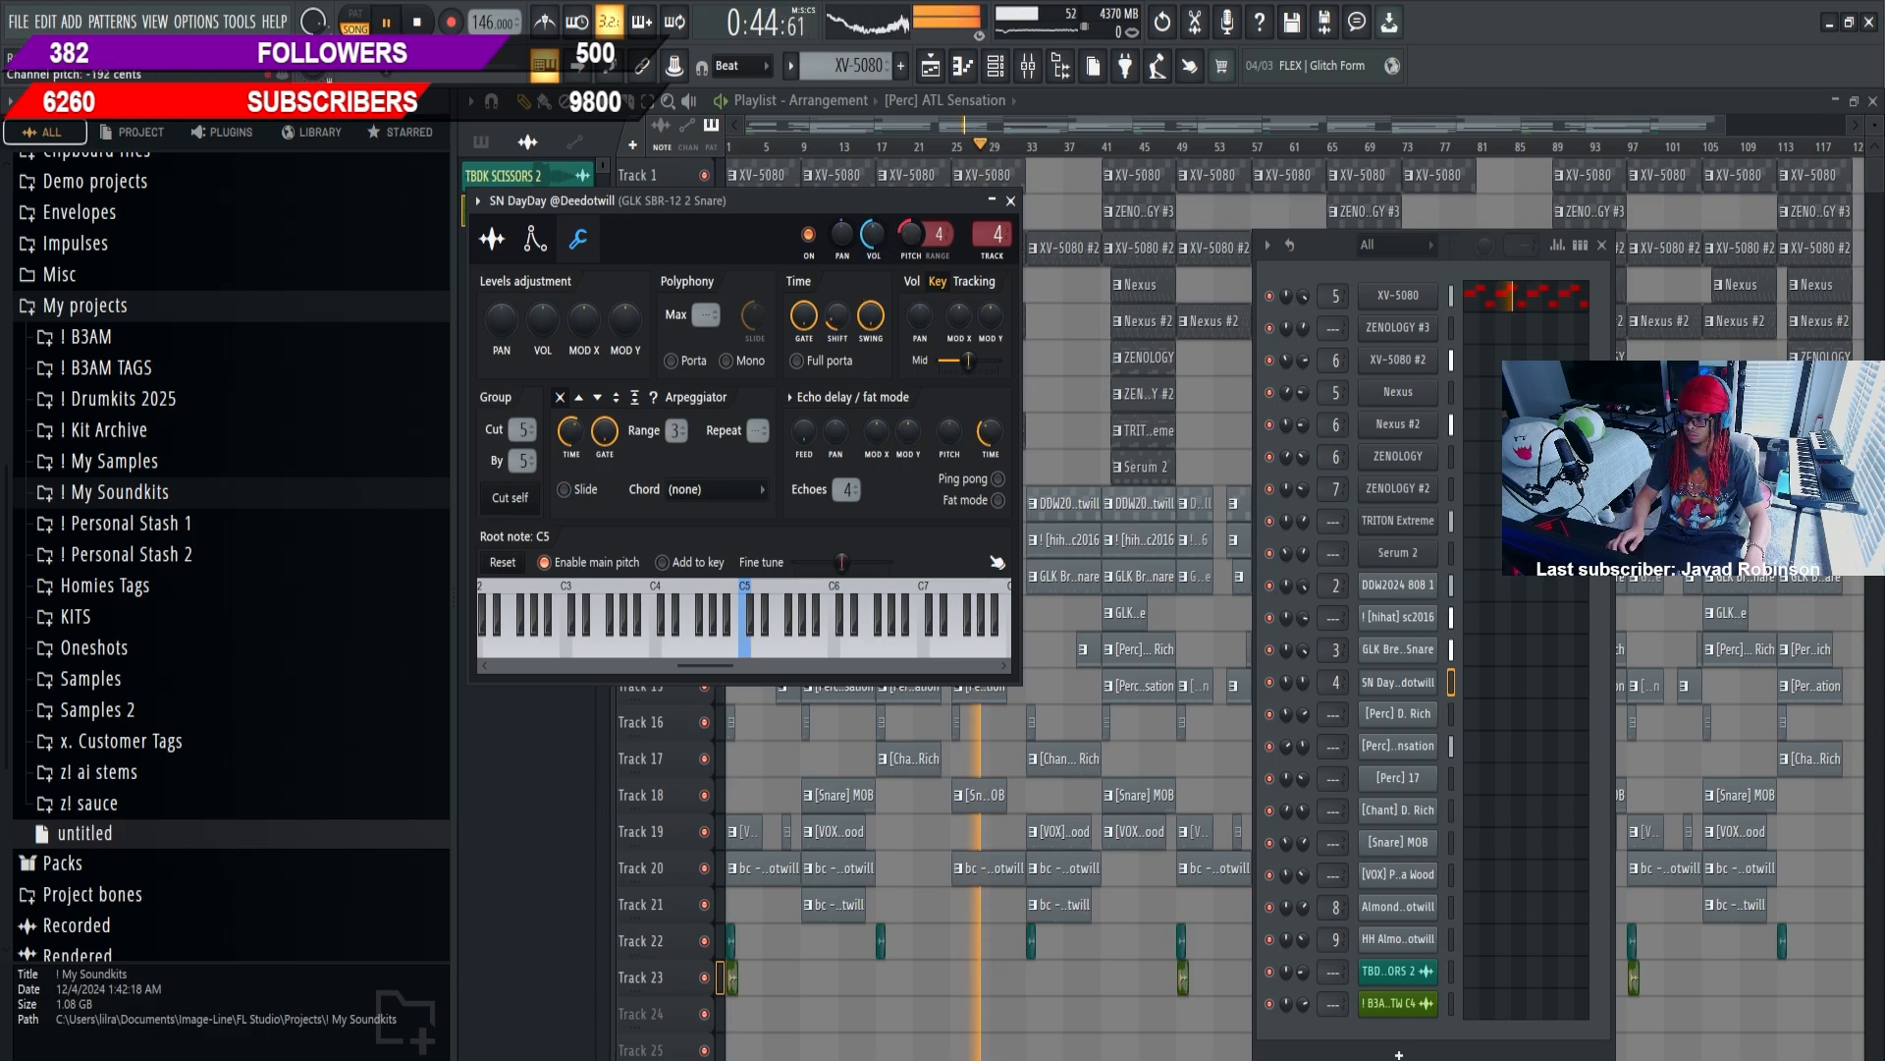
{"action": "mouse_move", "coordinate": [876, 244]}
{"action": "left_mouse_down"}
{"action": "mouse_move", "coordinate": [876, 226]}
{"action": "mouse_move", "coordinate": [875, 241]}
{"action": "left_mouse_up"}
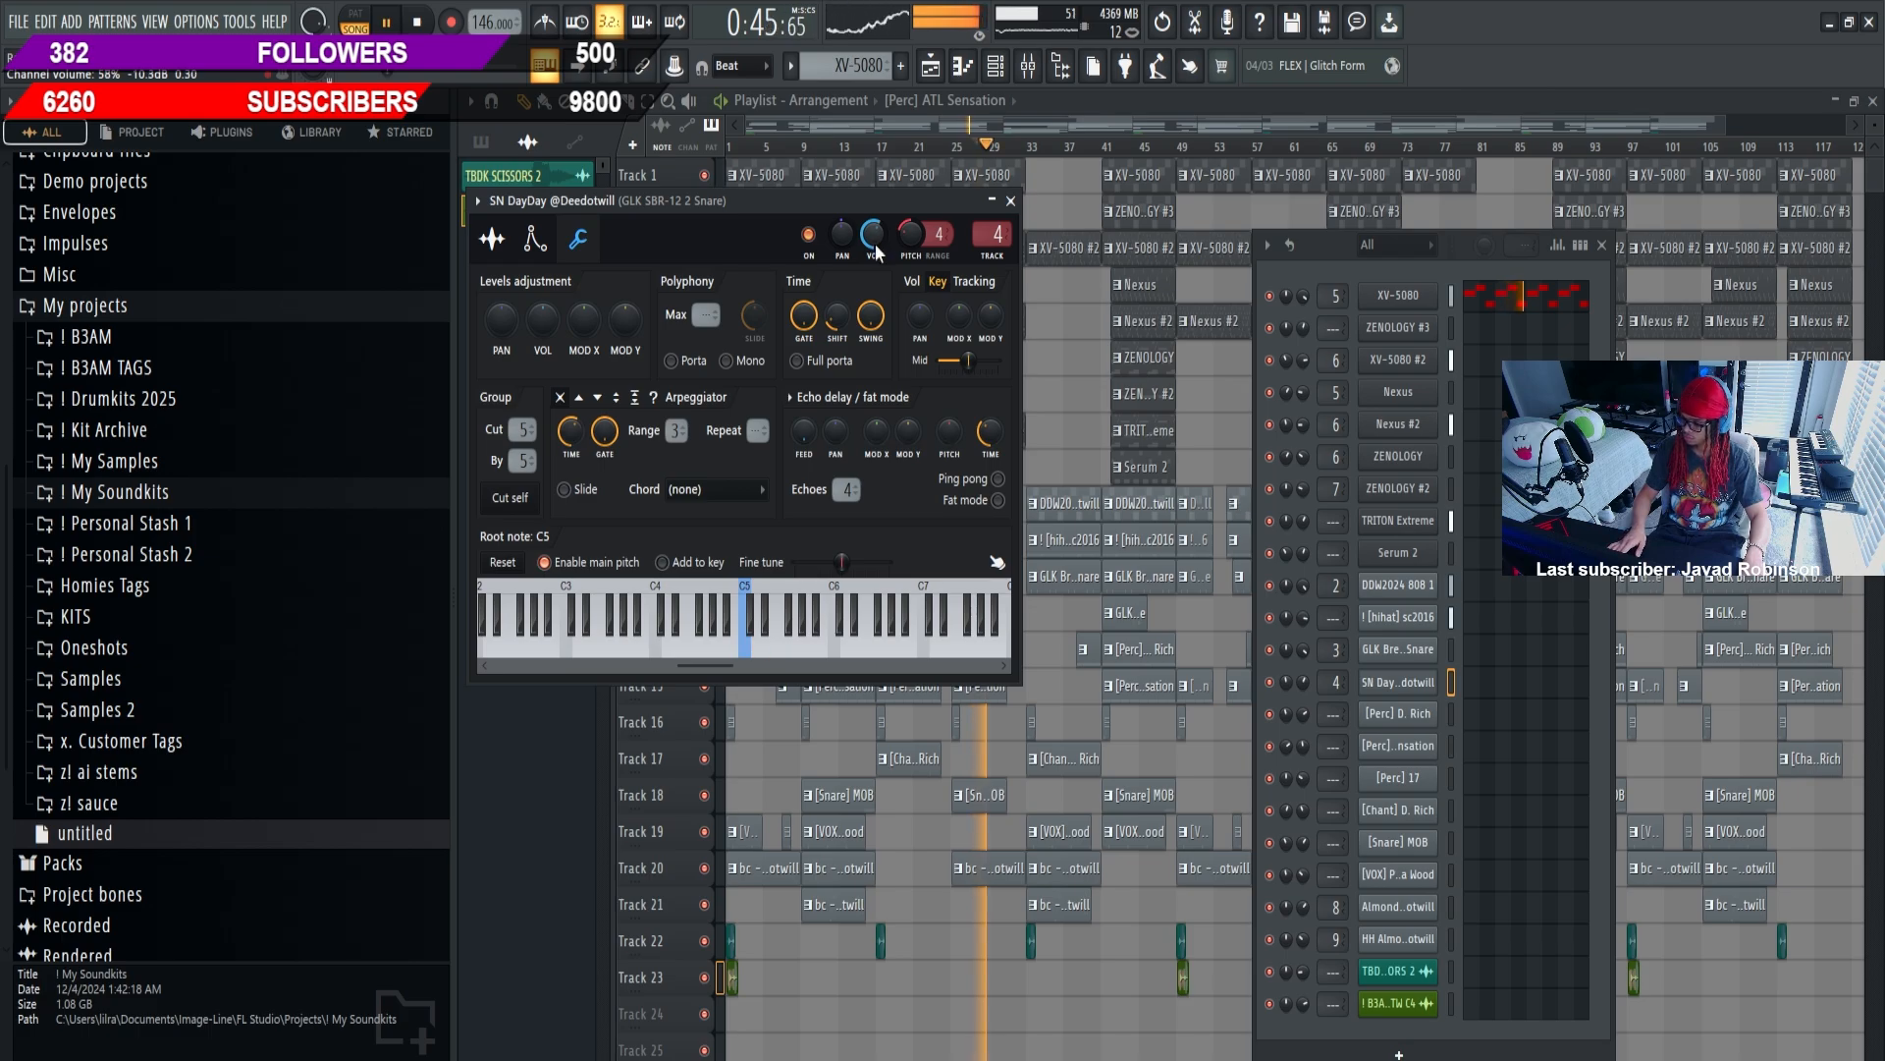
{"action": "left_click", "coordinate": [1043, 113]}
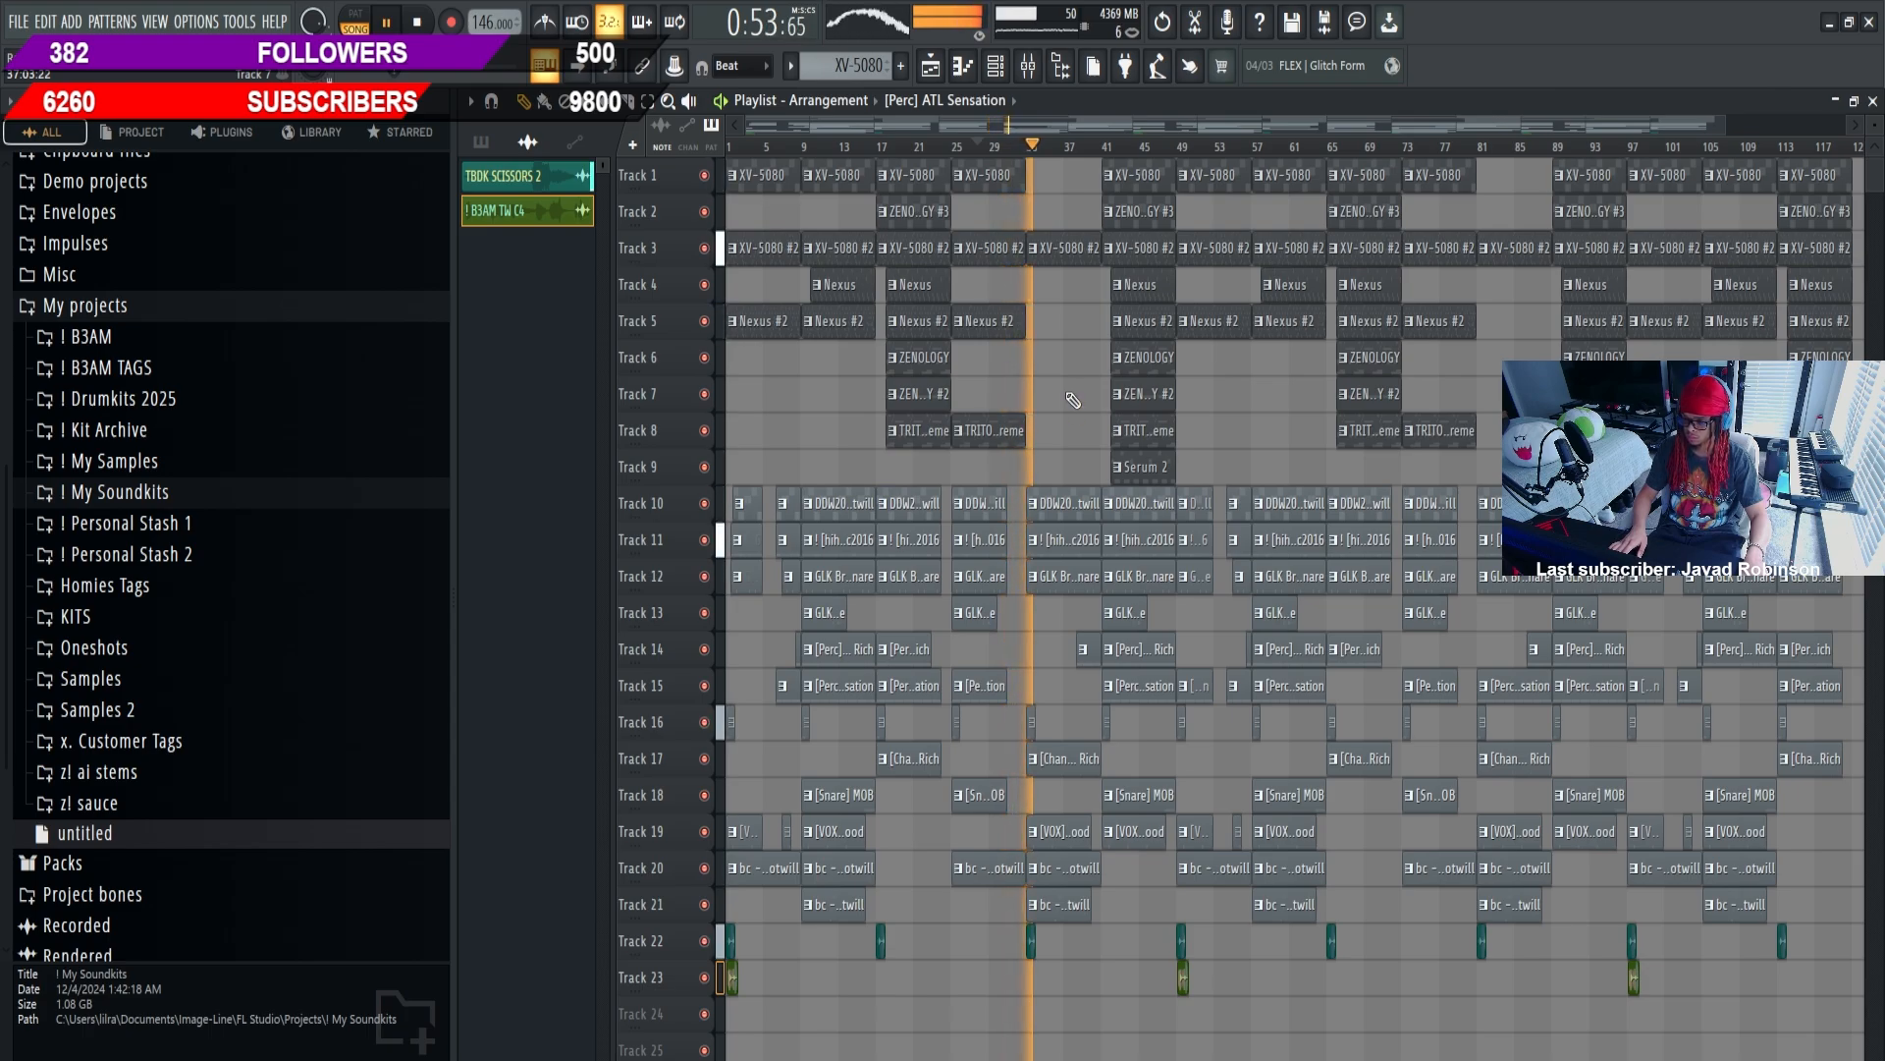
List the patterns in the playlist picker and route the ZENOLOGY #3 channel to mixer track 5
{"action": "left_click", "coordinate": [482, 143]}
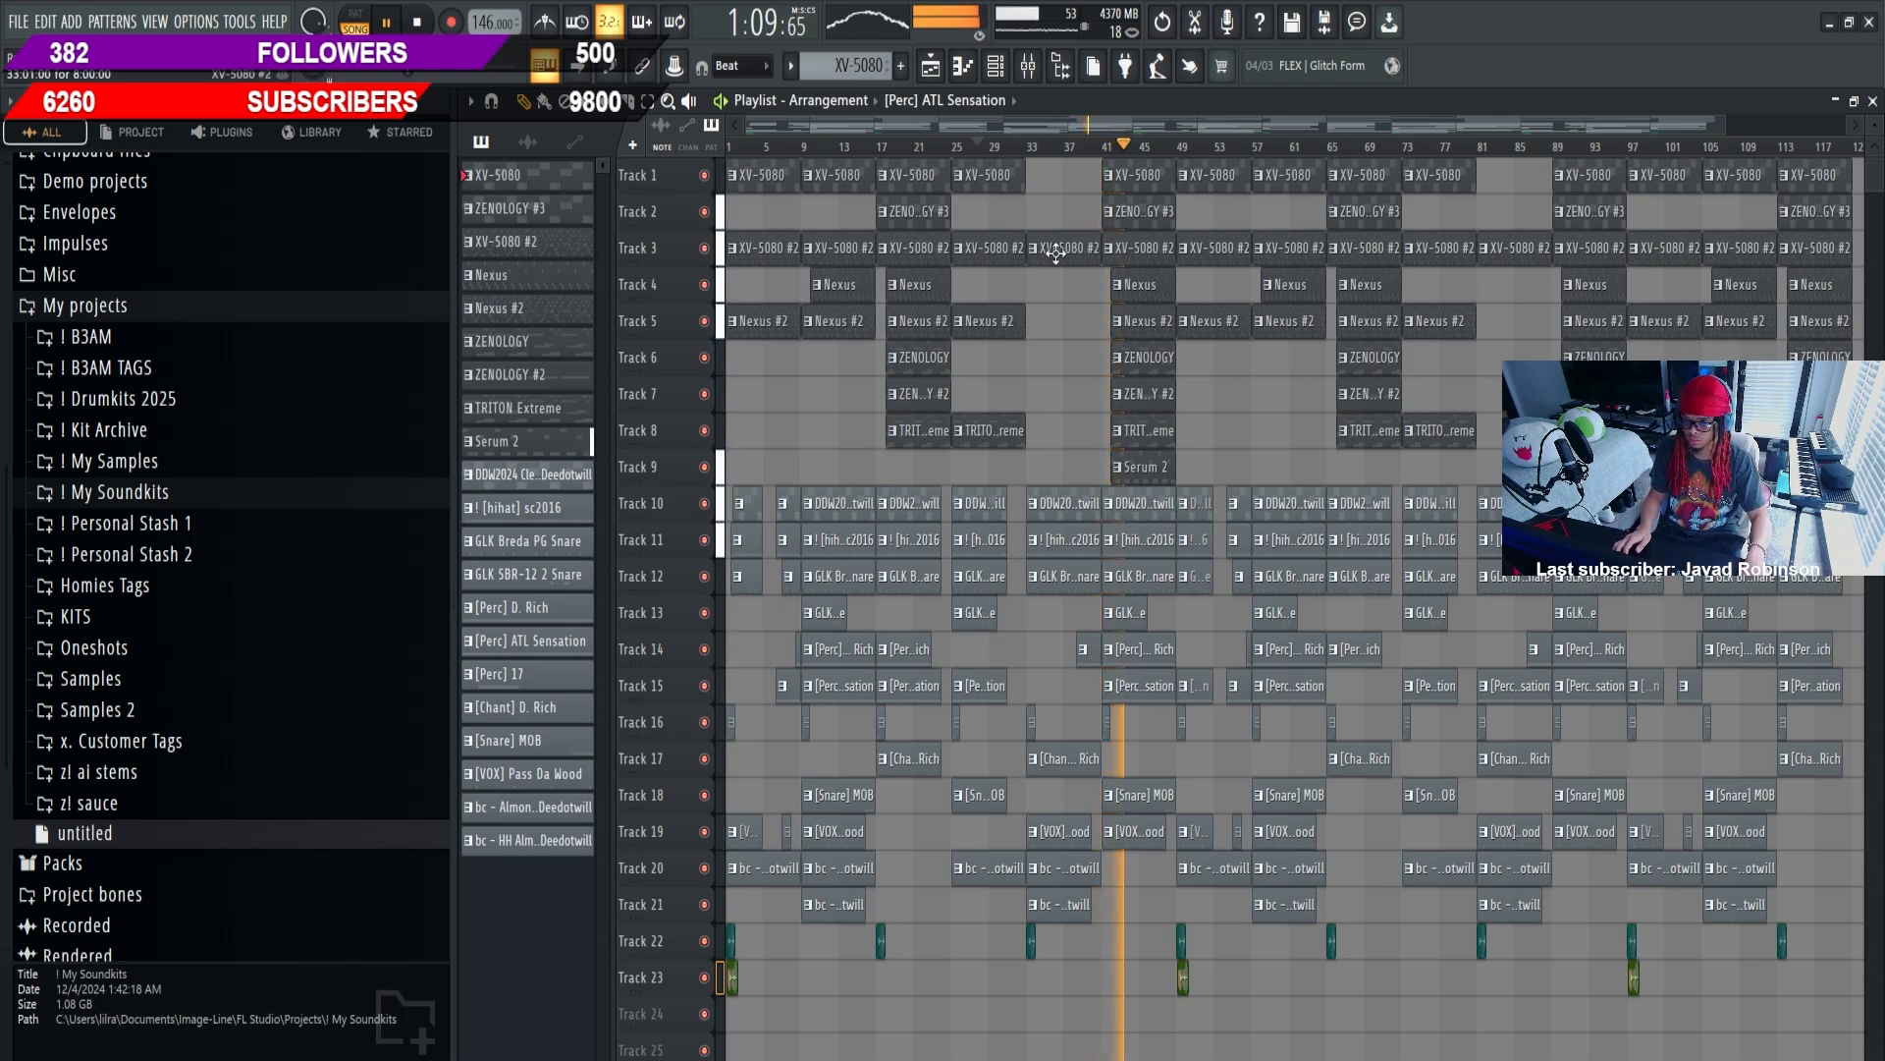
{"action": "left_click", "coordinate": [995, 66]}
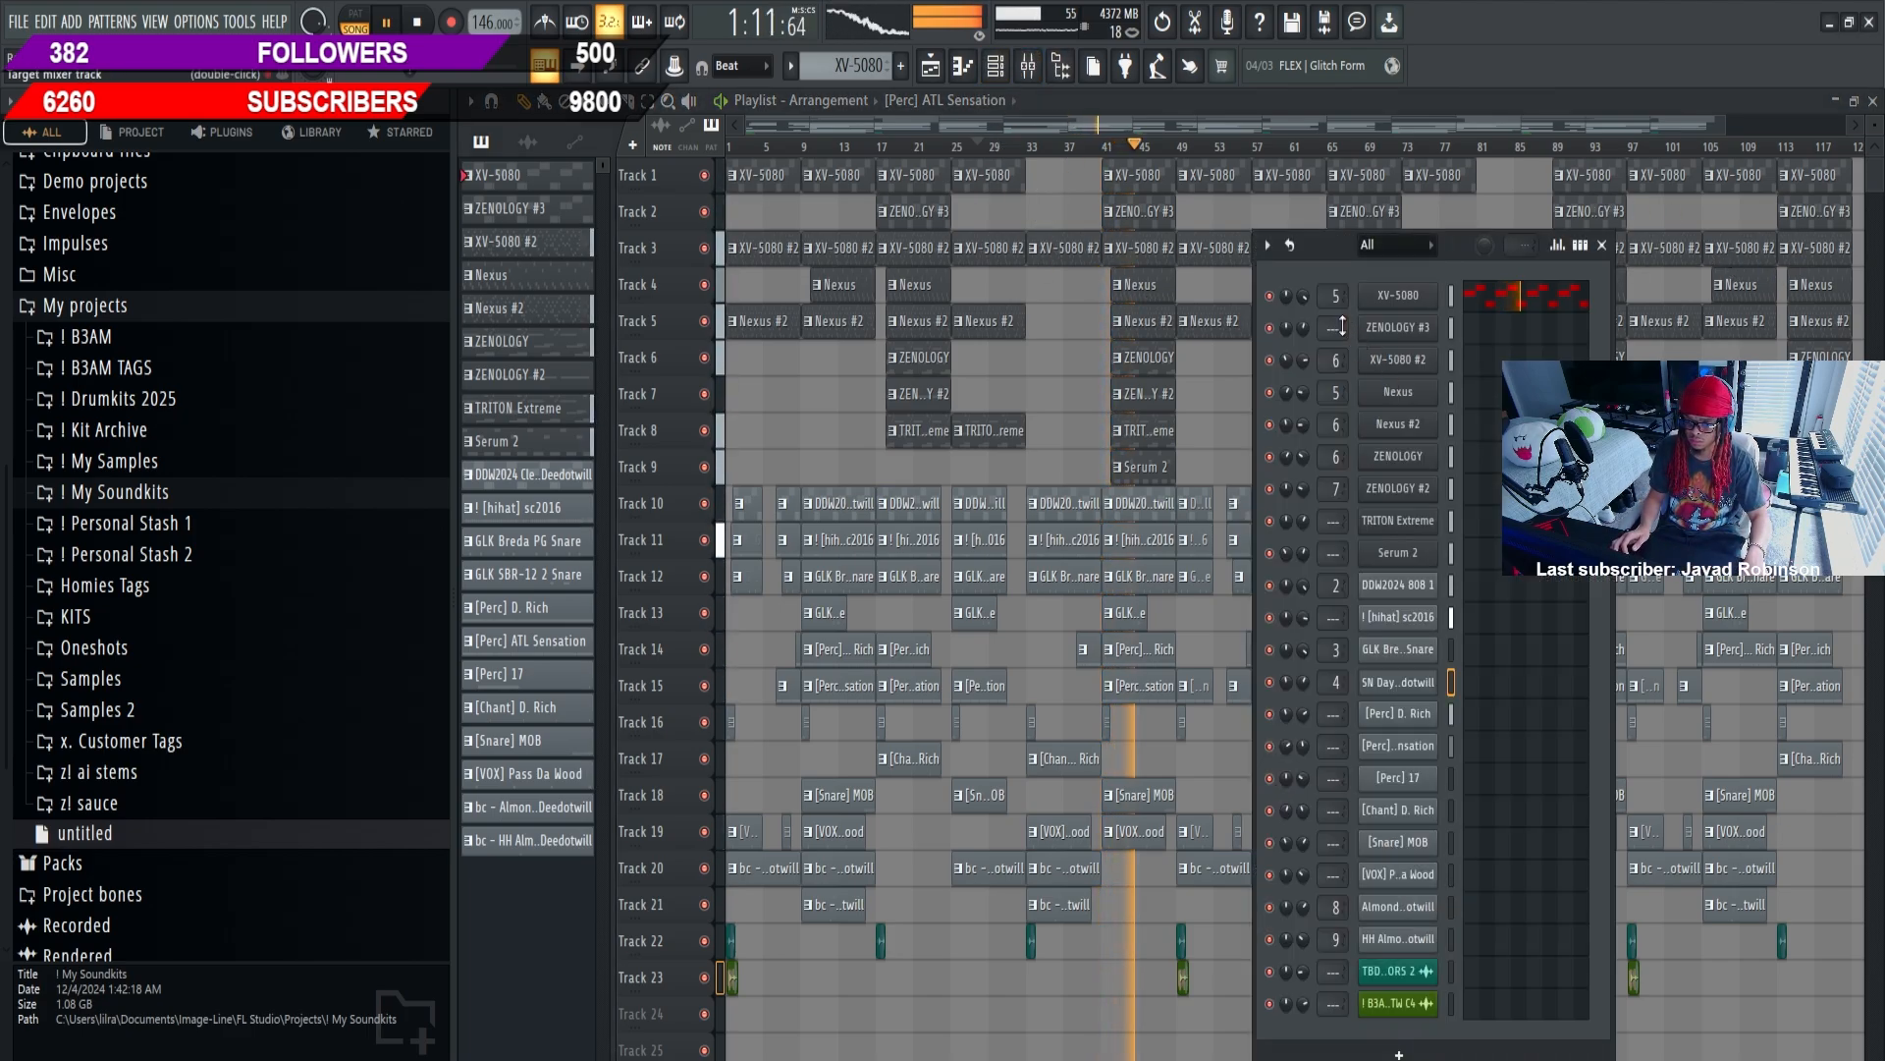
{"action": "left_click_drag", "start_coordinate": [1334, 328], "coordinate": [1333, 302]}
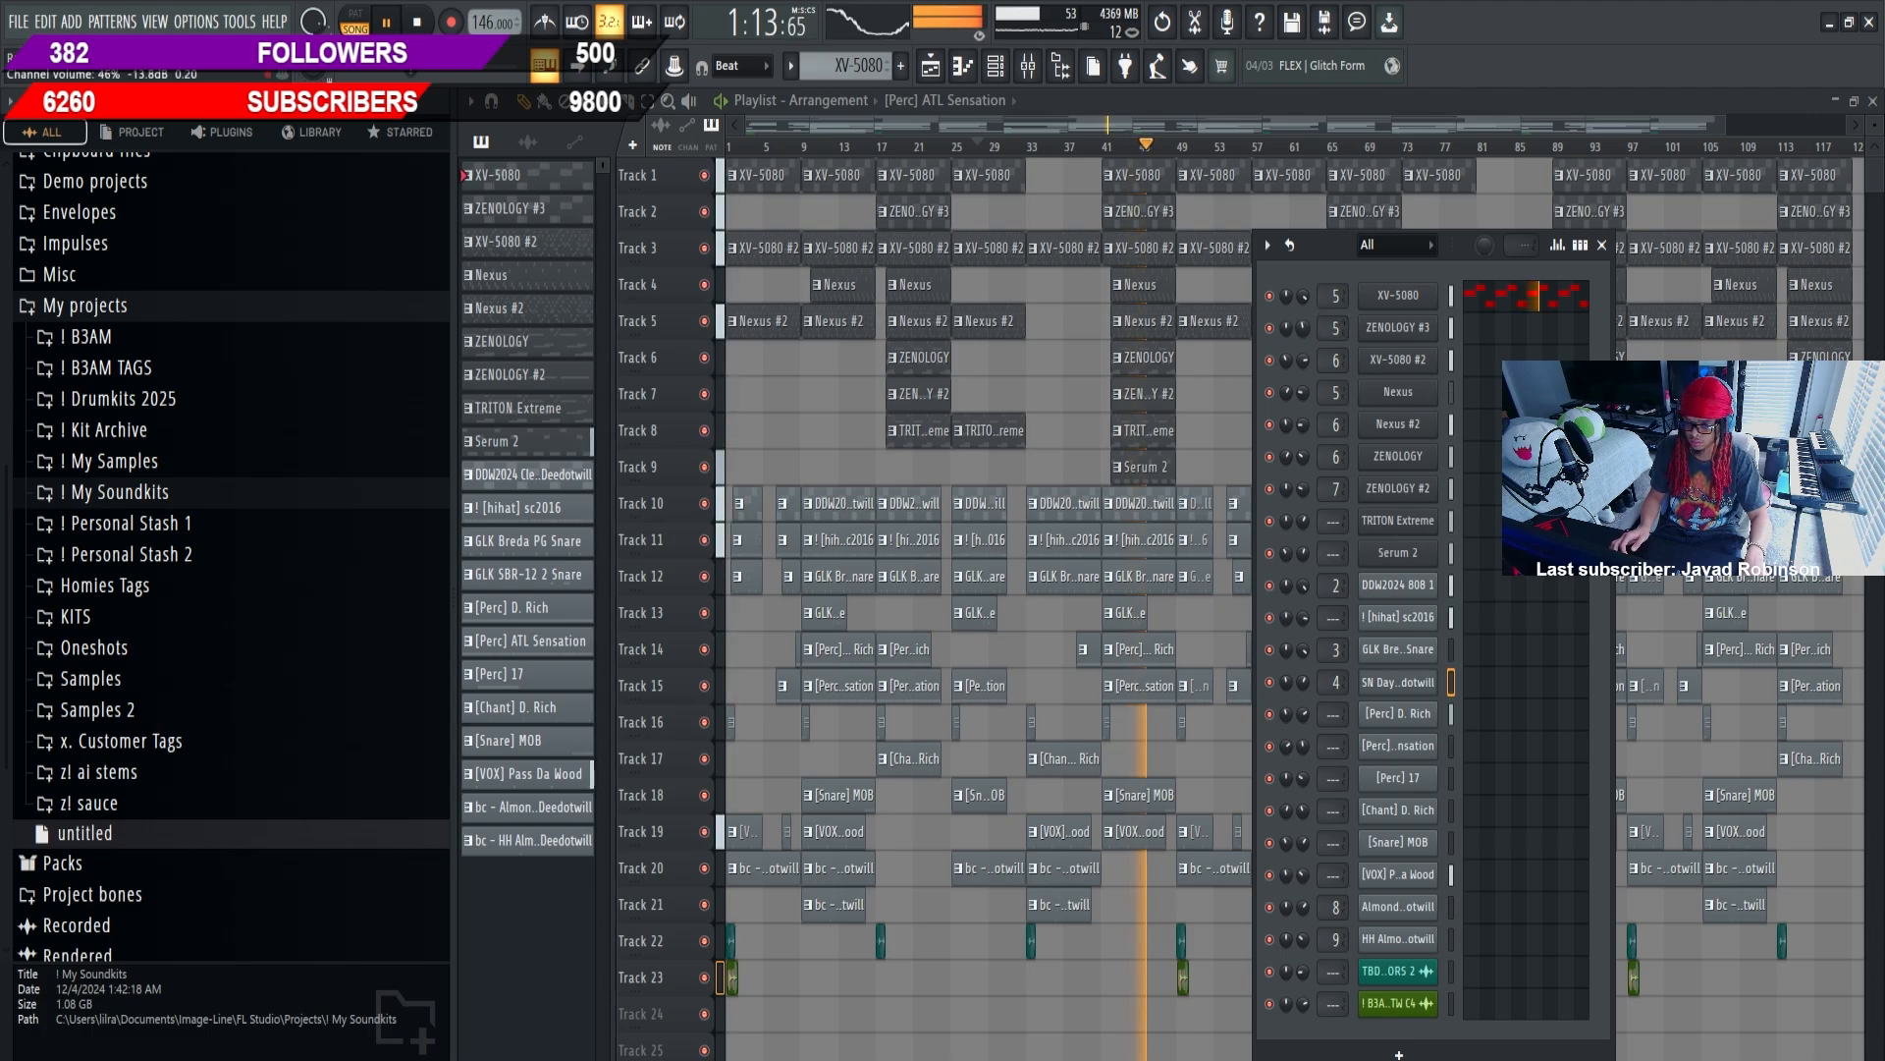
Switch the ZENOLOGY #3 synth to preset 253: AX JP Brass and set its channel volume to 59%
{"action": "left_click", "coordinate": [1397, 327]}
{"action": "left_click", "coordinate": [658, 422]}
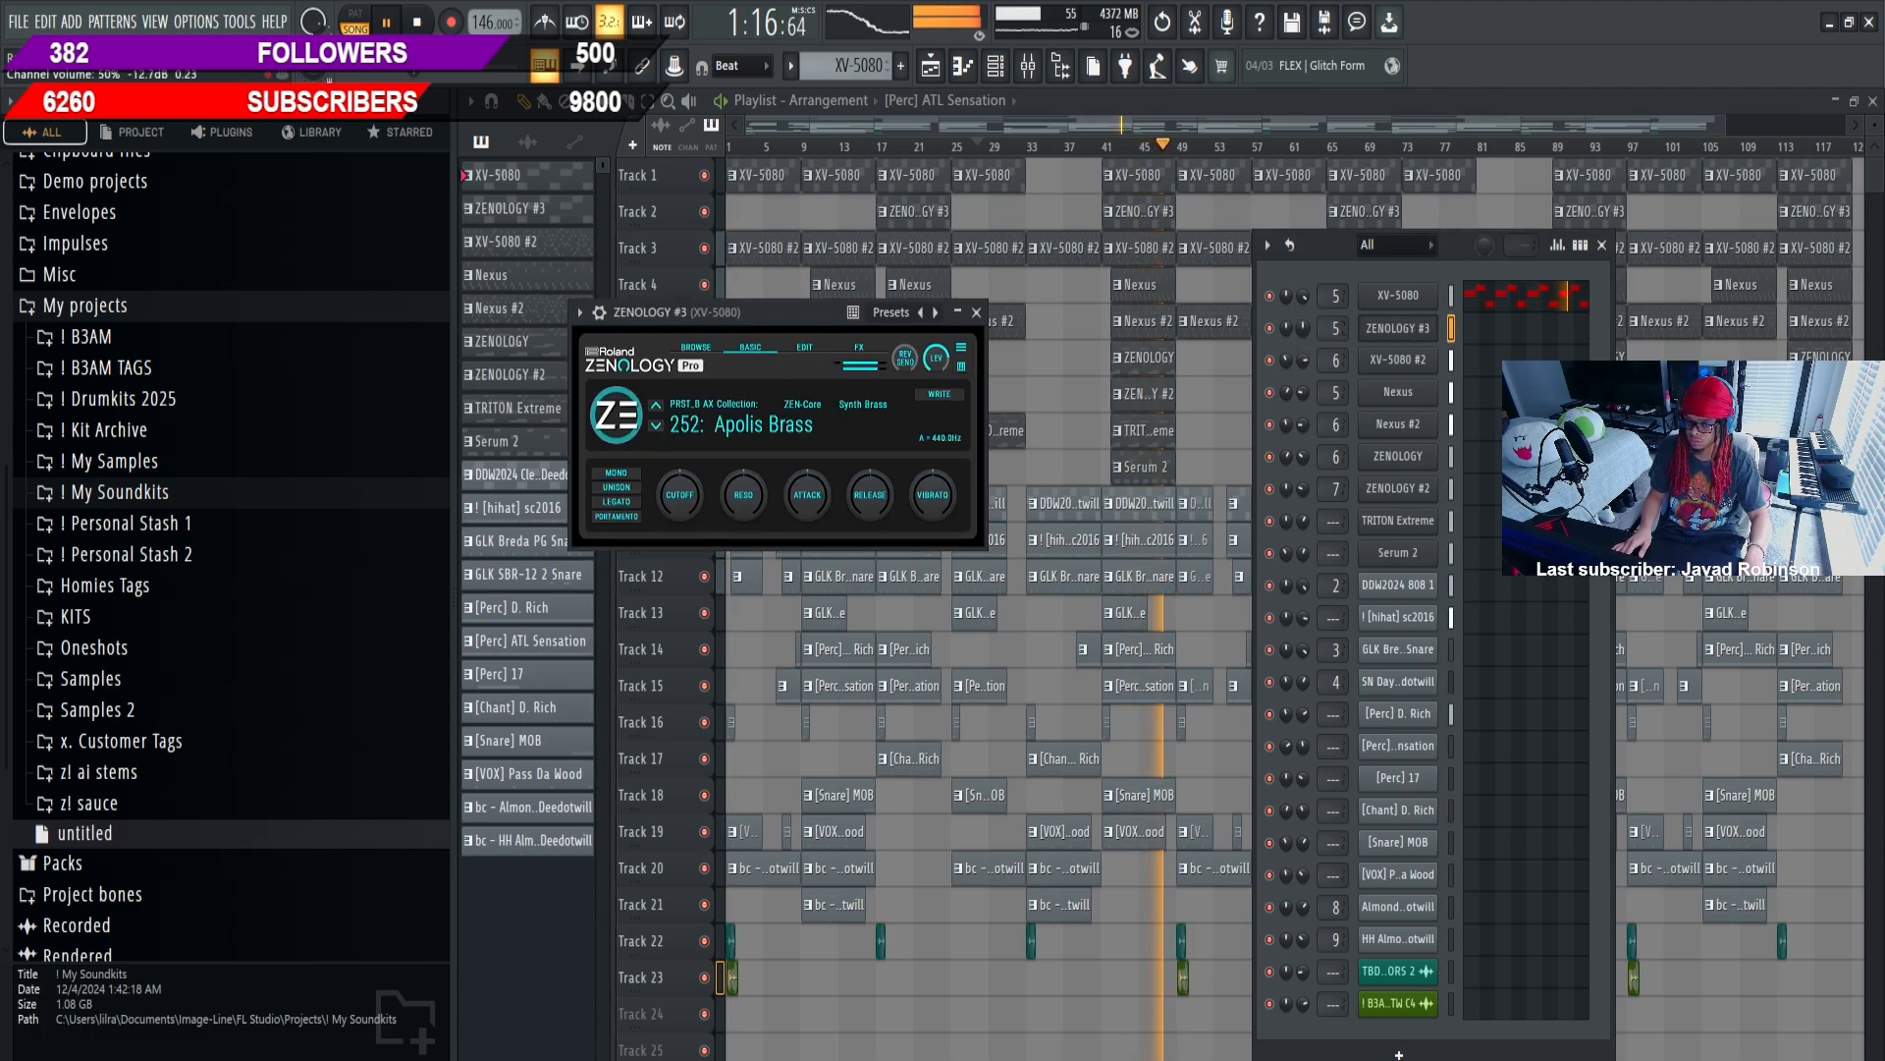
{"action": "left_click", "coordinate": [662, 425]}
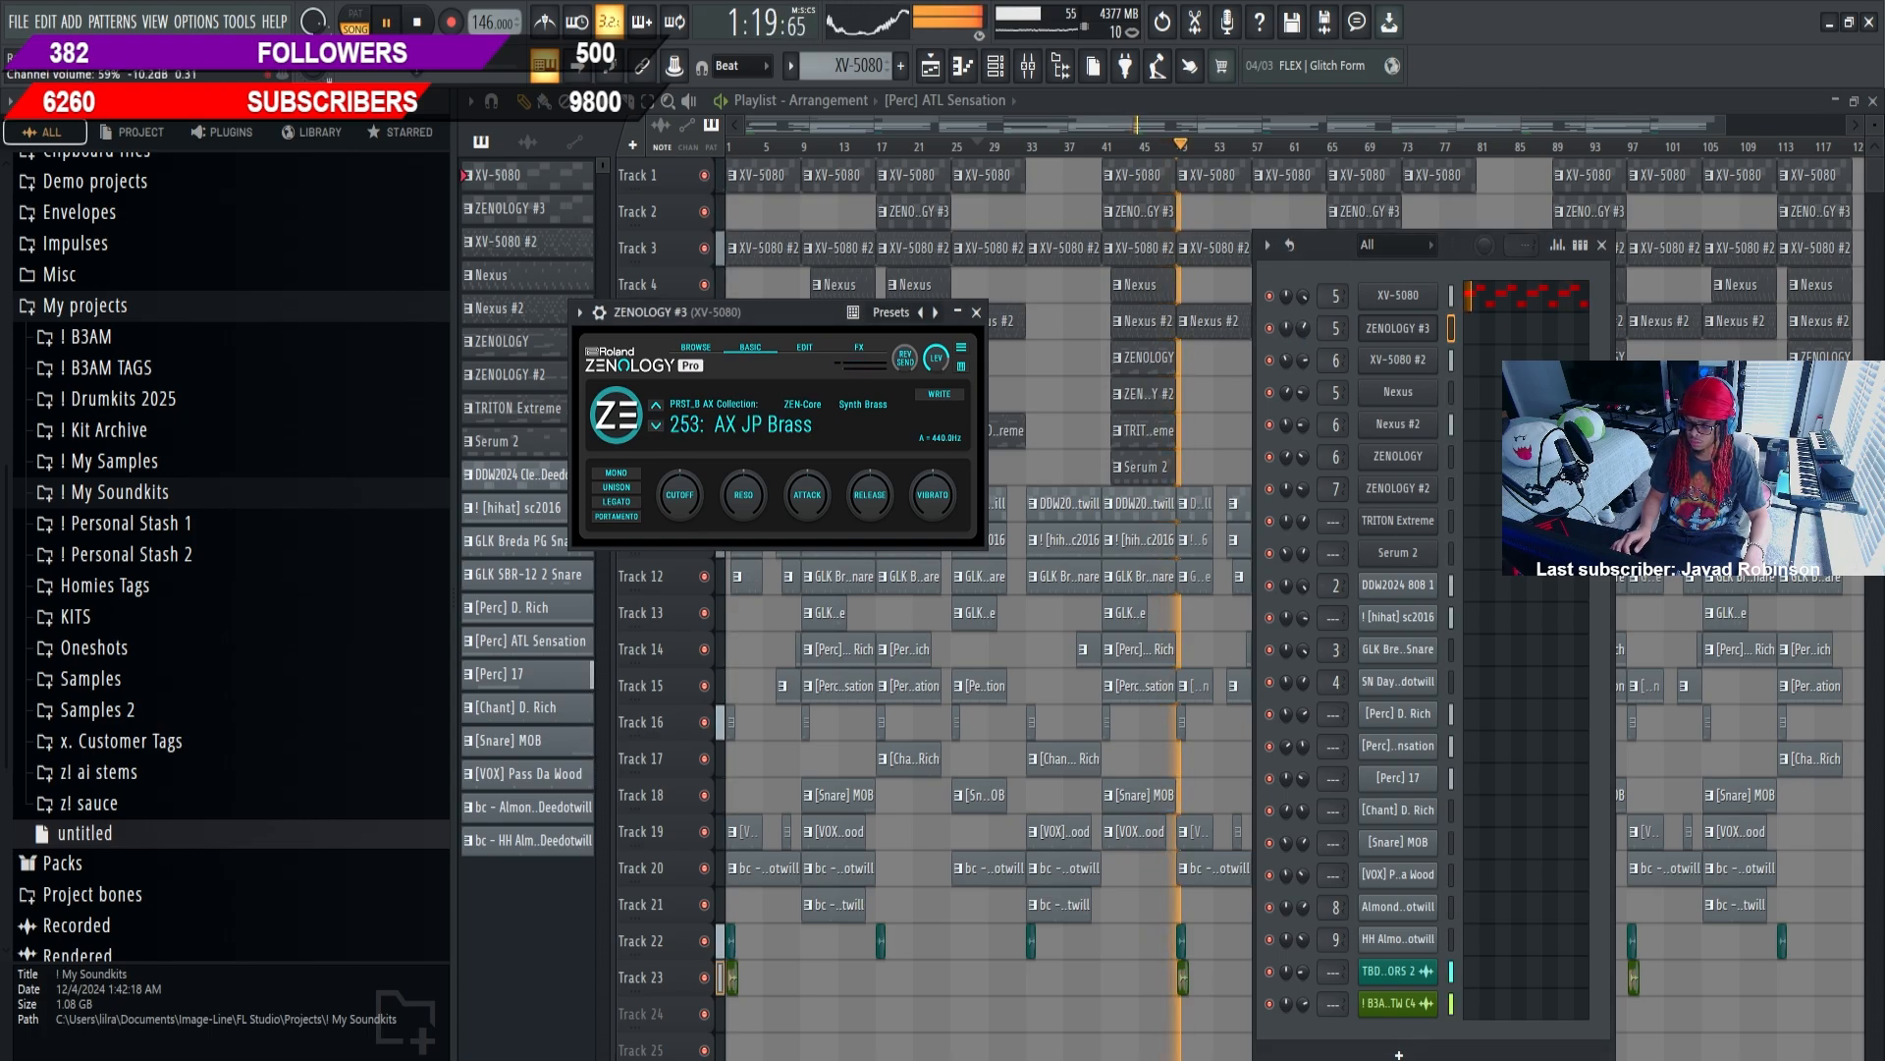